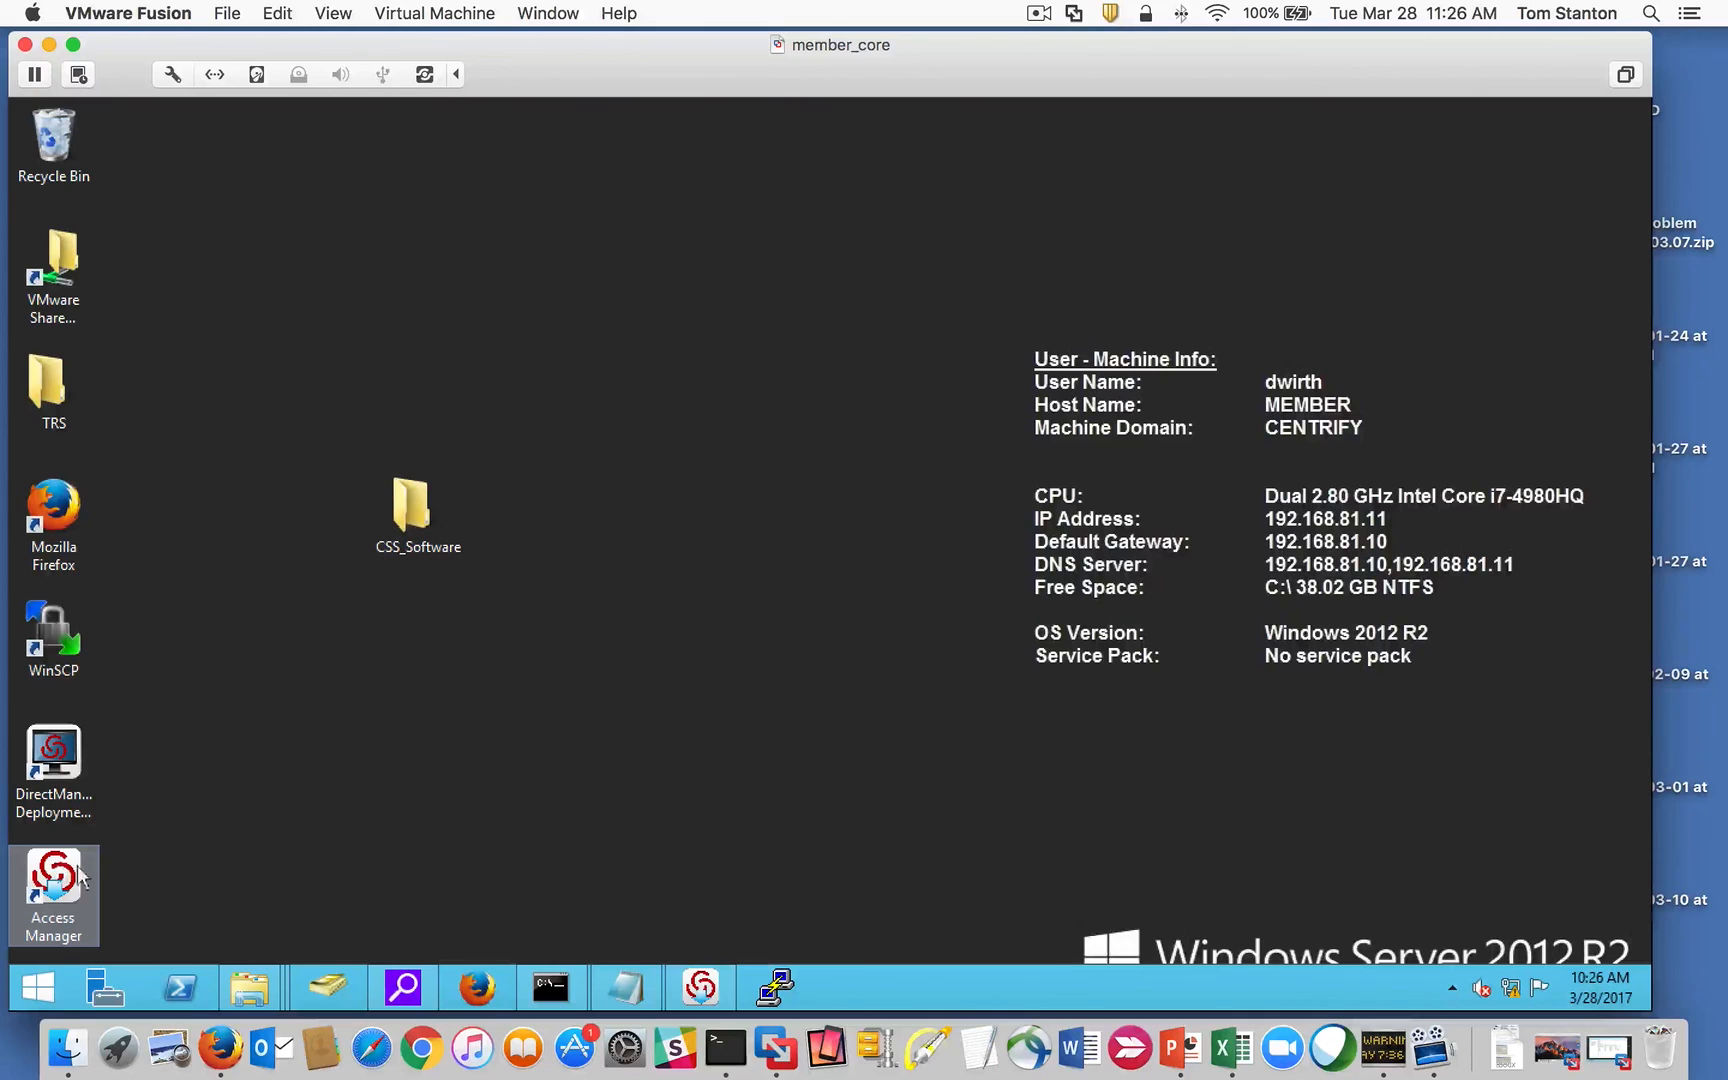
Step: In Access Manager, show the effective UNIX user rights granted by the Mac zone
left_click(703, 987)
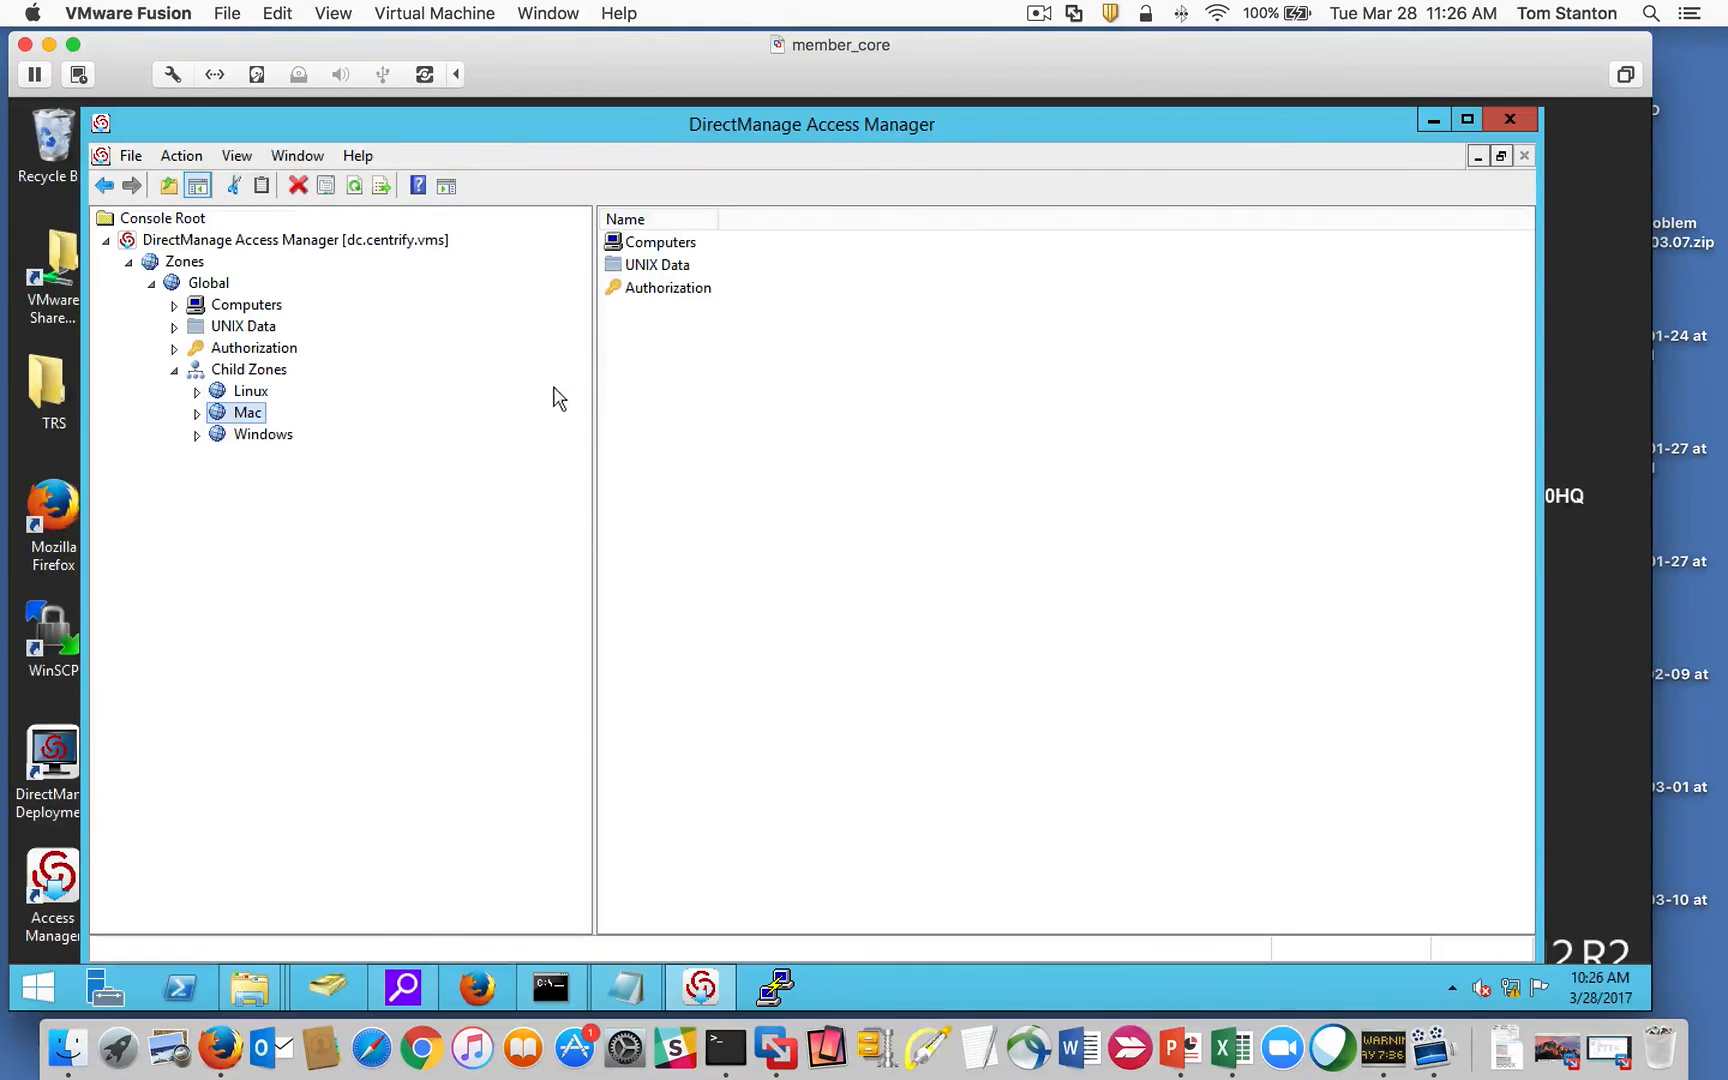
left_click(197, 413)
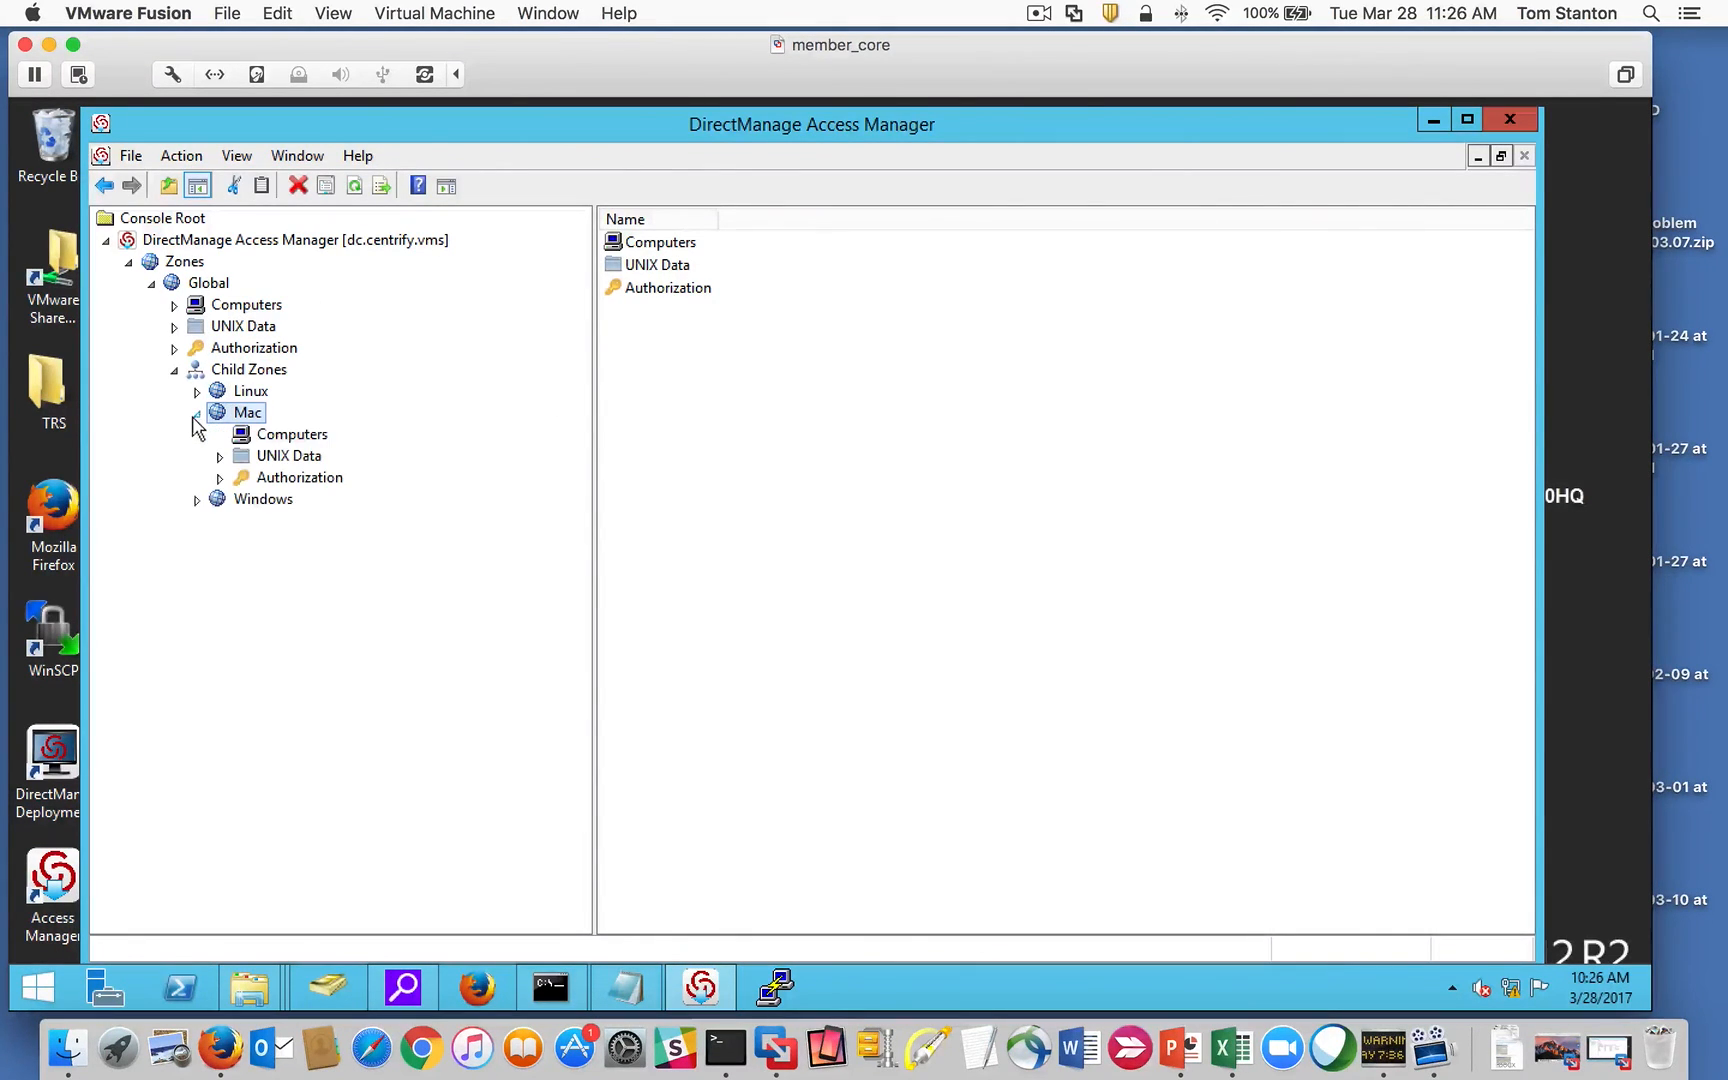
left_click(212, 286)
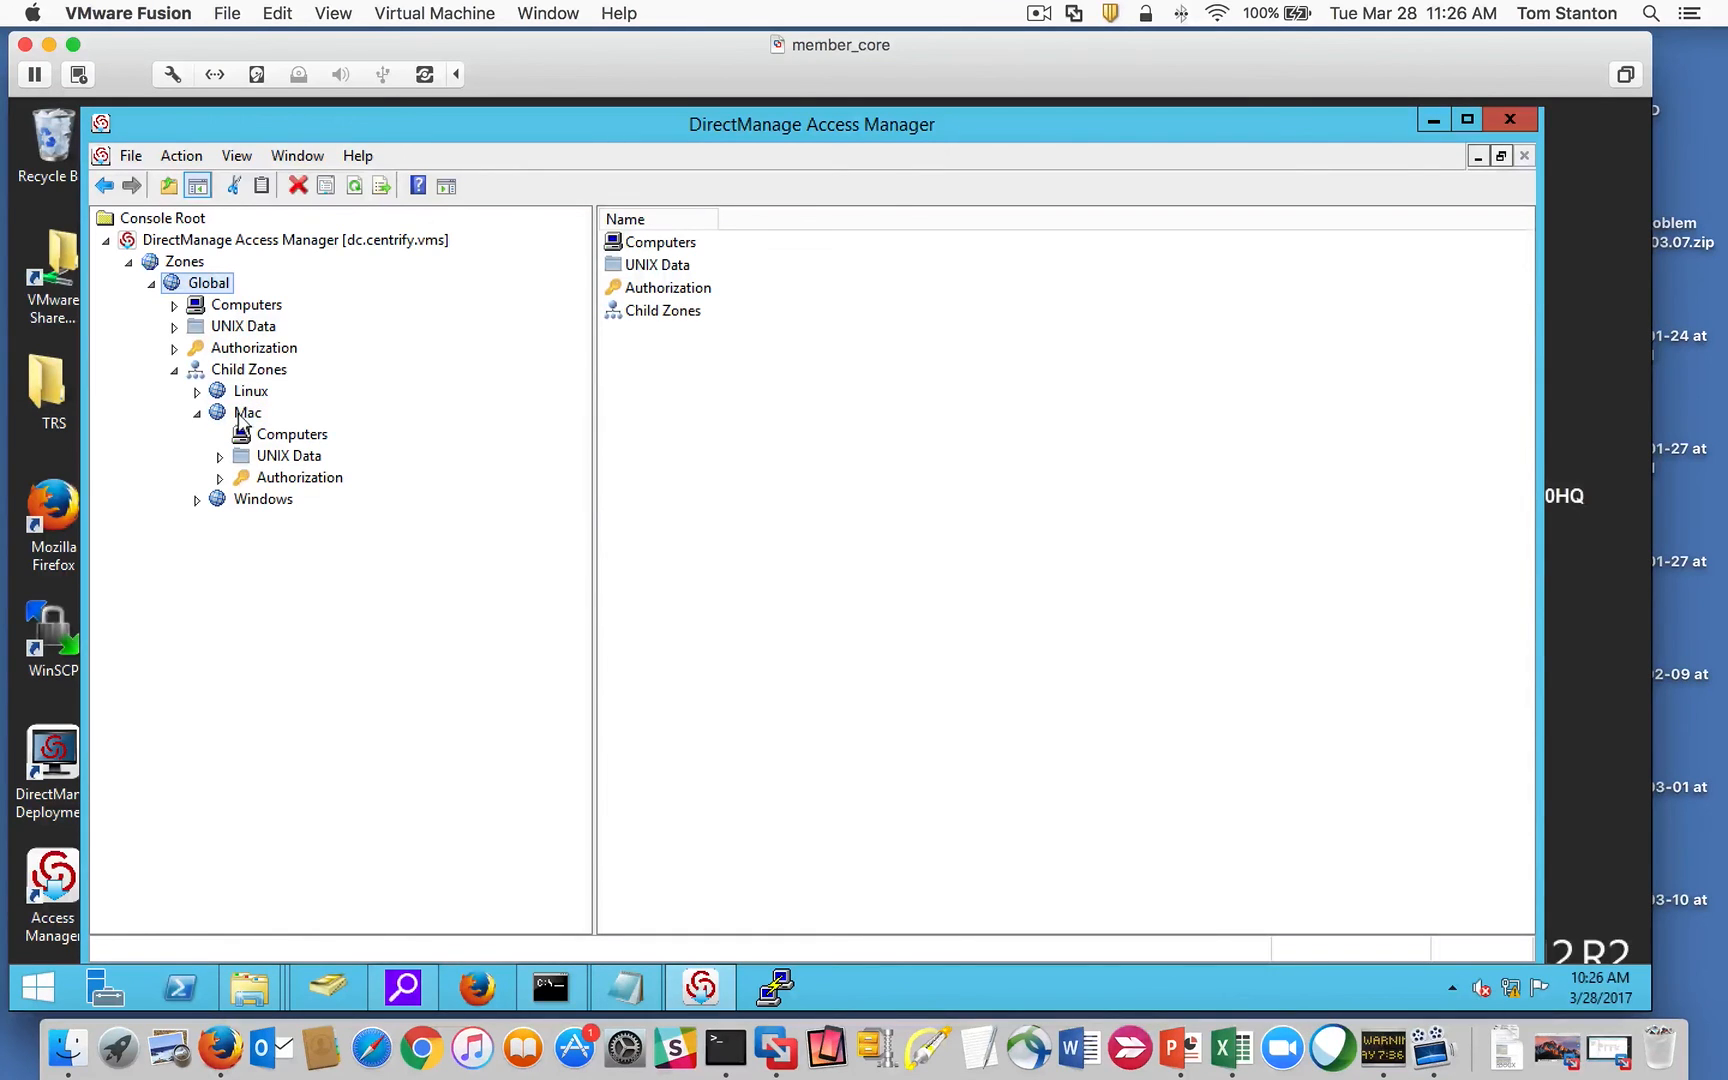
right_click(240, 412)
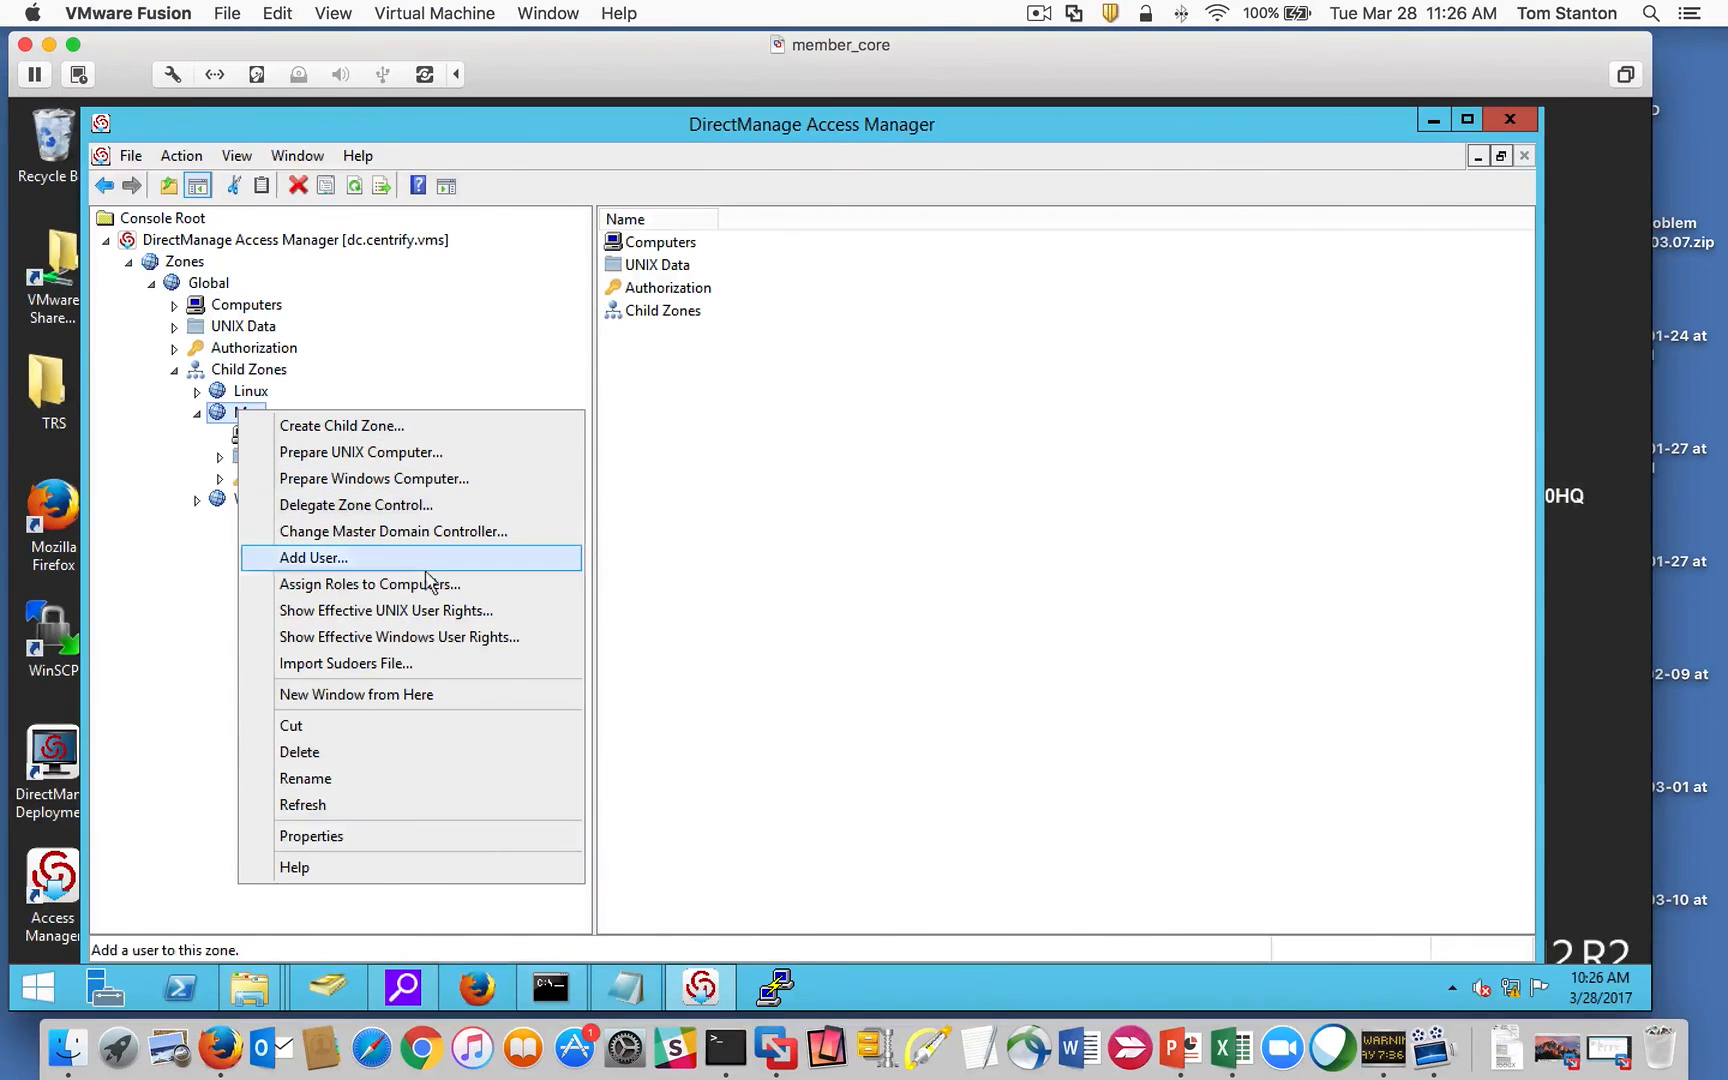
left_click(468, 612)
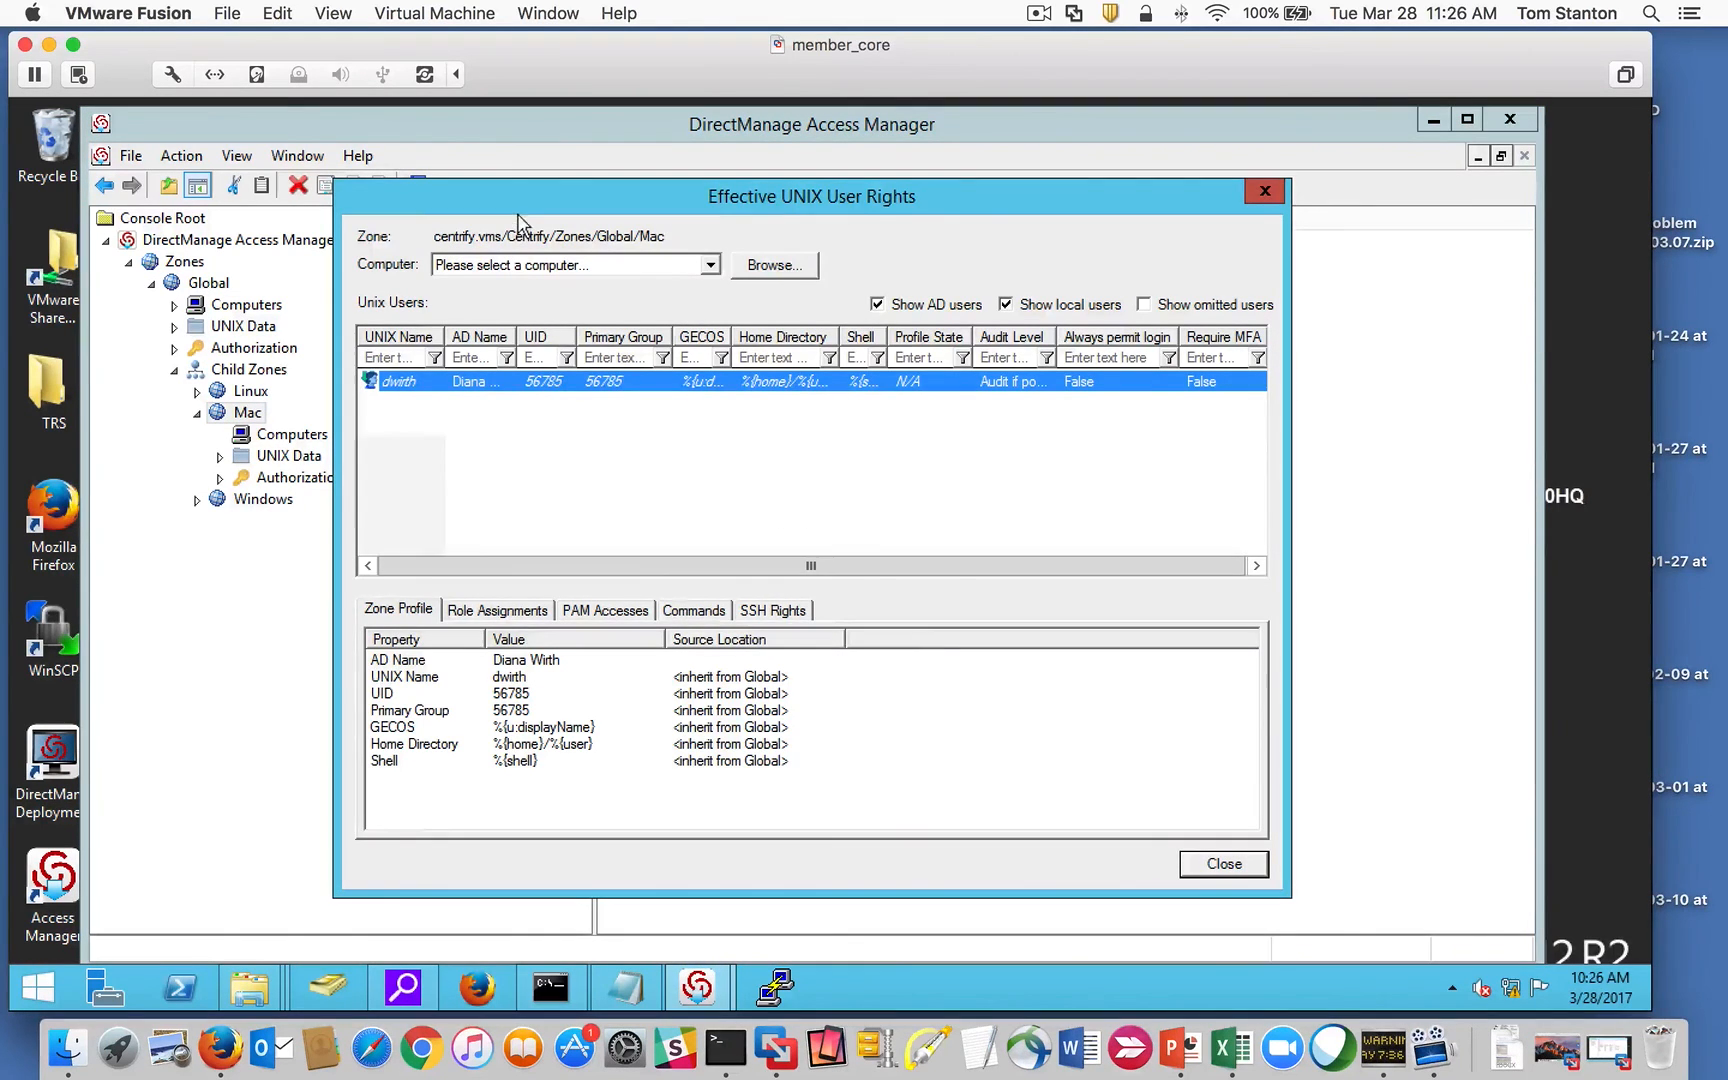
left_click_drag(519, 199, 604, 193)
left_click_drag(528, 333, 596, 335)
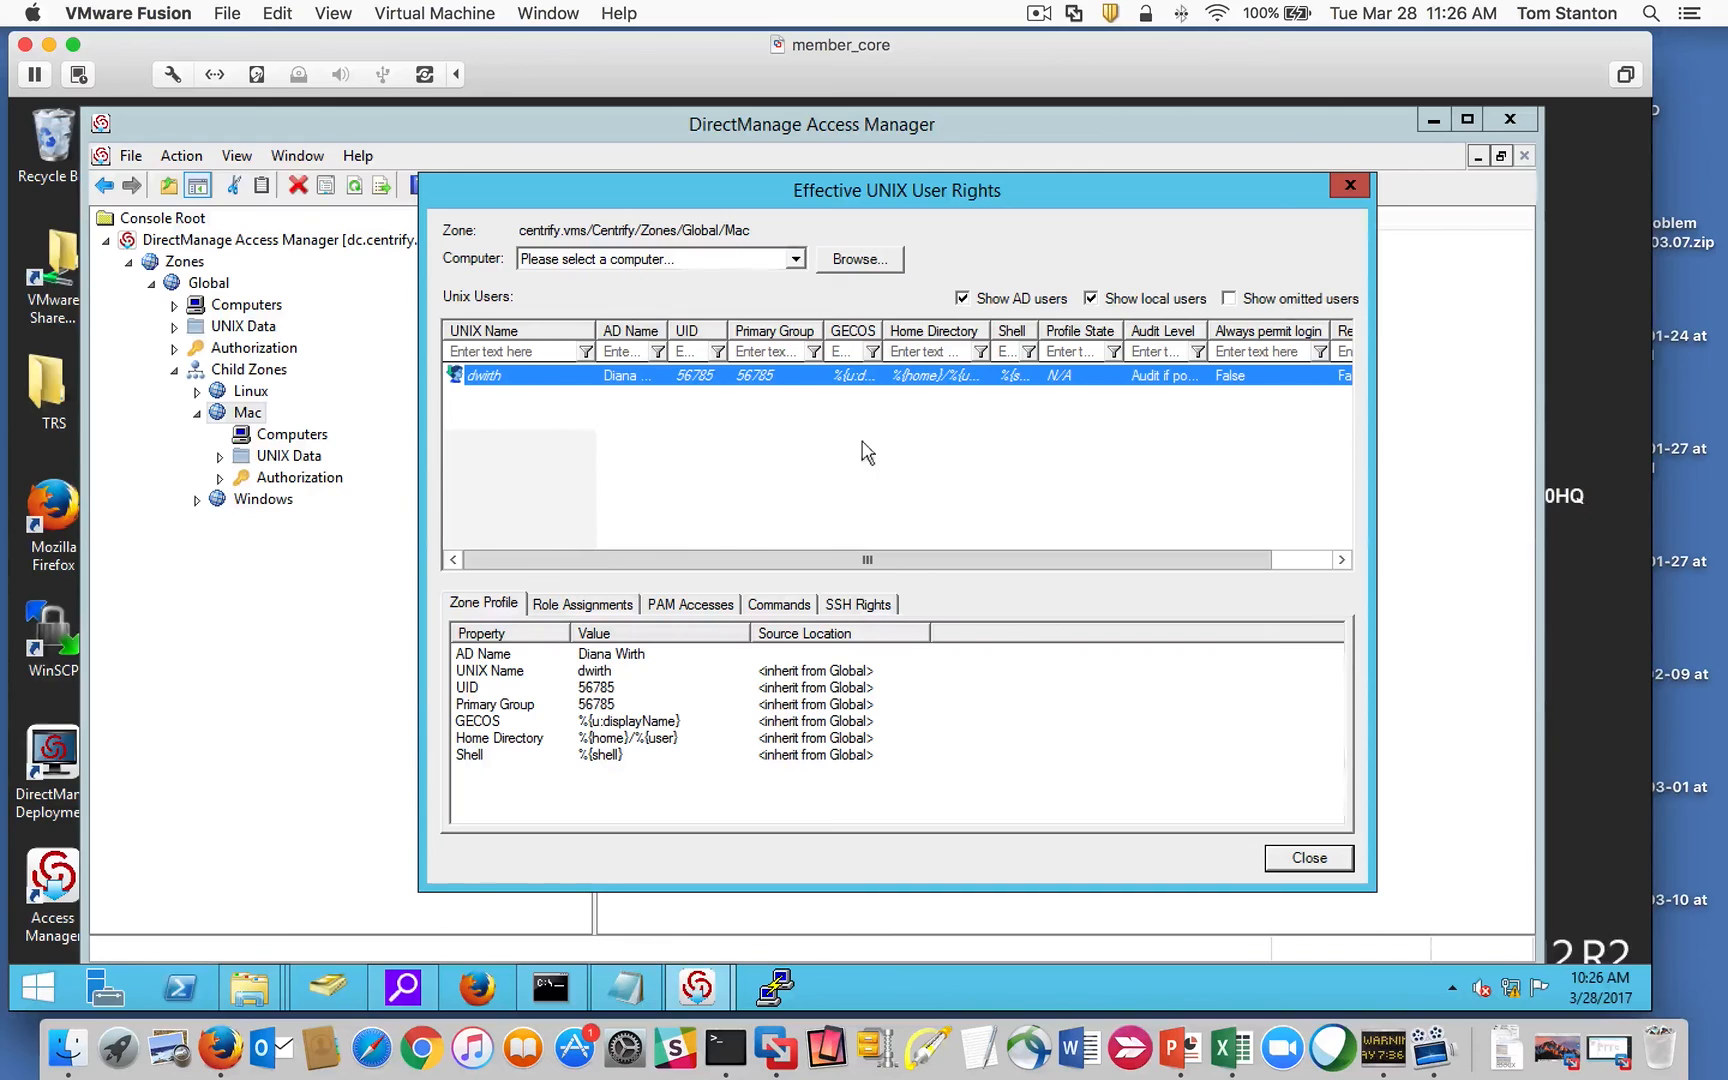
Step: Review the Role Assignments tab, then close the dialog and minimize the console
left_click(568, 603)
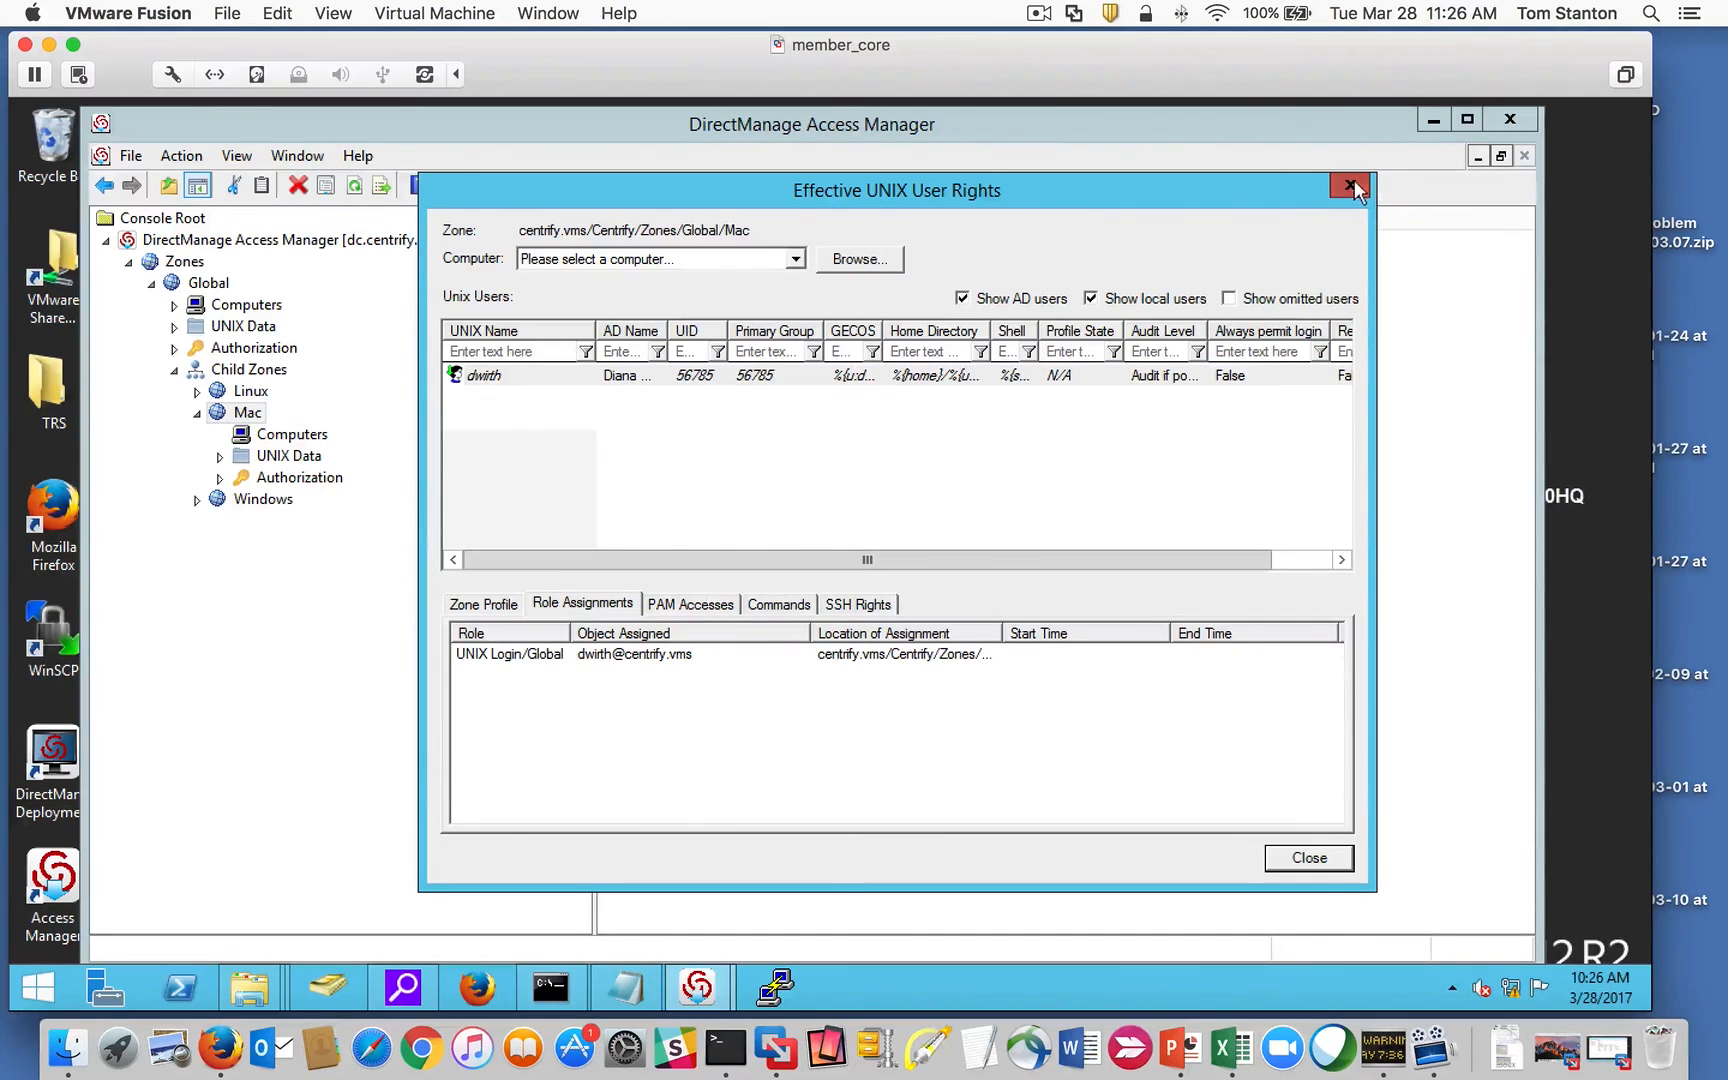
left_click(1352, 184)
left_click(1432, 118)
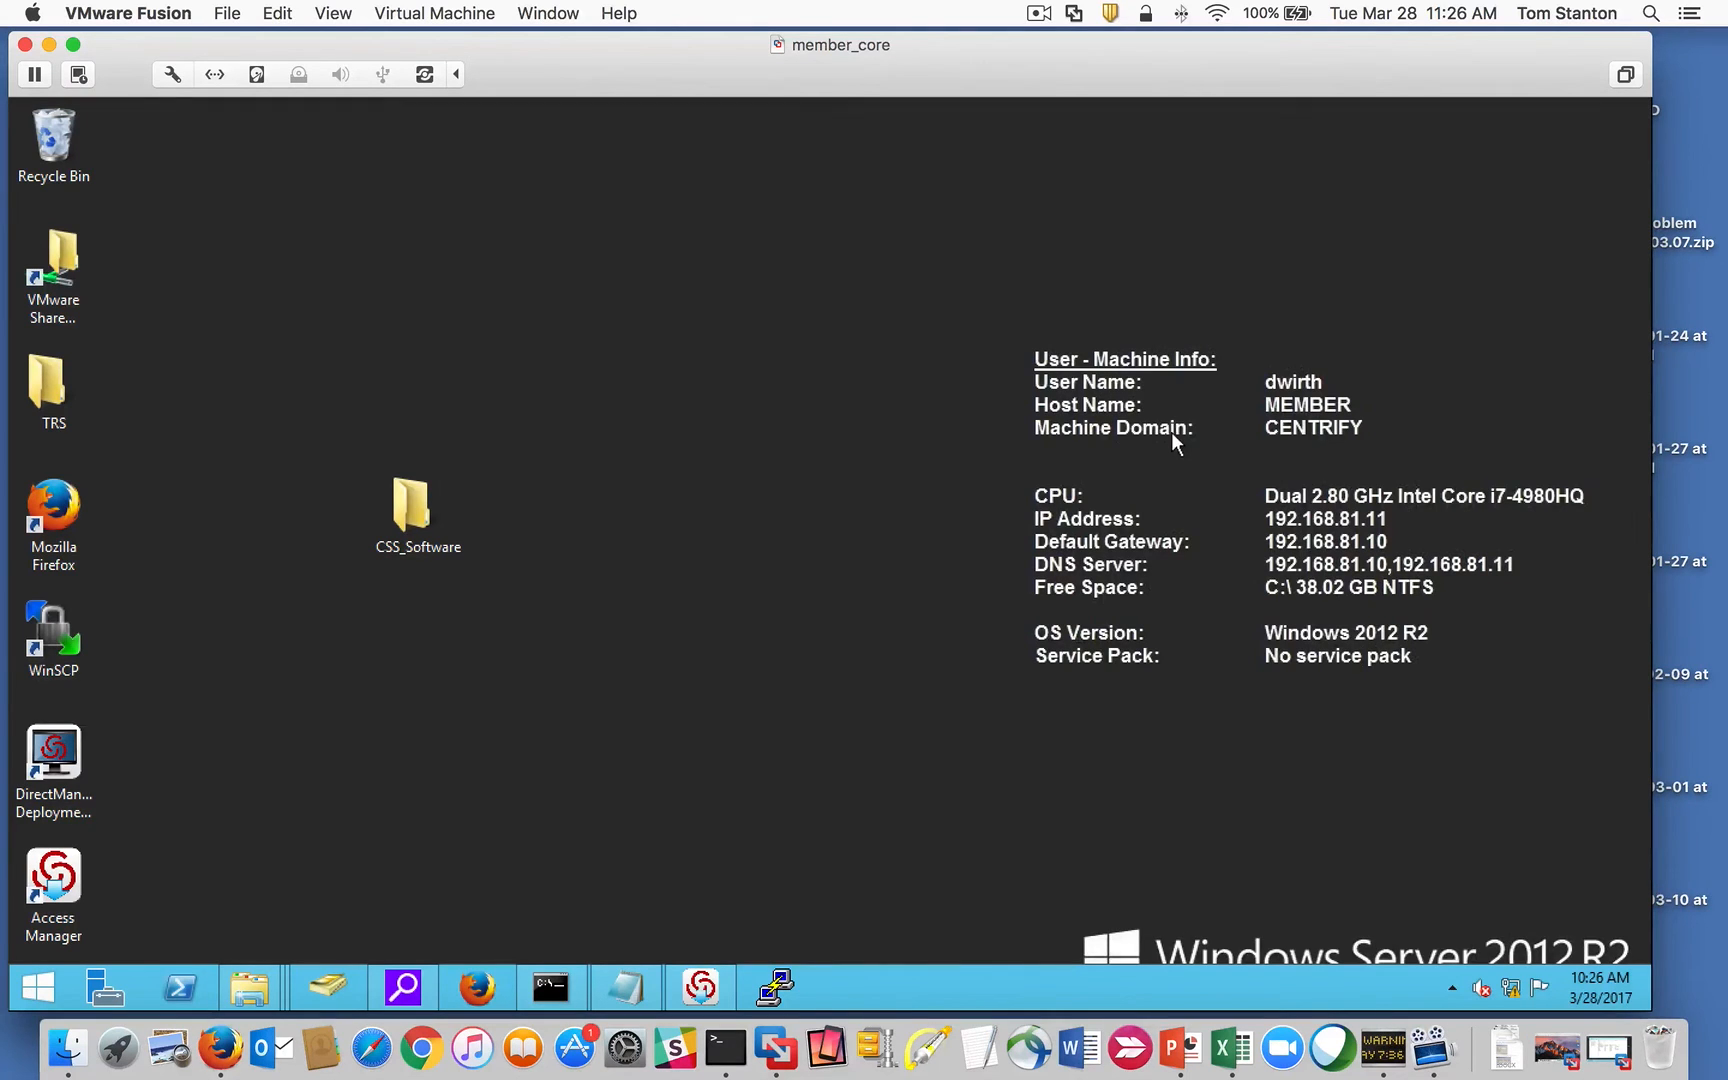
Step: Switch to MacLab3_Core and view About This Mac, confirming macOS Sierra 10.12.3
left_click(550, 14)
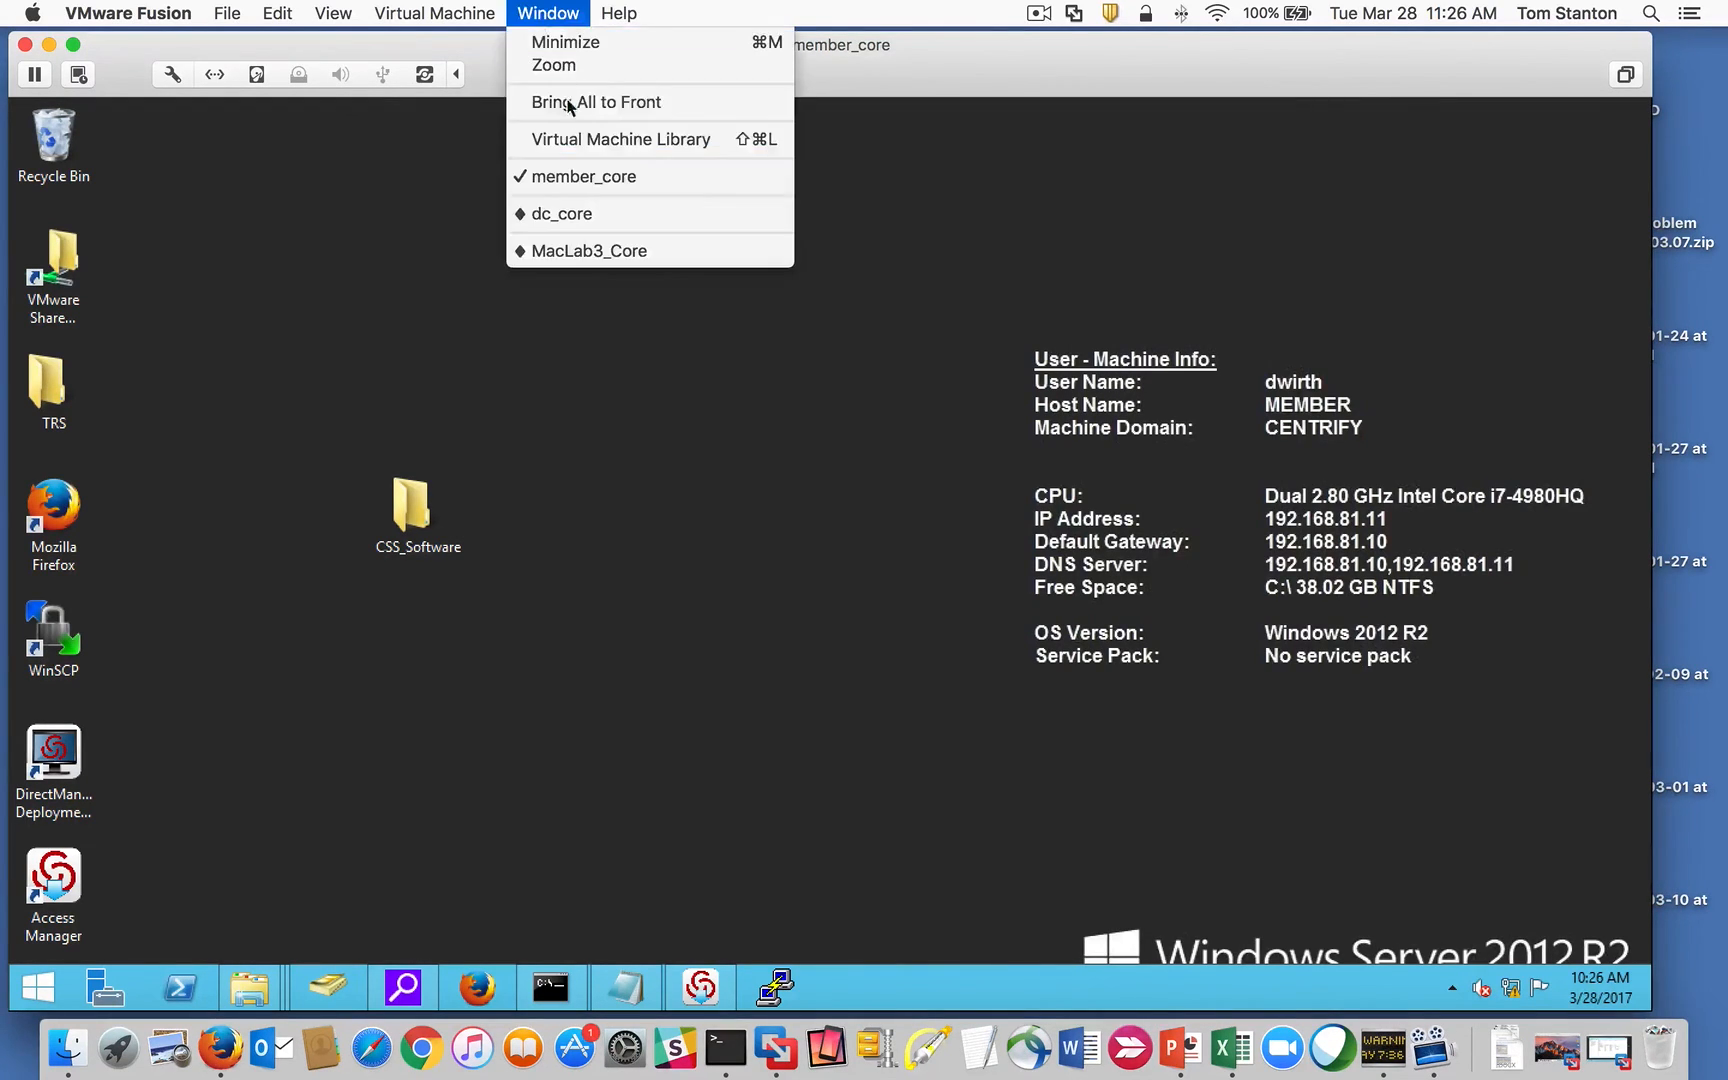
left_click(609, 250)
left_click_drag(628, 86, 632, 77)
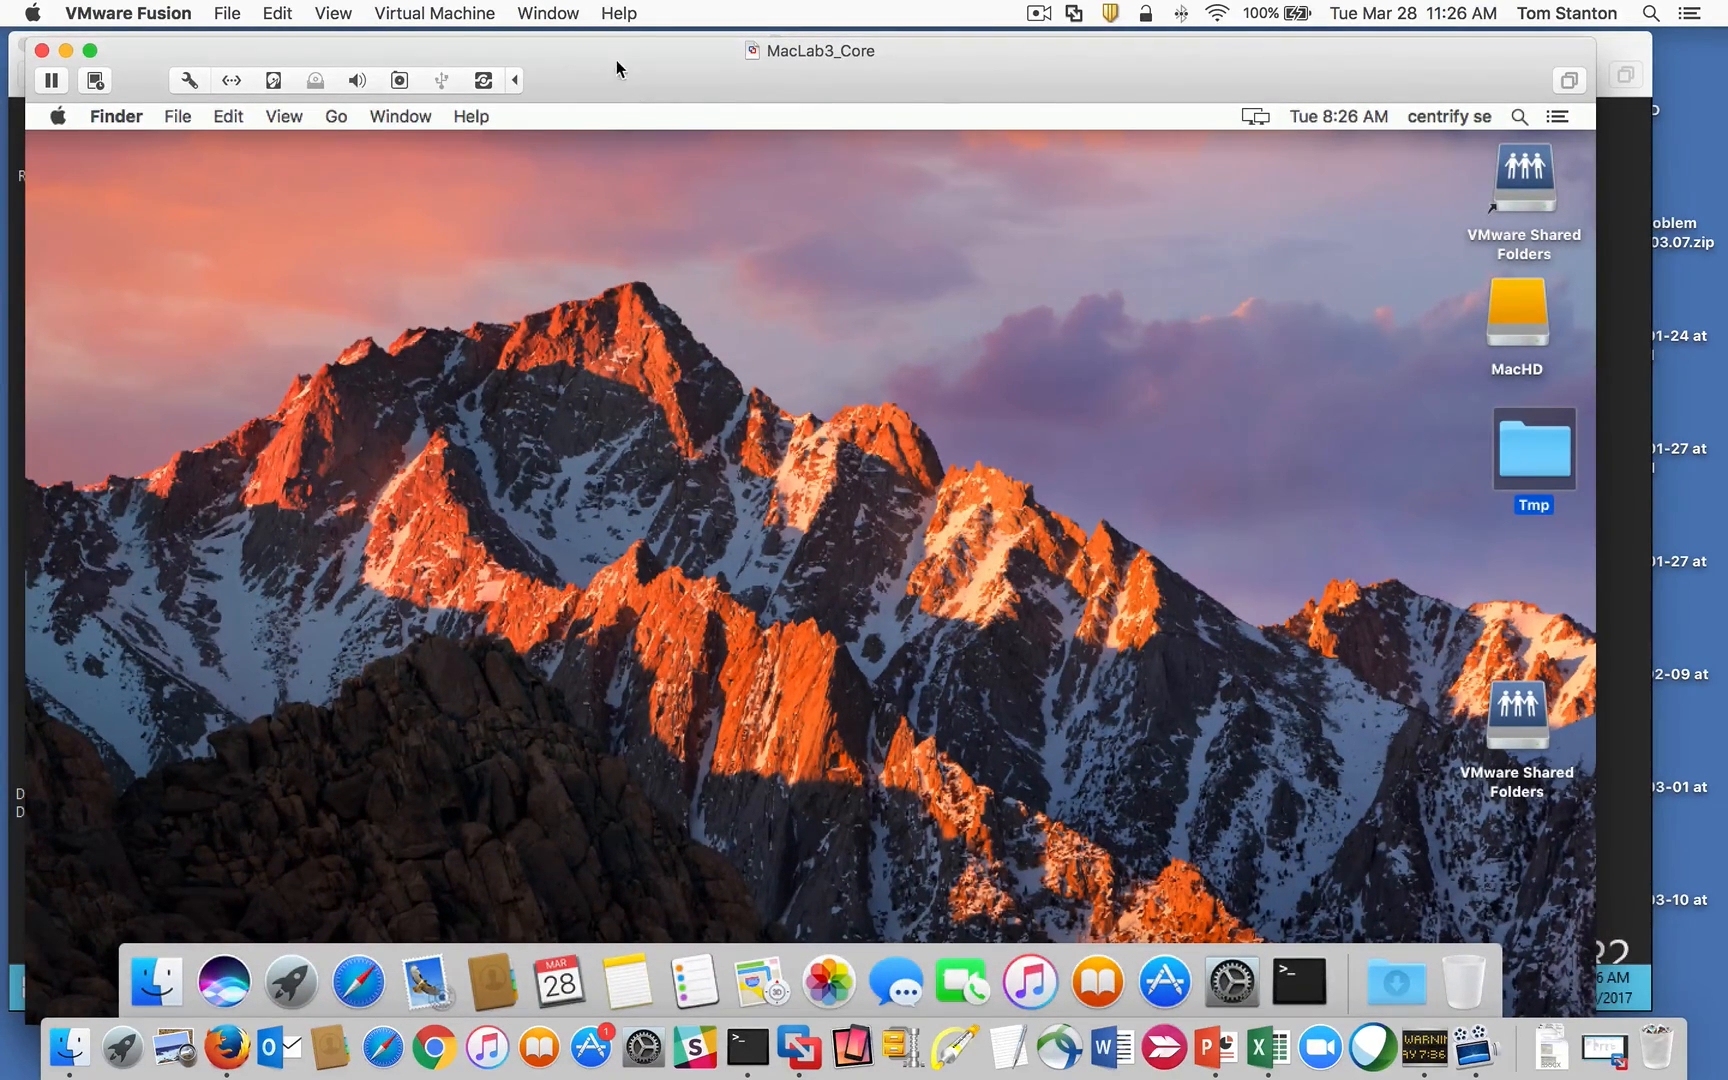
left_click_drag(616, 60, 621, 66)
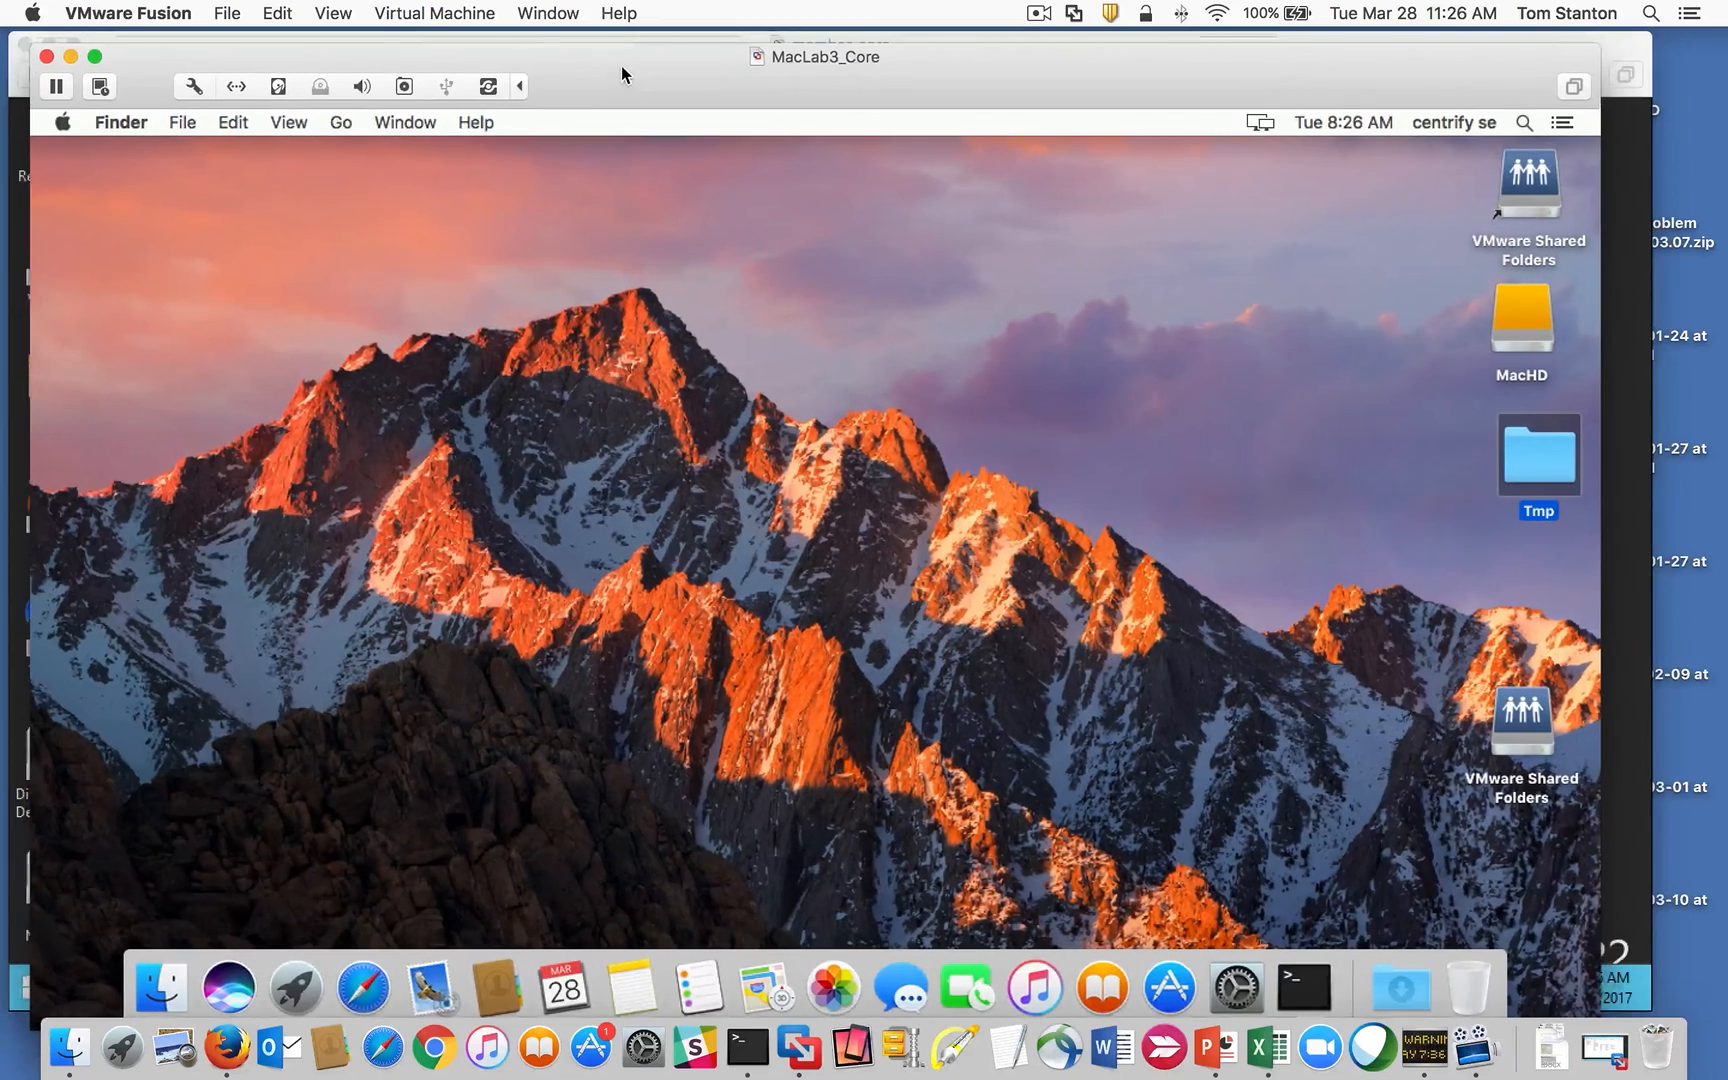
left_click(62, 122)
left_click(85, 151)
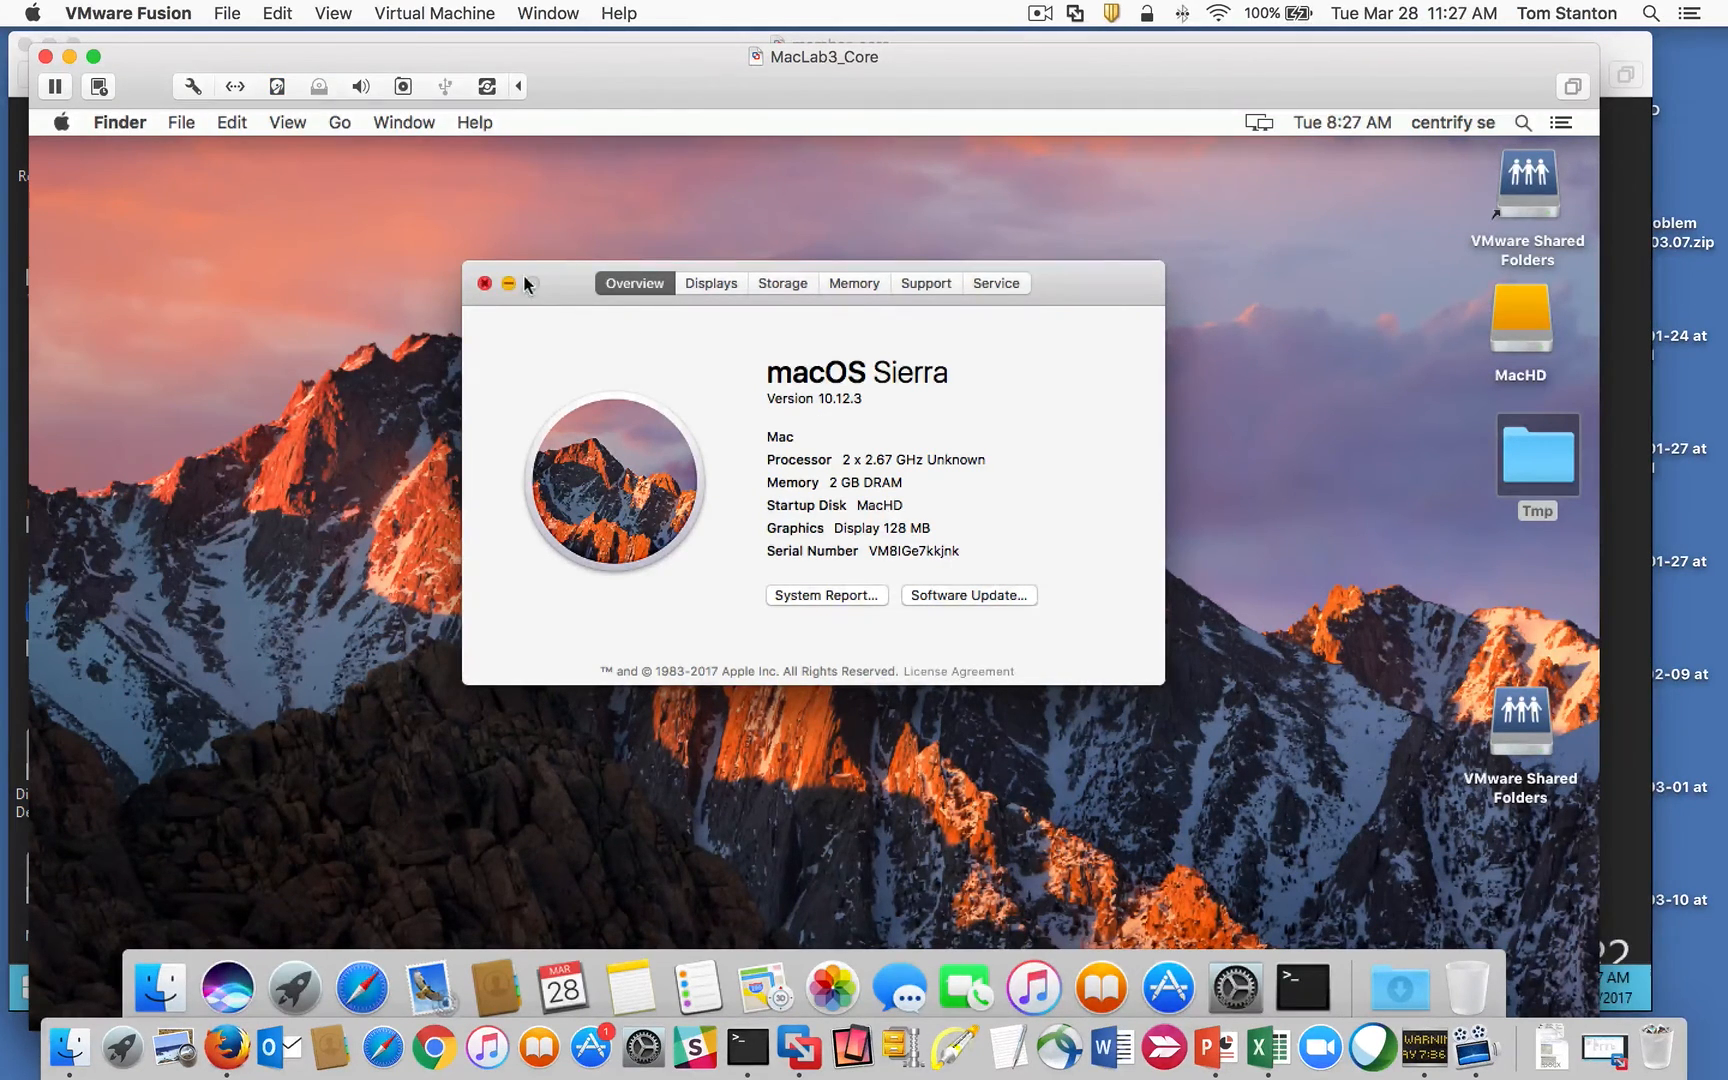
left_click_drag(524, 281, 507, 281)
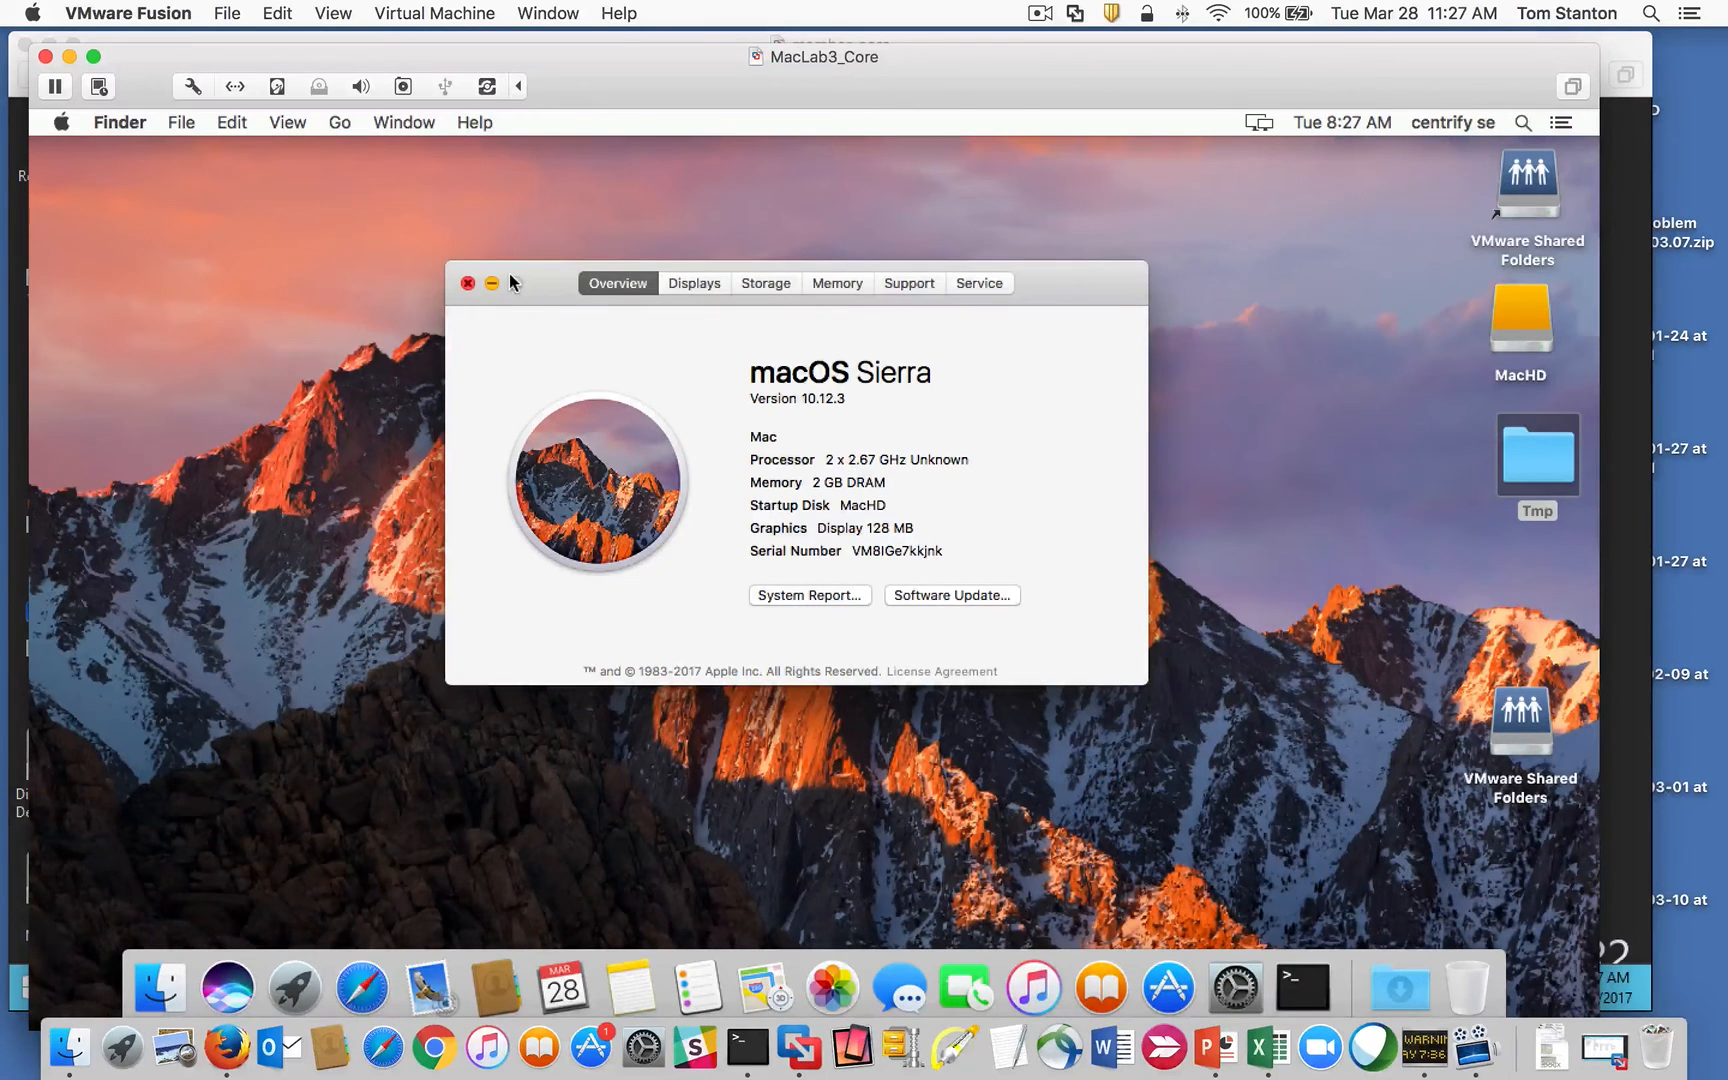
Step: Mount CentrifyDC-5.4.0-mac10.10.dmg from the Tmp folder and launch AD Check
left_click(467, 284)
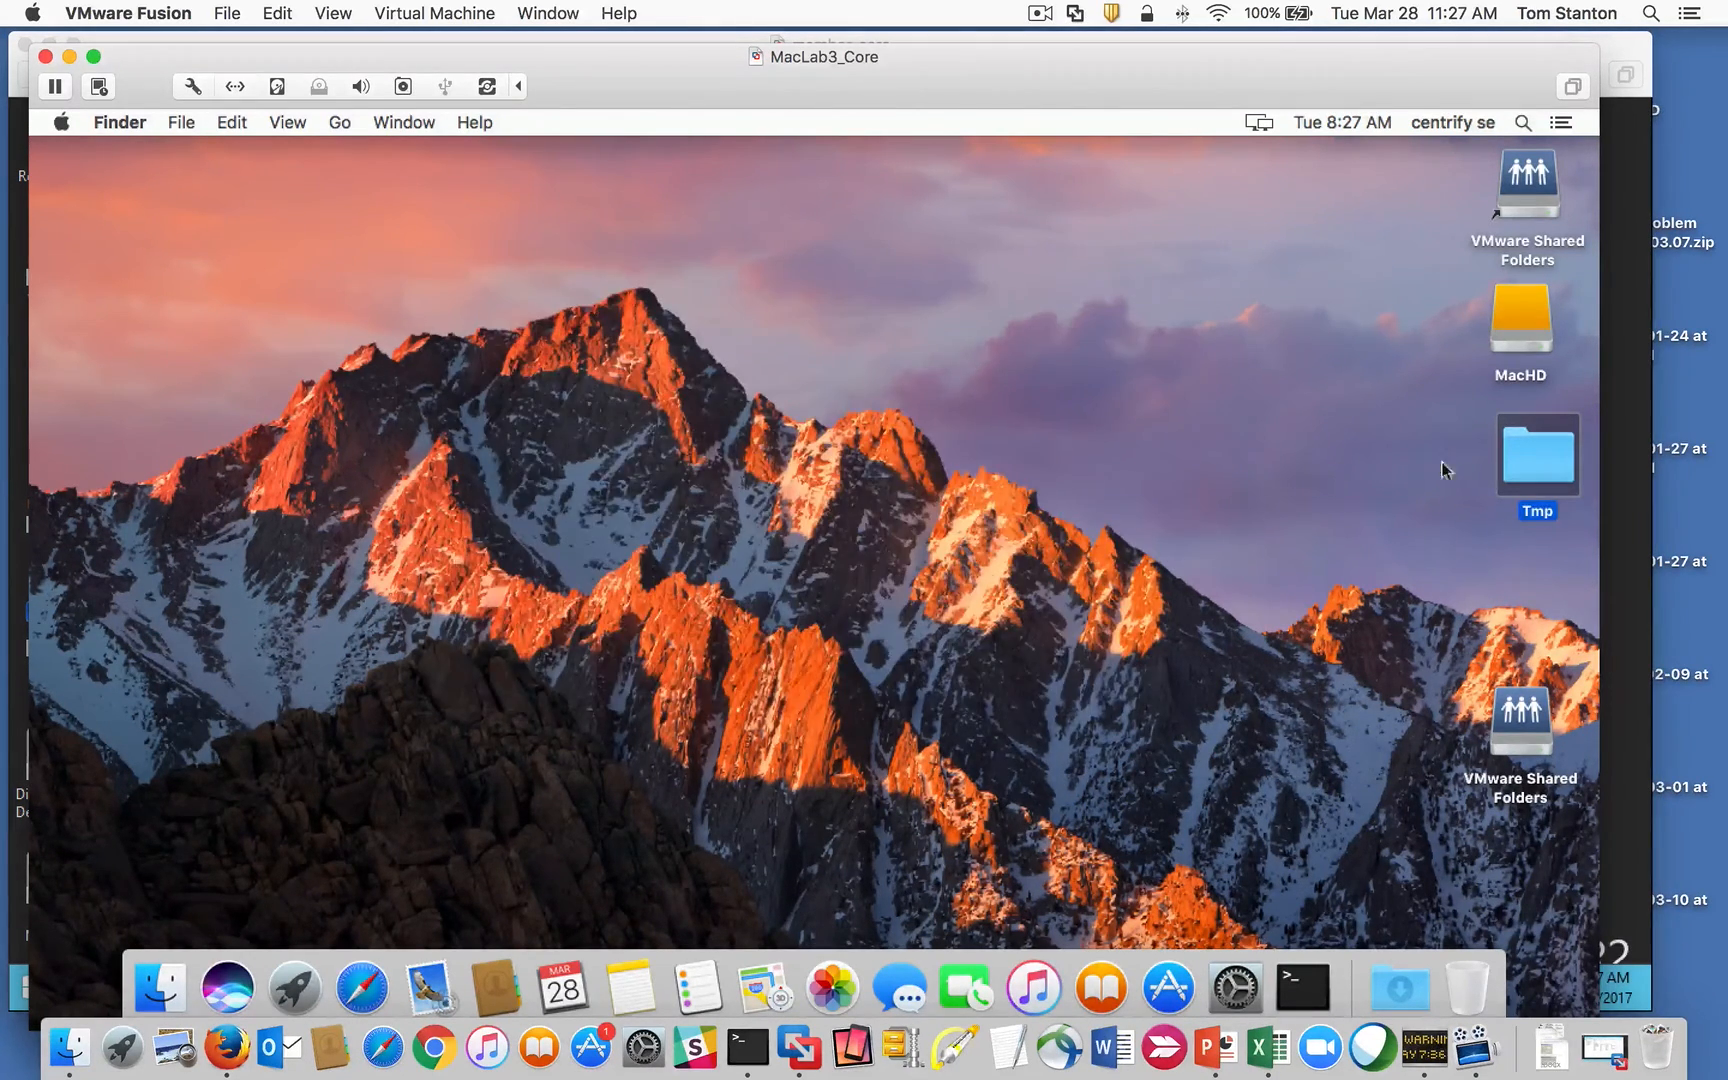
double_click(1527, 459)
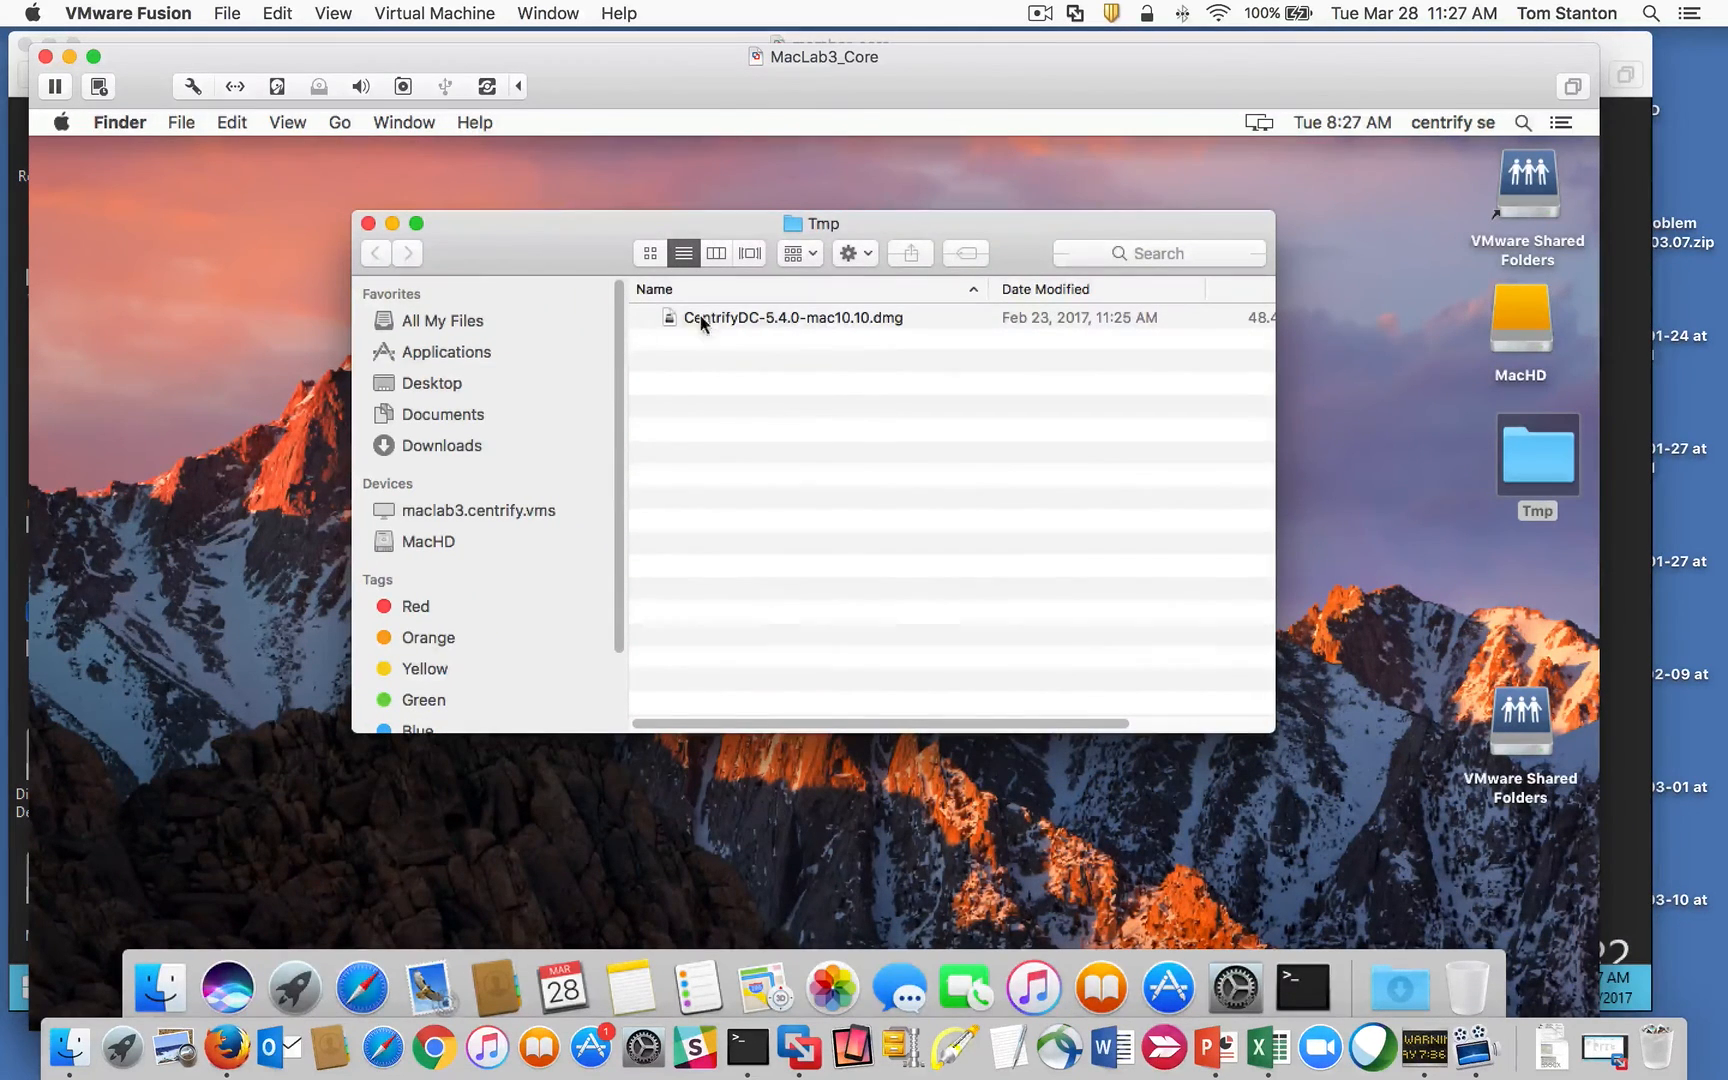
double_click(784, 321)
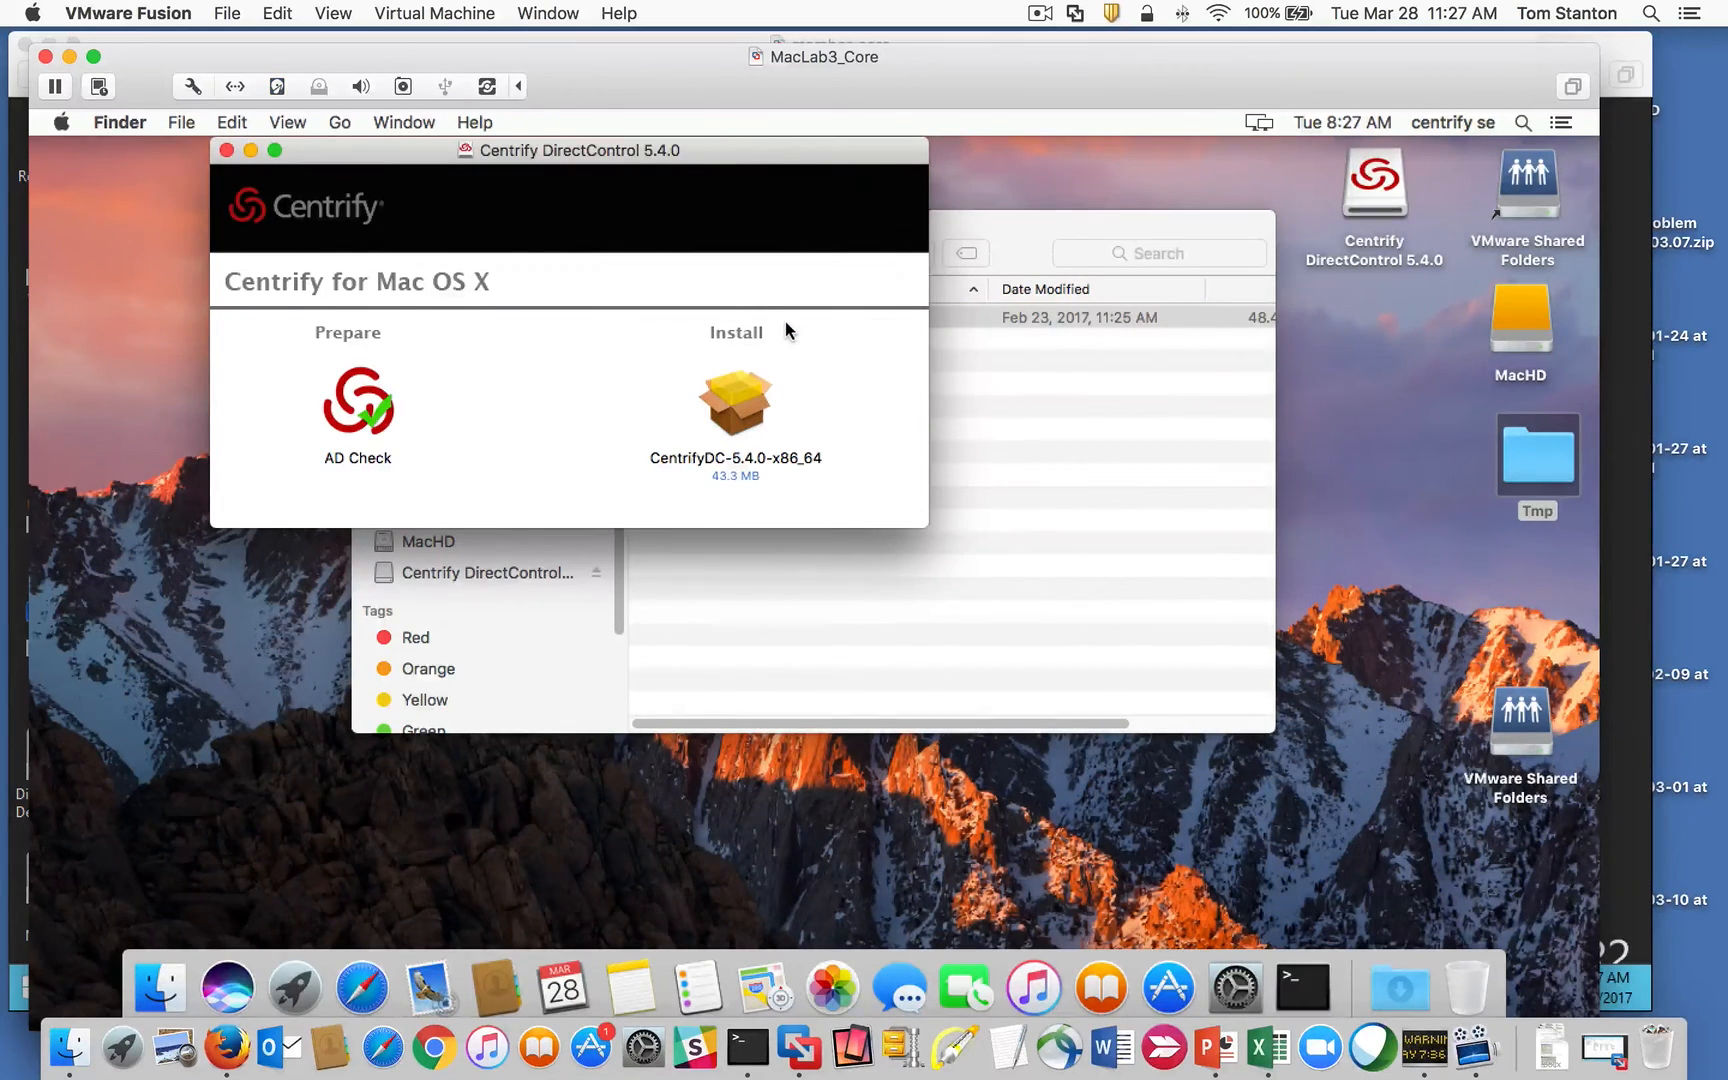
double_click(378, 419)
Step: Run AD Check against centrify.vms, review the log's two warnings, and quit
left_click(286, 280)
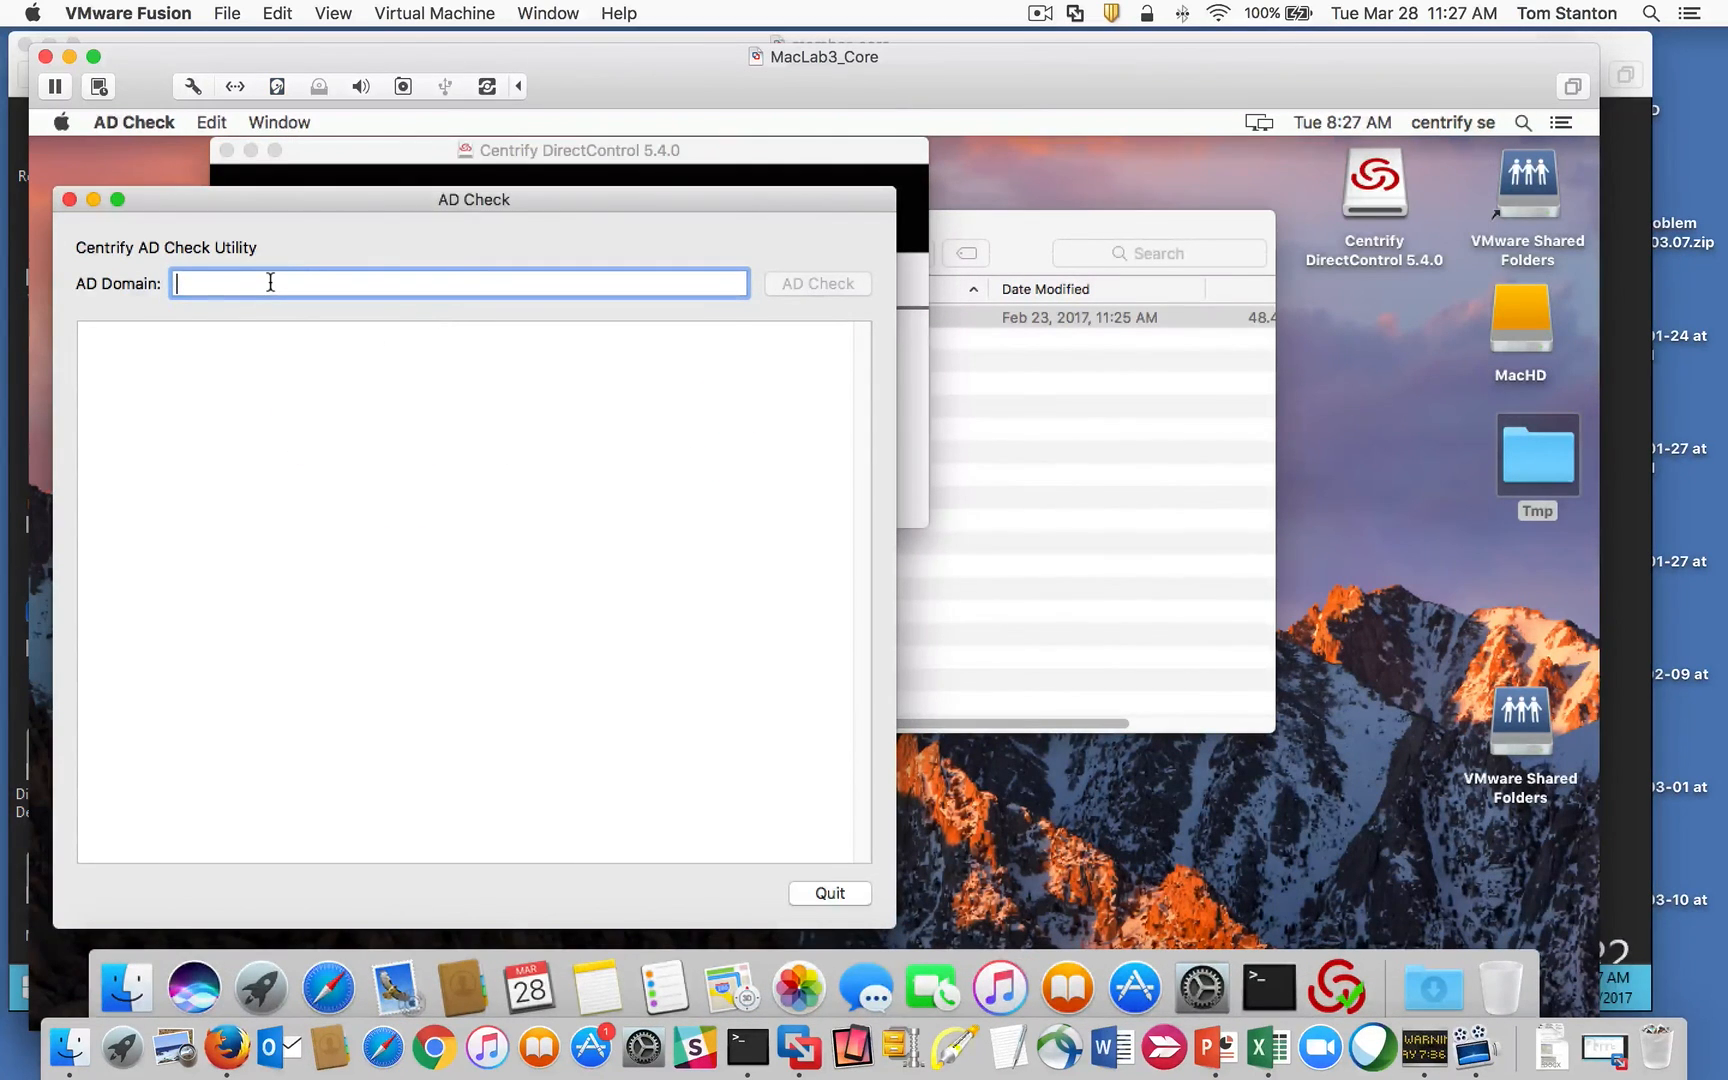
type("centrify.vms")
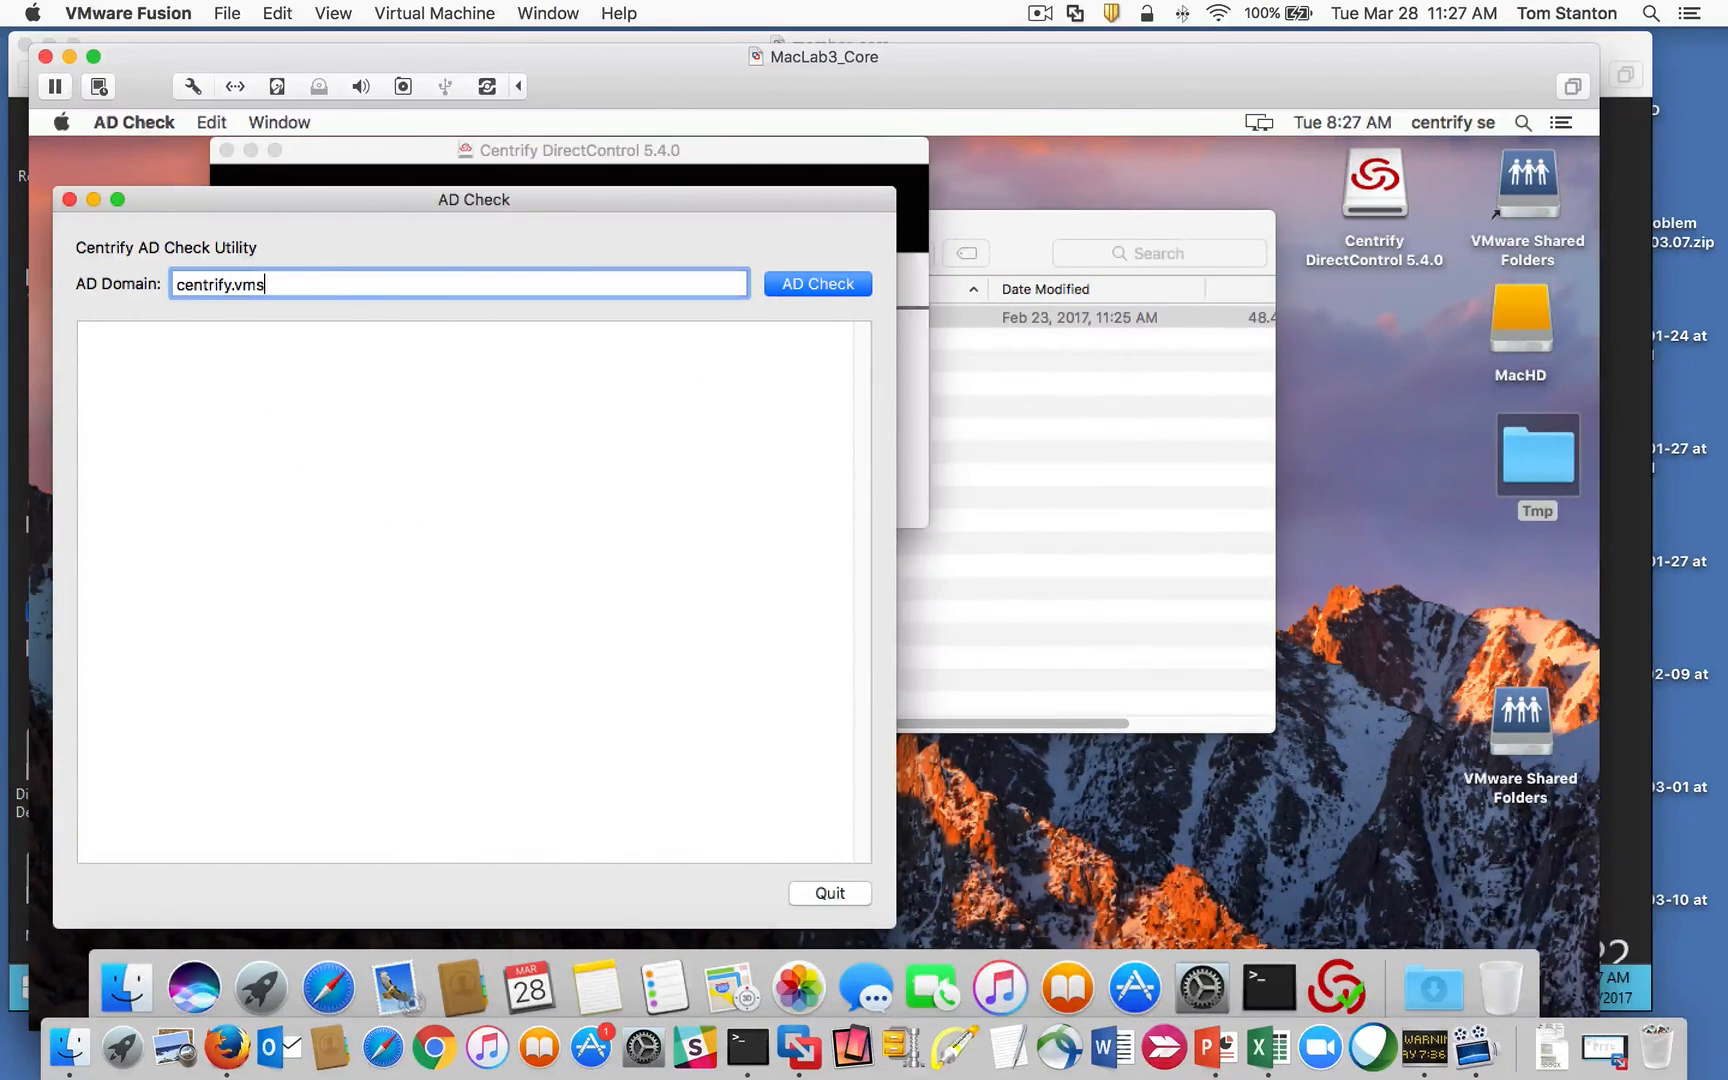
key("Return")
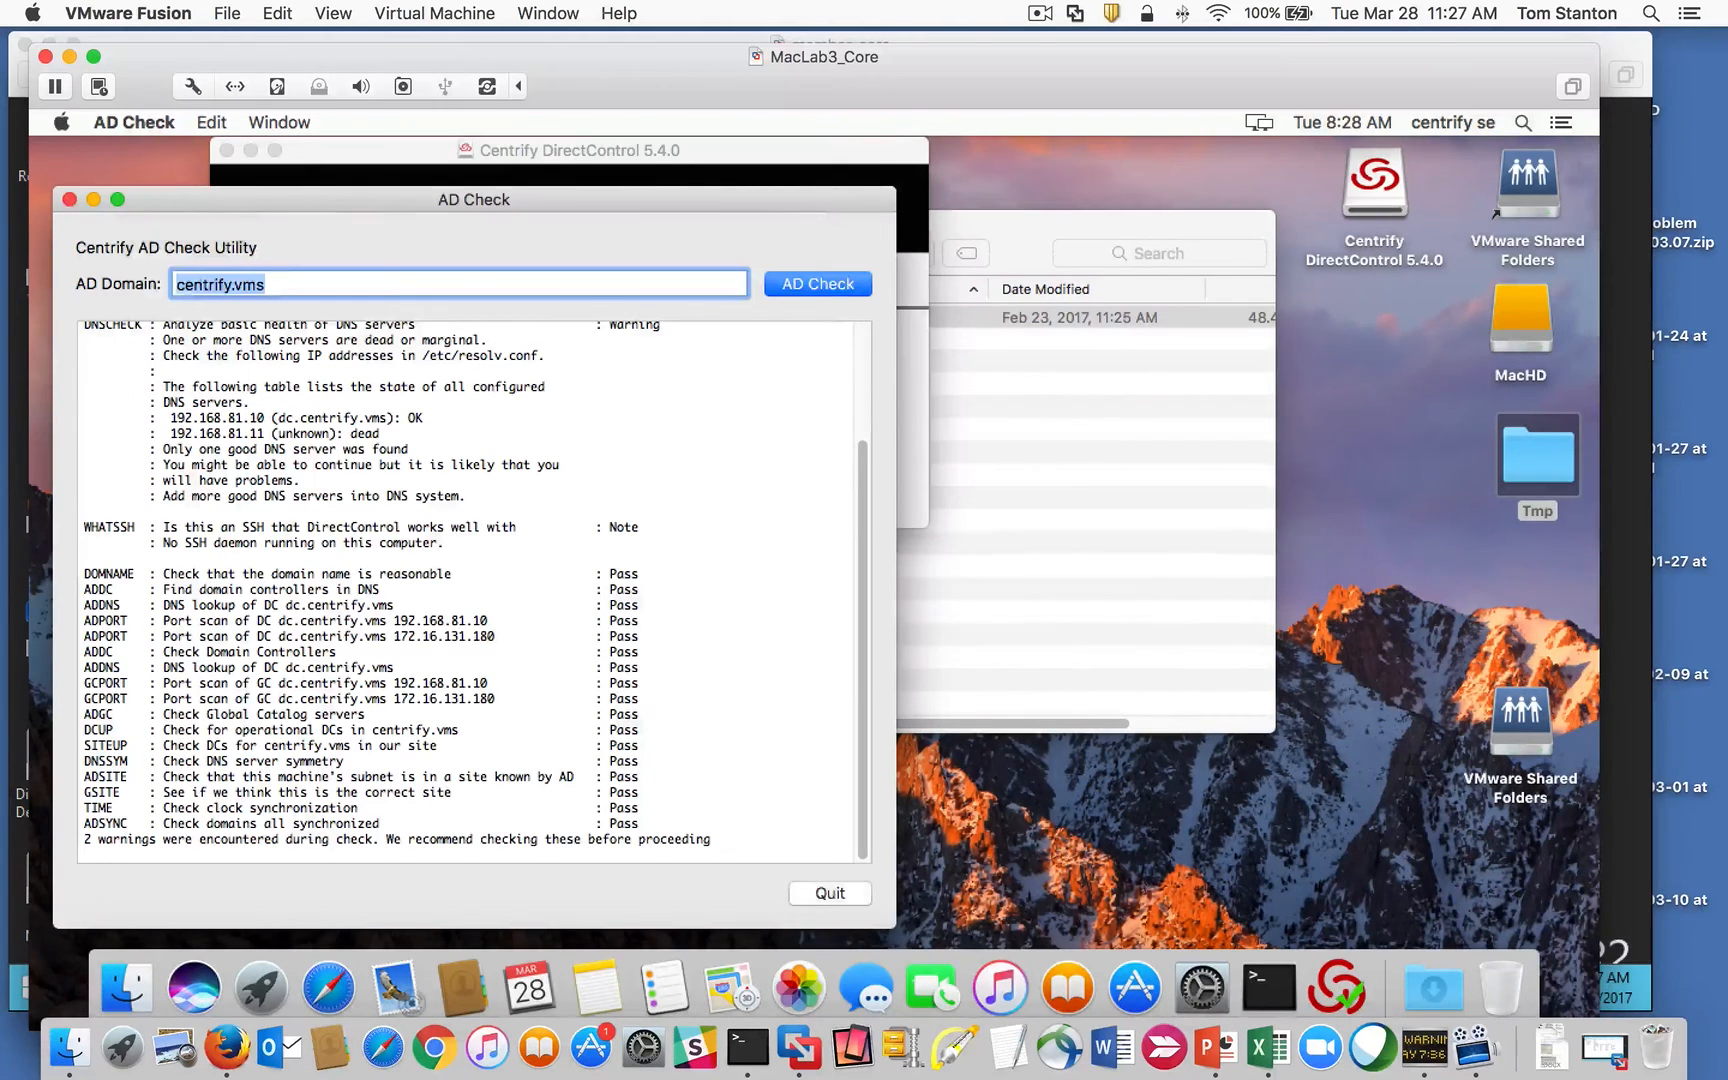
scroll(859, 549, "up", 5)
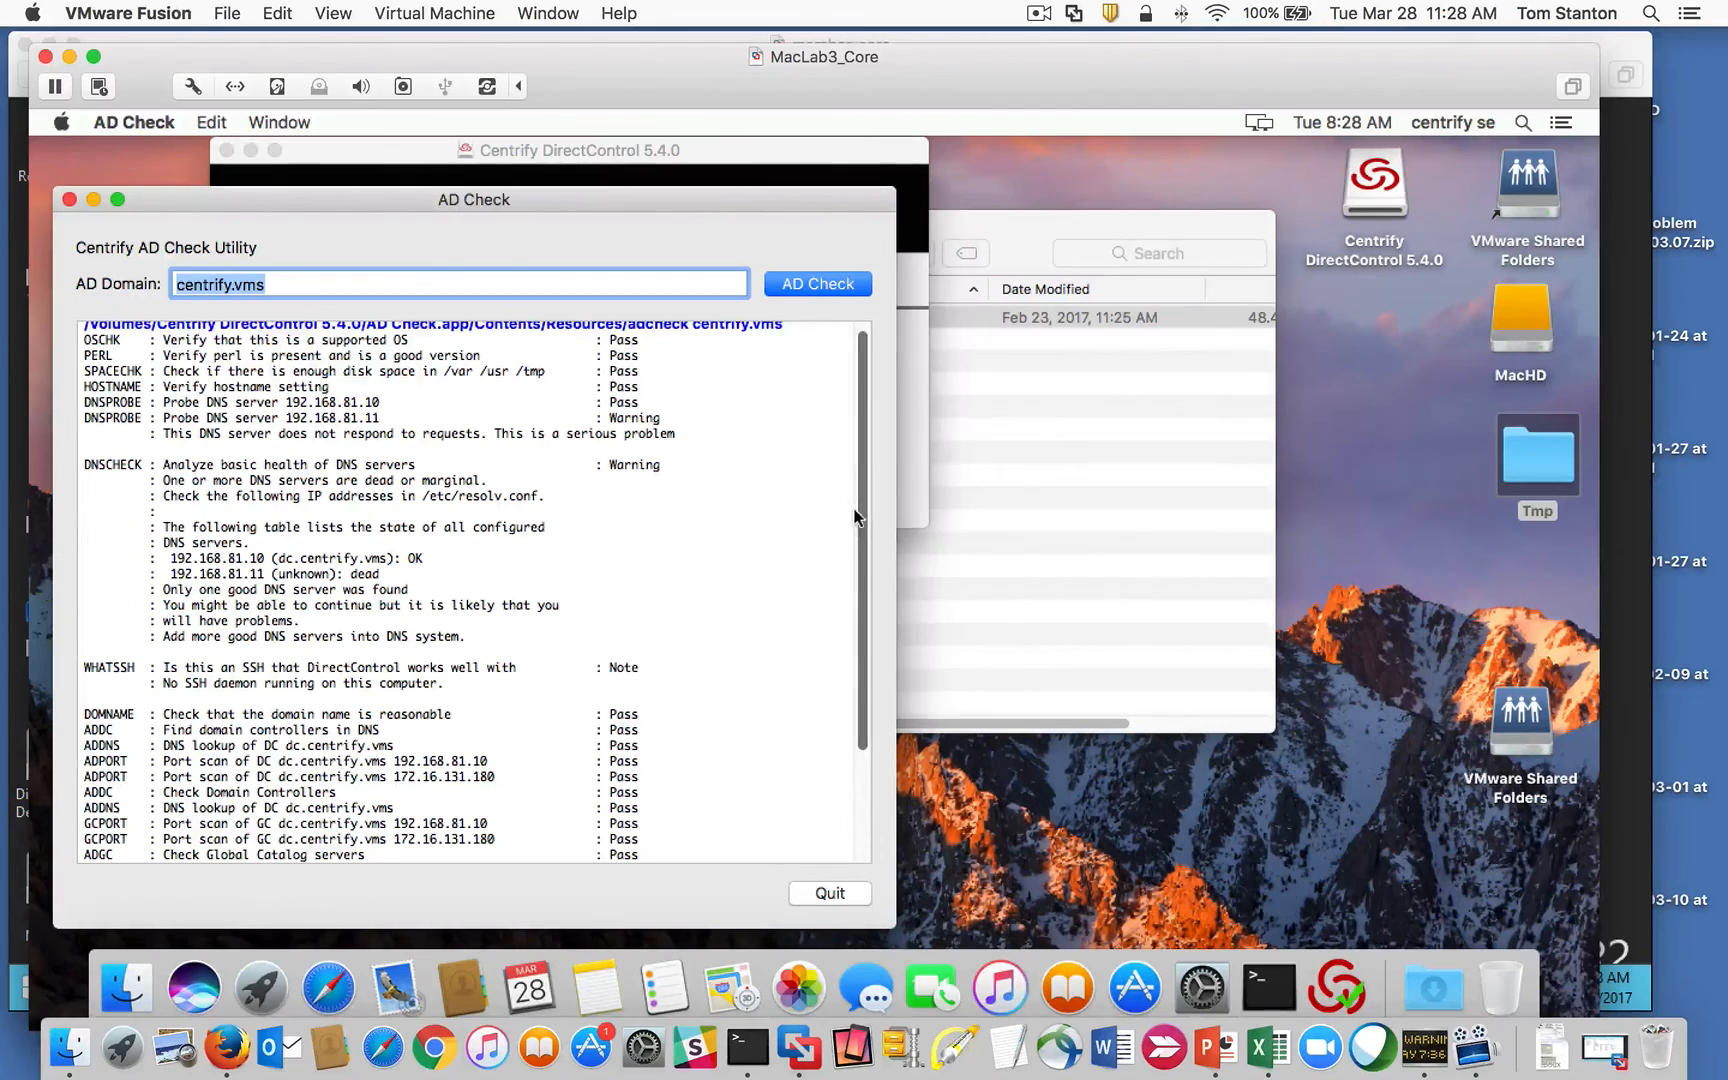
scroll(861, 528, "down", 3)
left_click_drag(455, 590, 164, 575)
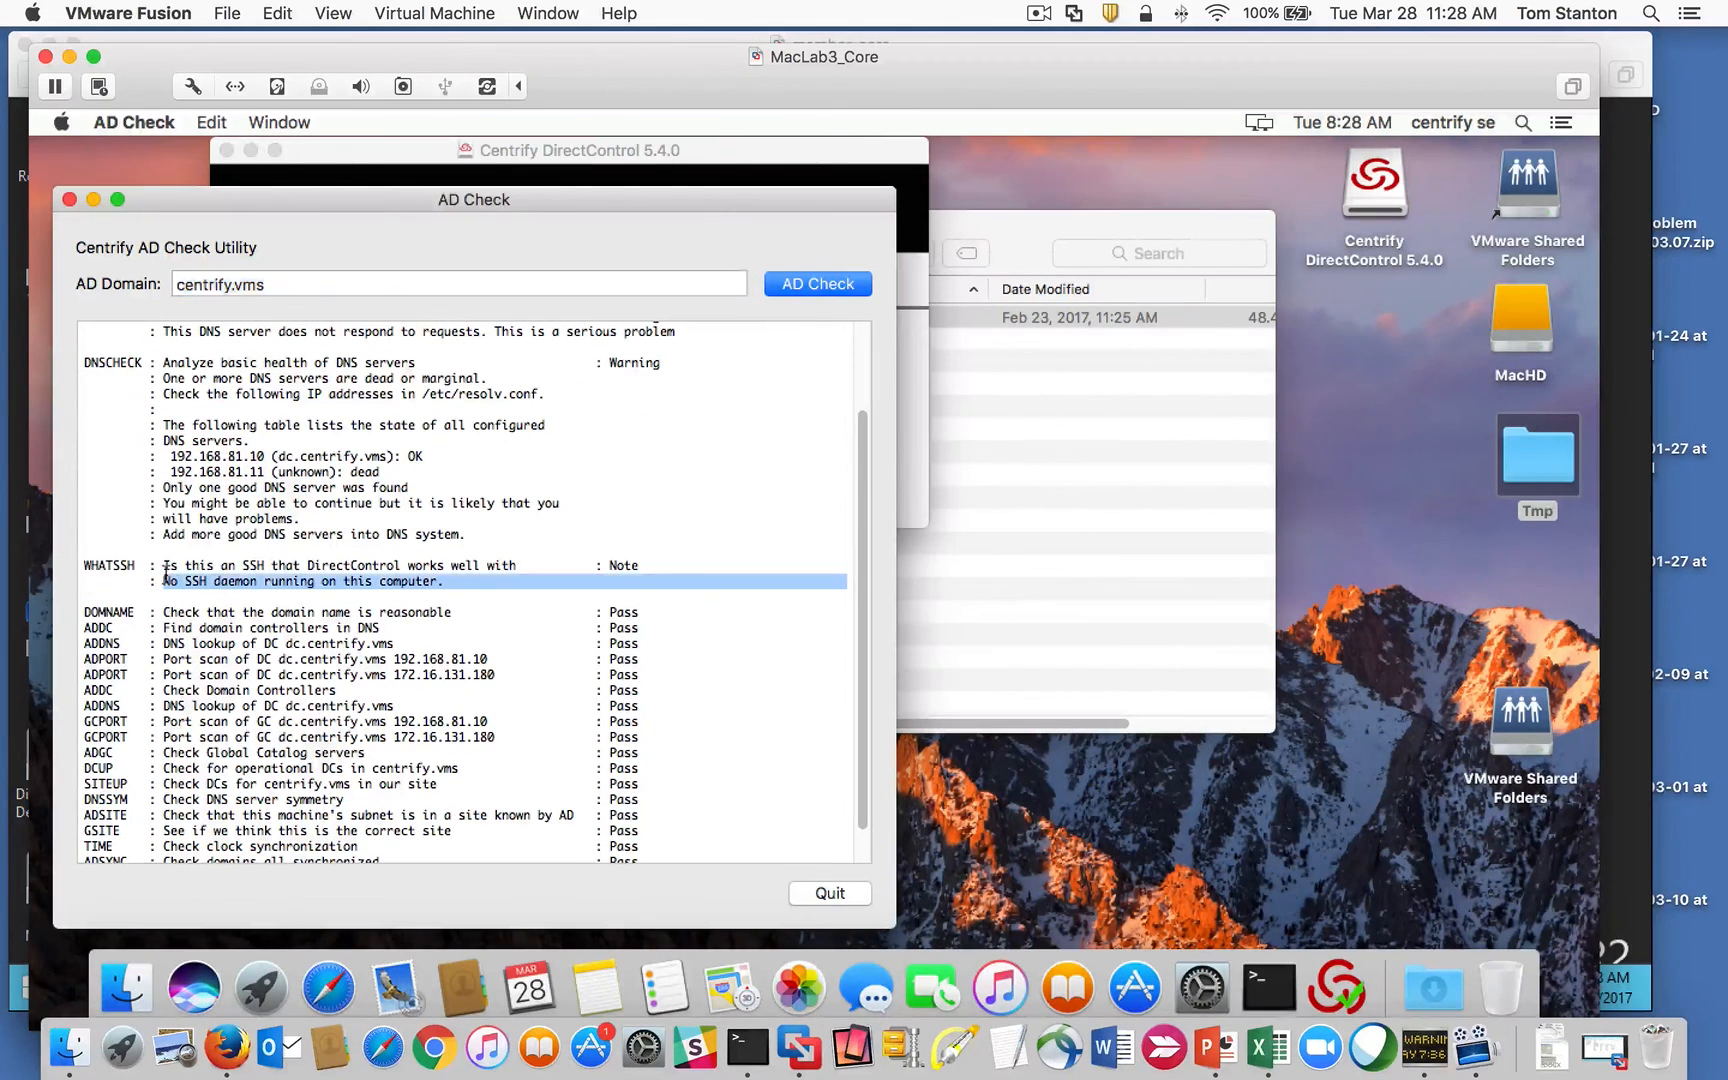
scroll(863, 682, "down", 2)
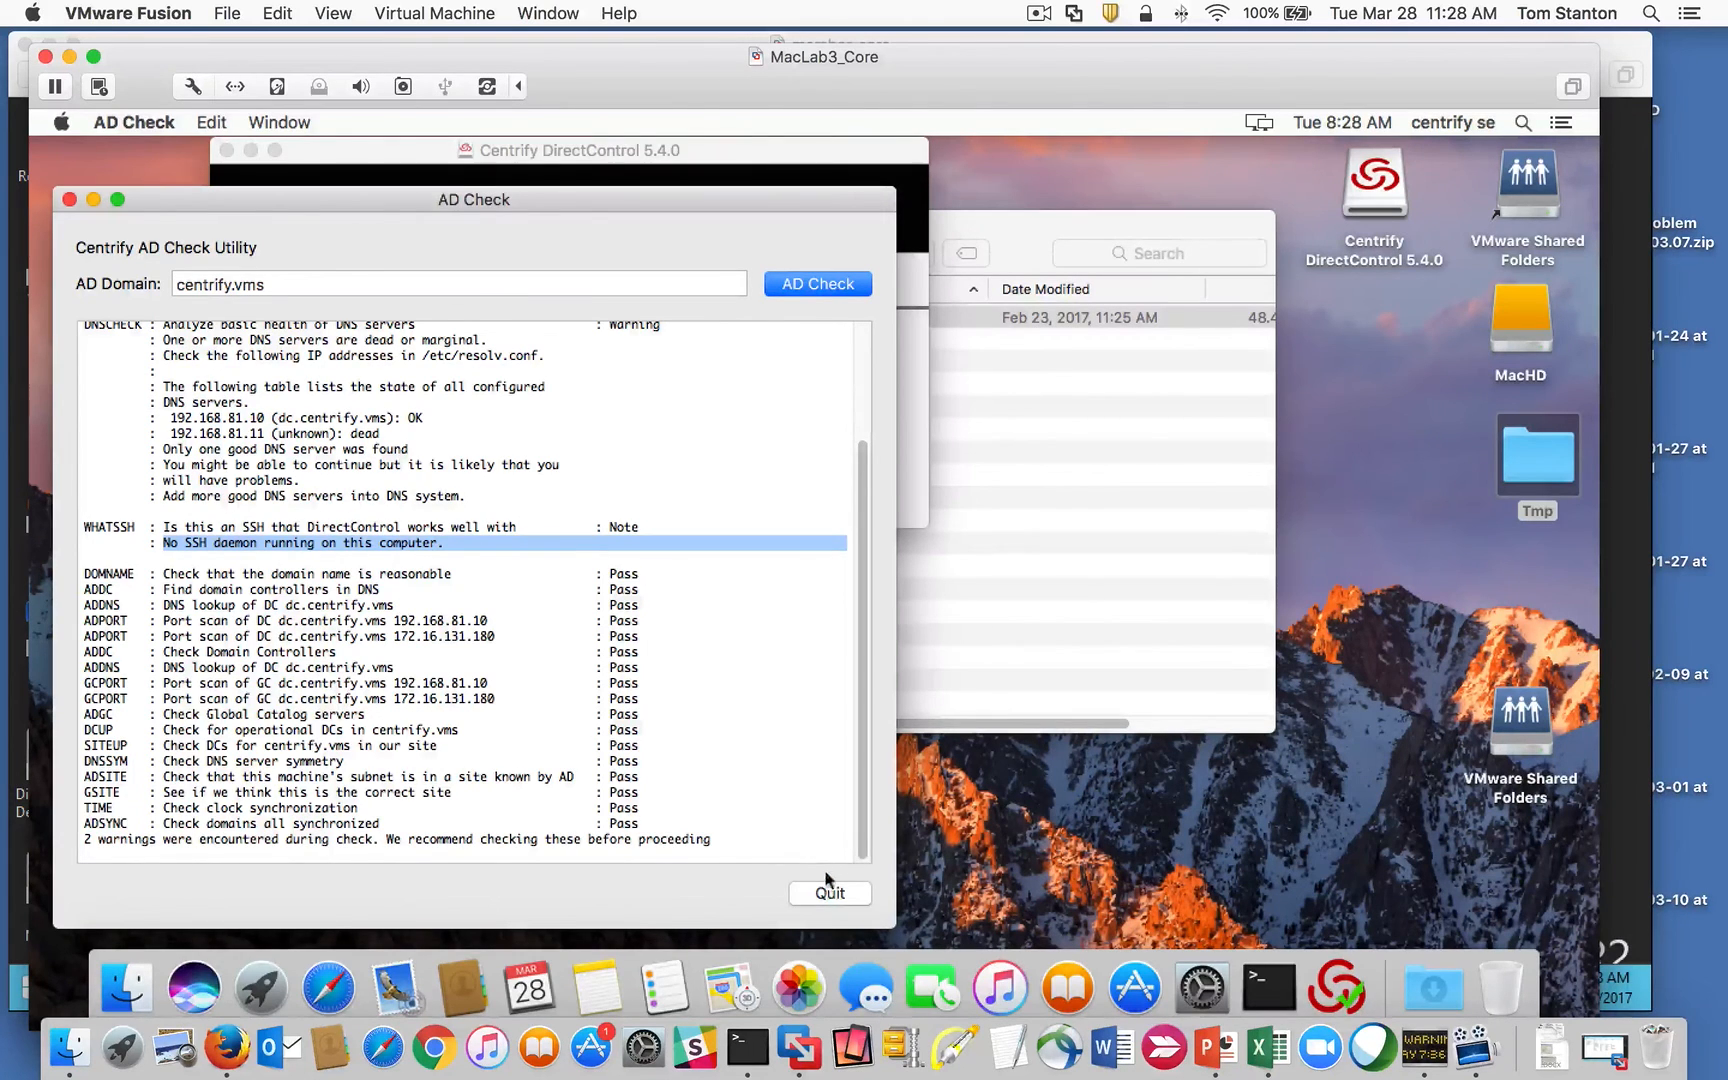
left_click(834, 896)
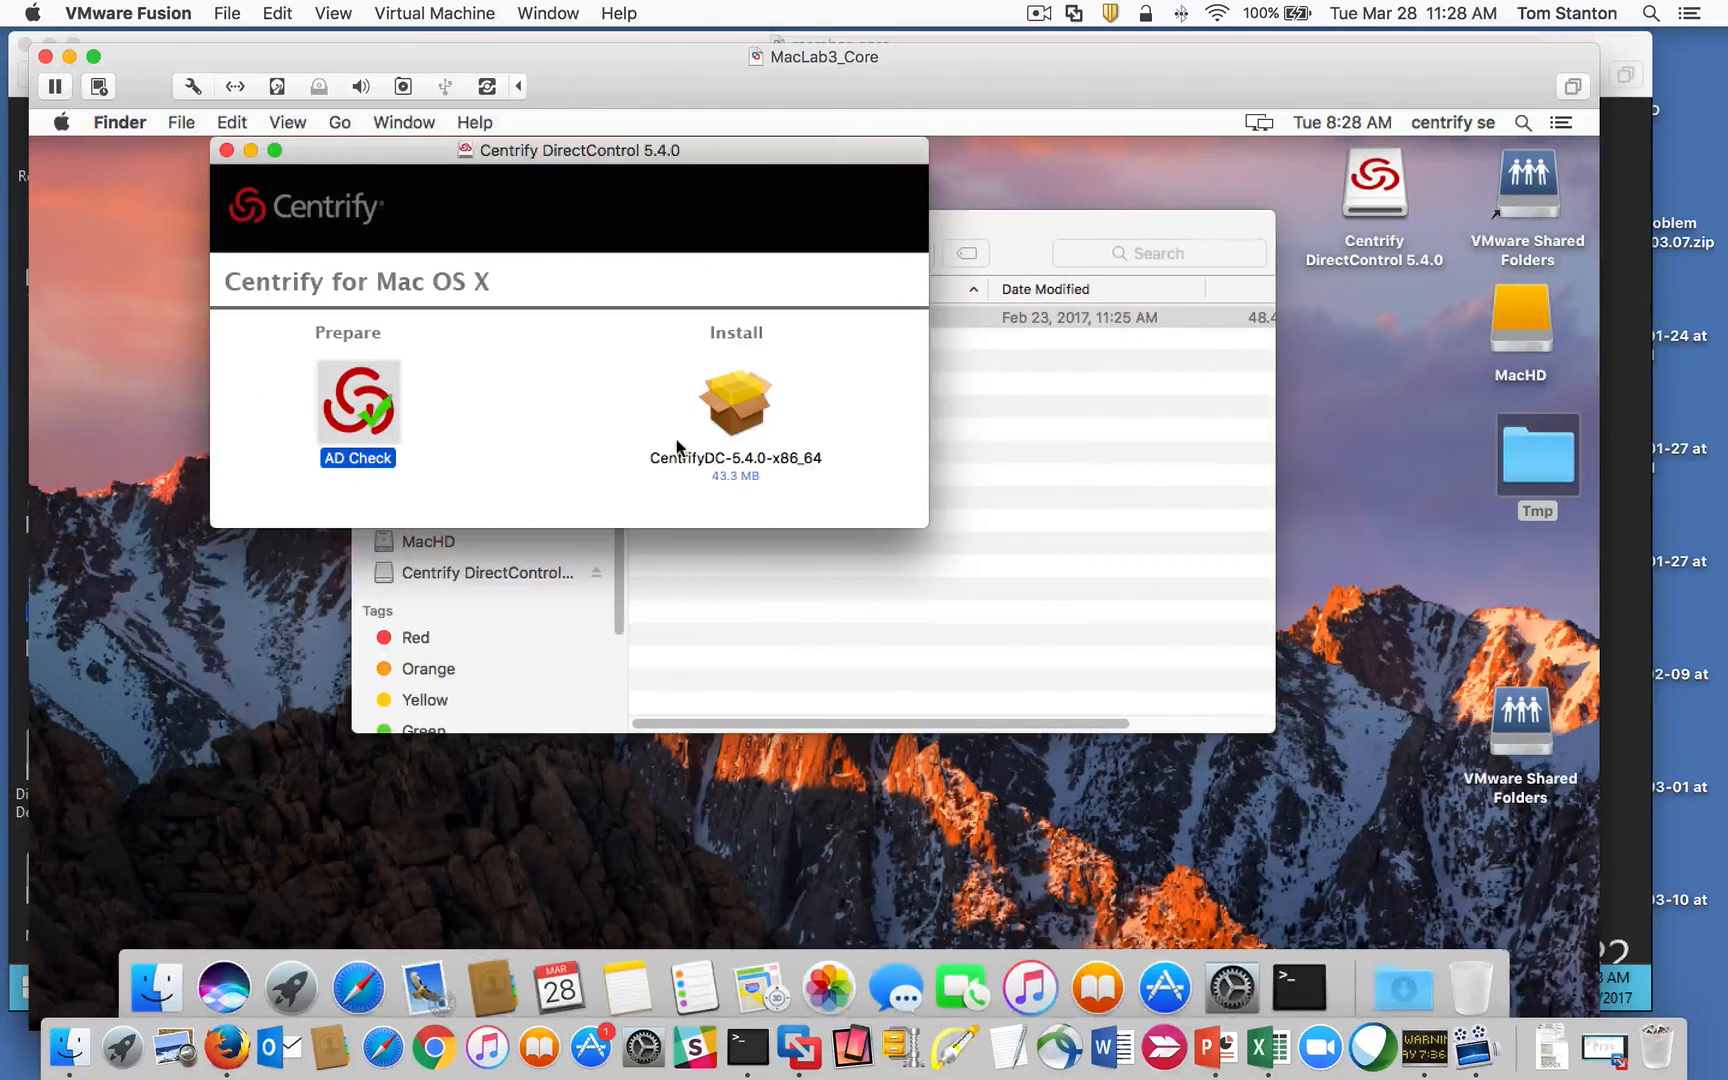
Step: Launch the CentrifyDC-5.4.0-x86_64 installer and accept the license agreement
double_click(732, 397)
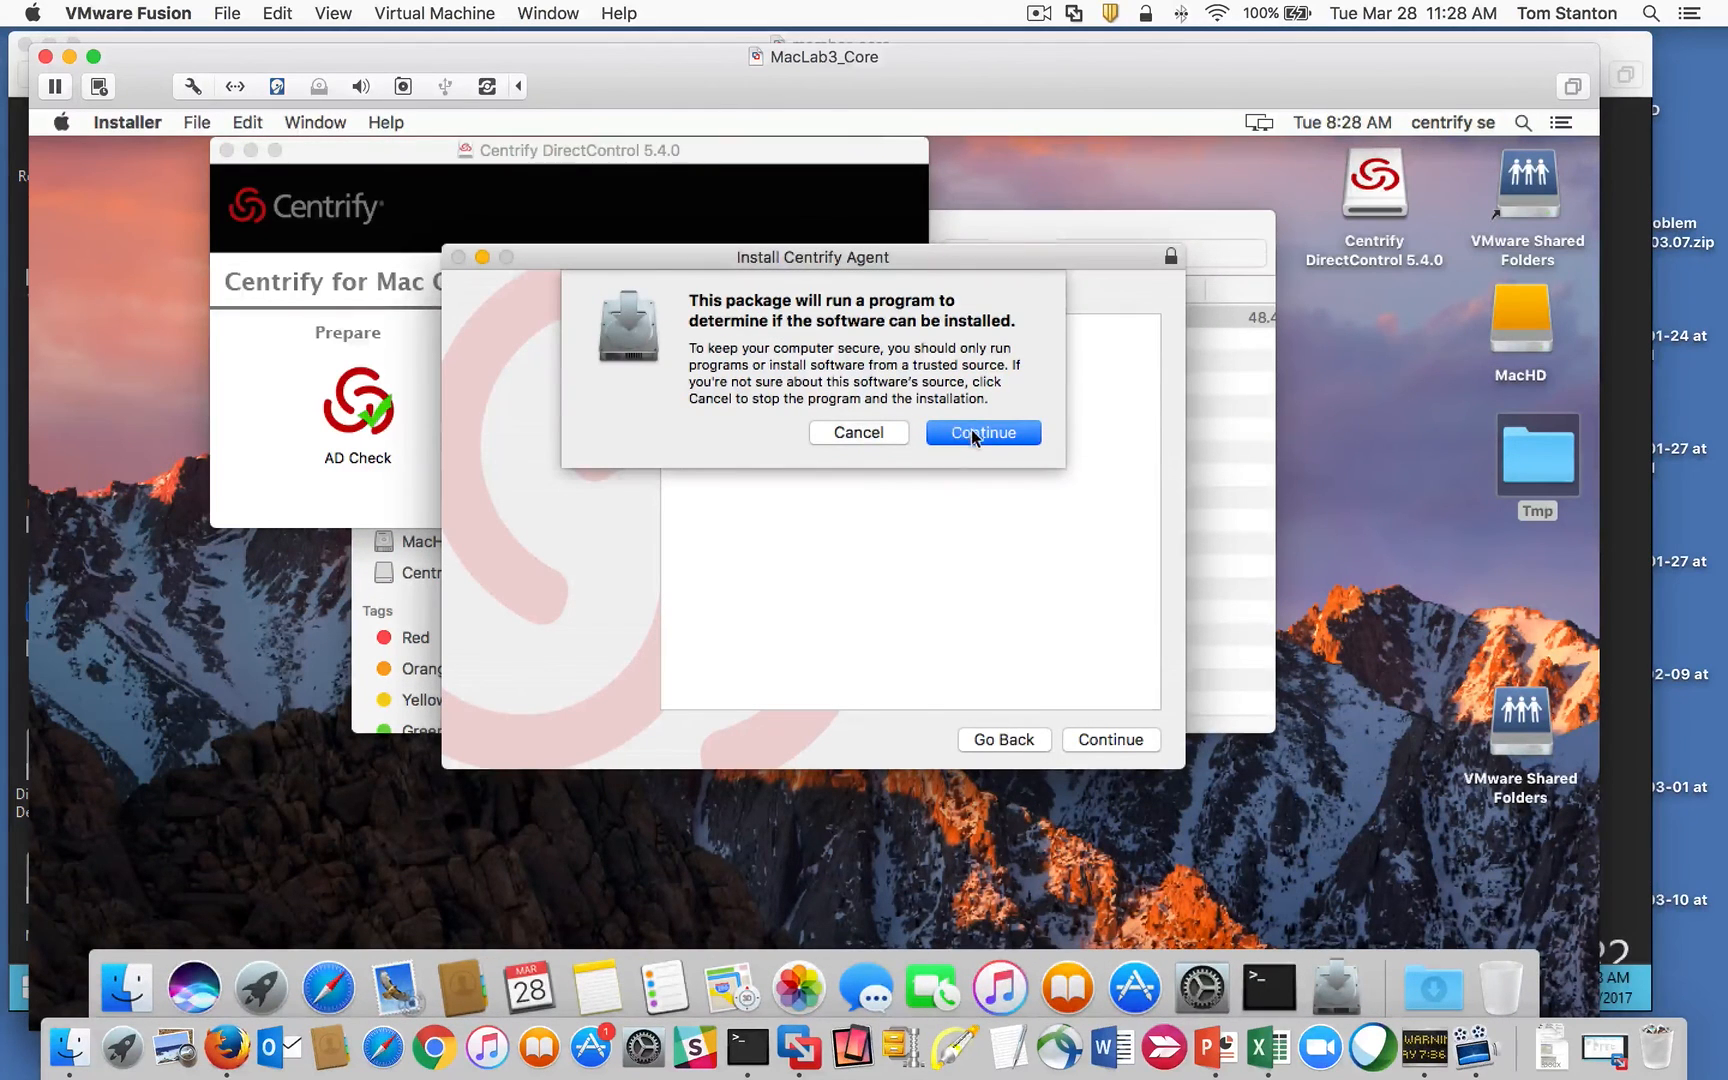
left_click(972, 432)
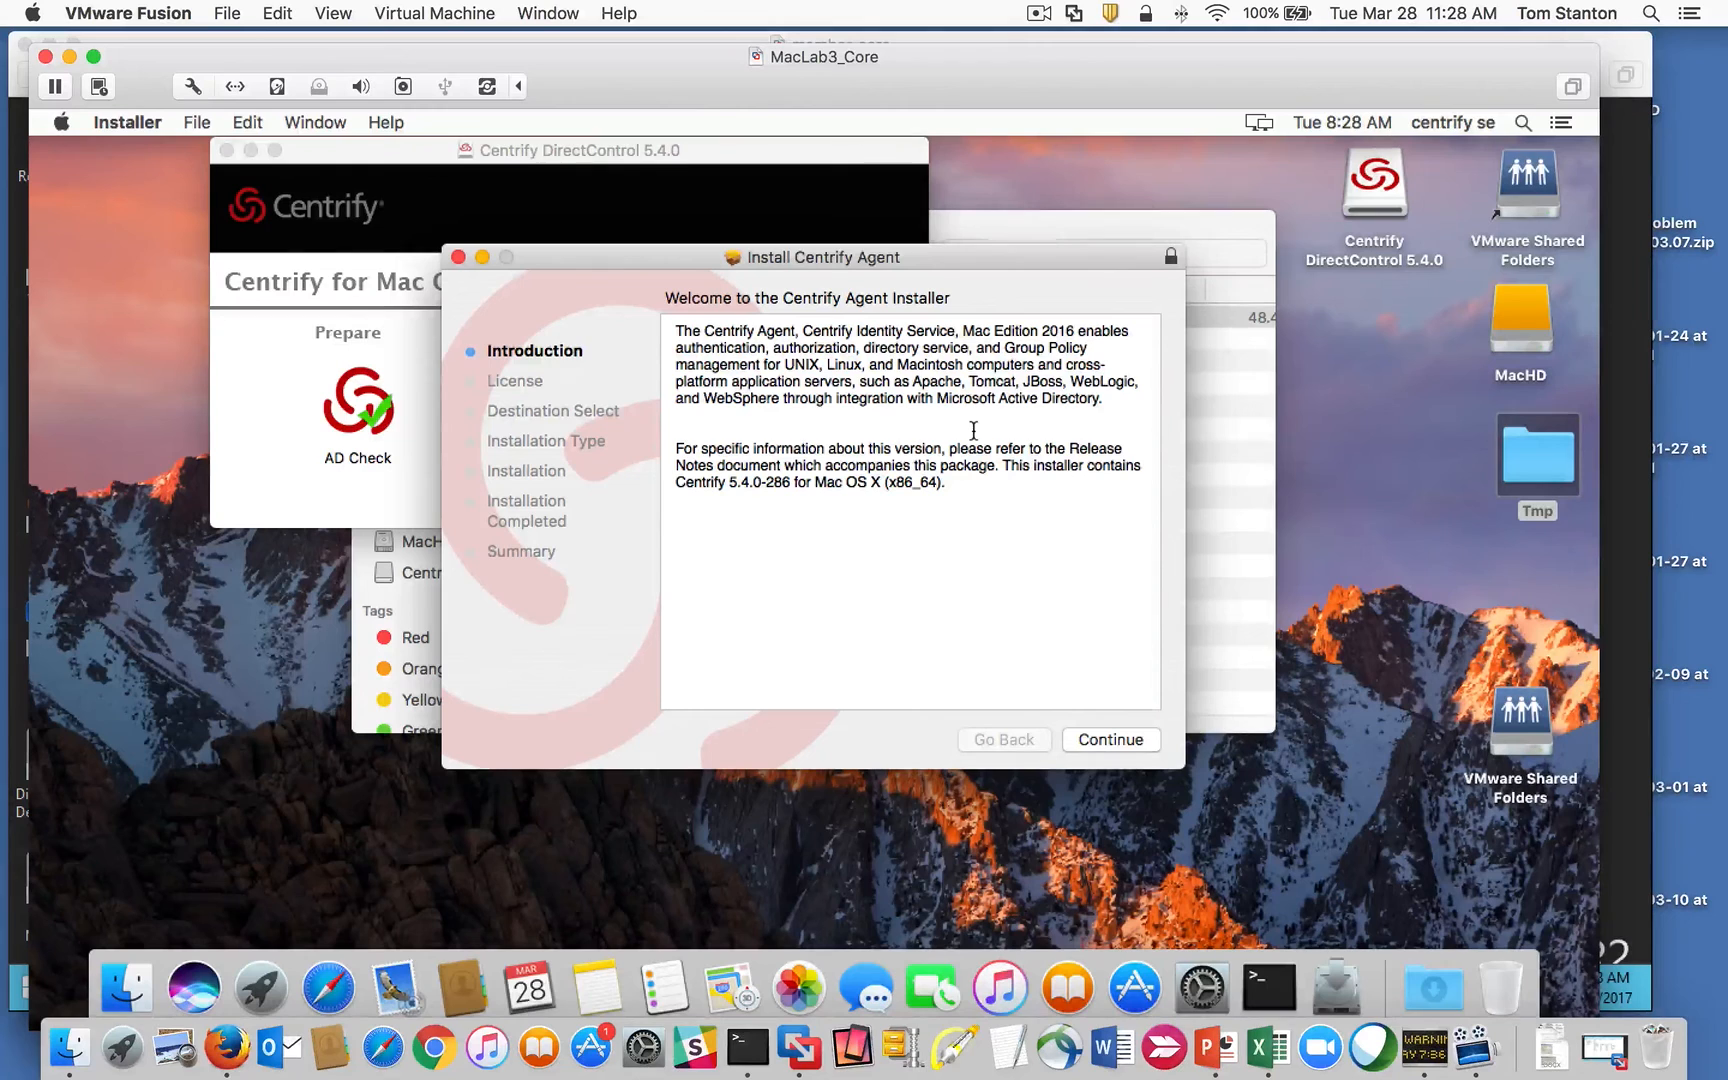
left_click(1098, 745)
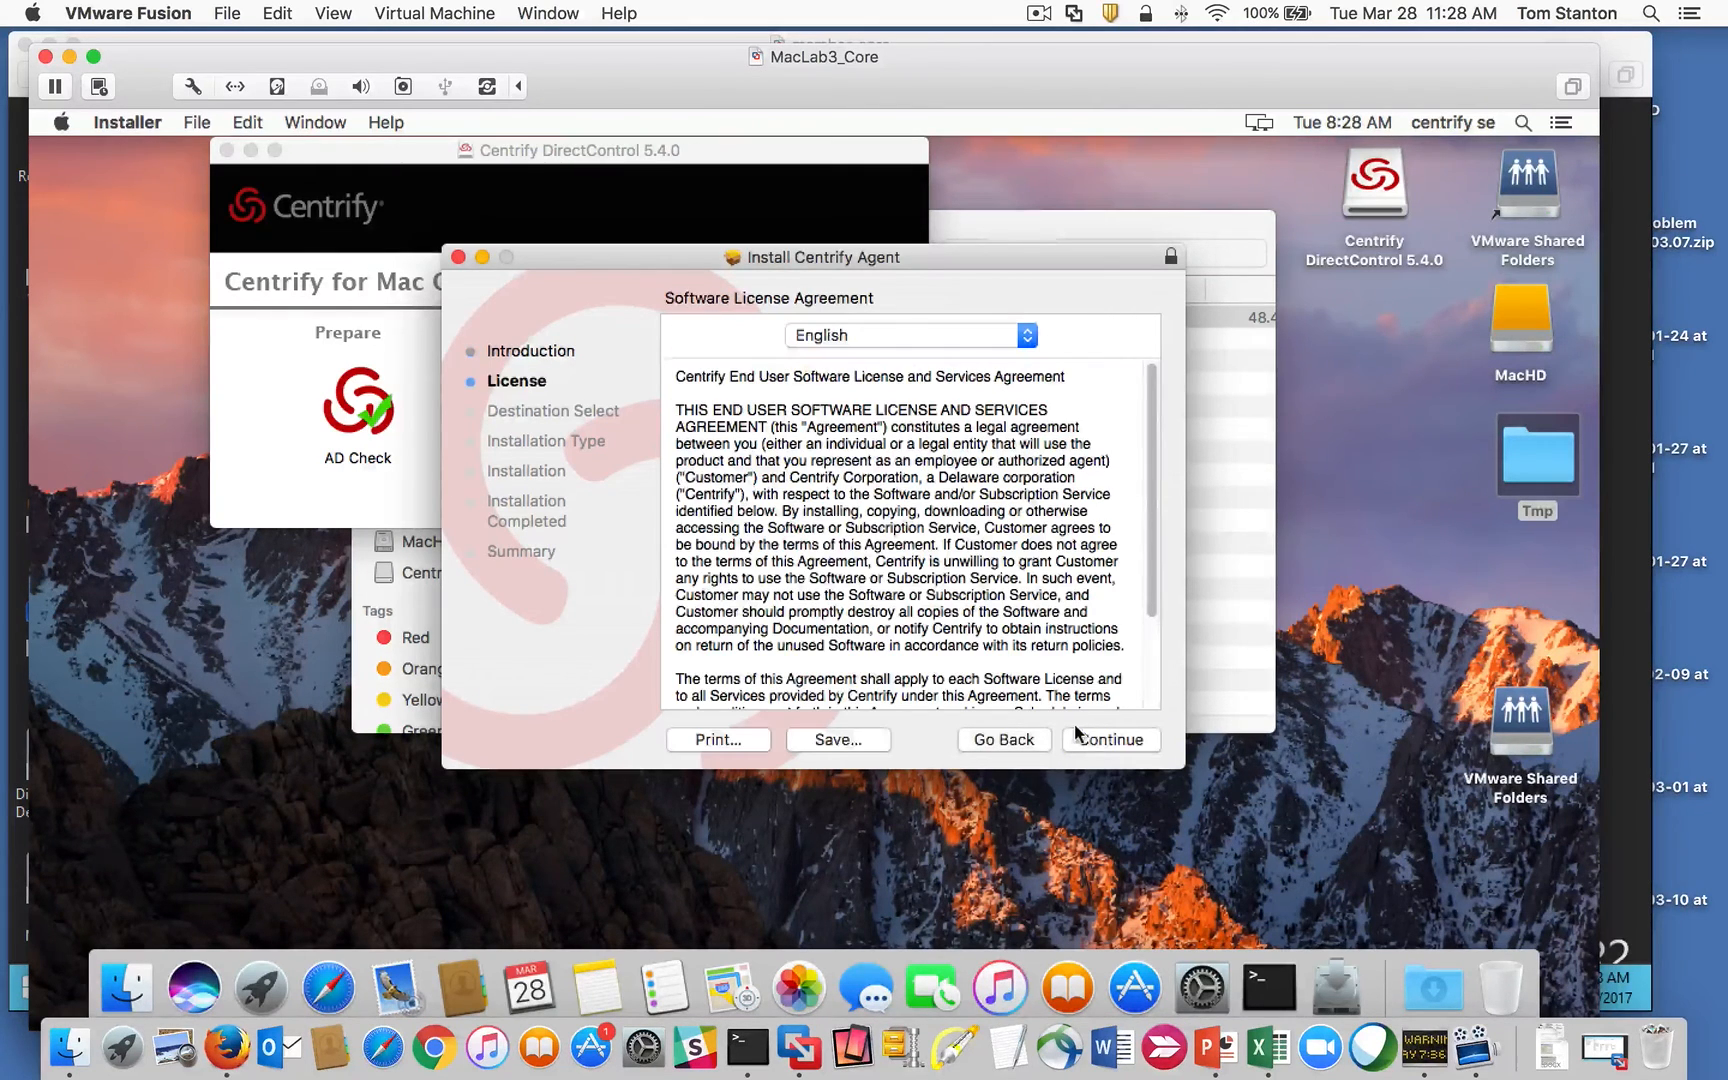
left_click(1084, 738)
left_click(1055, 450)
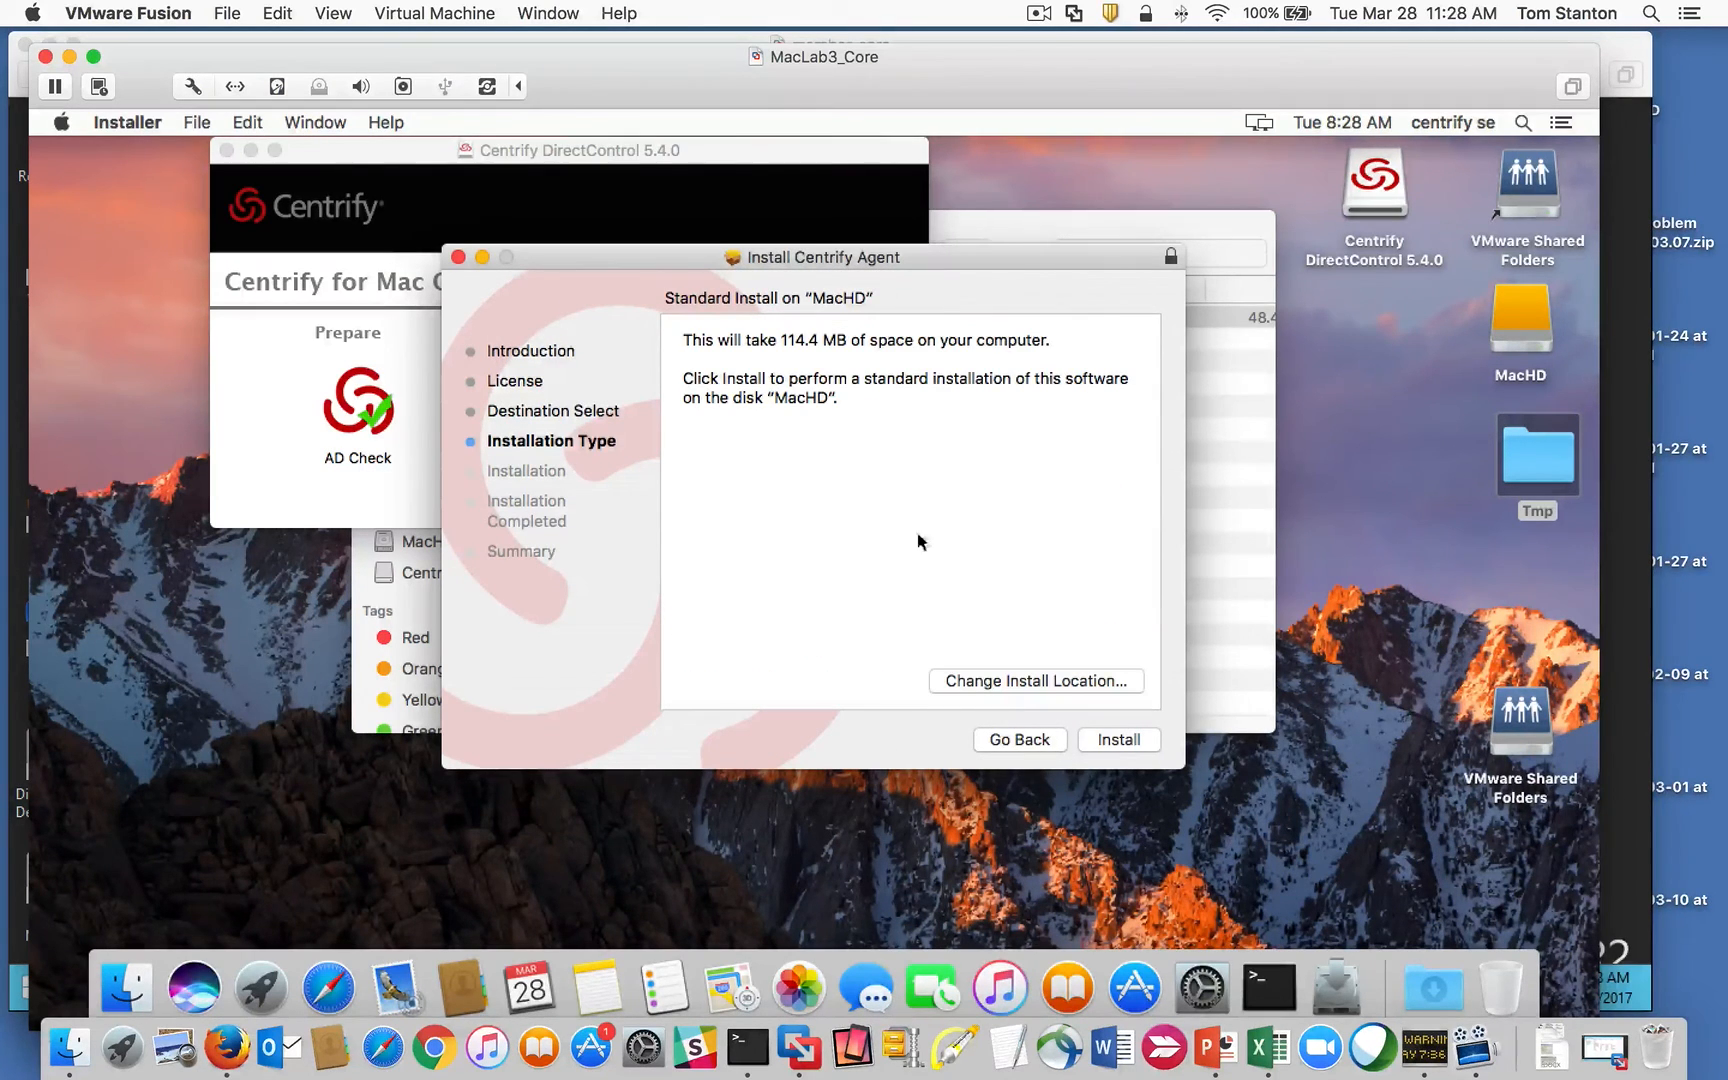
Step: Install the agent on MacHD, authorizing with the admin password, and continue to Join Assistant
left_click(1098, 741)
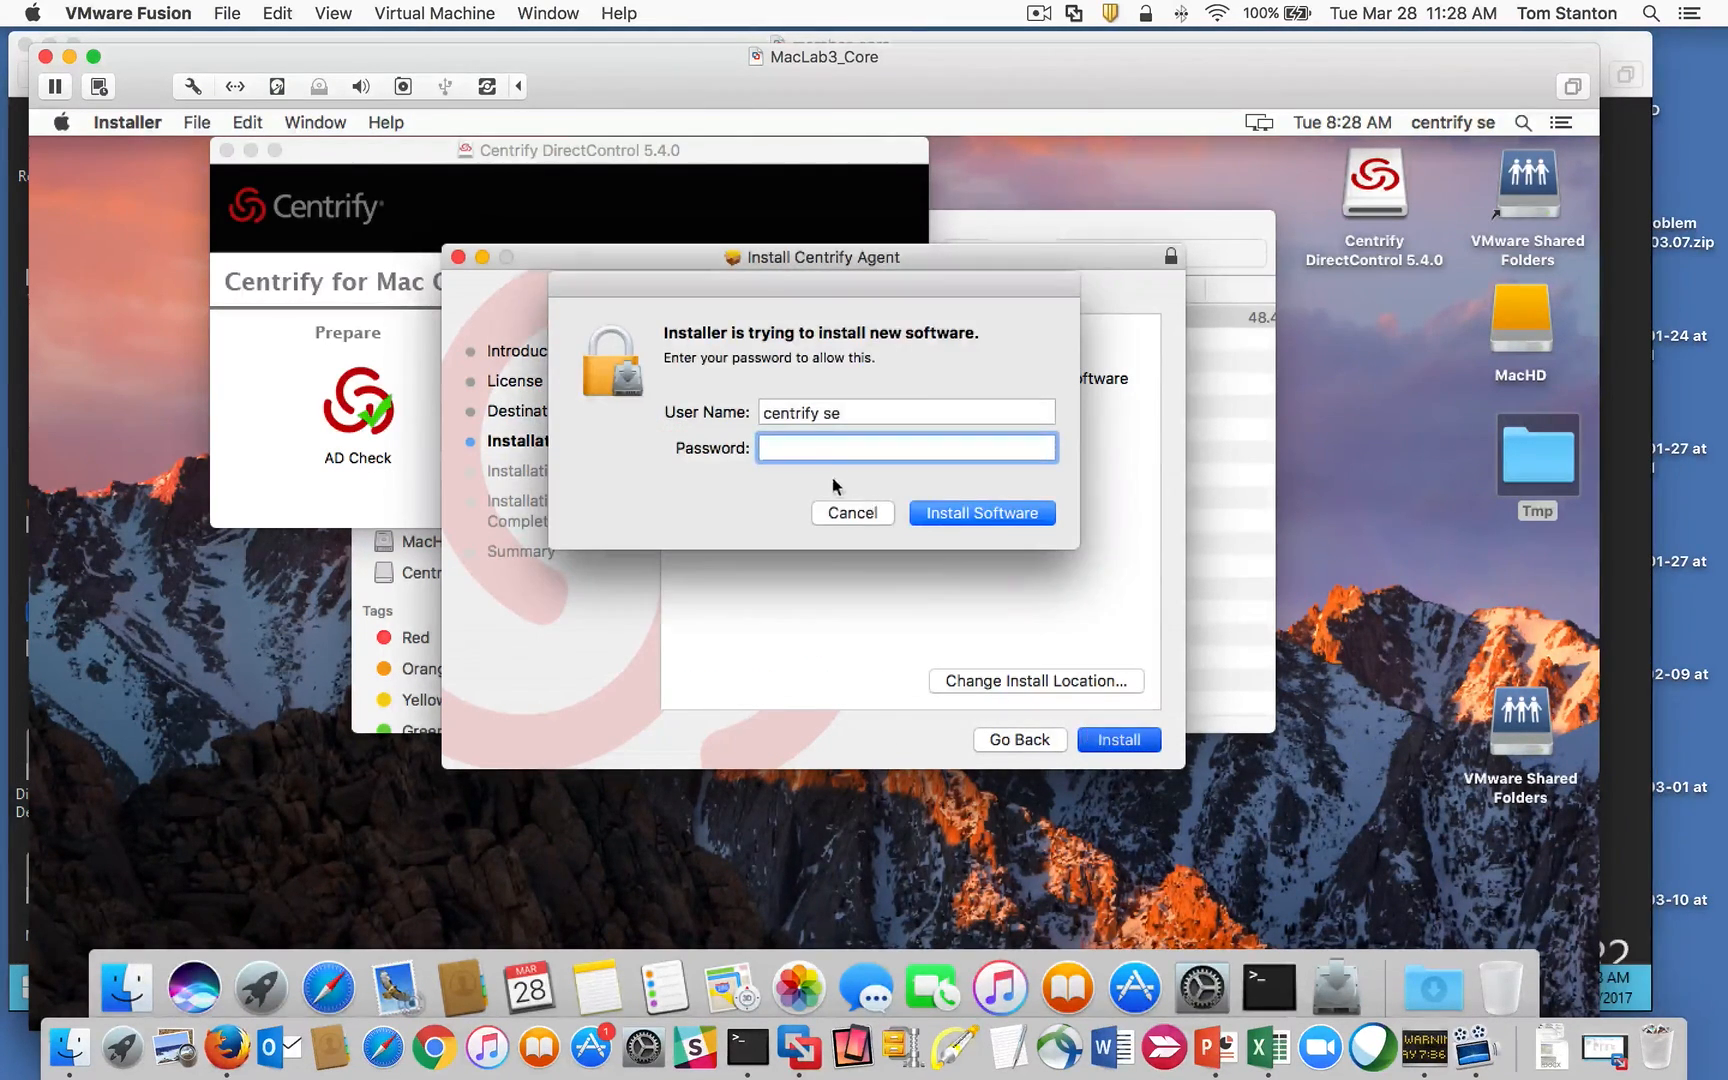
type("*********")
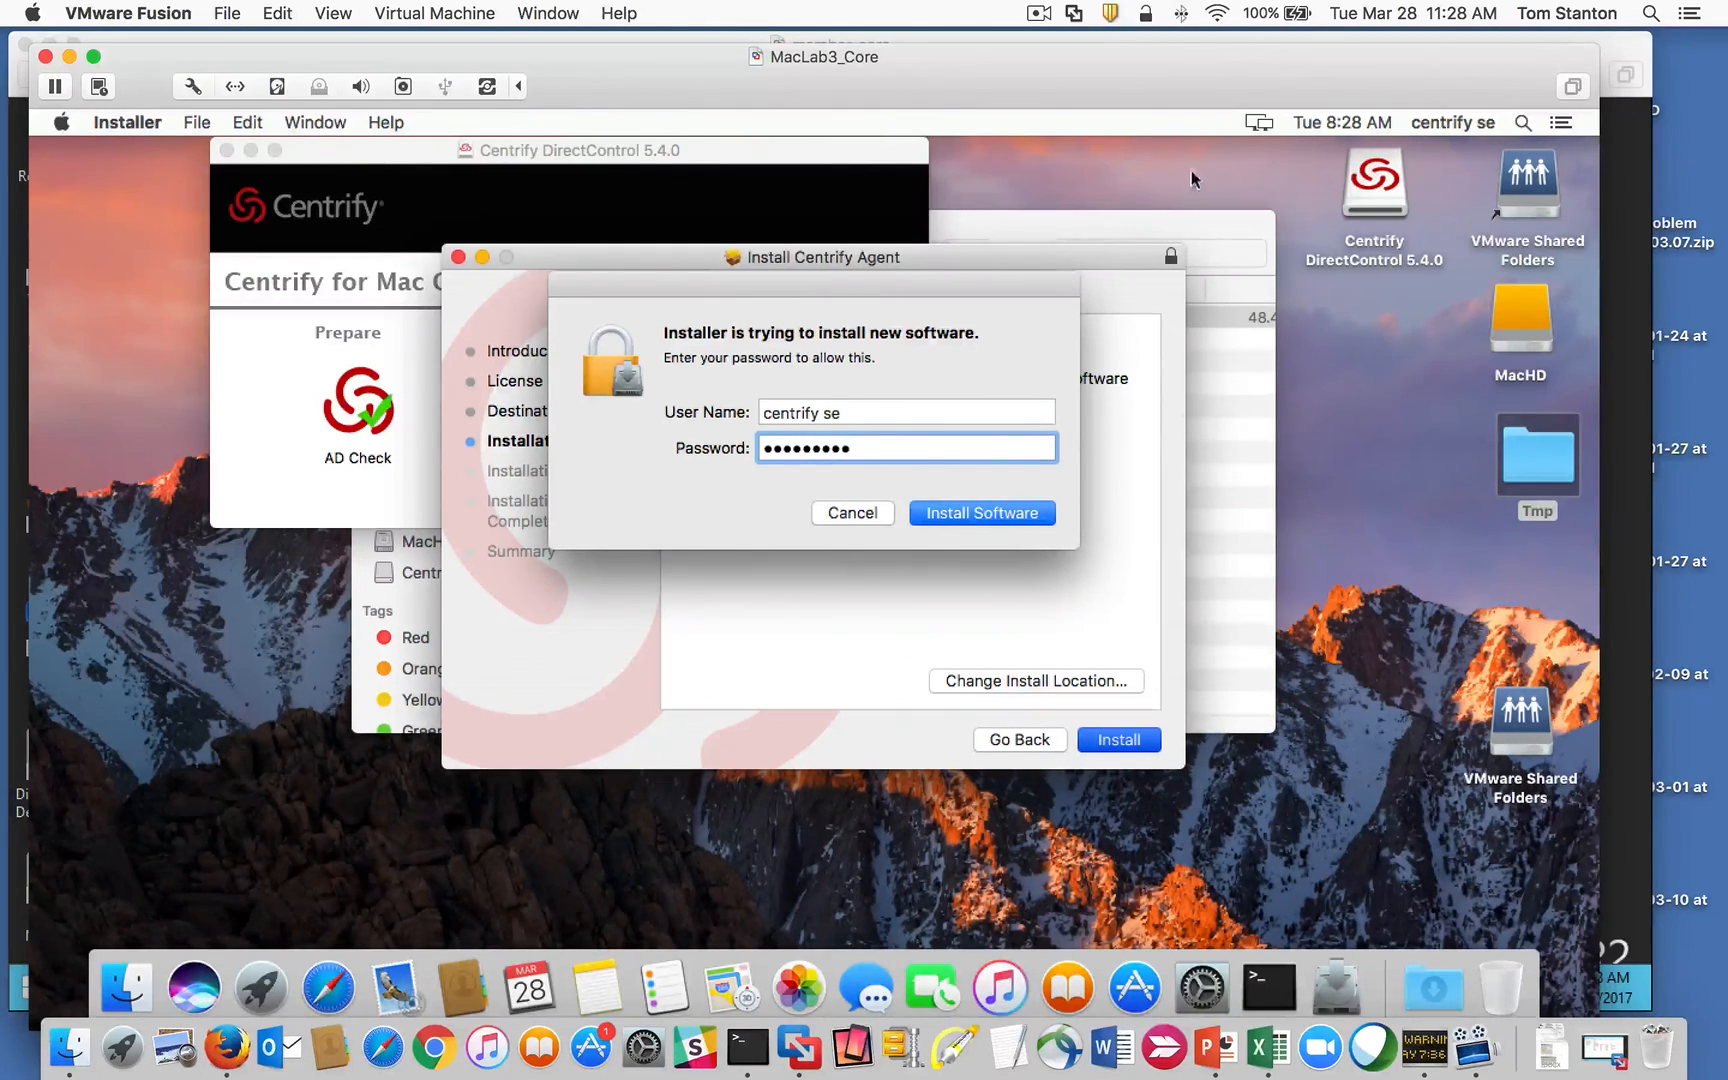
left_click(971, 516)
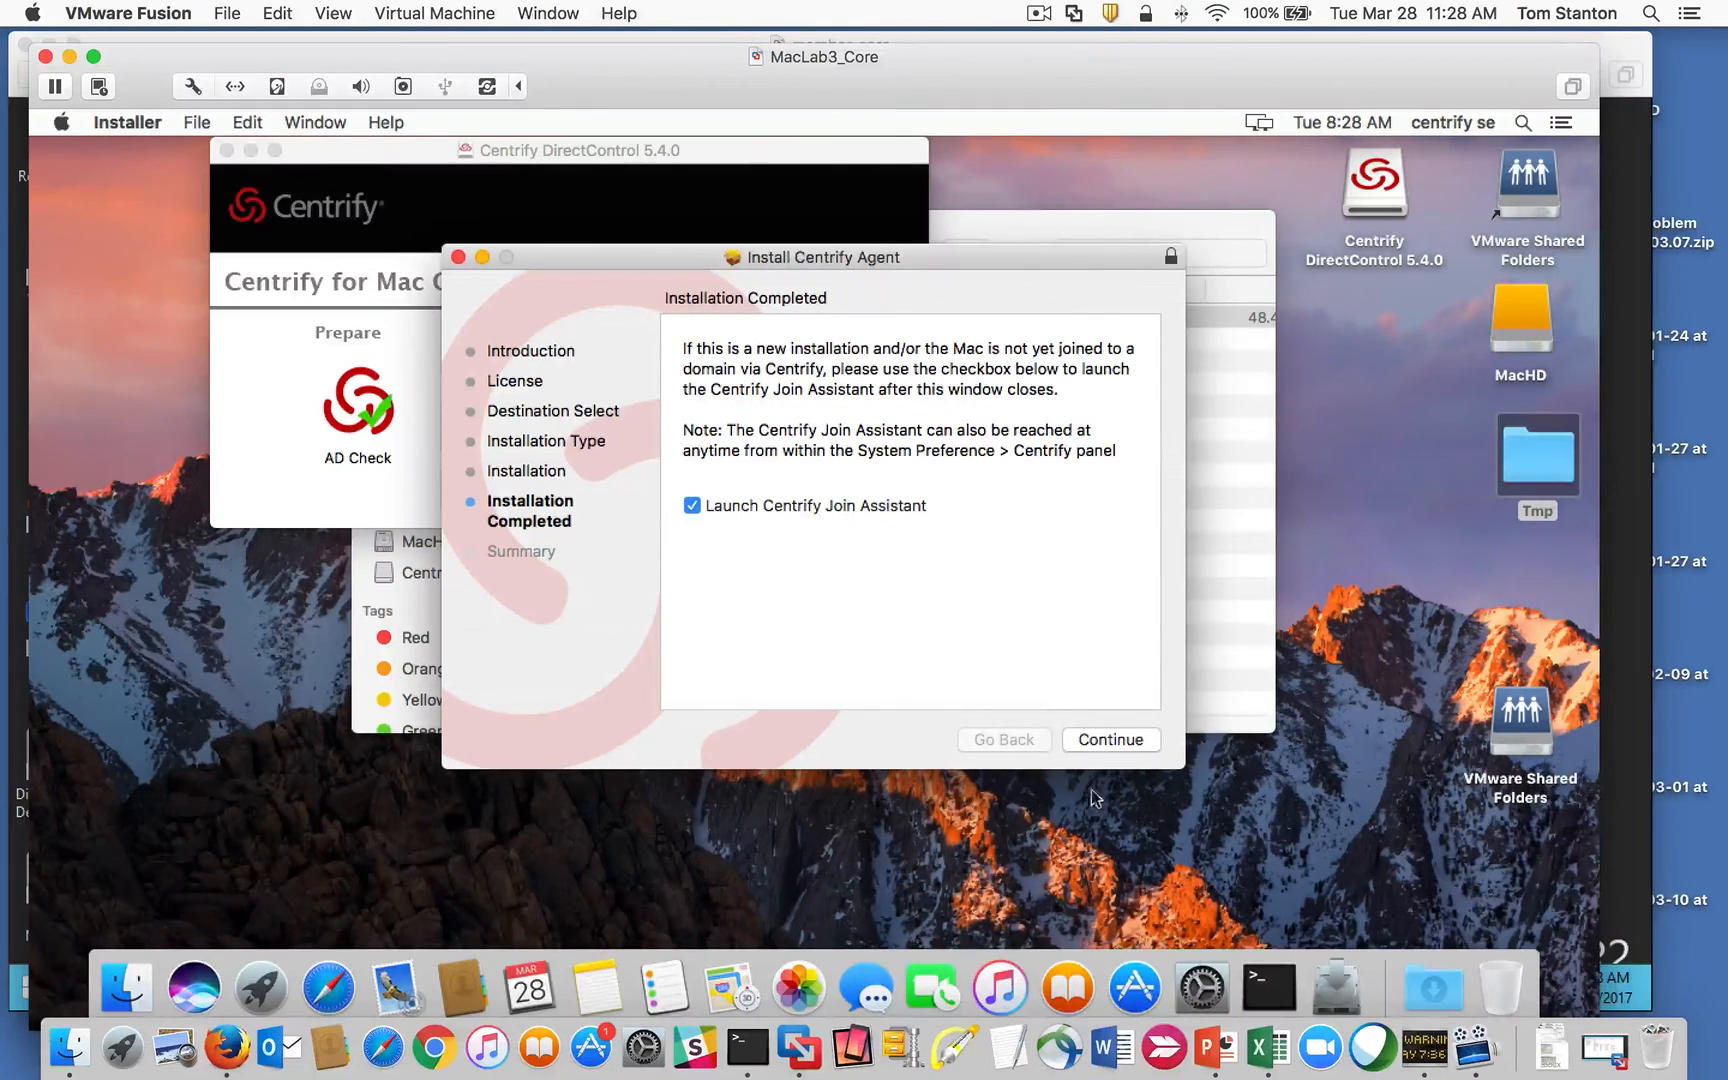
left_click(1100, 740)
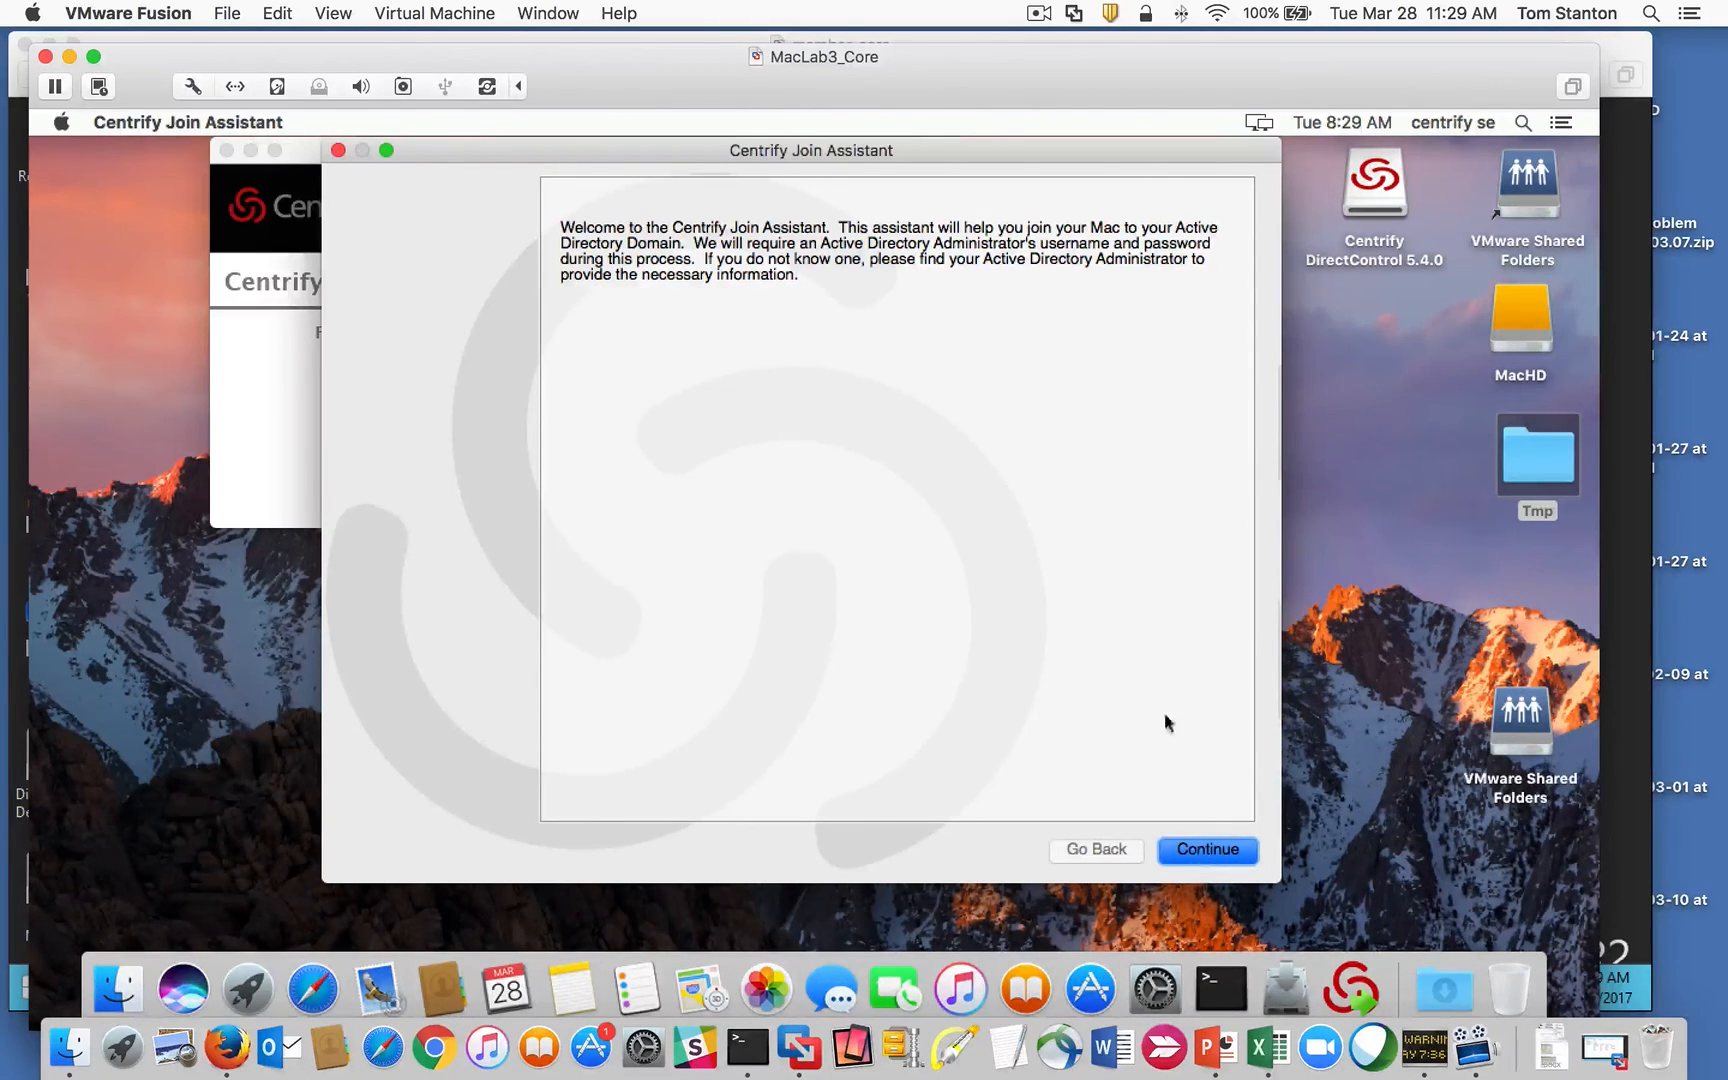
Step: Authorise the Join Assistant with the local account password
left_click(1195, 851)
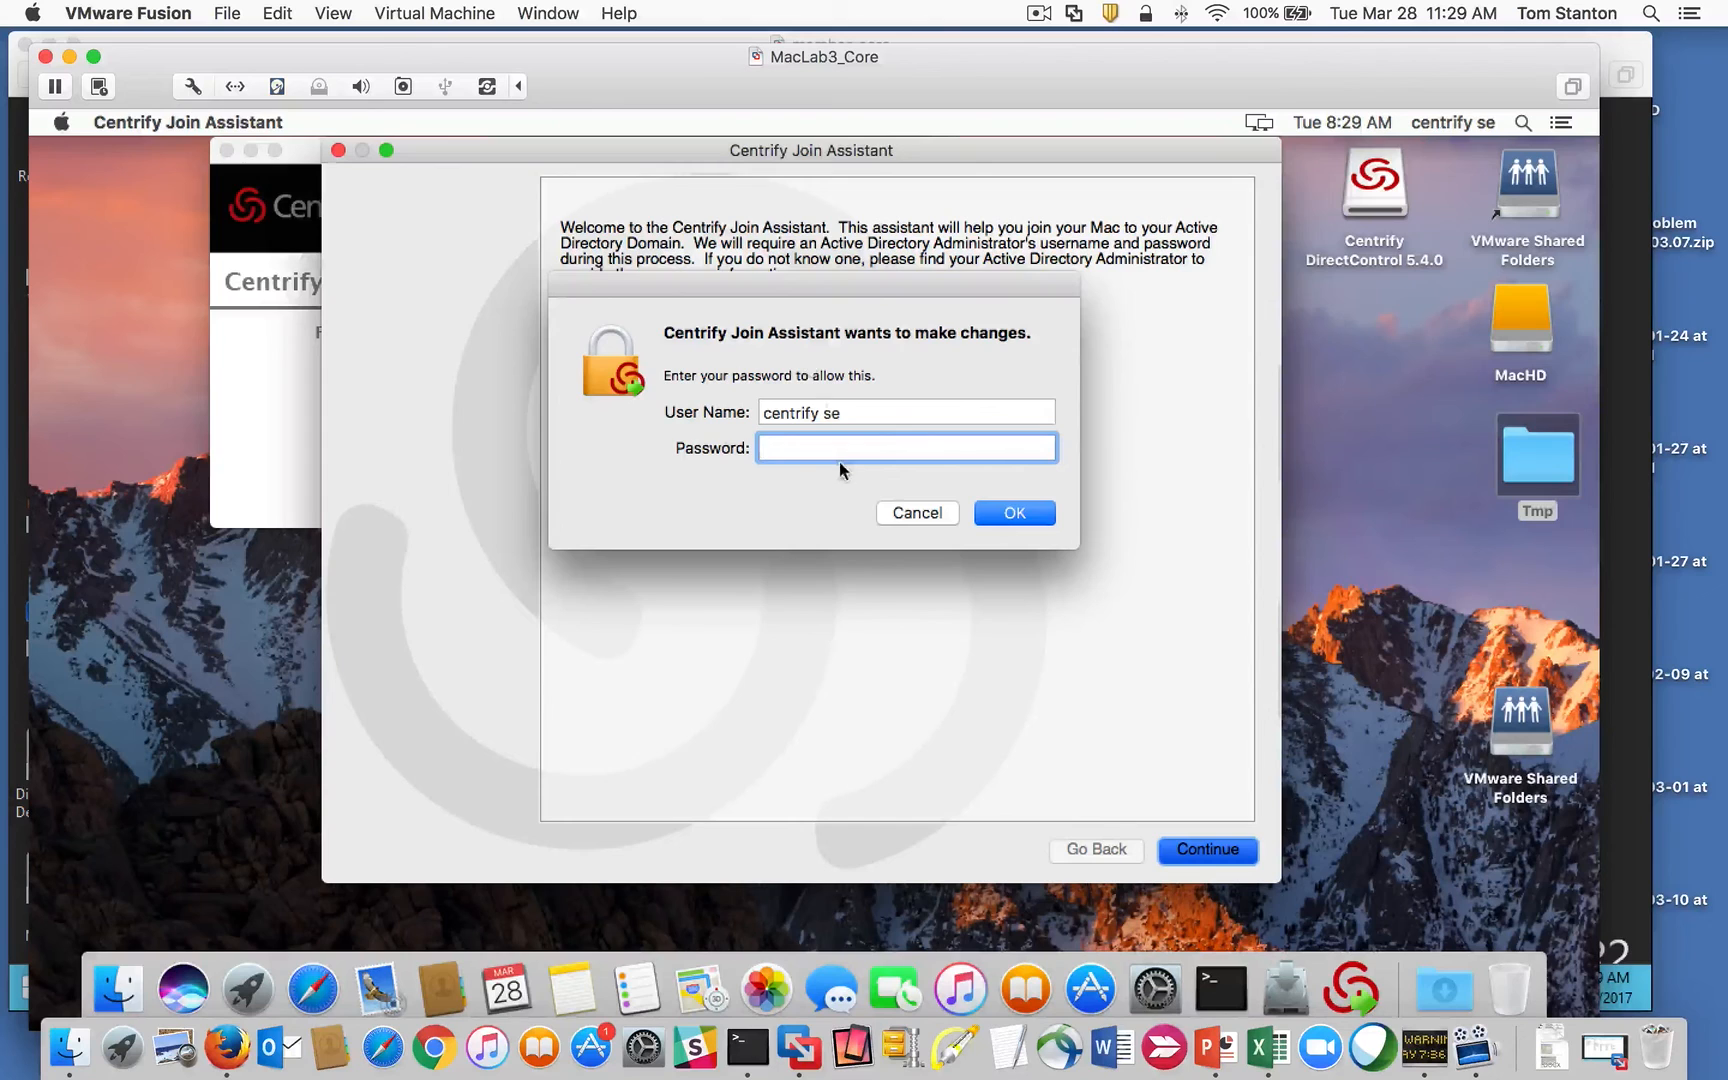
type("****")
key("BackSpace")
key("BackSpace")
key("BackSpace")
type("************")
key("Return")
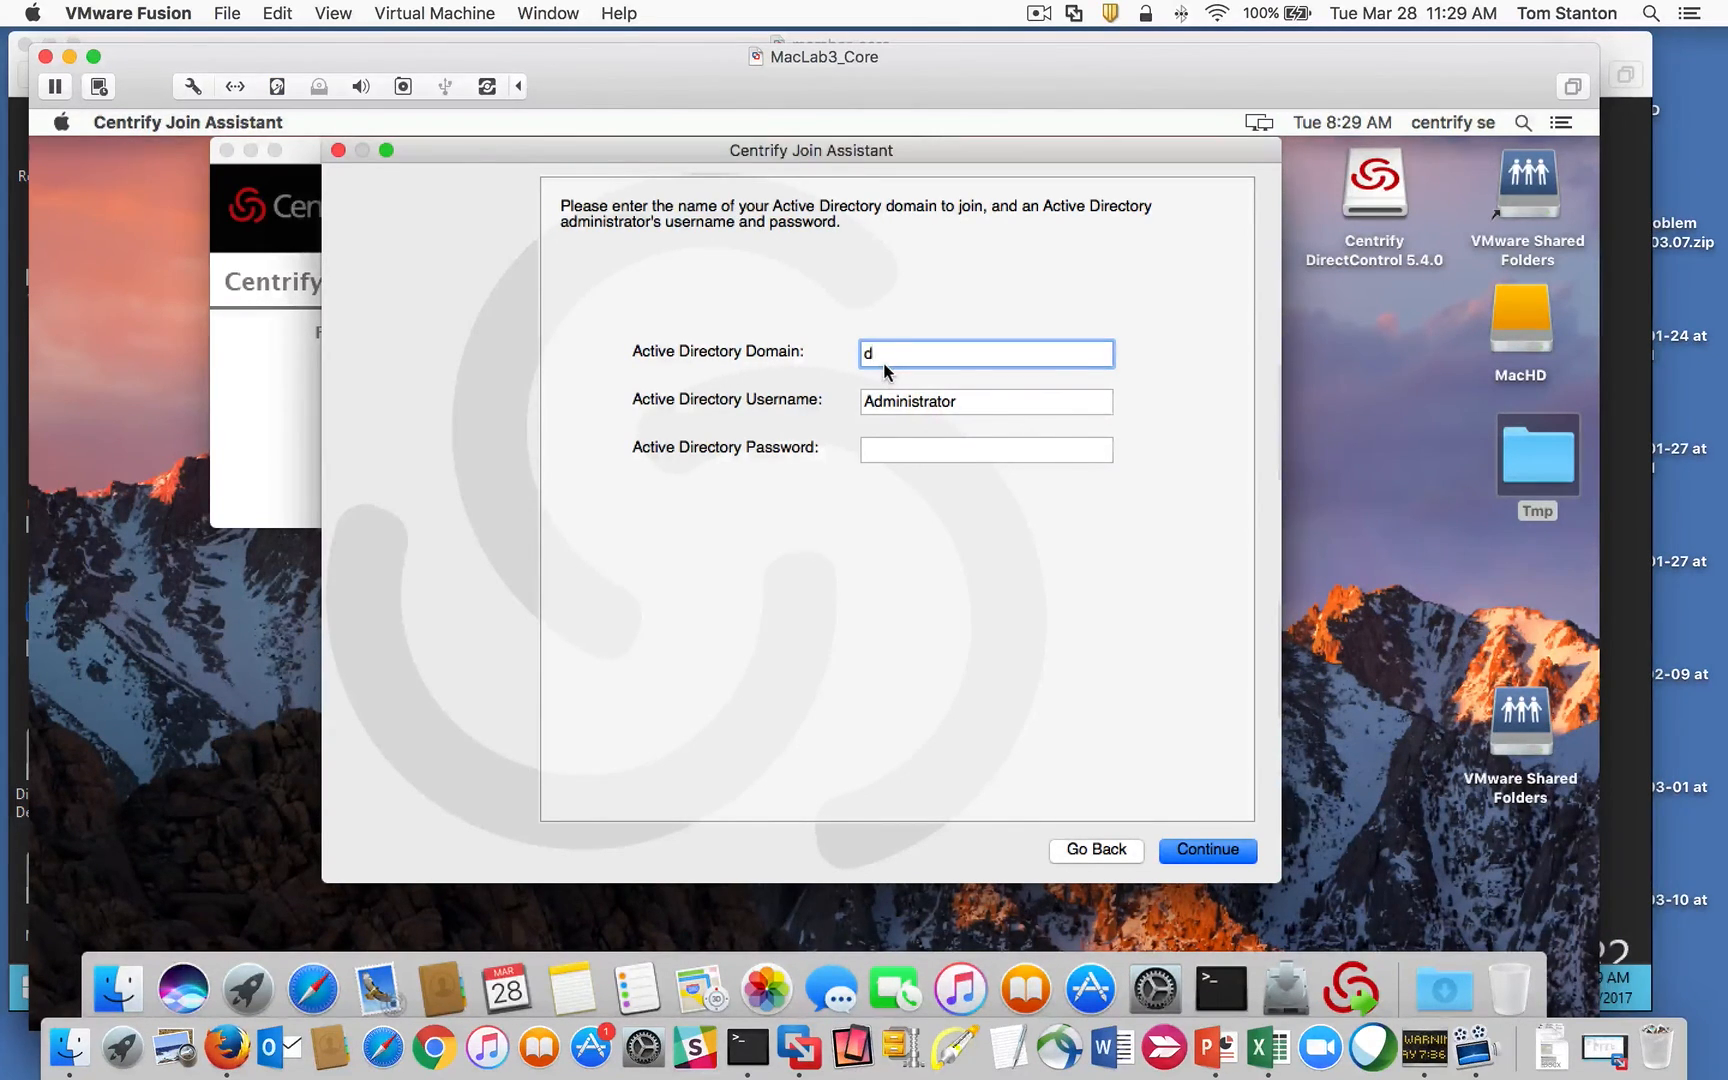
Step: Enter domain centrify.vms with a domain administrator's username and password
key("BackSpace")
type("centrify.vms")
key("Tab")
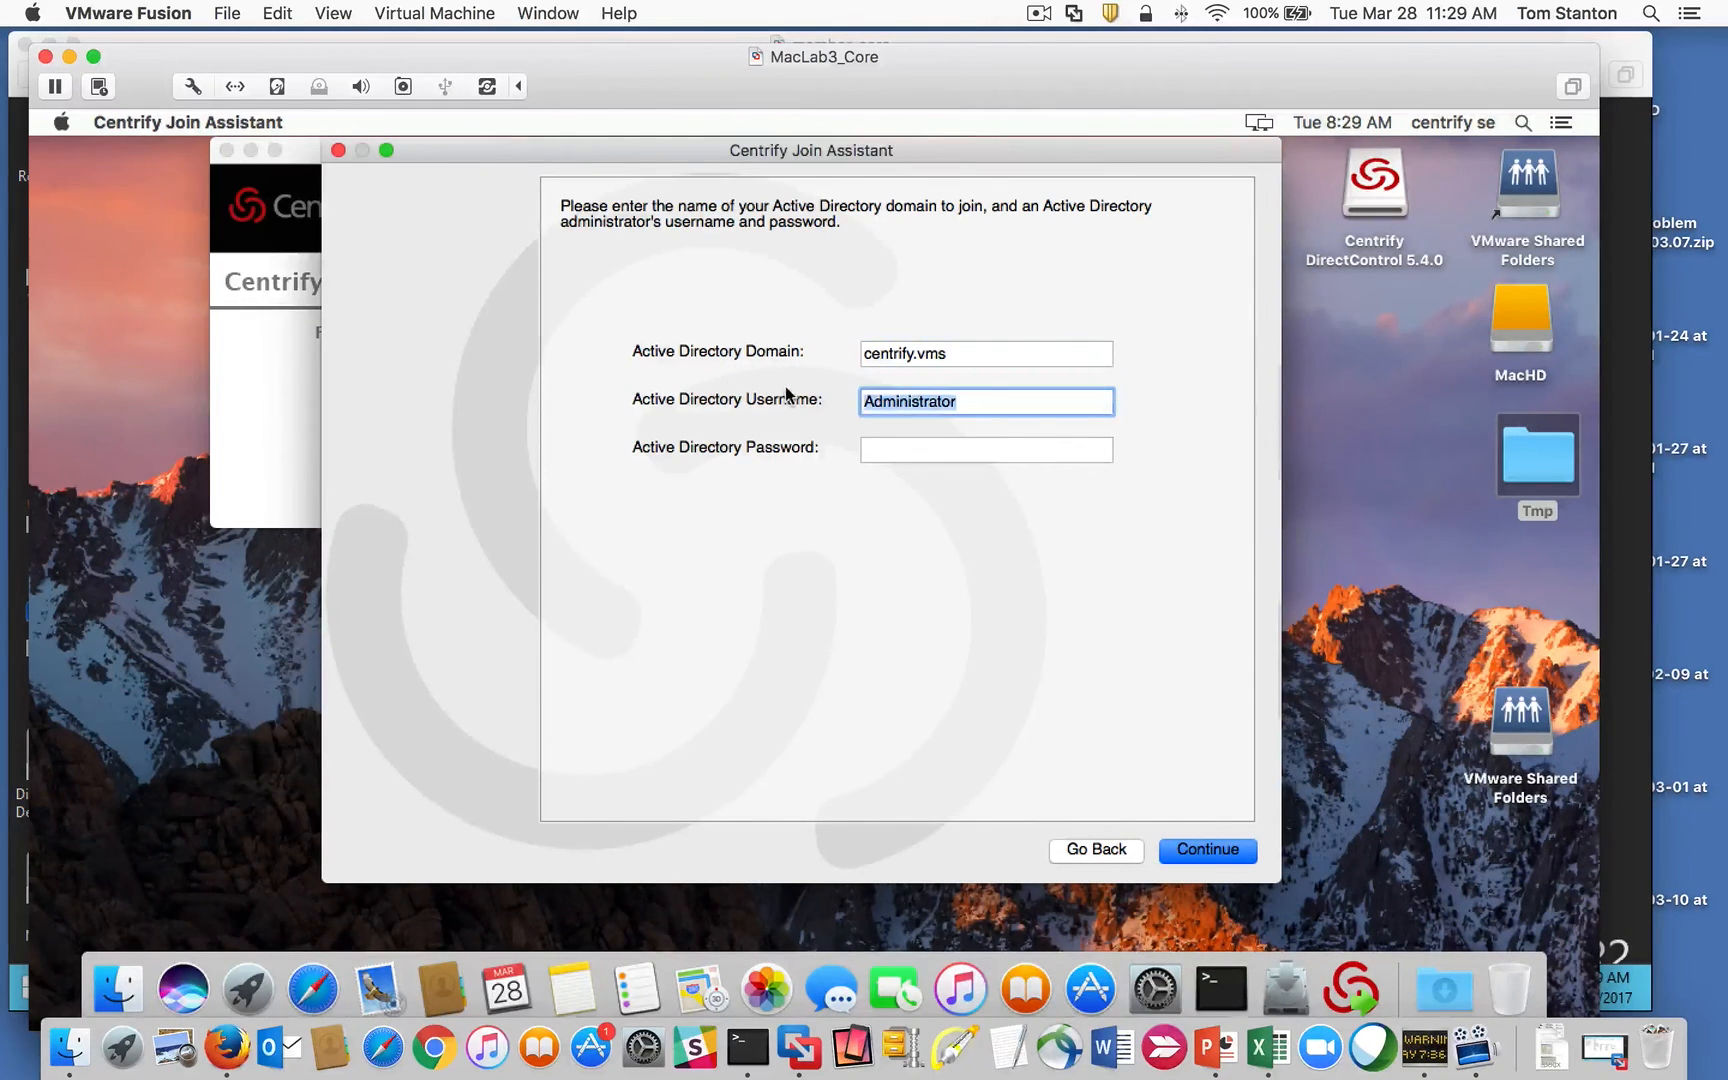
key("Tab")
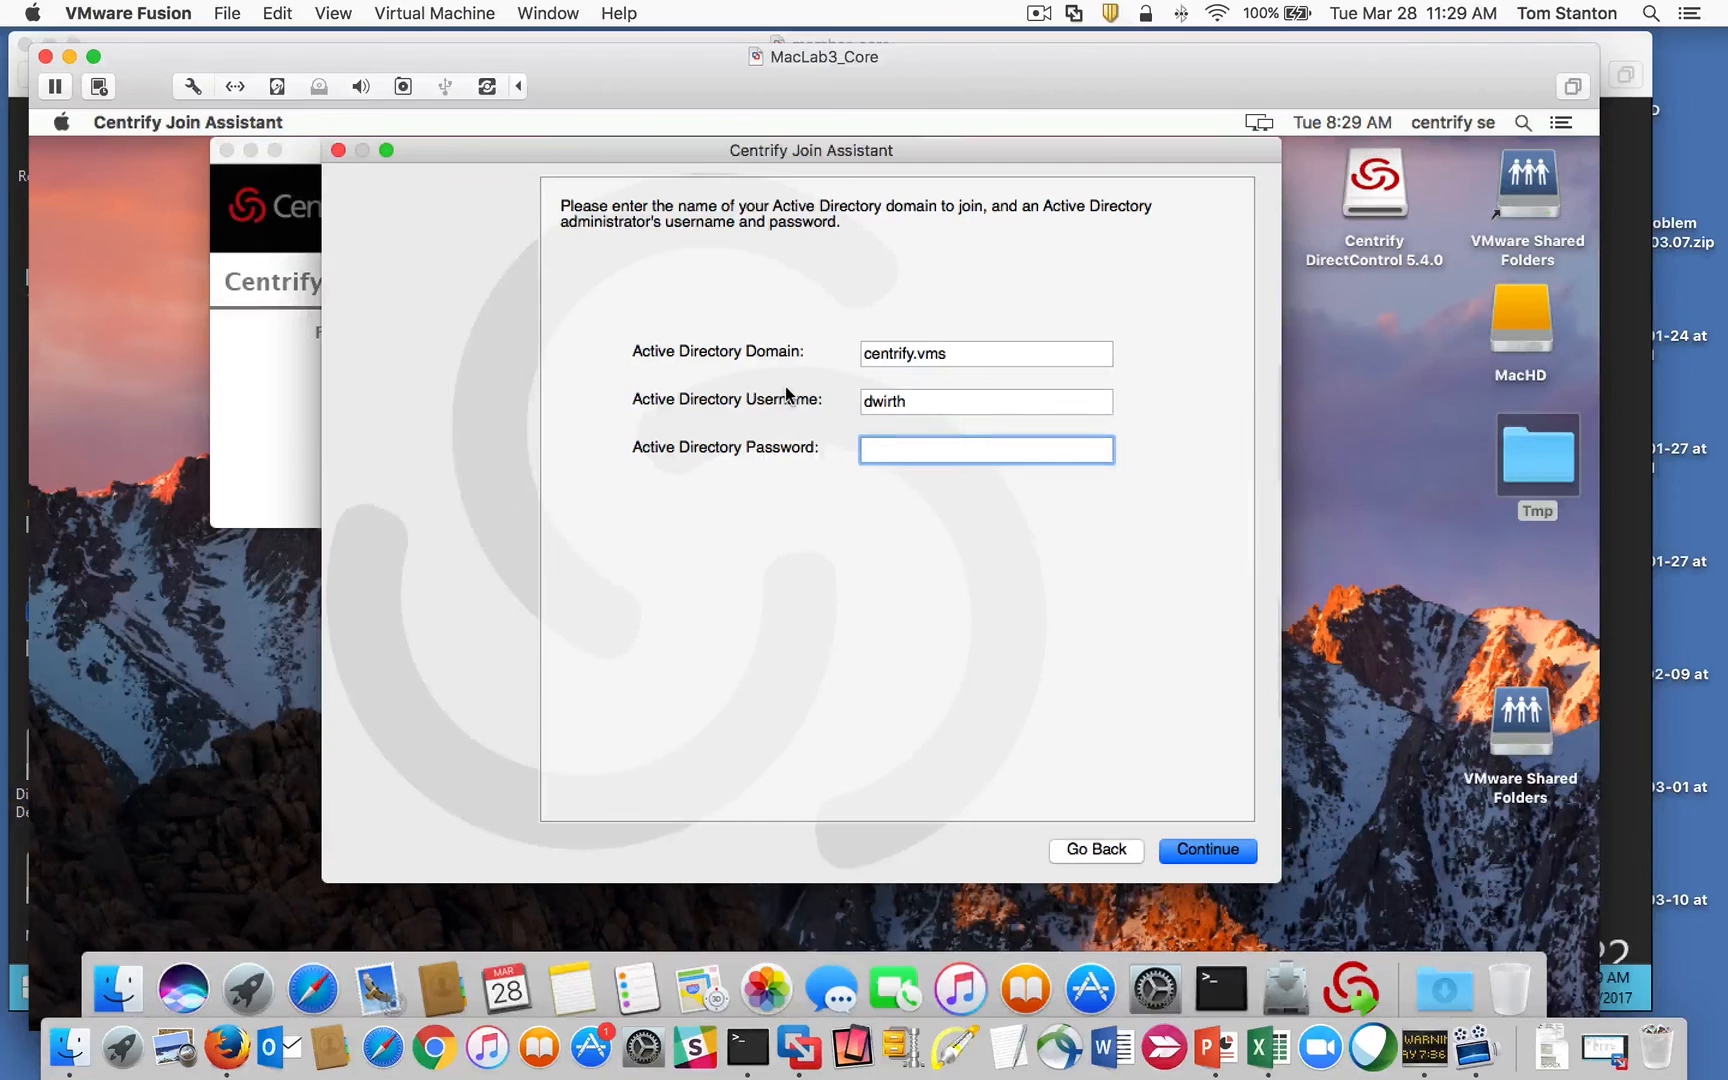
type("•••••••")
left_click(548, 13)
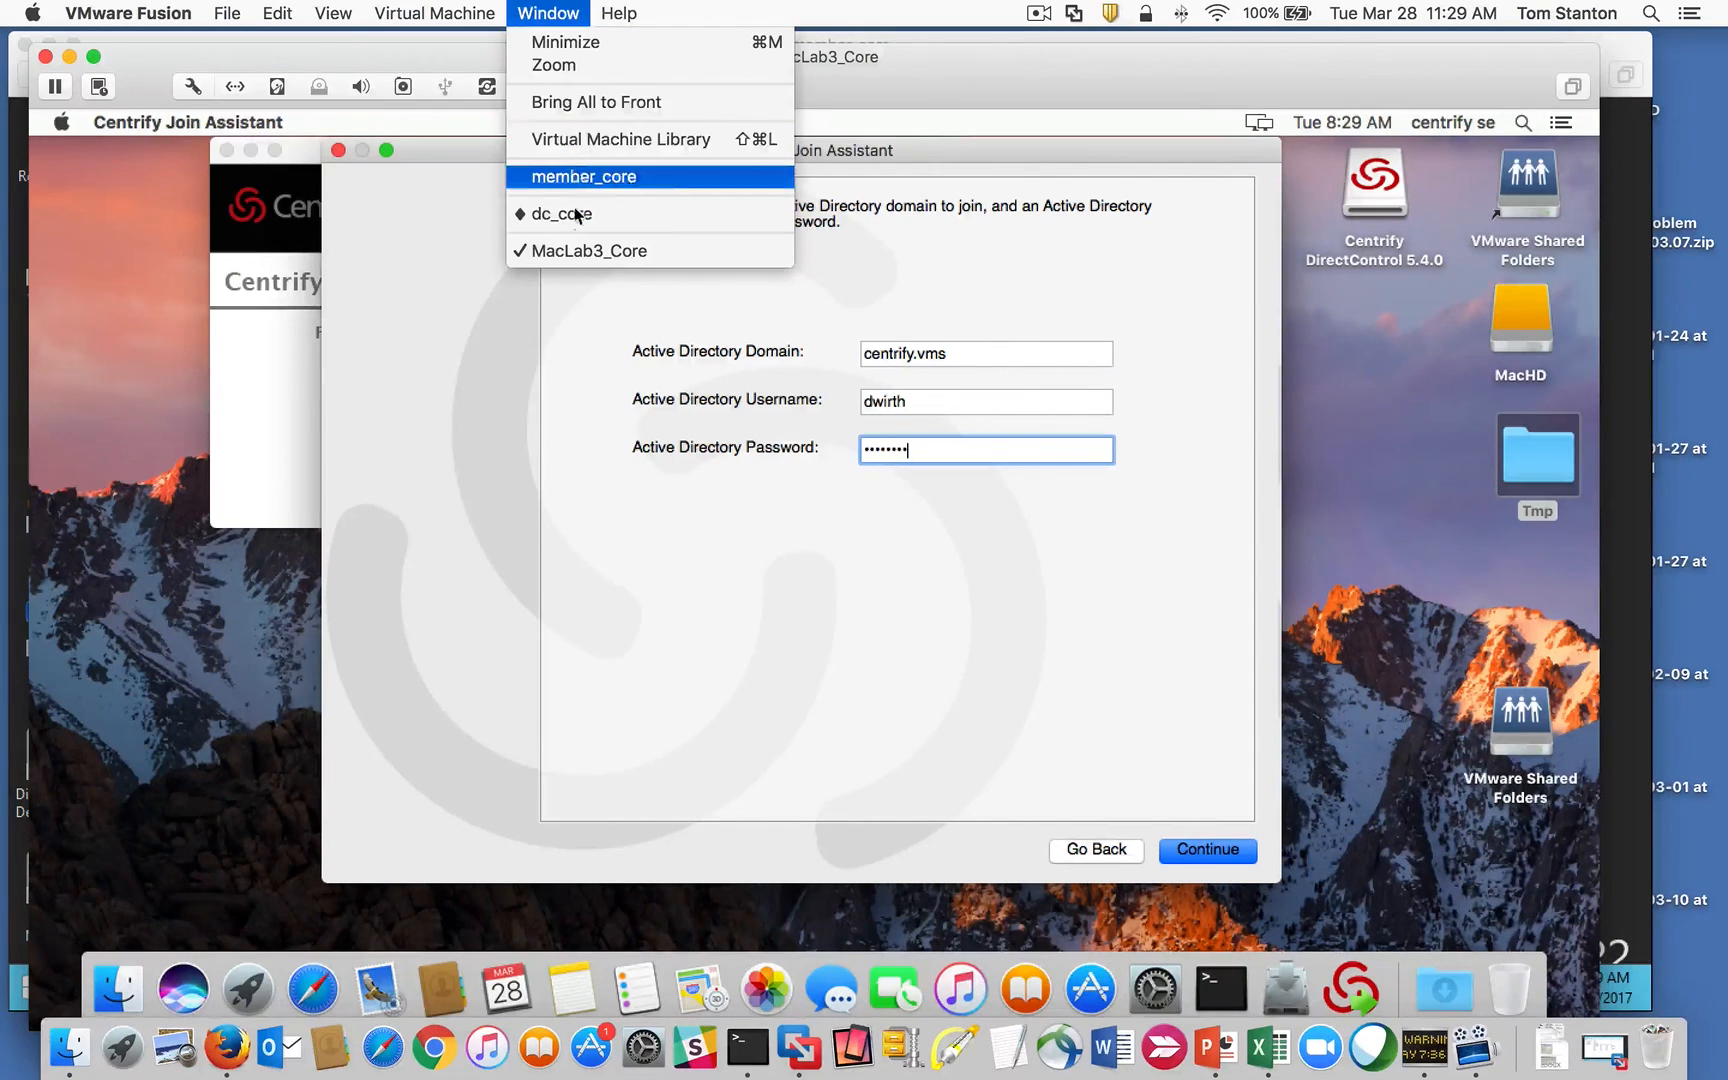
Step: On member_core, start delegating Mac zone control and add a domain user
left_click(599, 177)
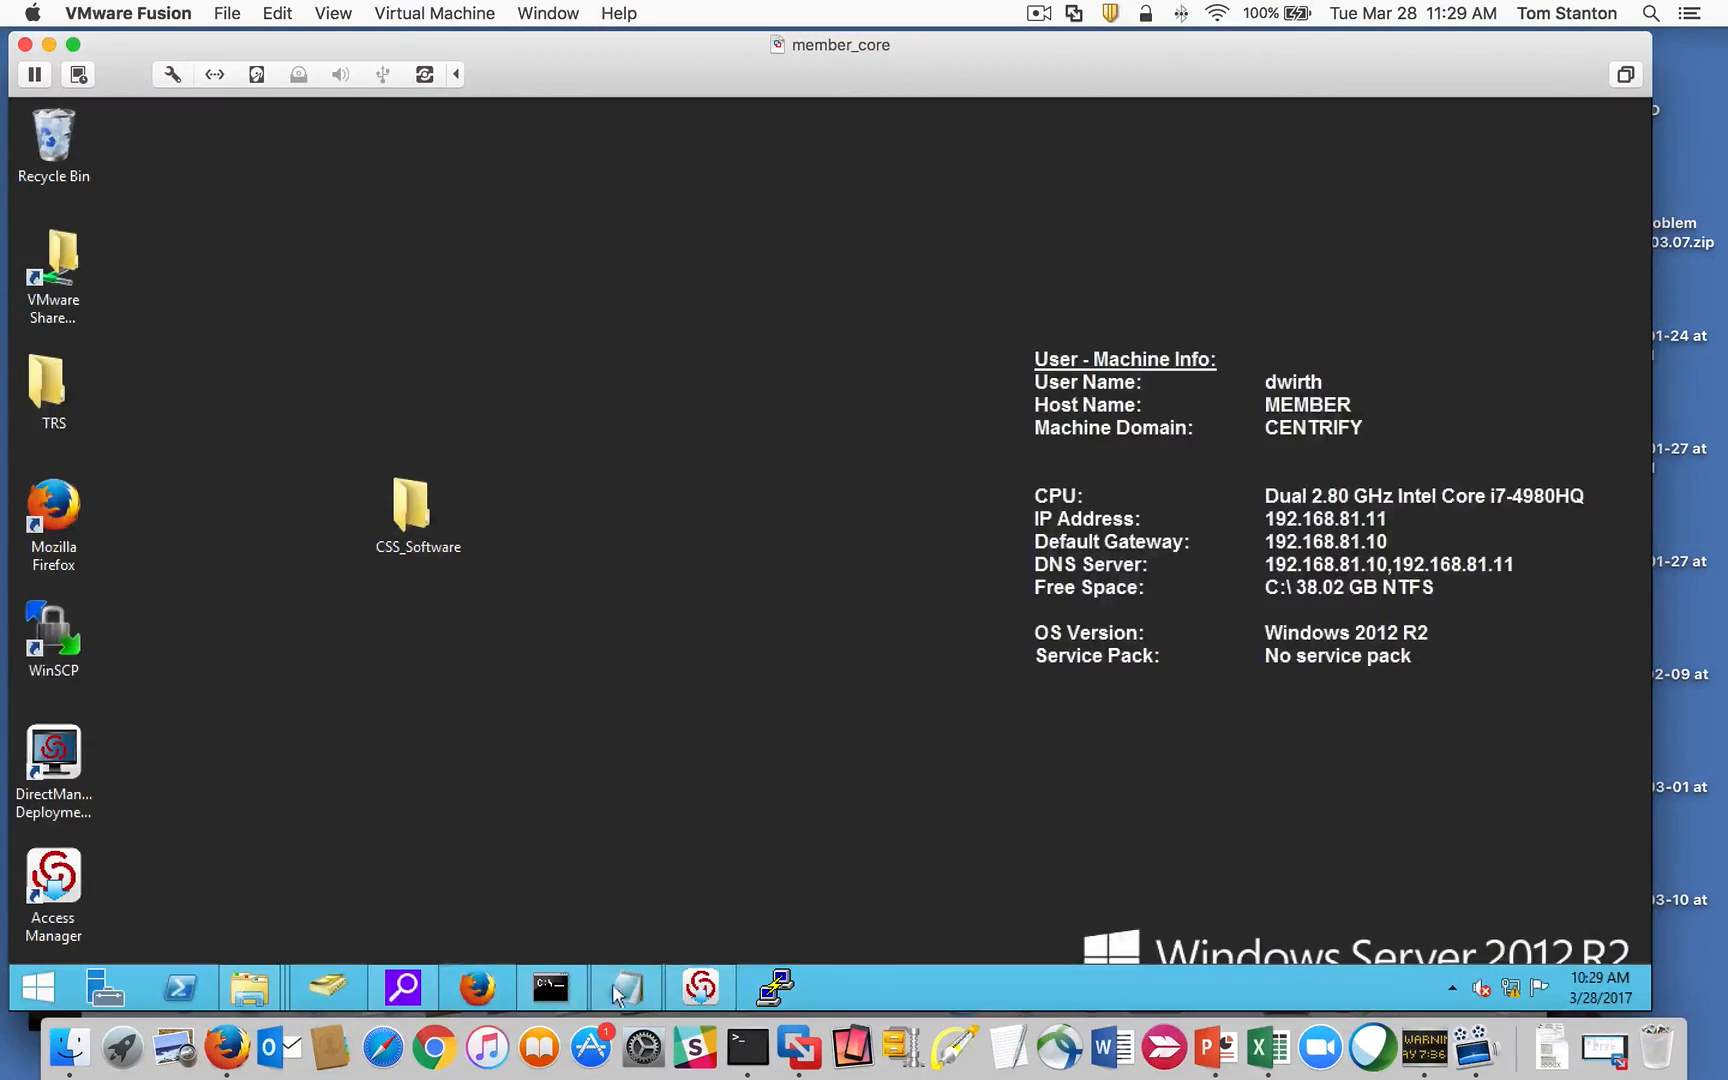
left_click(700, 987)
right_click(247, 414)
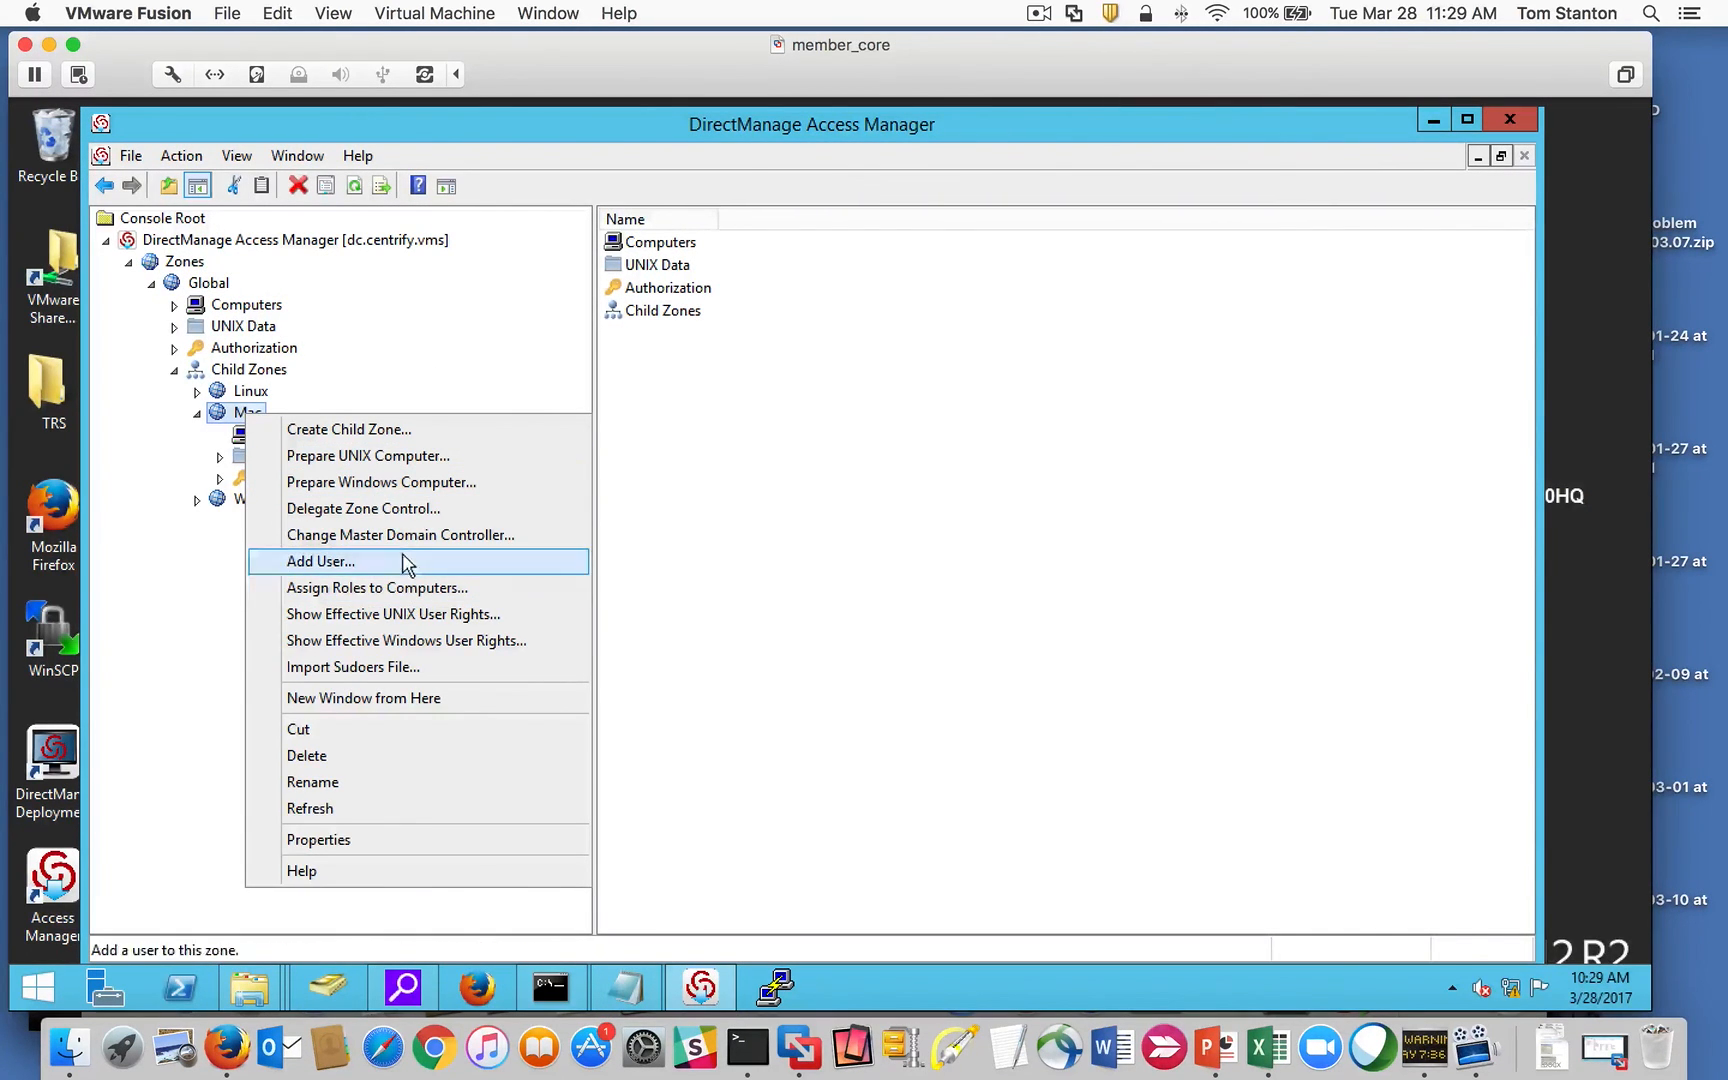
left_click(420, 508)
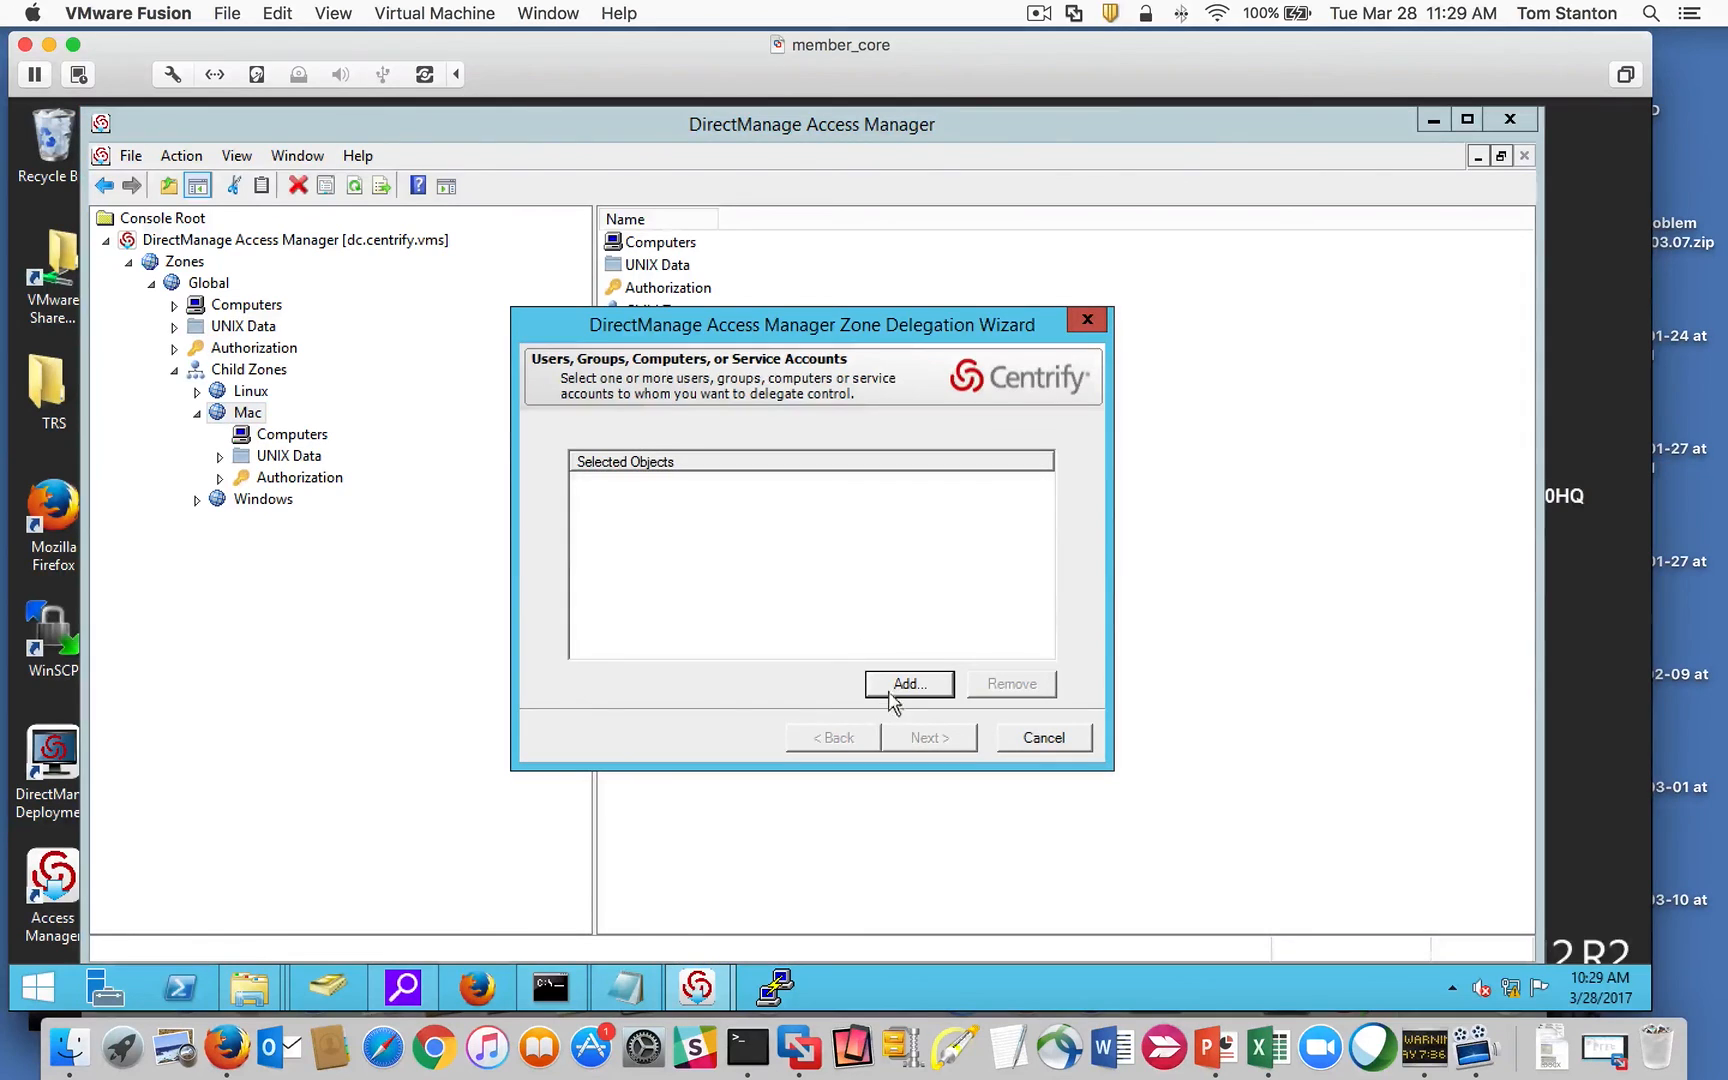
left_click(893, 690)
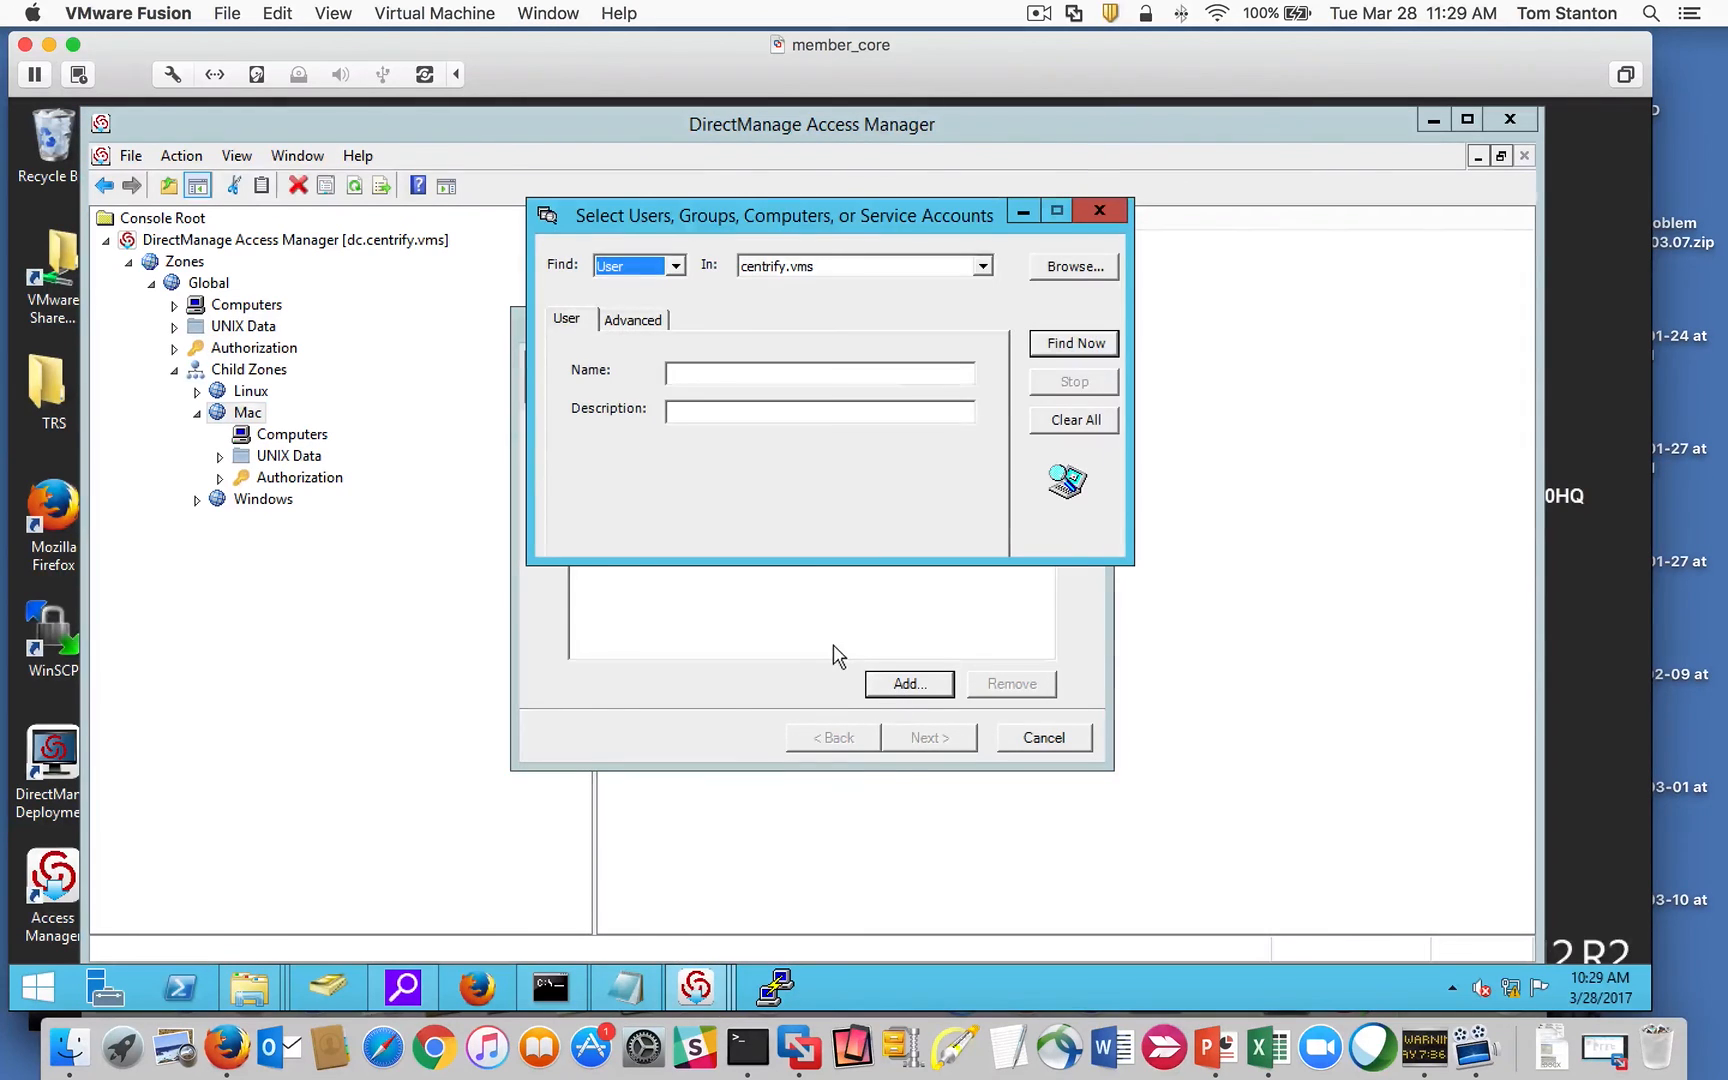
left_click(1066, 350)
double_click(605, 720)
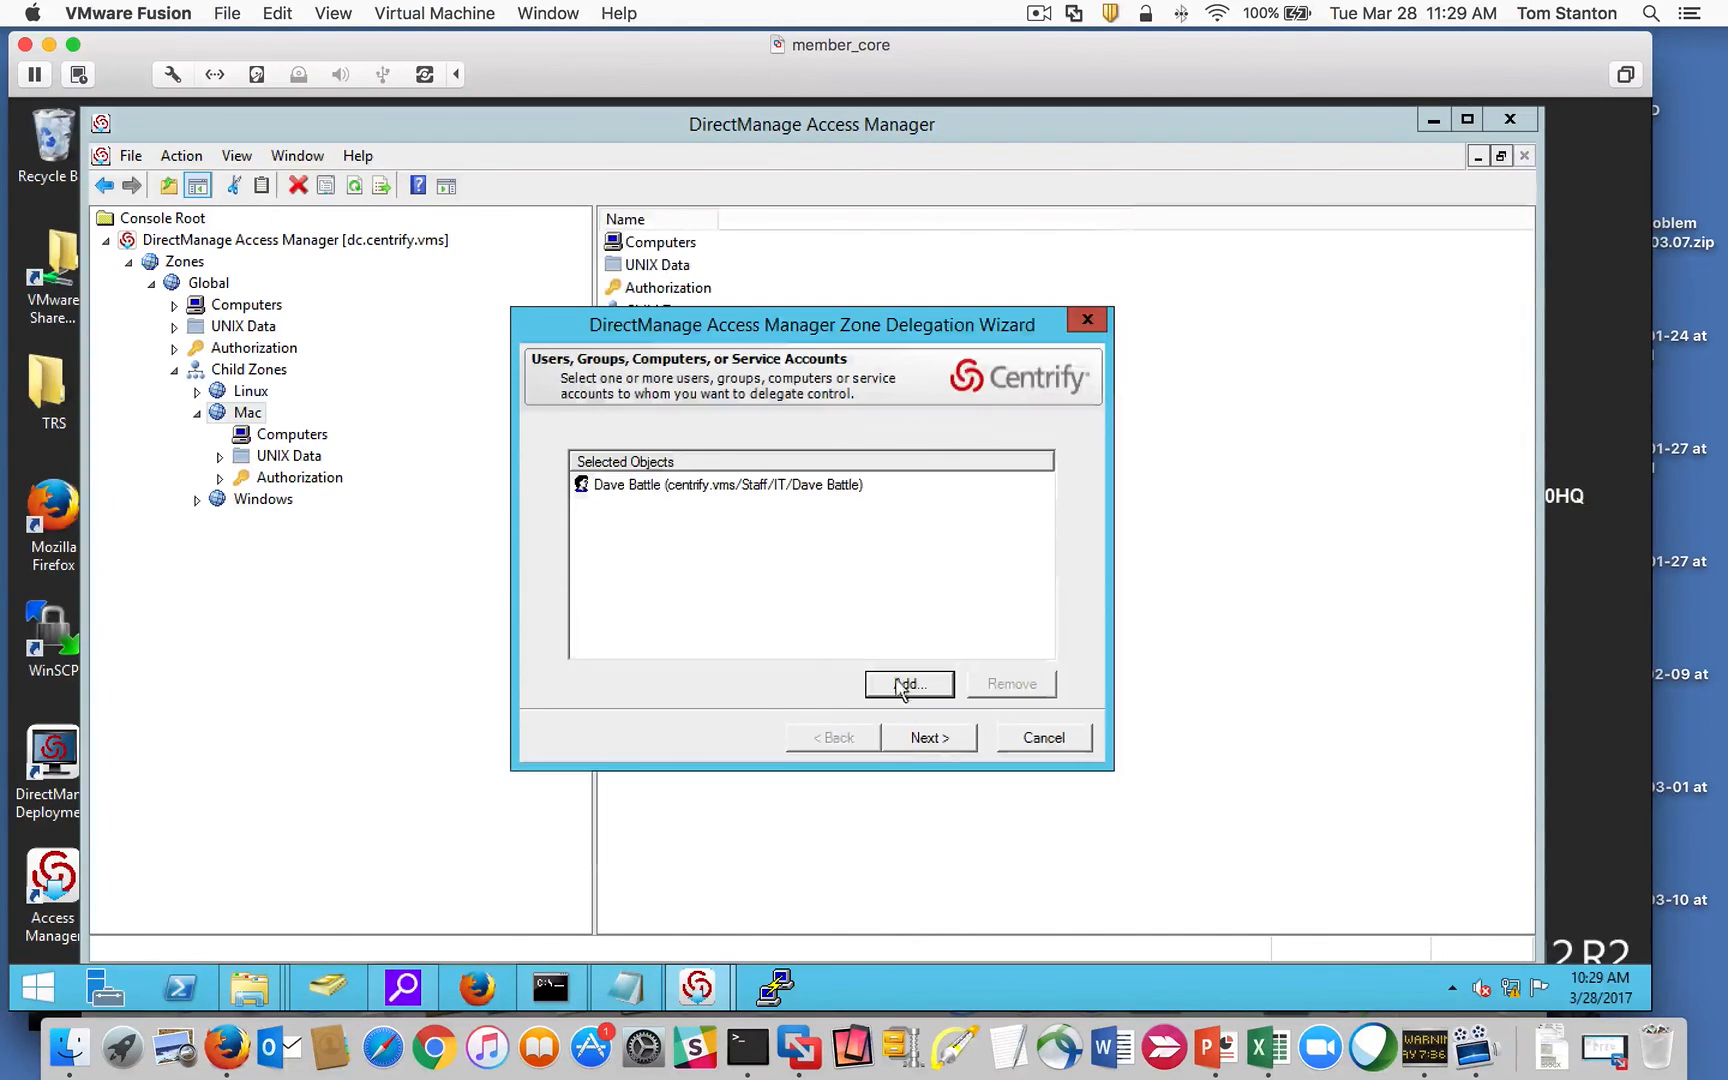
left_click(955, 735)
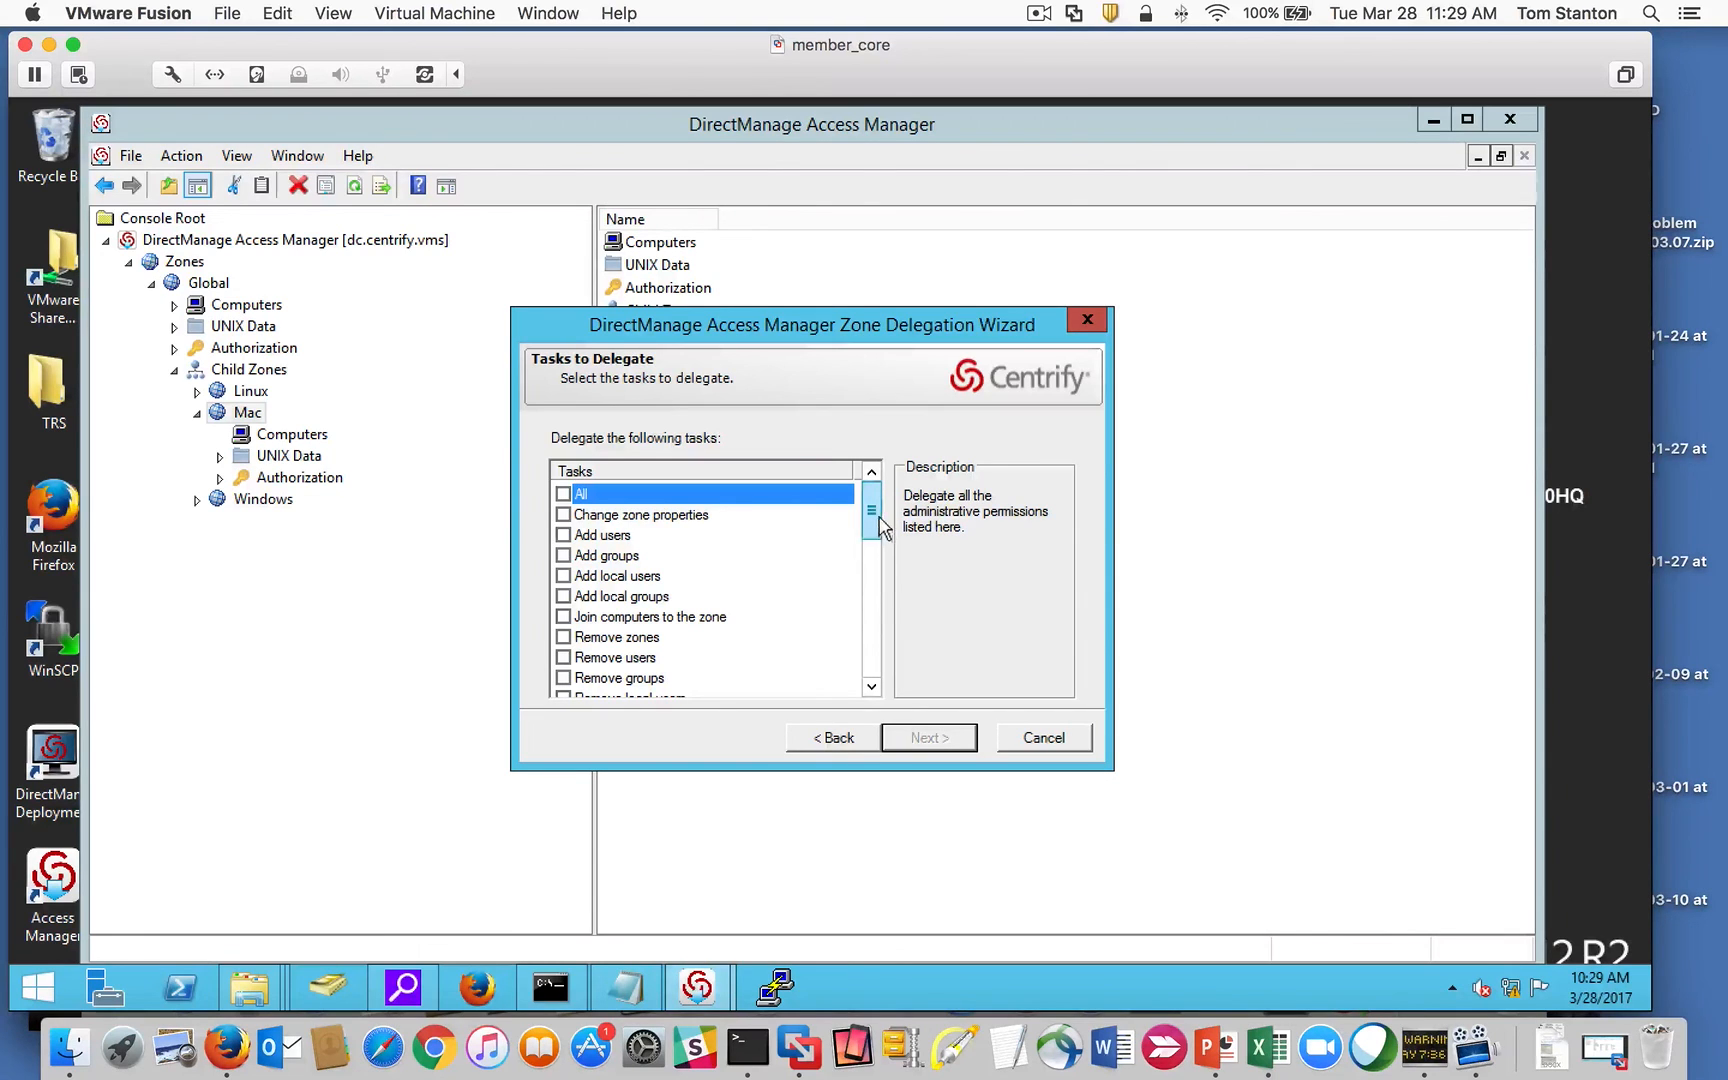
Step: Tick the join, remove and modify-computer-profile tasks, then cancel the wizard
left_click_drag(873, 516, 878, 588)
left_click(563, 577)
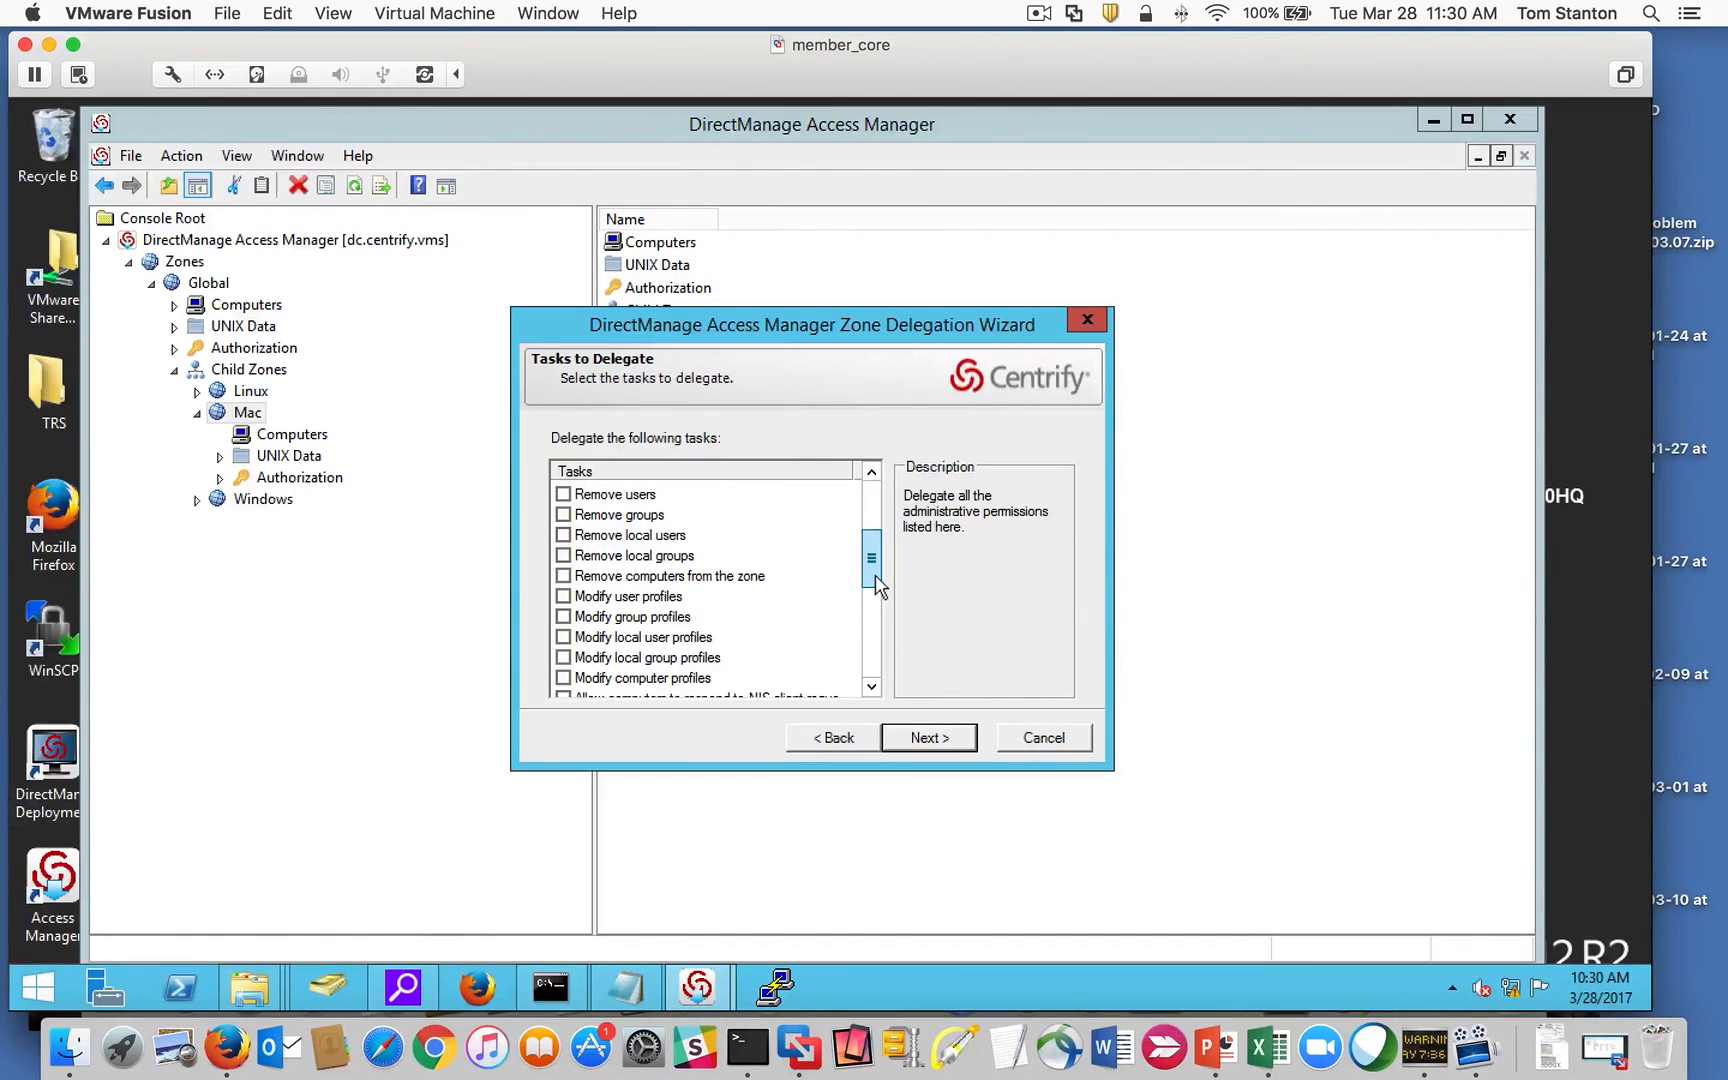
left_click(563, 577)
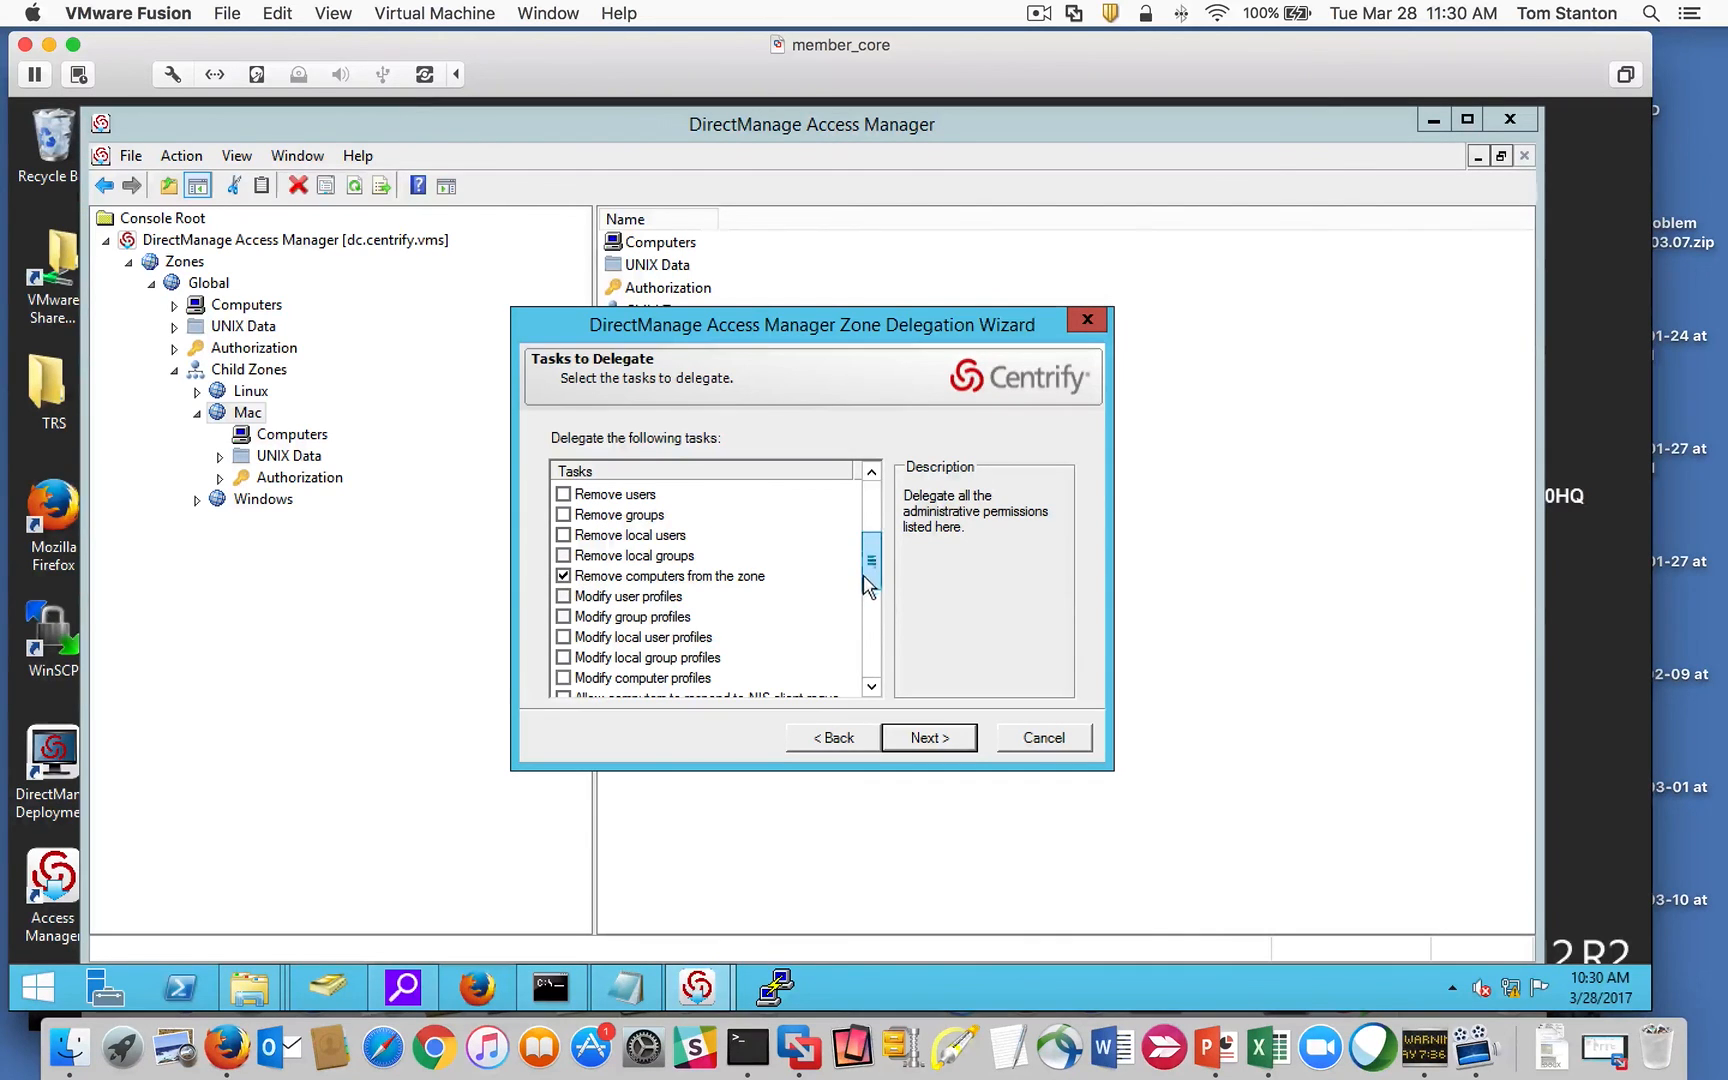
mouse_move(870, 577)
left_mouse_down()
mouse_move(868, 637)
mouse_move(869, 562)
left_mouse_up()
left_click(563, 577)
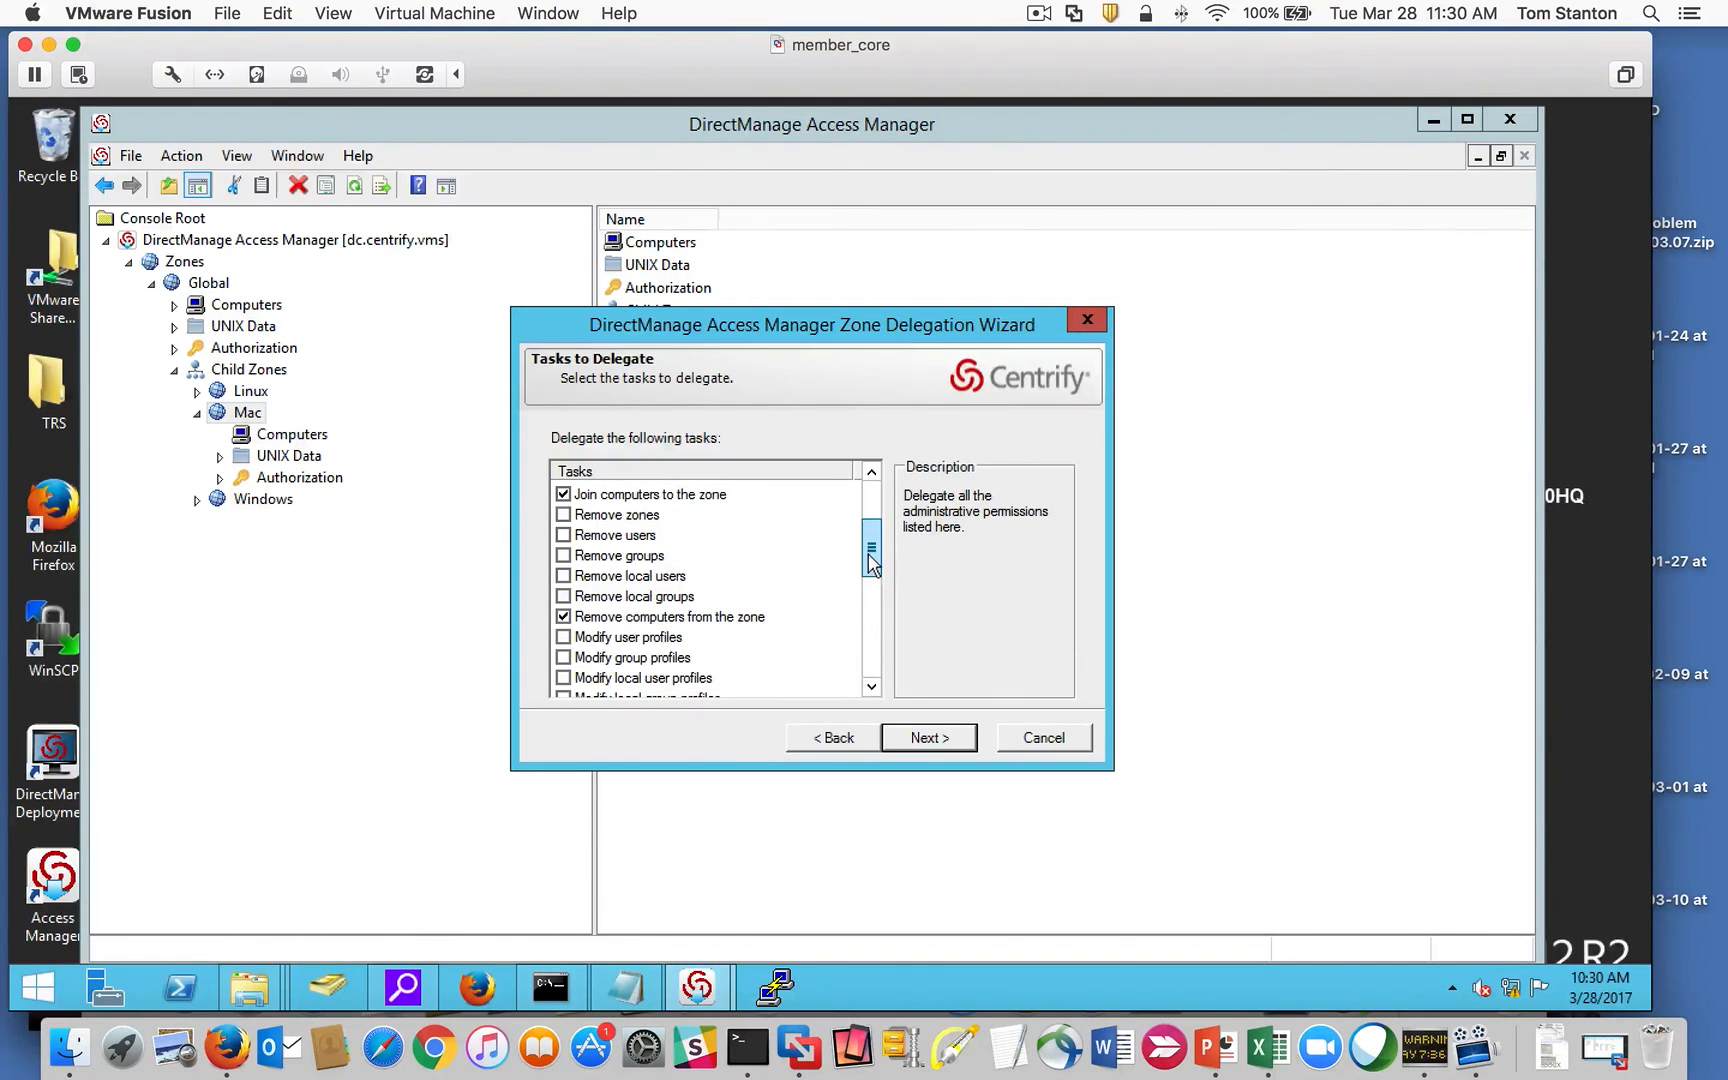
left_click(580, 616)
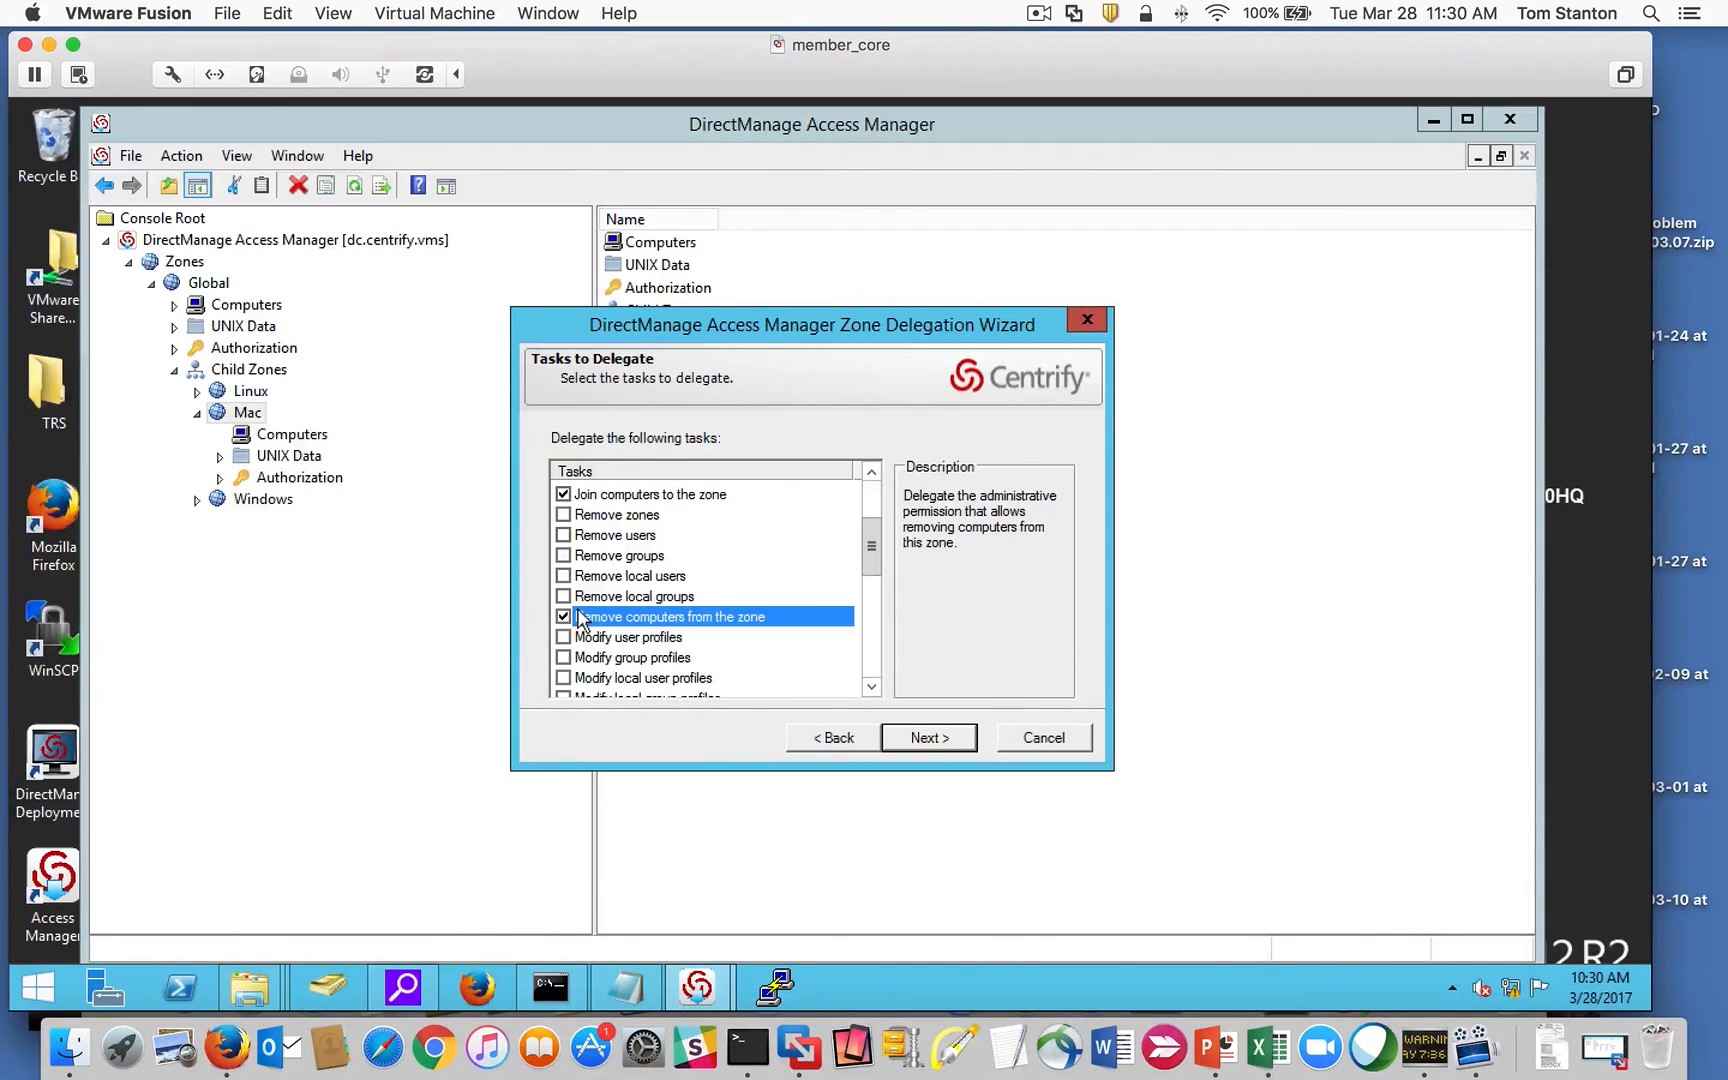
left_click(1062, 742)
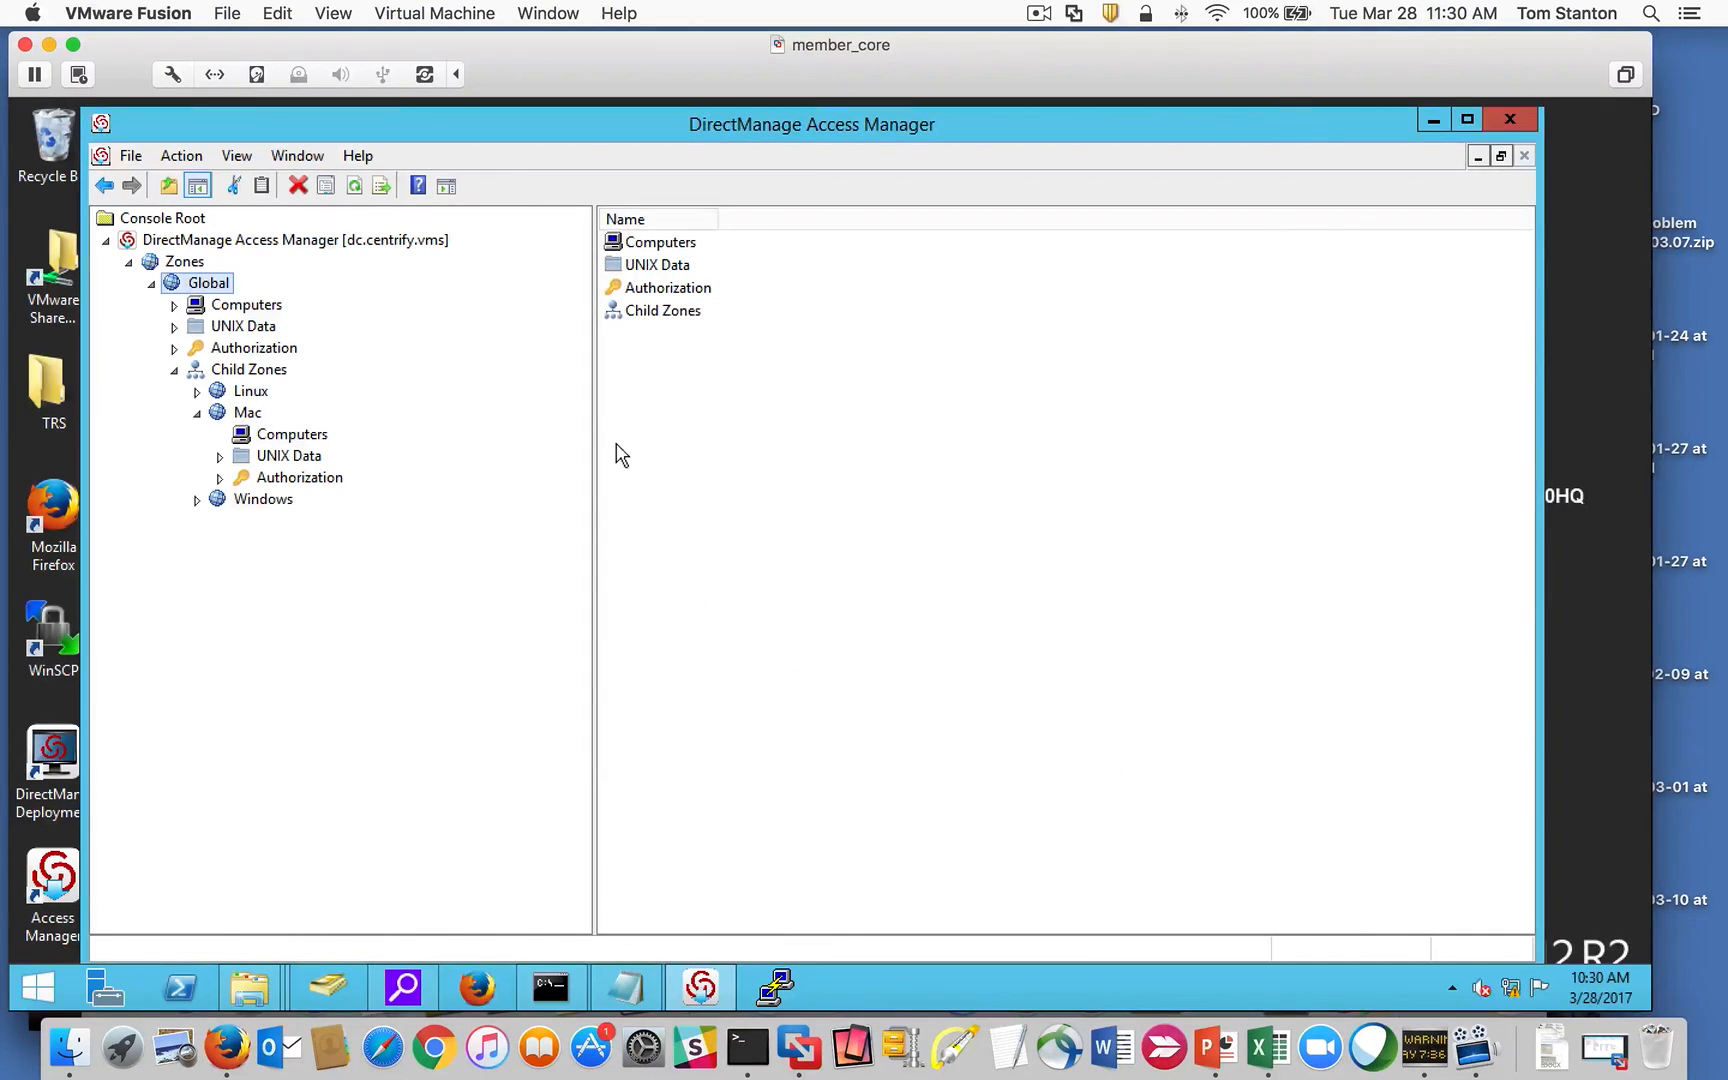
left_click(555, 13)
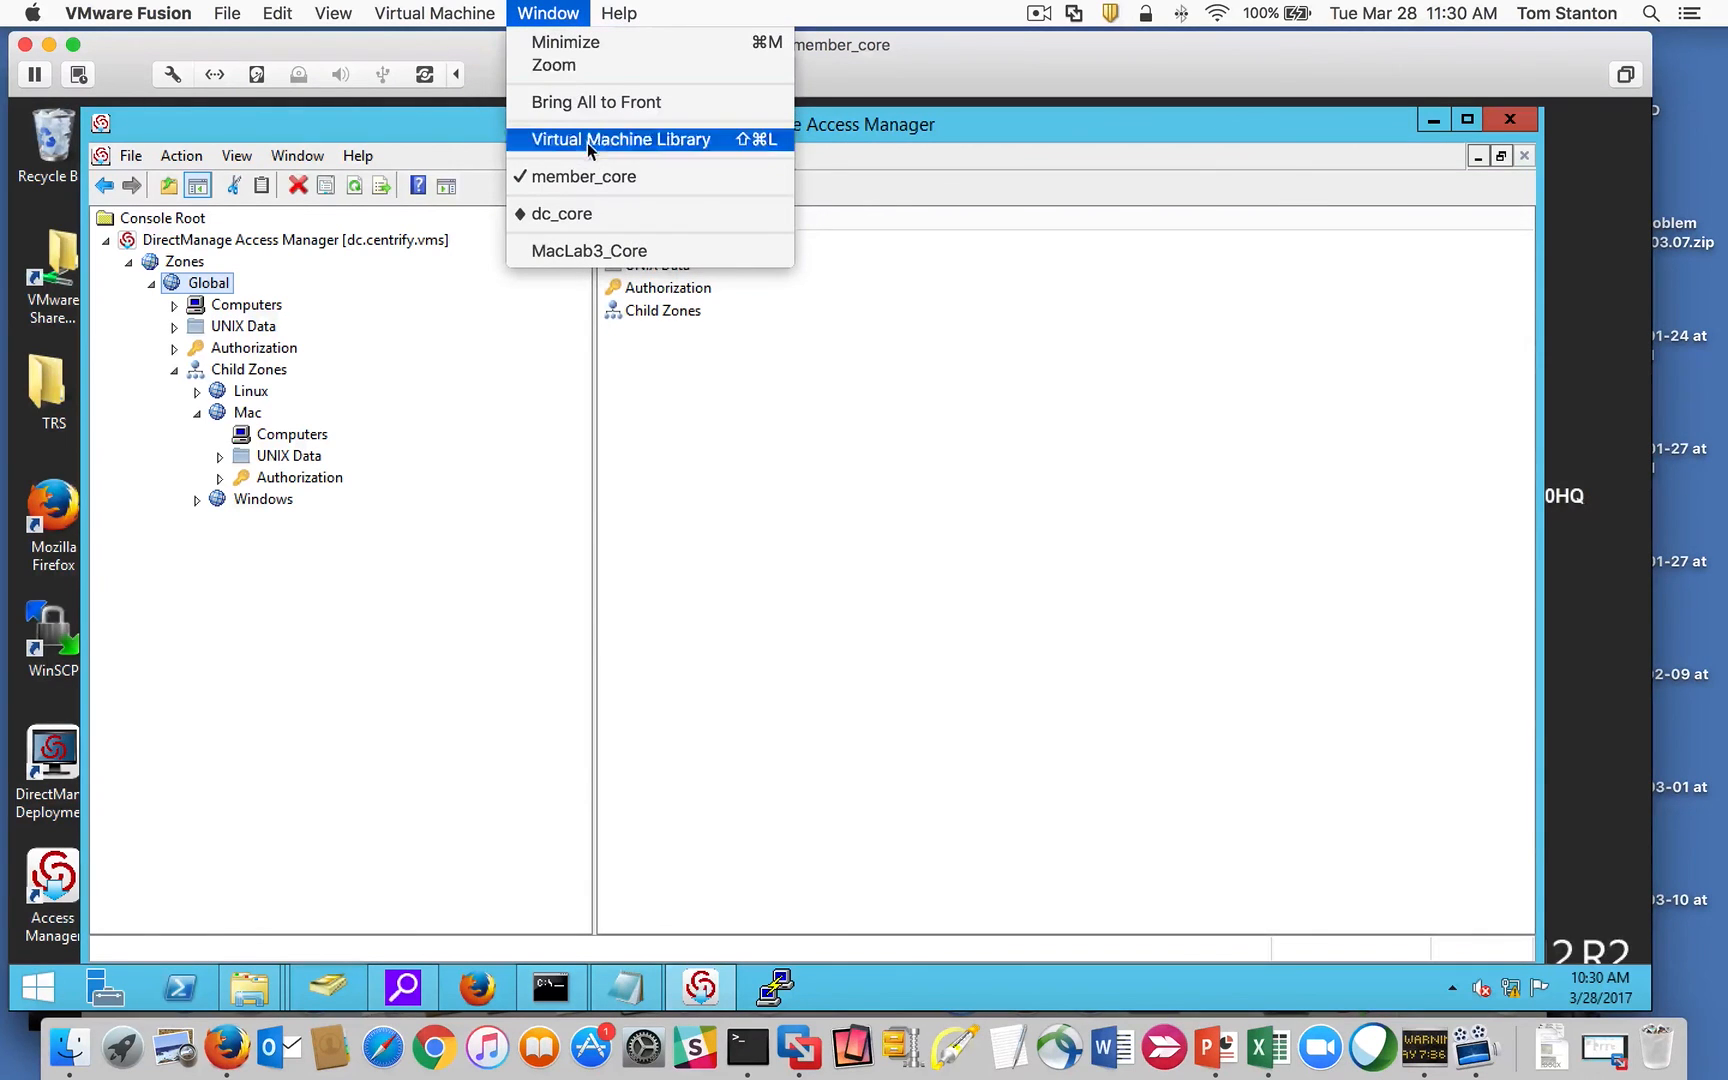
Step: On MacLab3_Core, choose licensed Zone mode with zone name Mac in Join Assistant
left_click(590, 250)
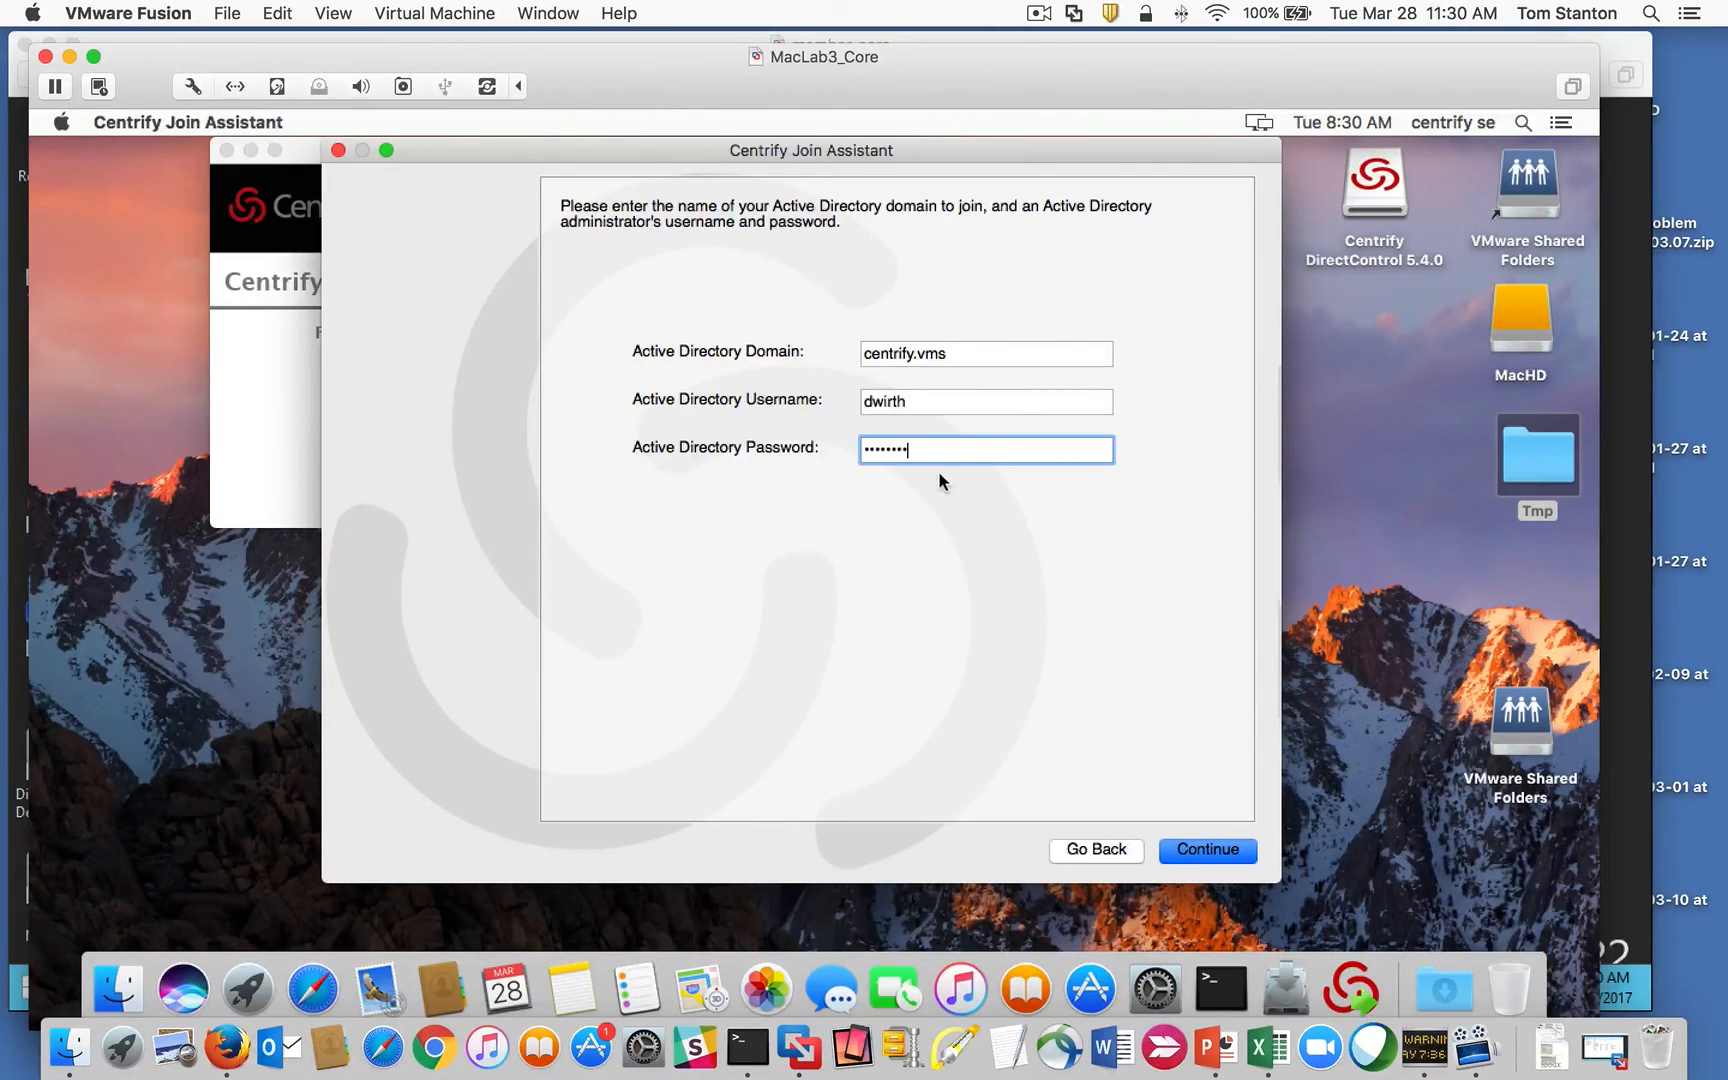
left_click(1162, 843)
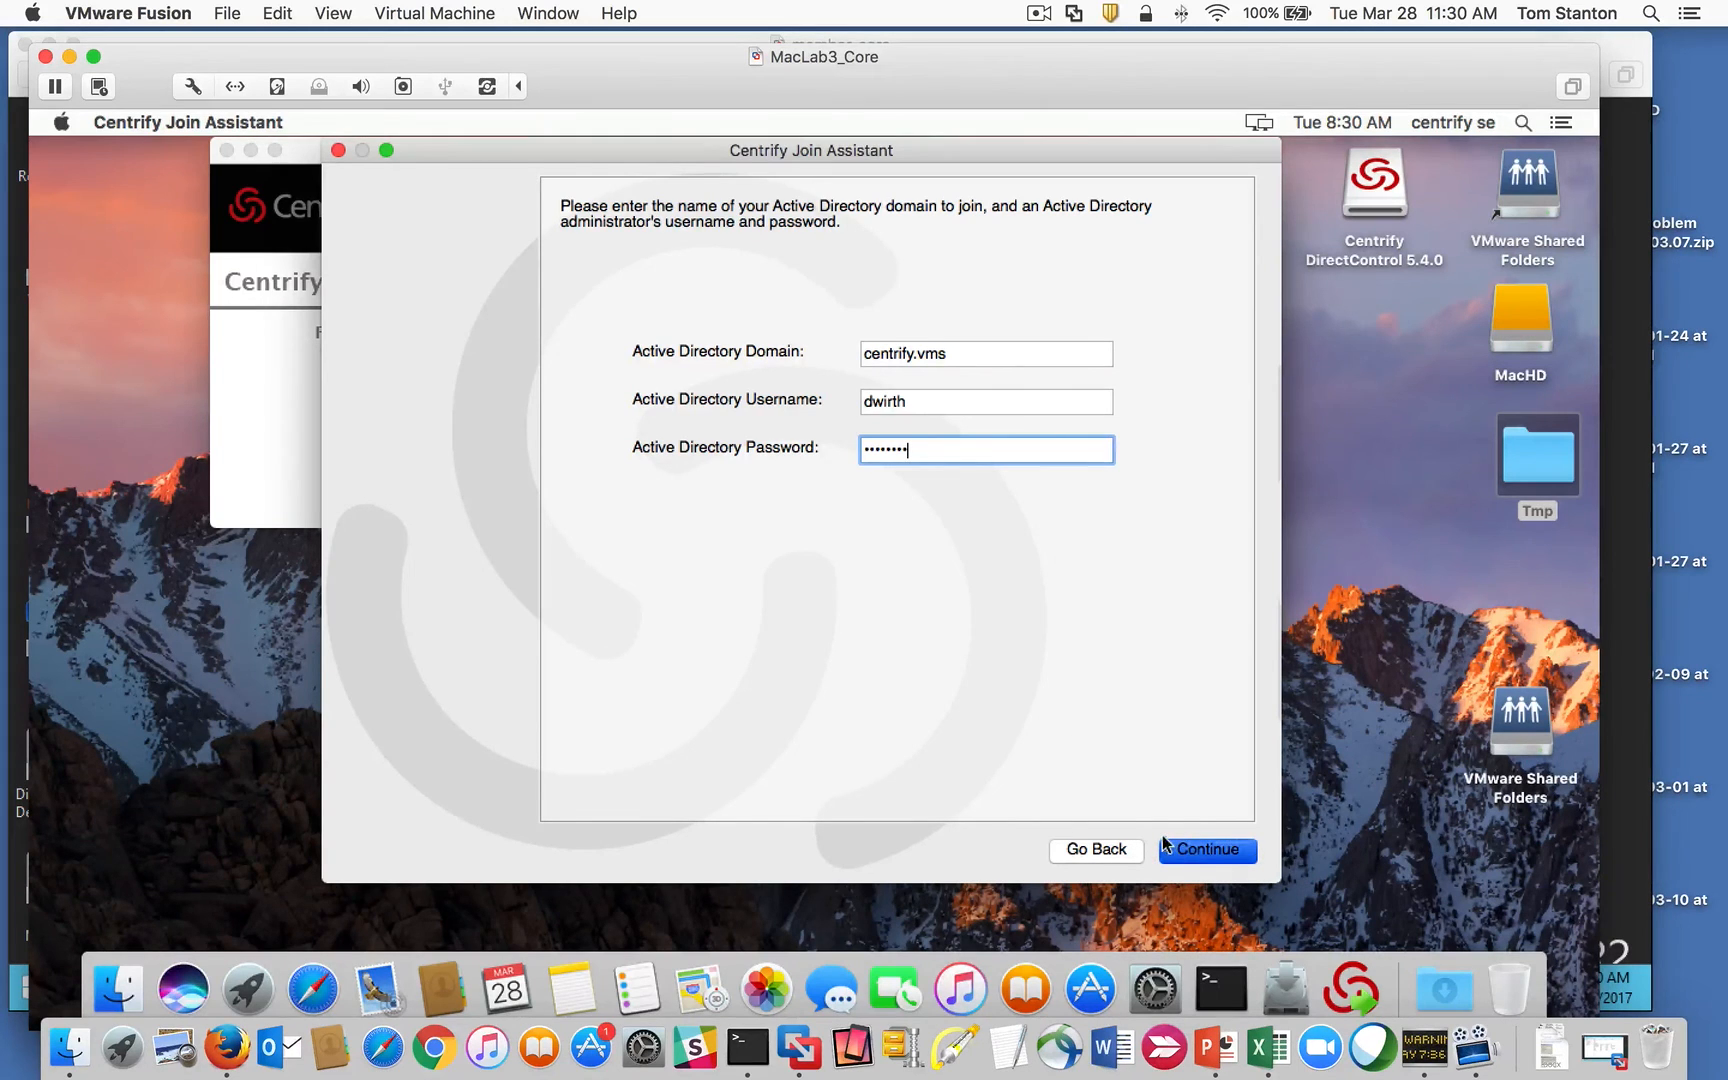
left_click(1186, 848)
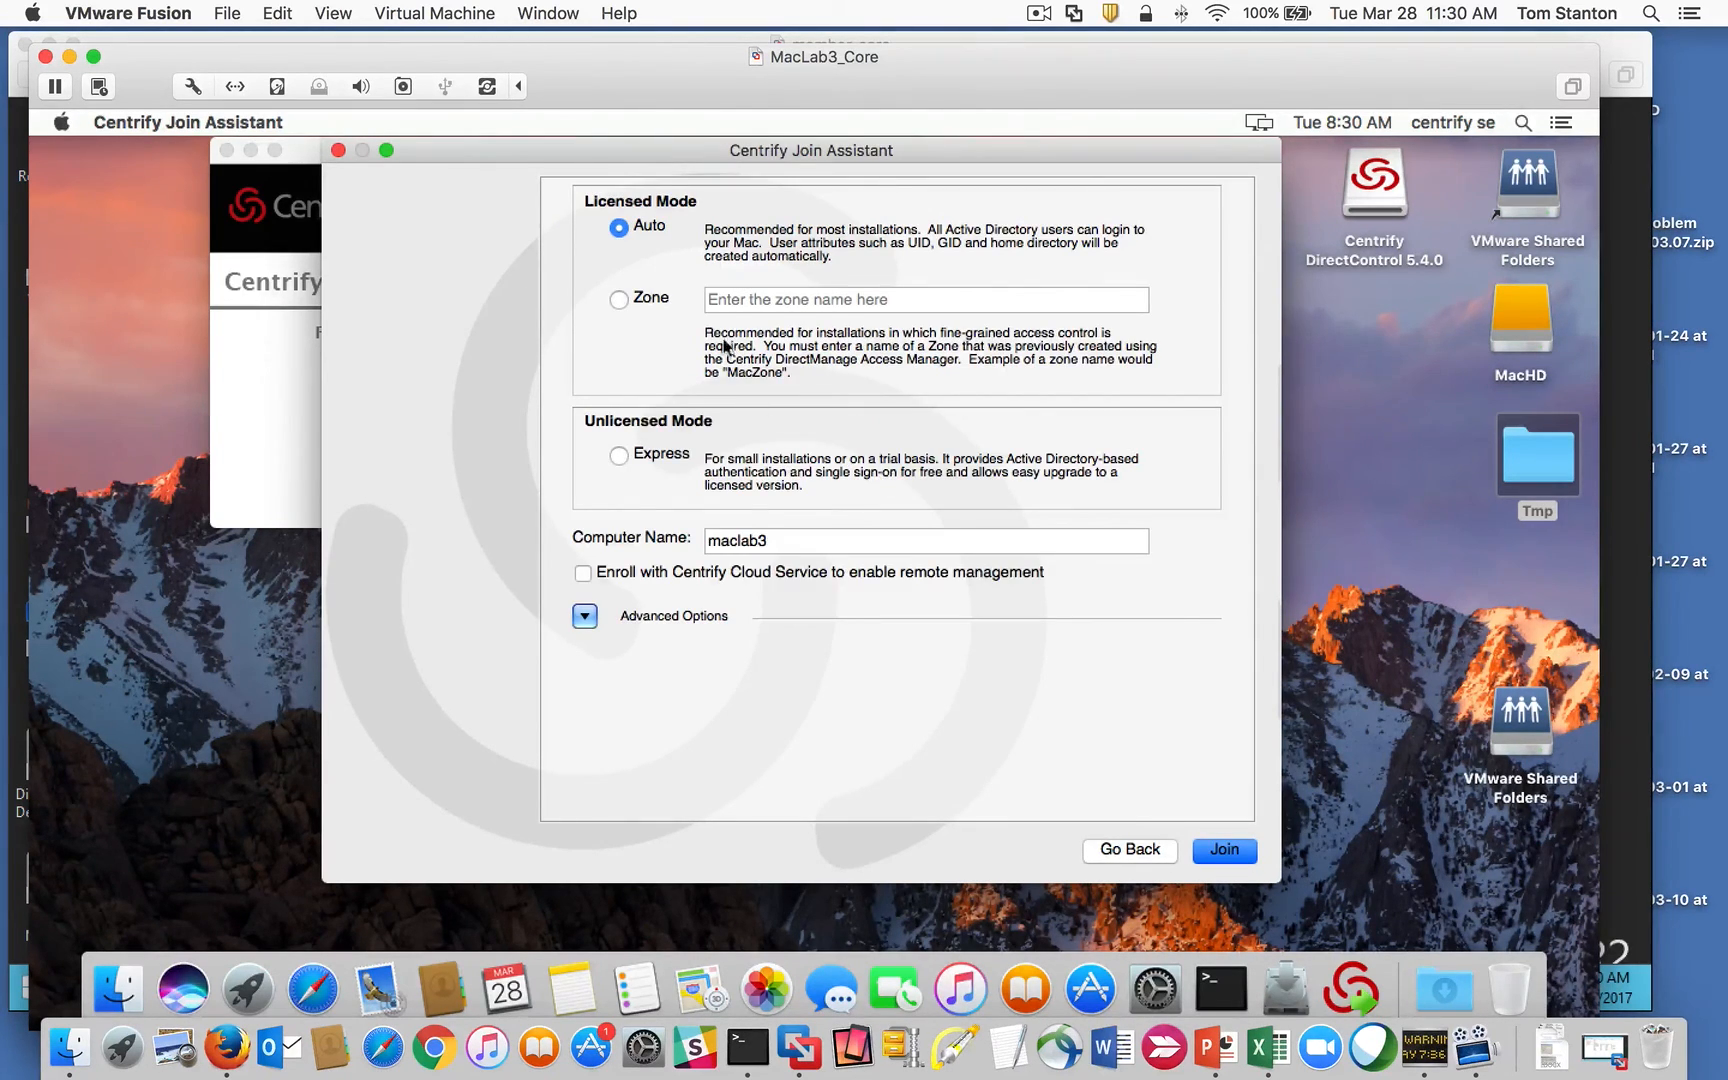
left_click(620, 300)
left_click(743, 302)
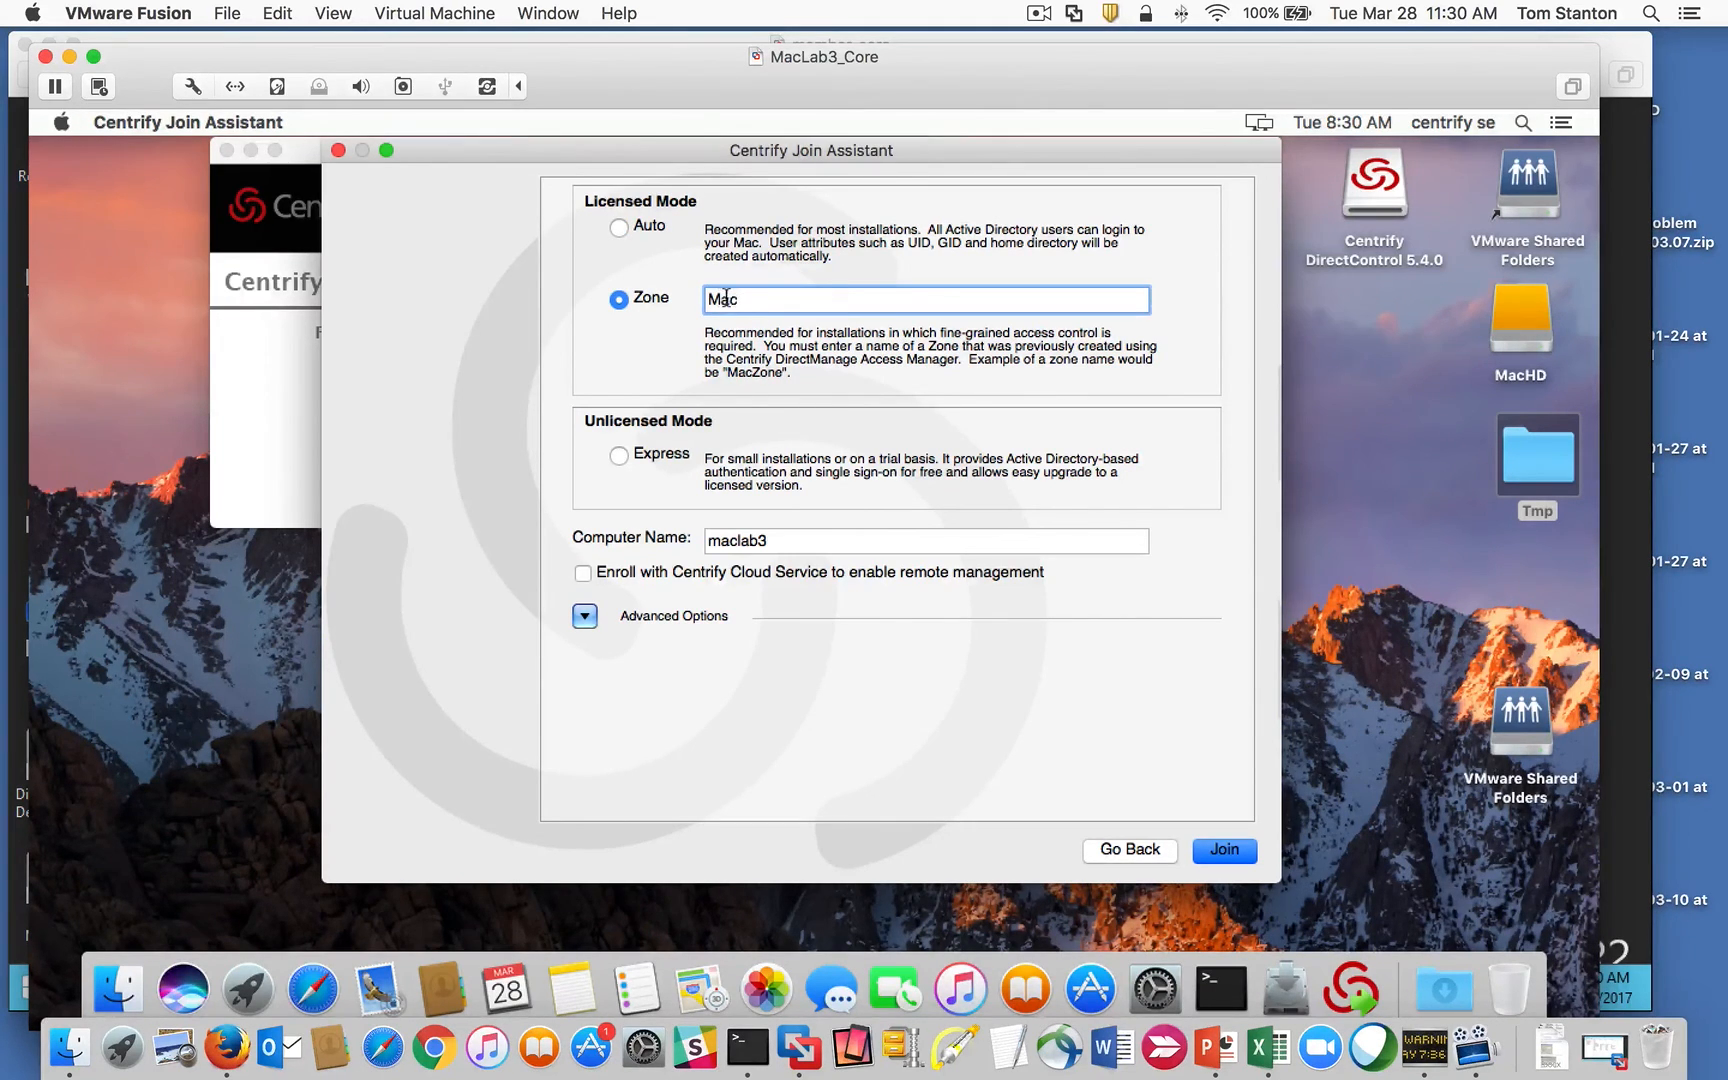
double_click(724, 298)
left_click(540, 14)
Step: On member_core, copy the Mac zone location centrify.vms/Centrify/Zones/Global/Mac from its Properties
left_click(580, 177)
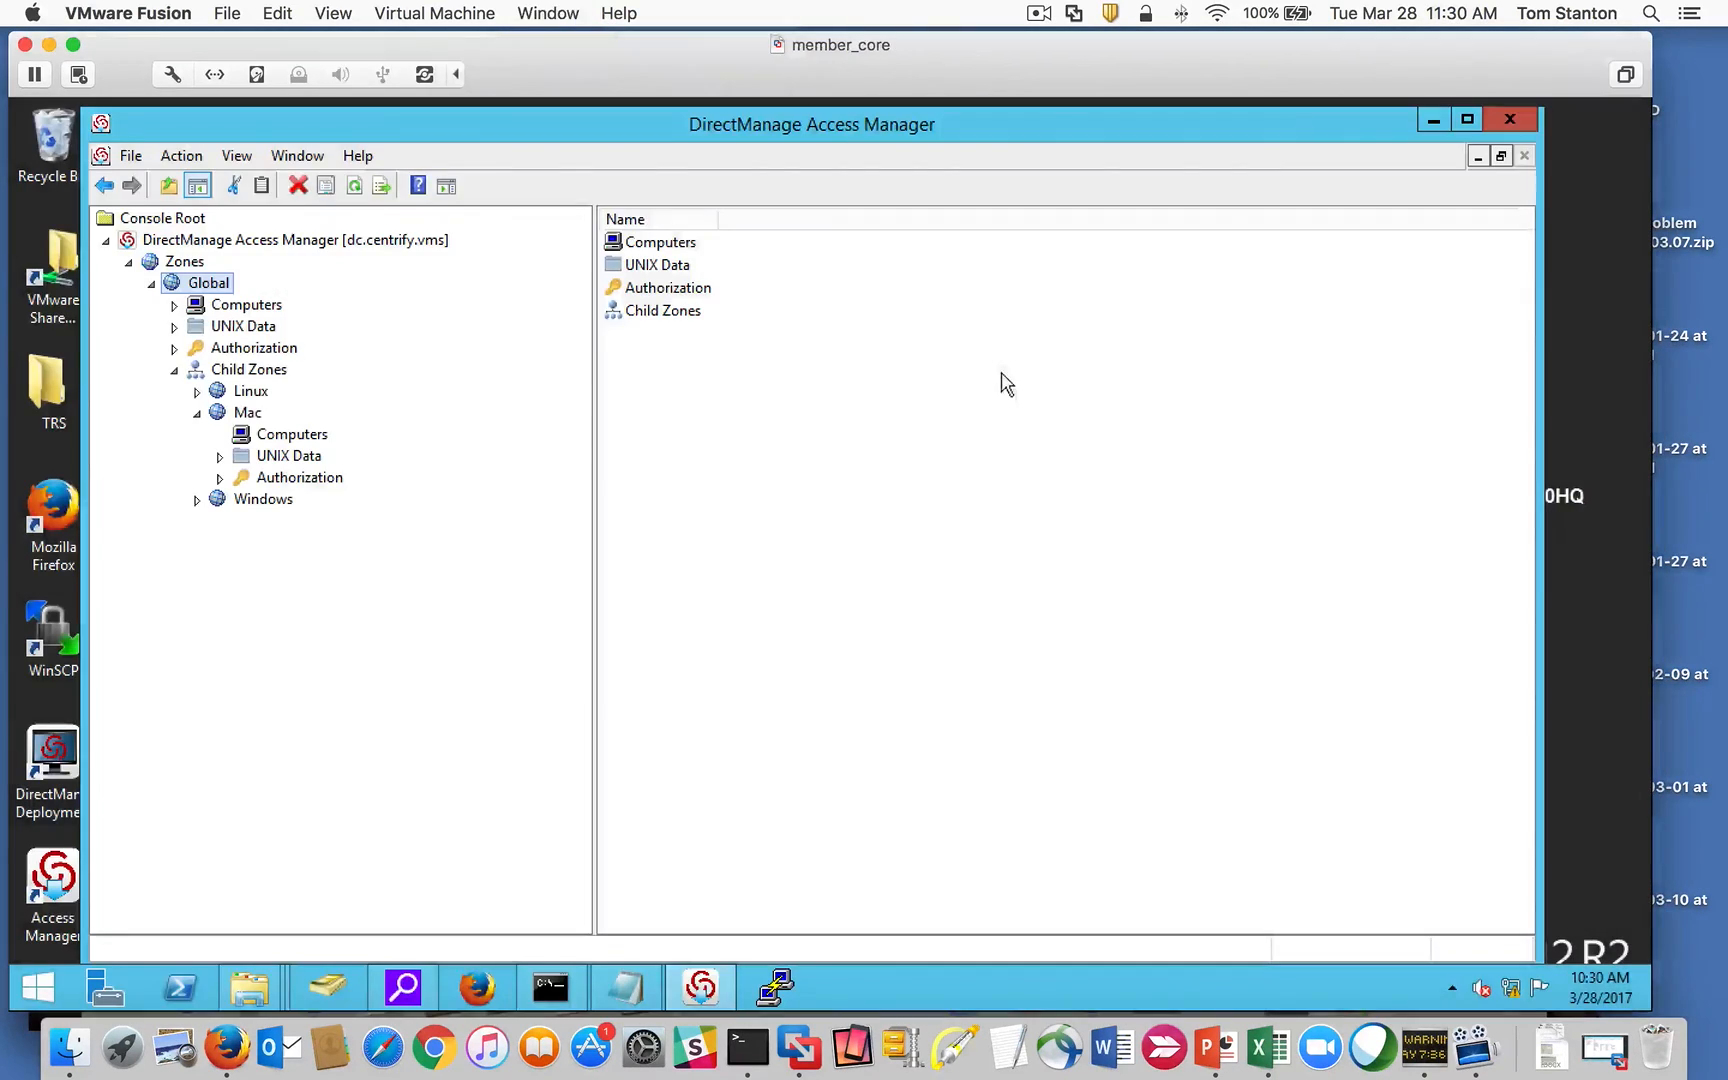
right_click(241, 414)
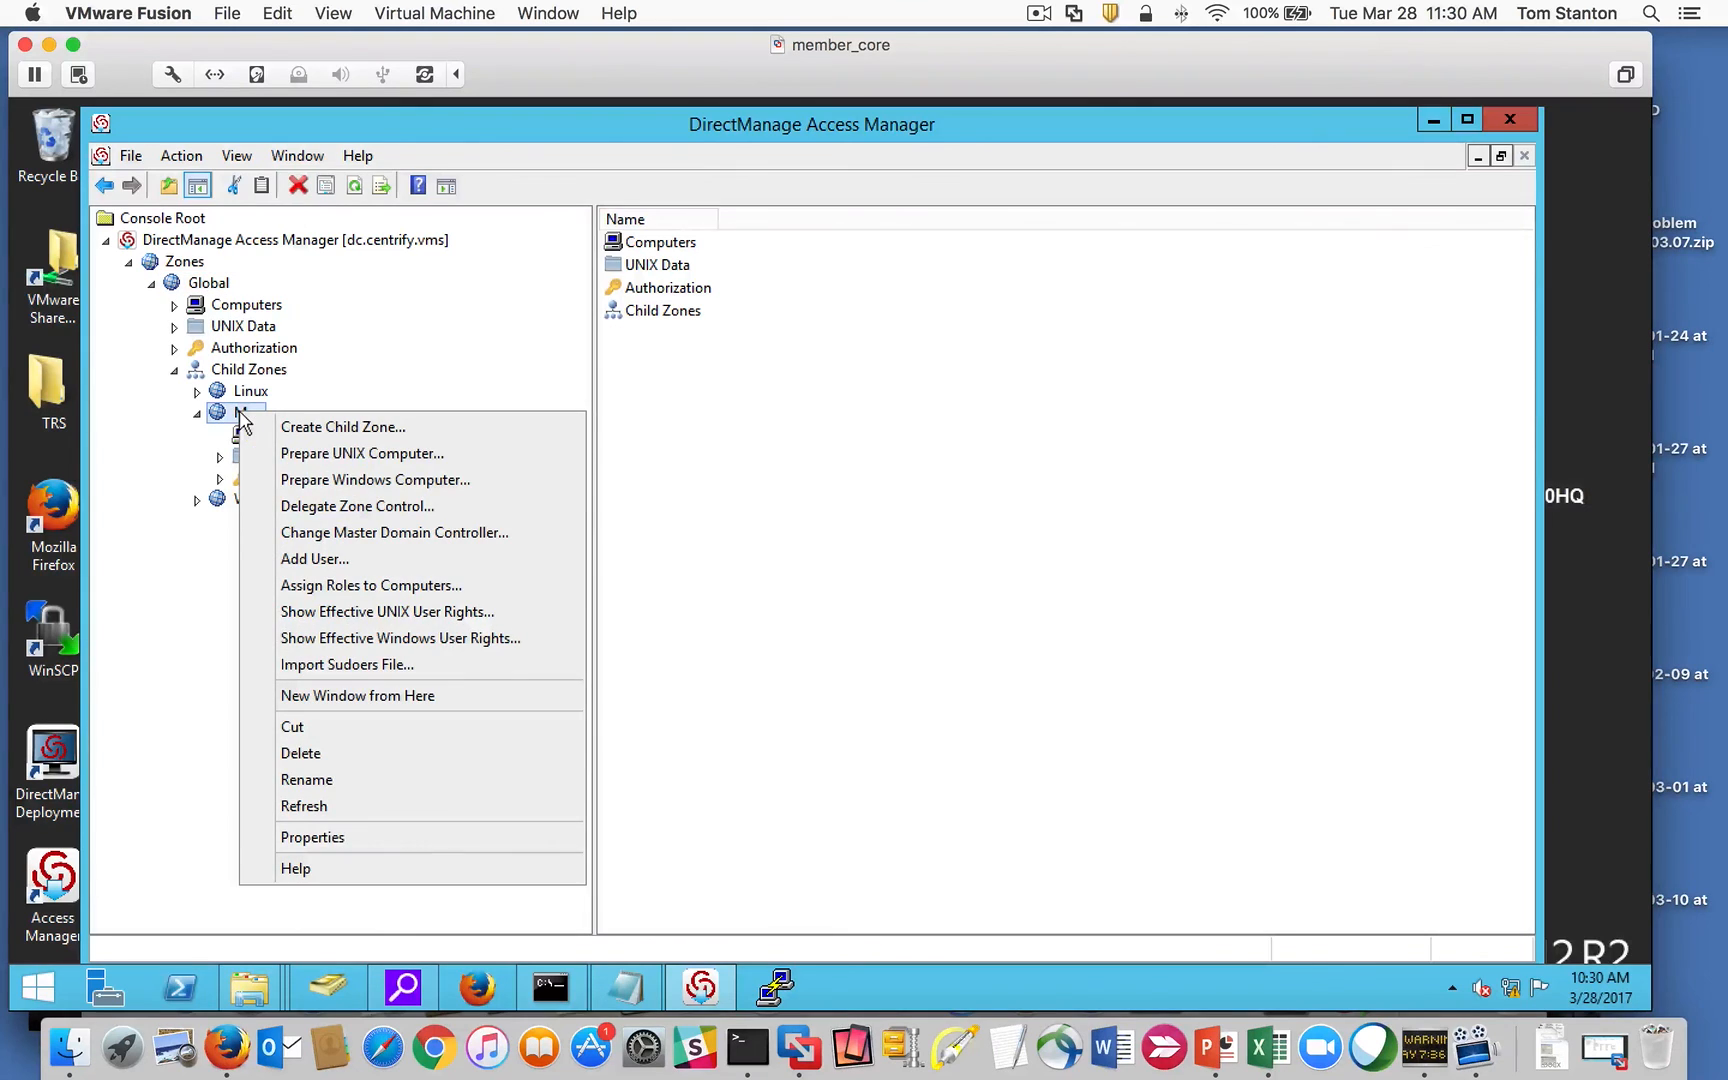
left_click(418, 836)
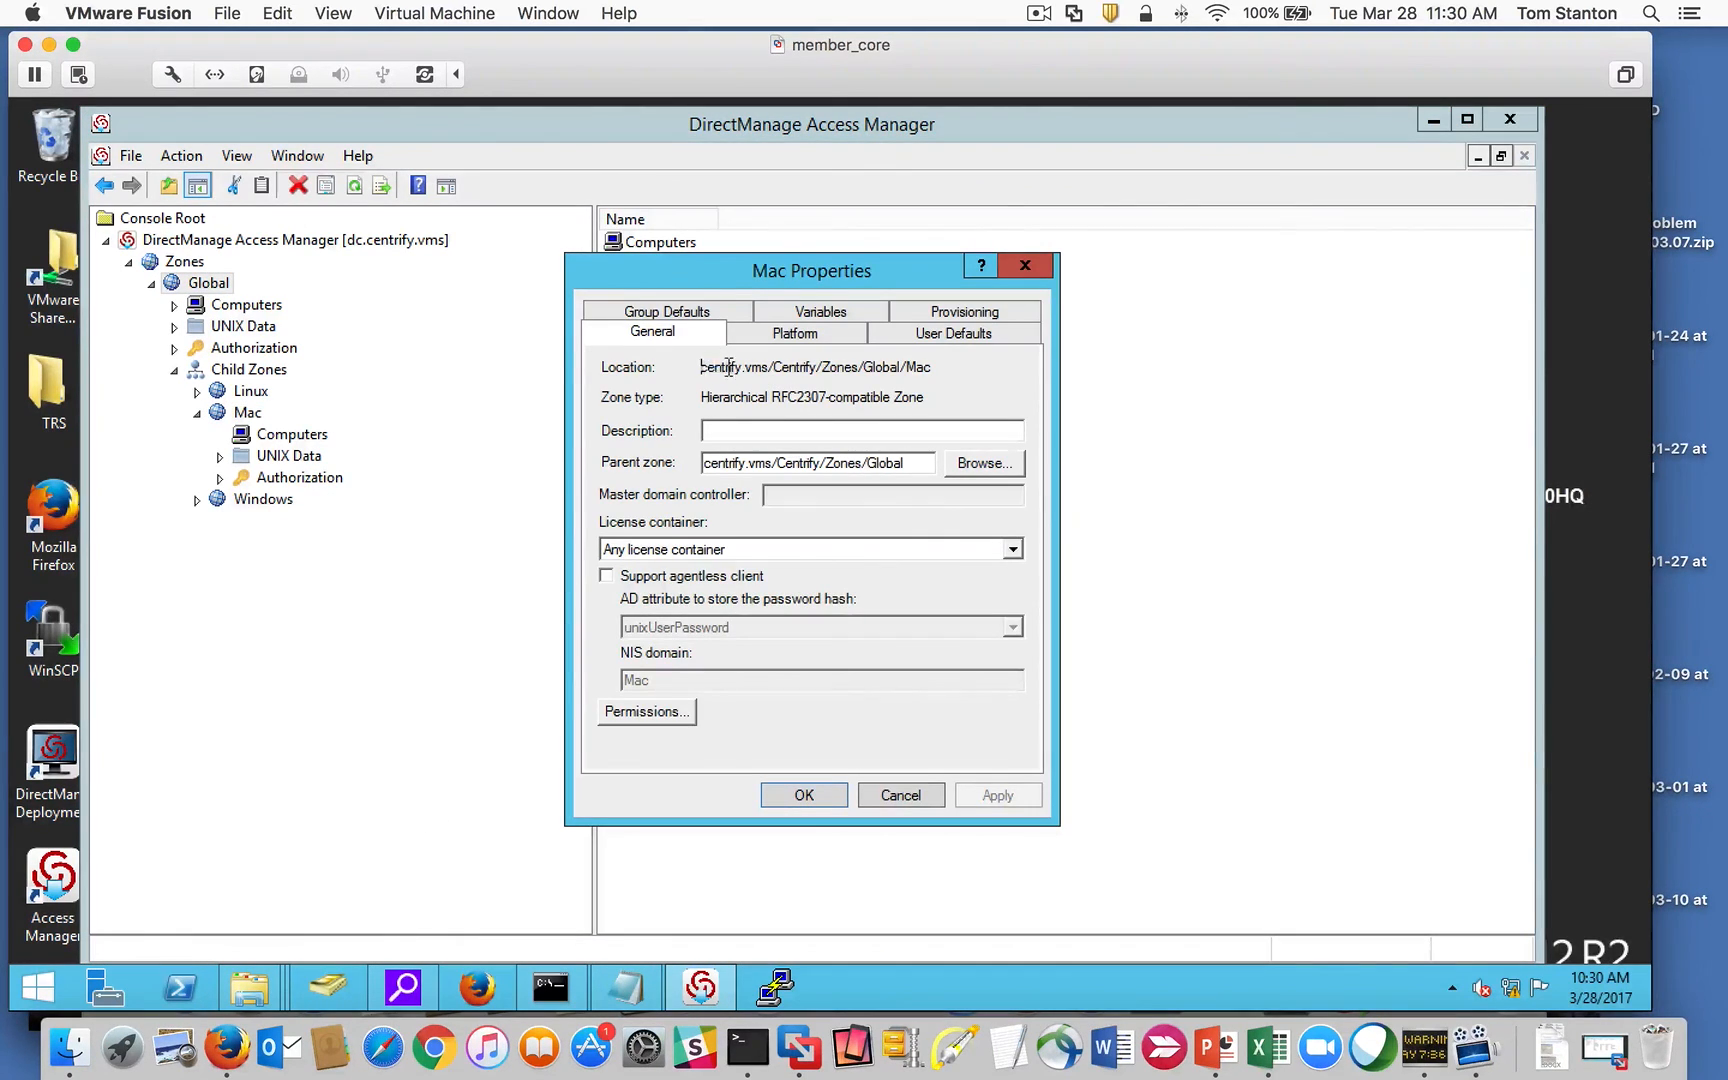
left_click_drag(701, 368, 968, 368)
right_click(872, 362)
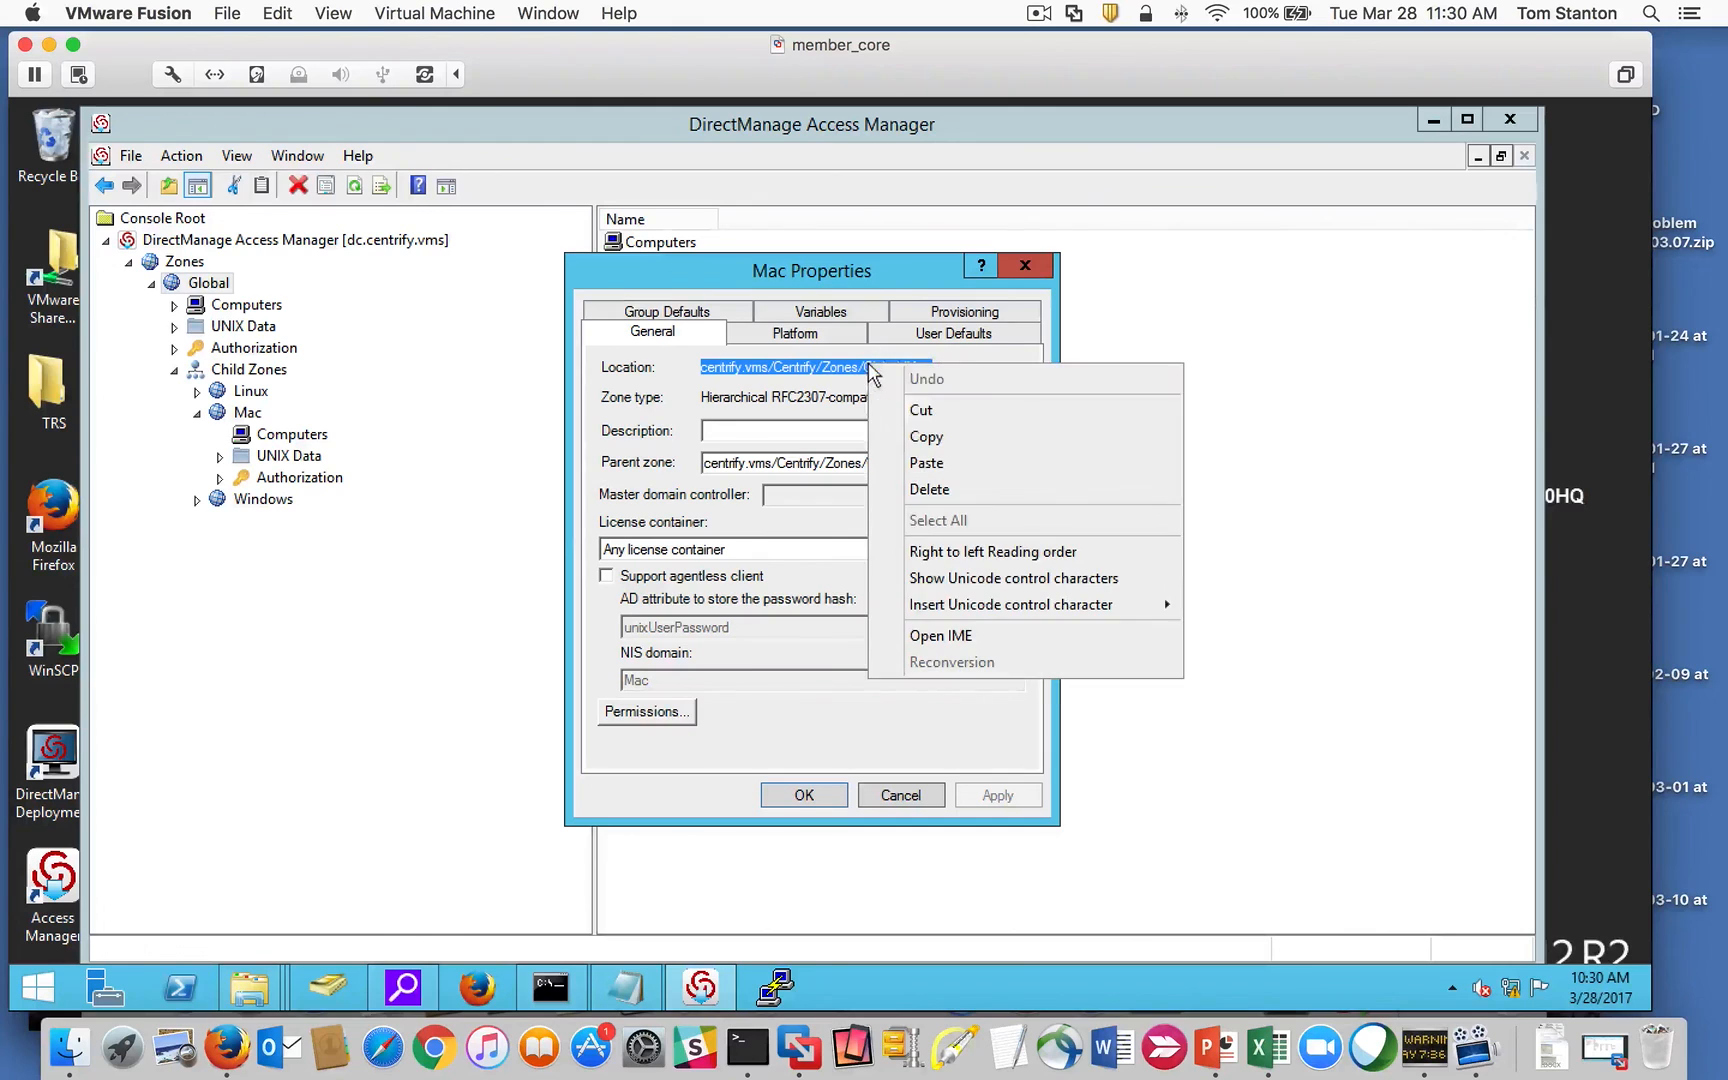
left_click(962, 440)
left_click(804, 795)
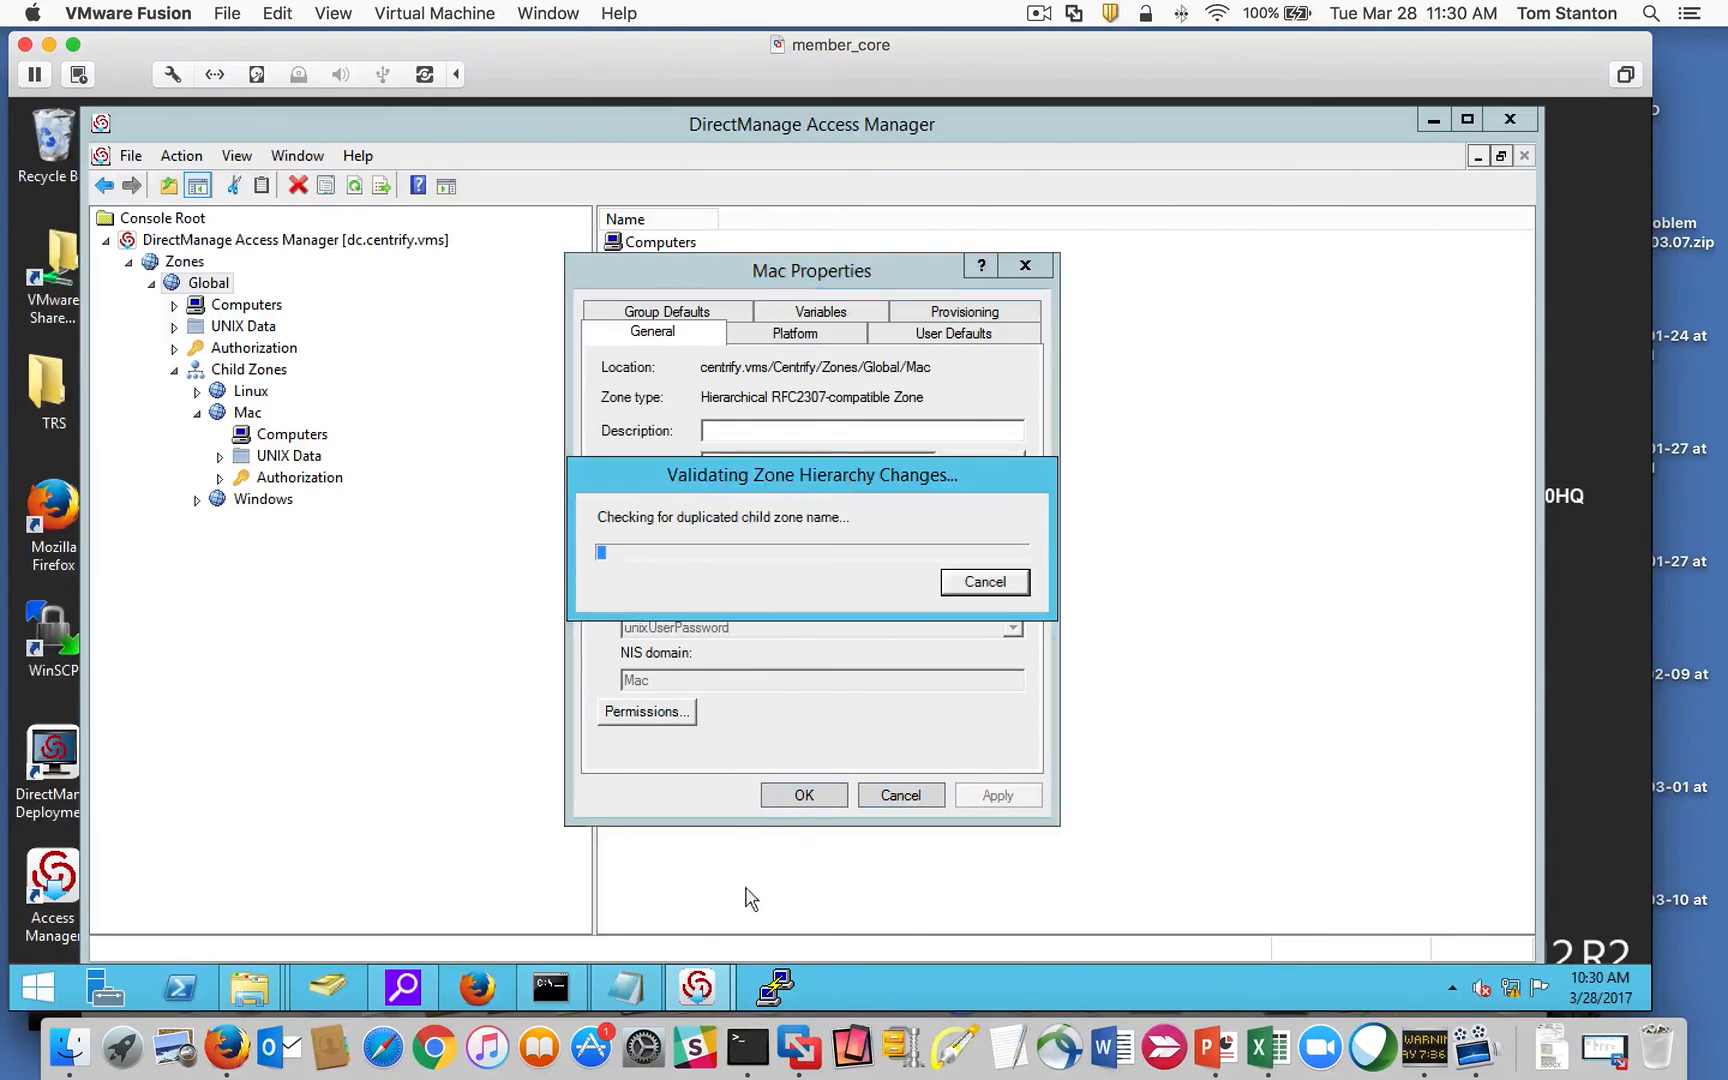
mouse_move(757, 958)
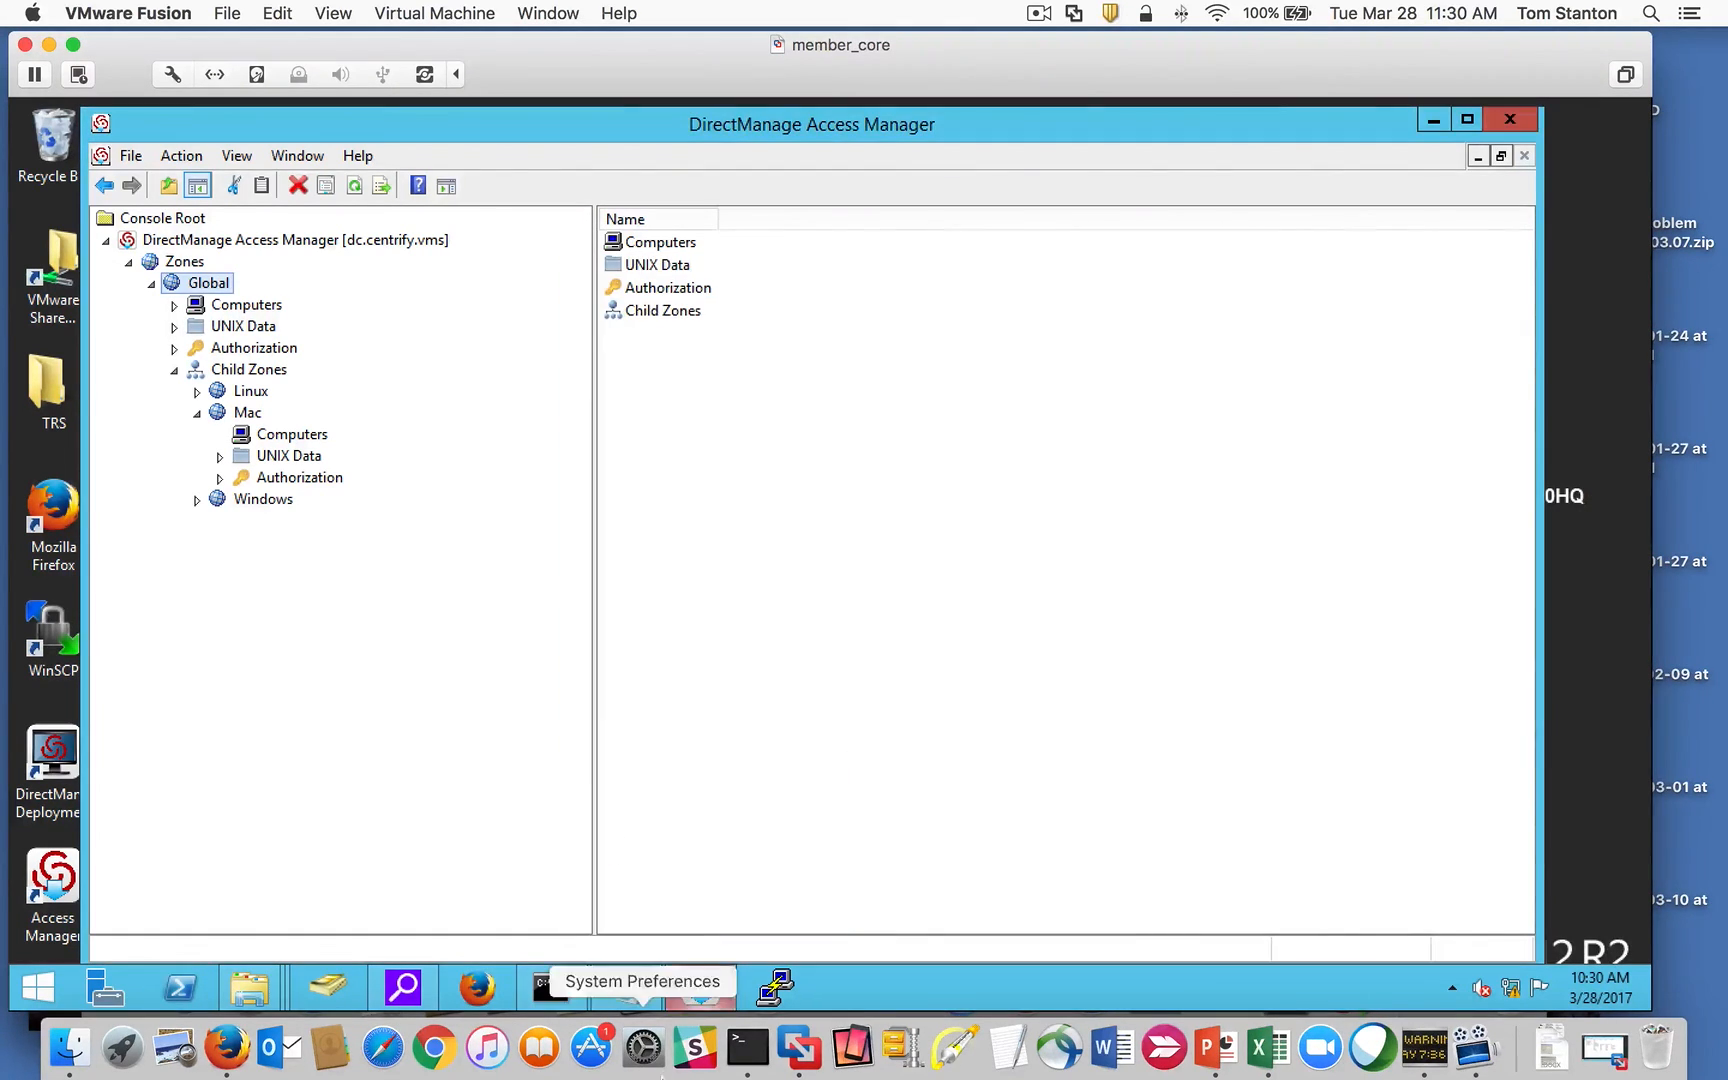
left_click(552, 13)
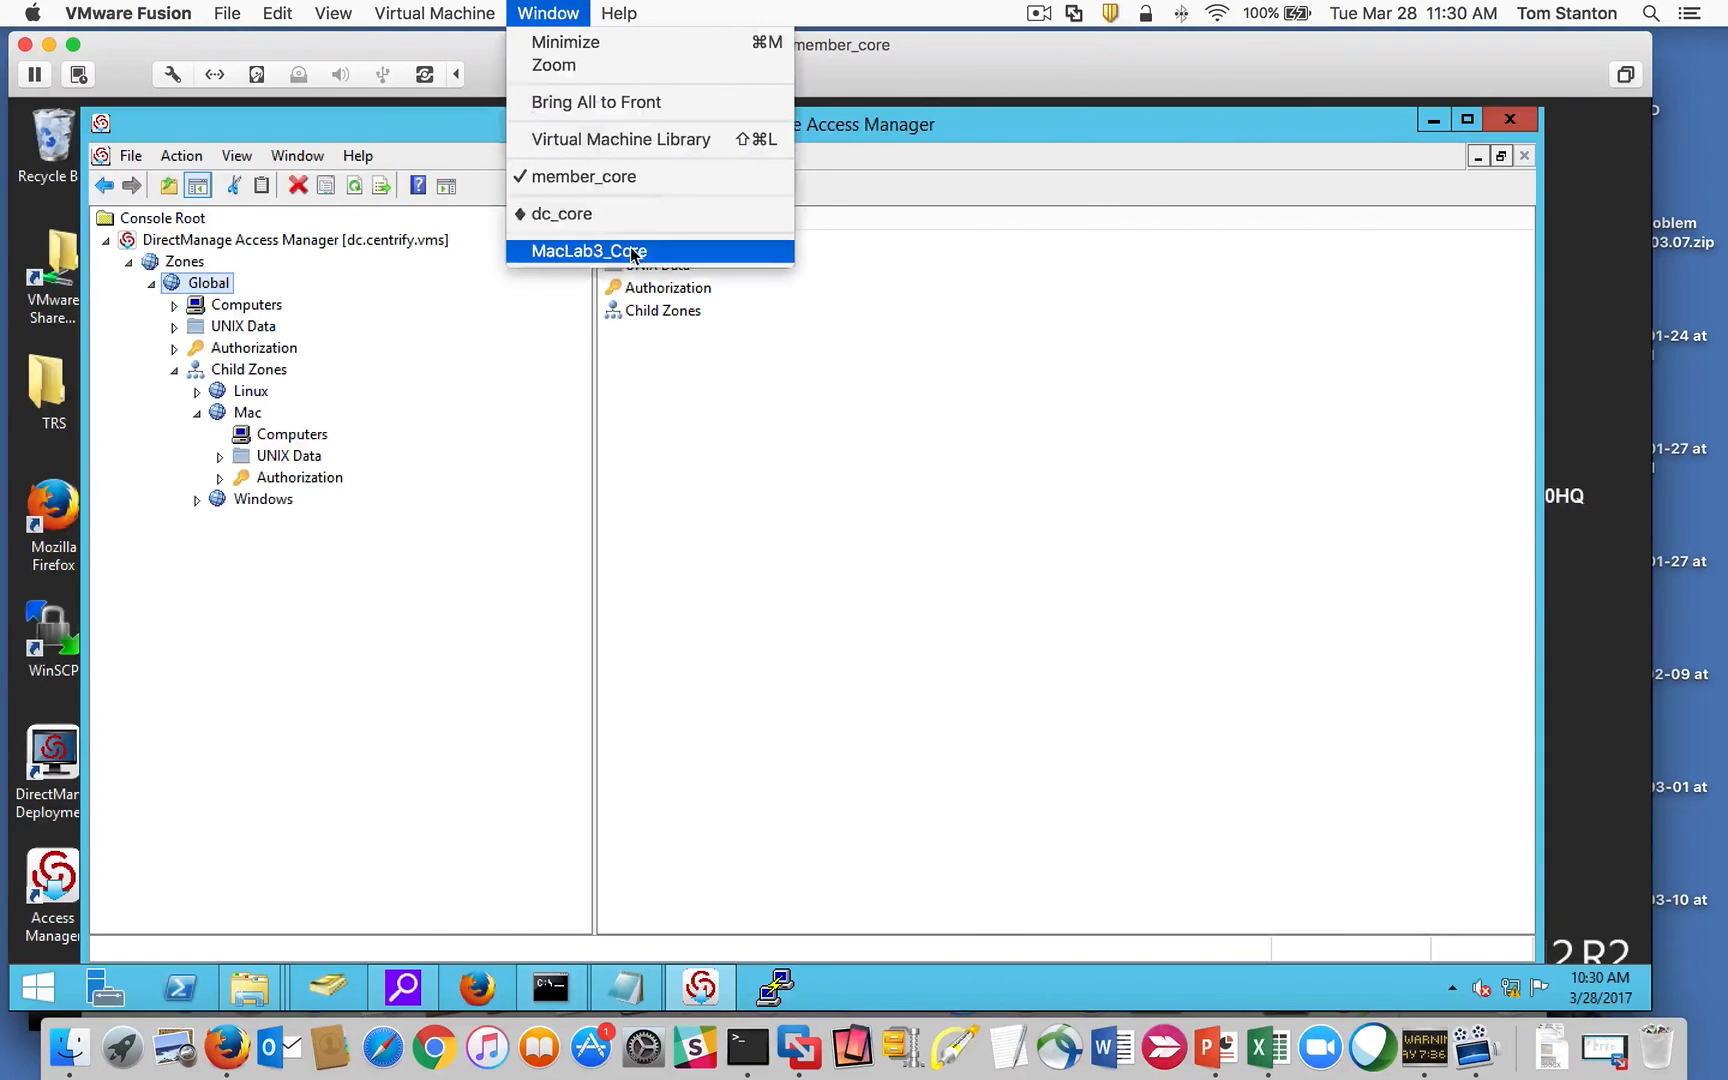
Step: Clear the zone field of the zone name and incorrectly pasted text
left_click(660, 247)
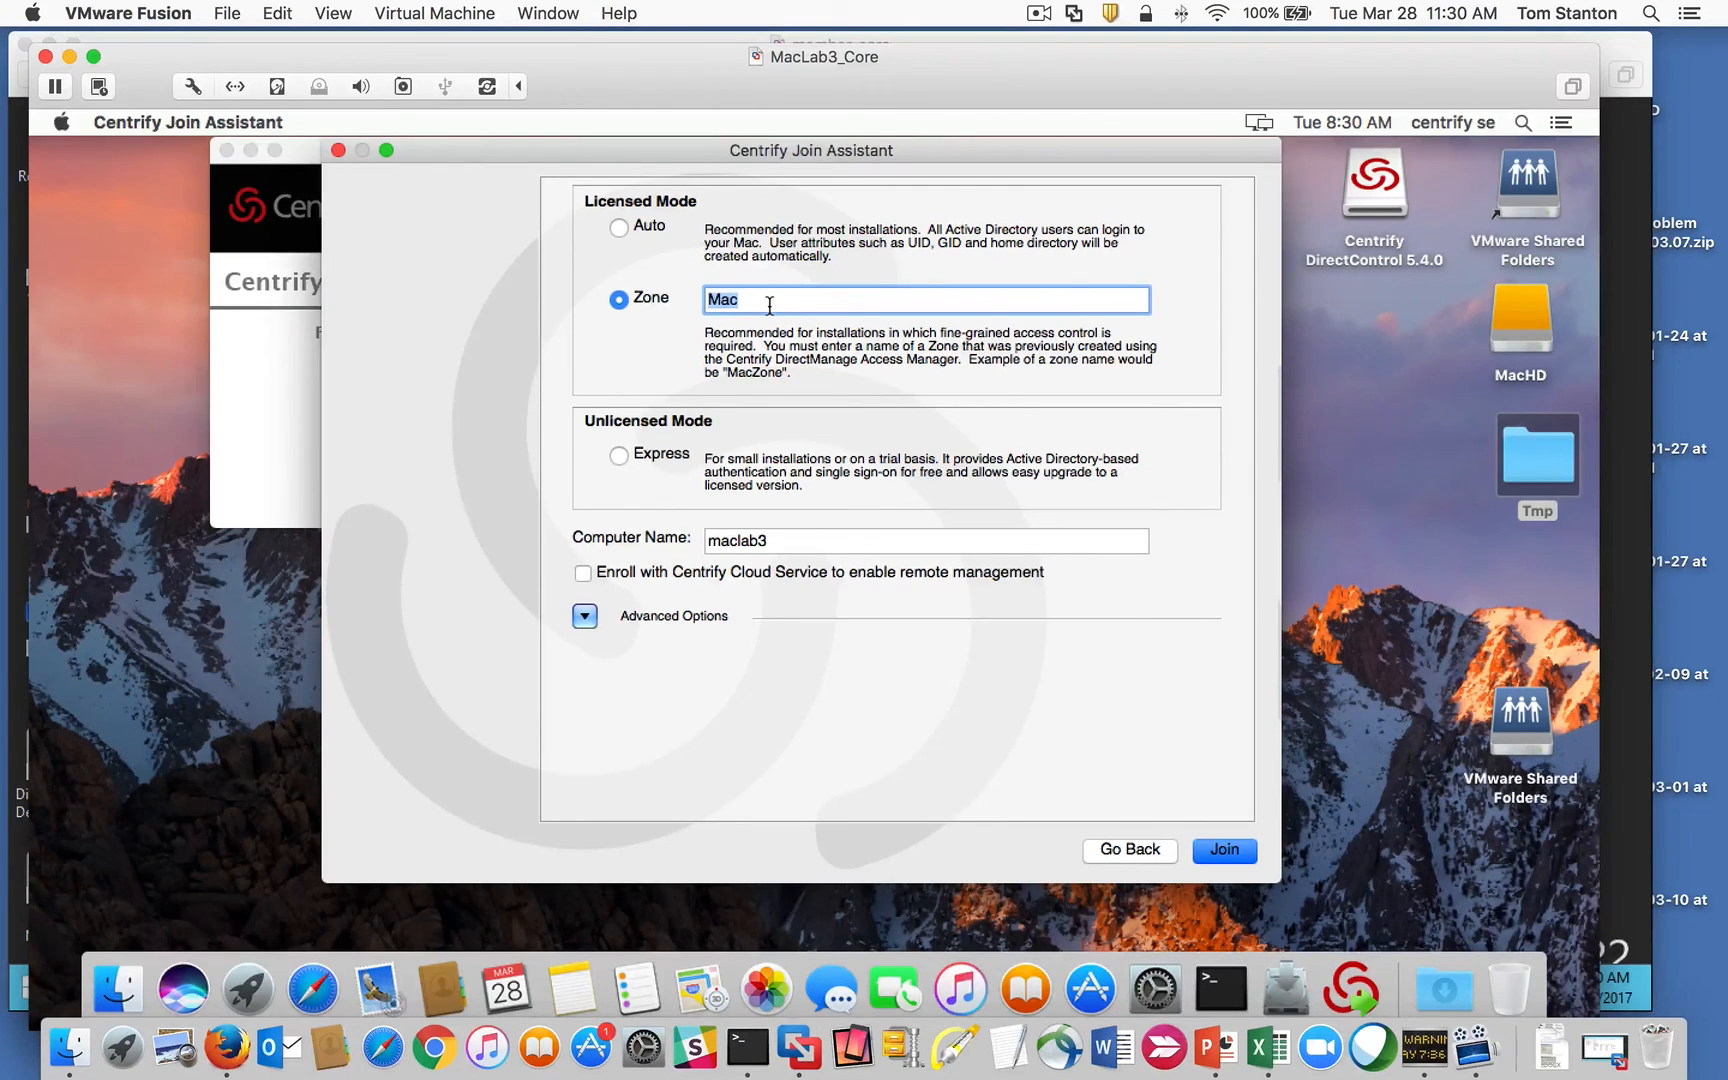
key("super+v")
left_click(621, 302)
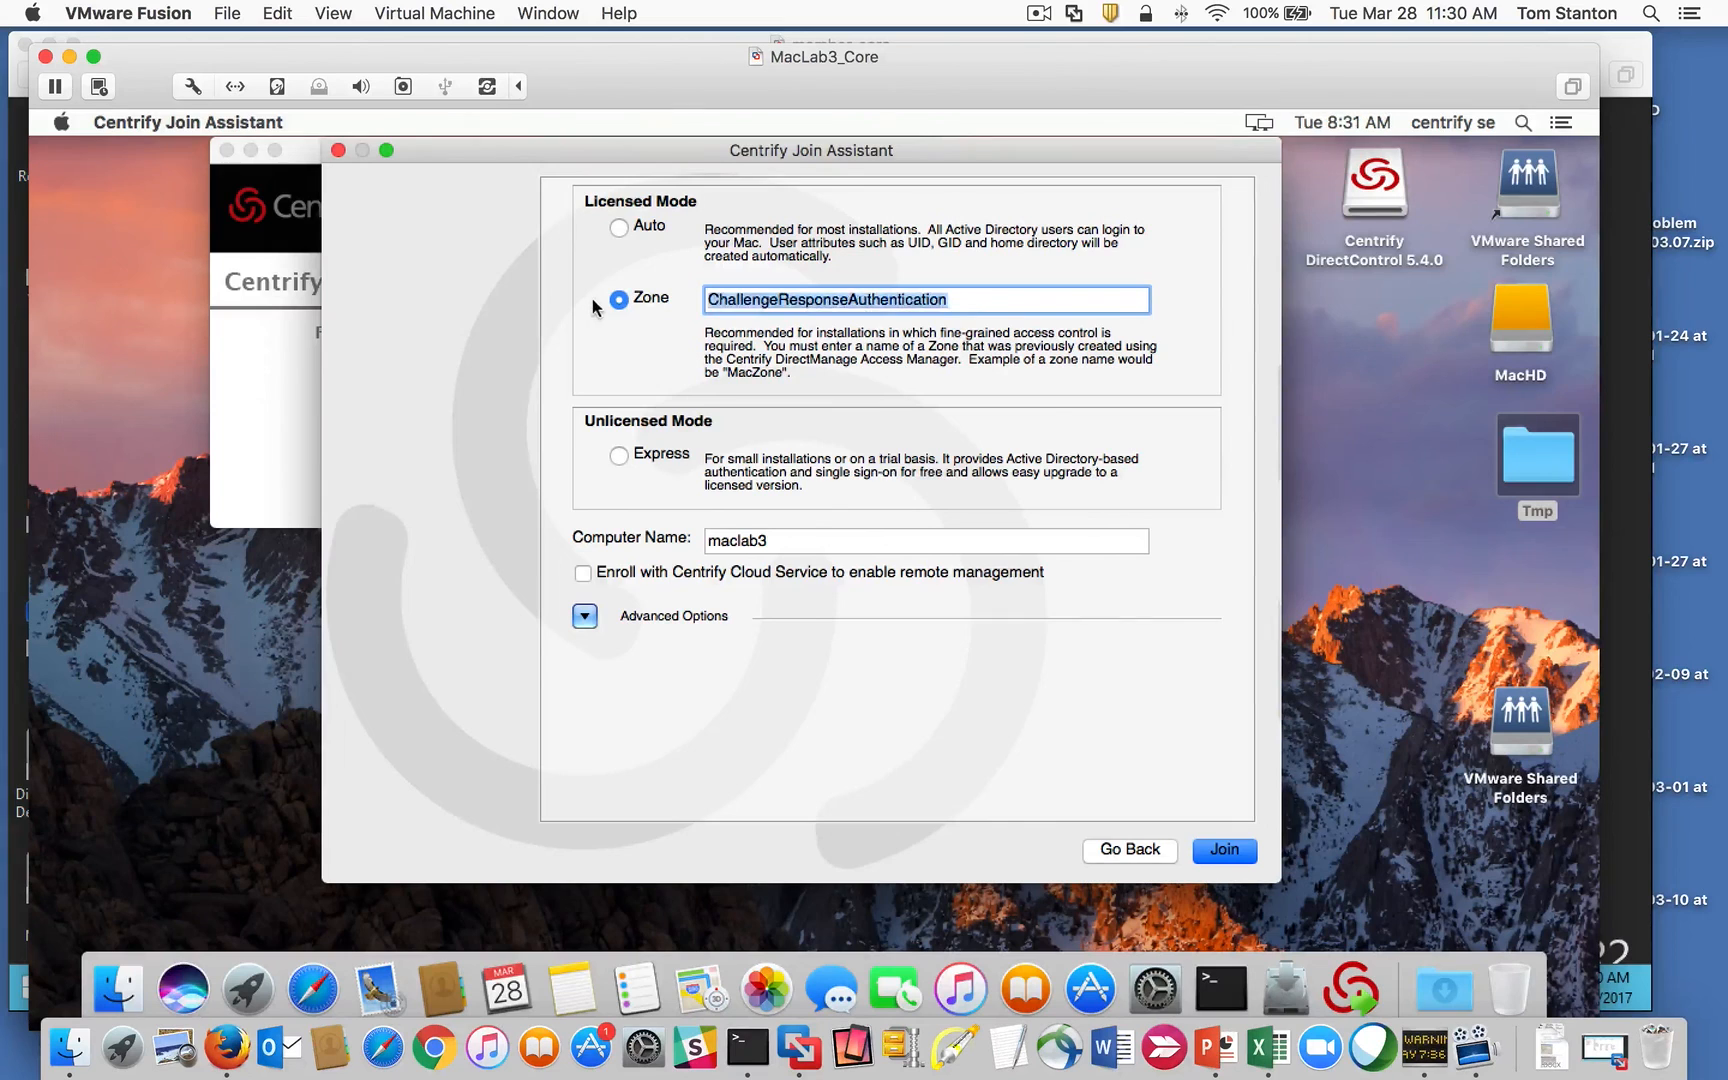
key("BackSpace")
right_click(733, 298)
left_click(754, 400)
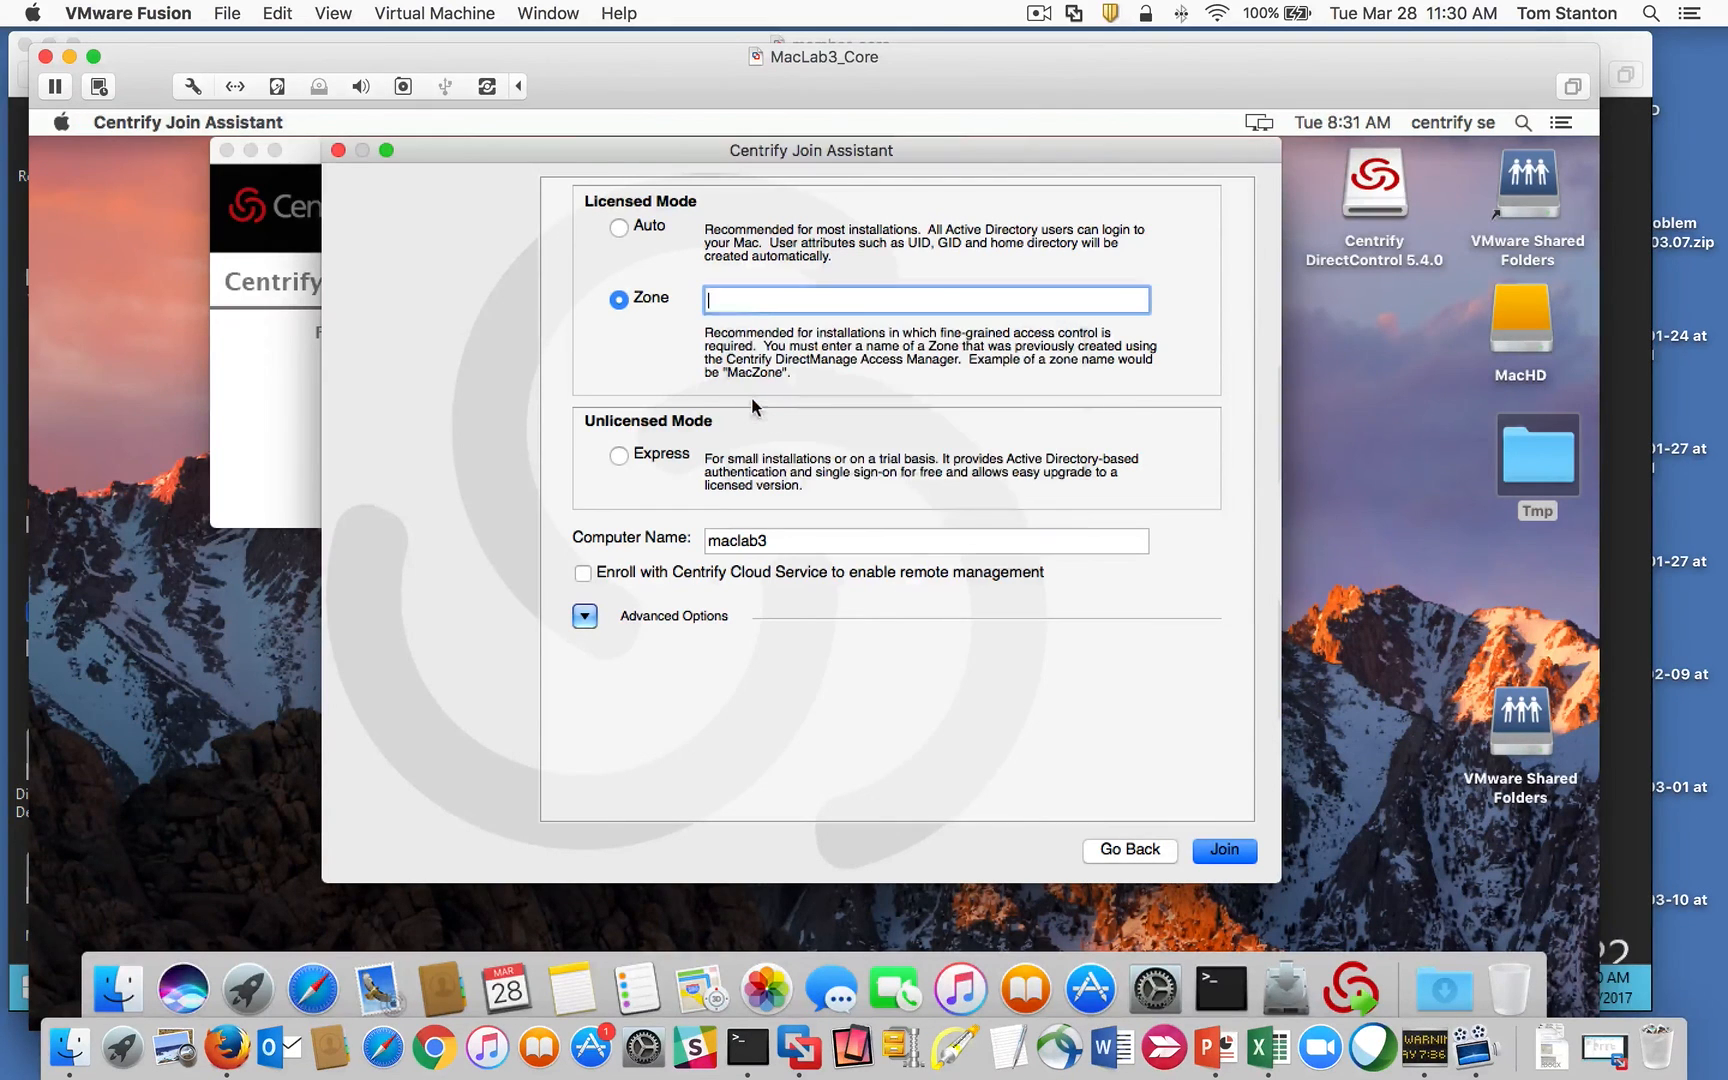
left_click_drag(980, 298, 612, 302)
key("BackSpace")
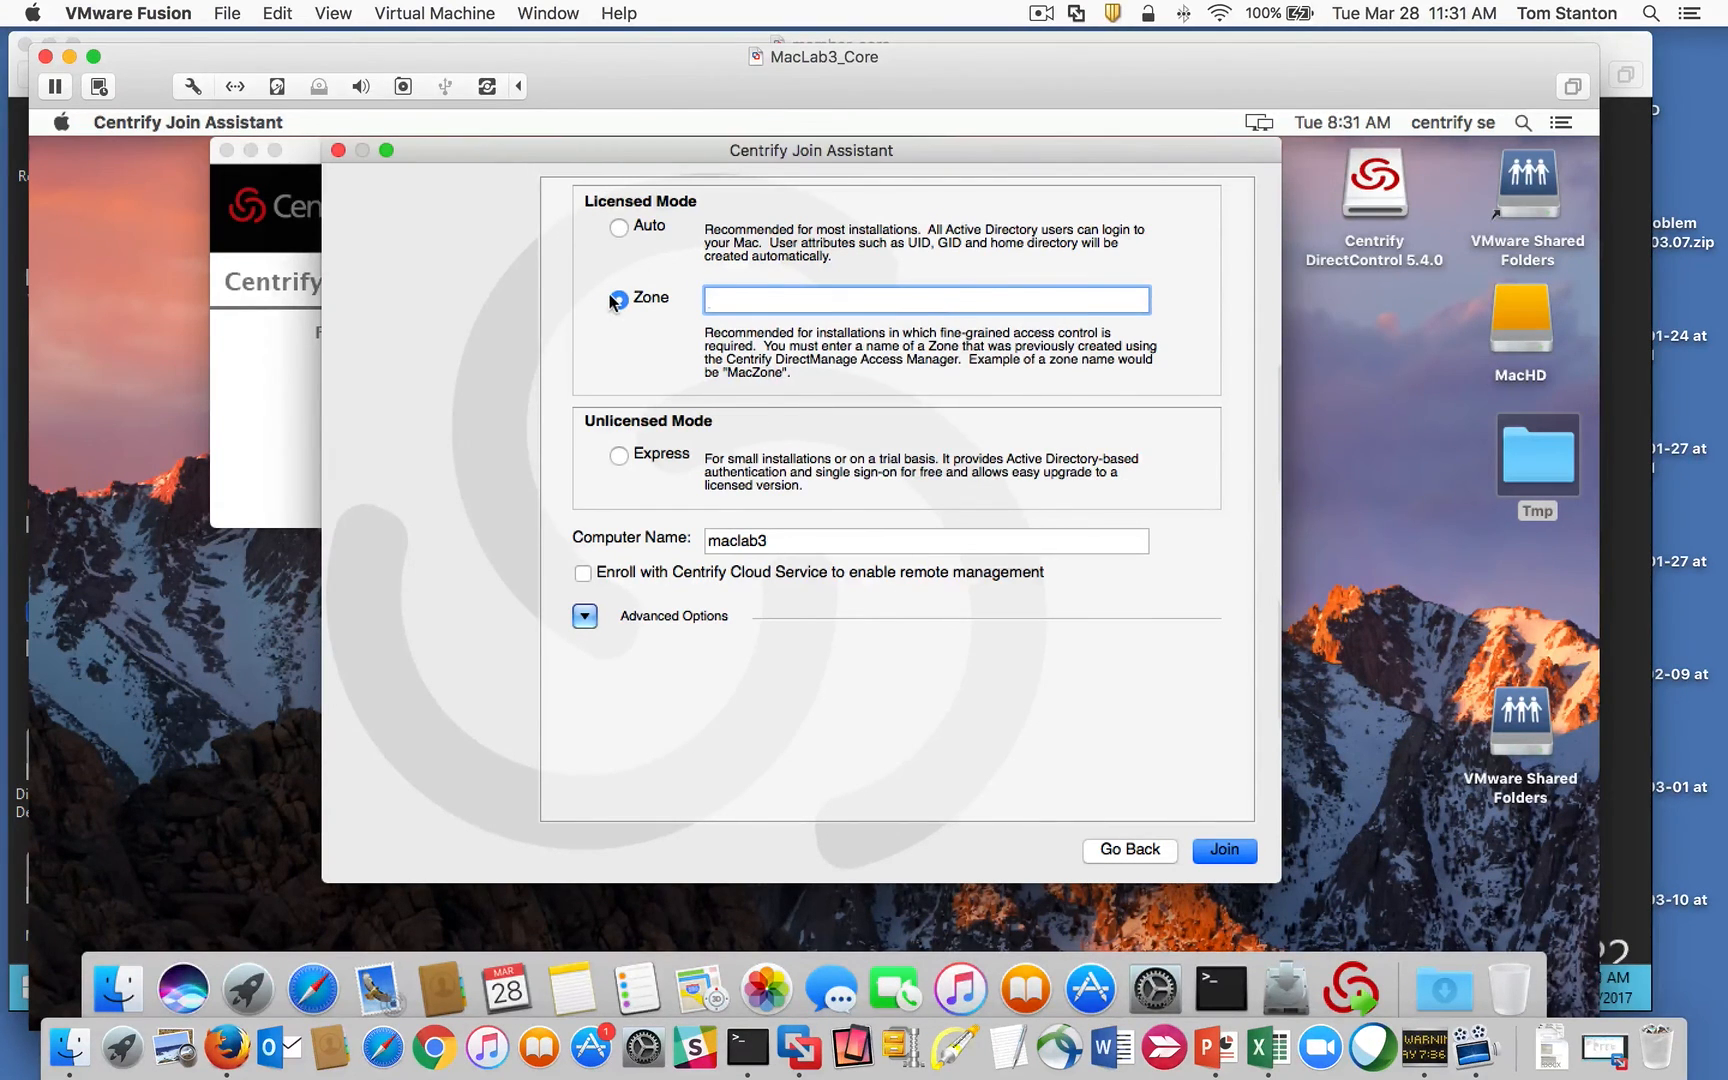
Step: Paste zone path centrify.vms/Centrify/Zones/Global/Mac and enable Container DN in Advanced Options
left_click(1041, 13)
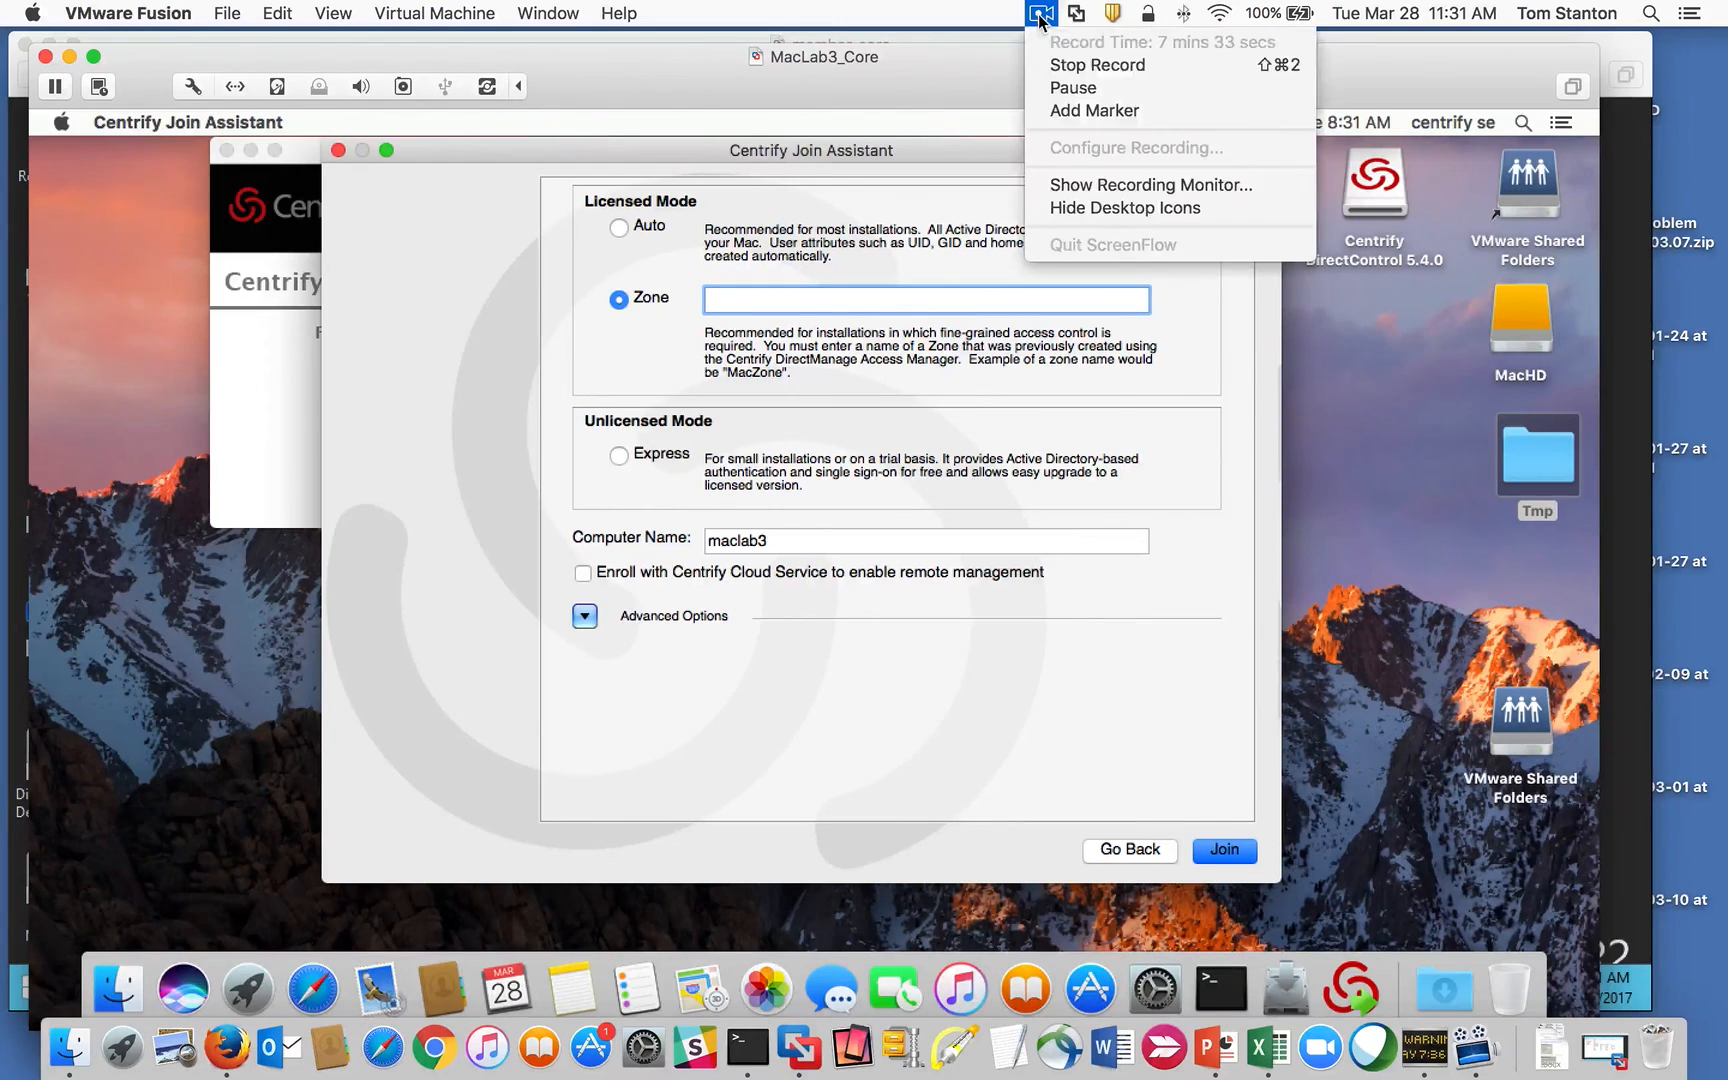
left_click(1047, 88)
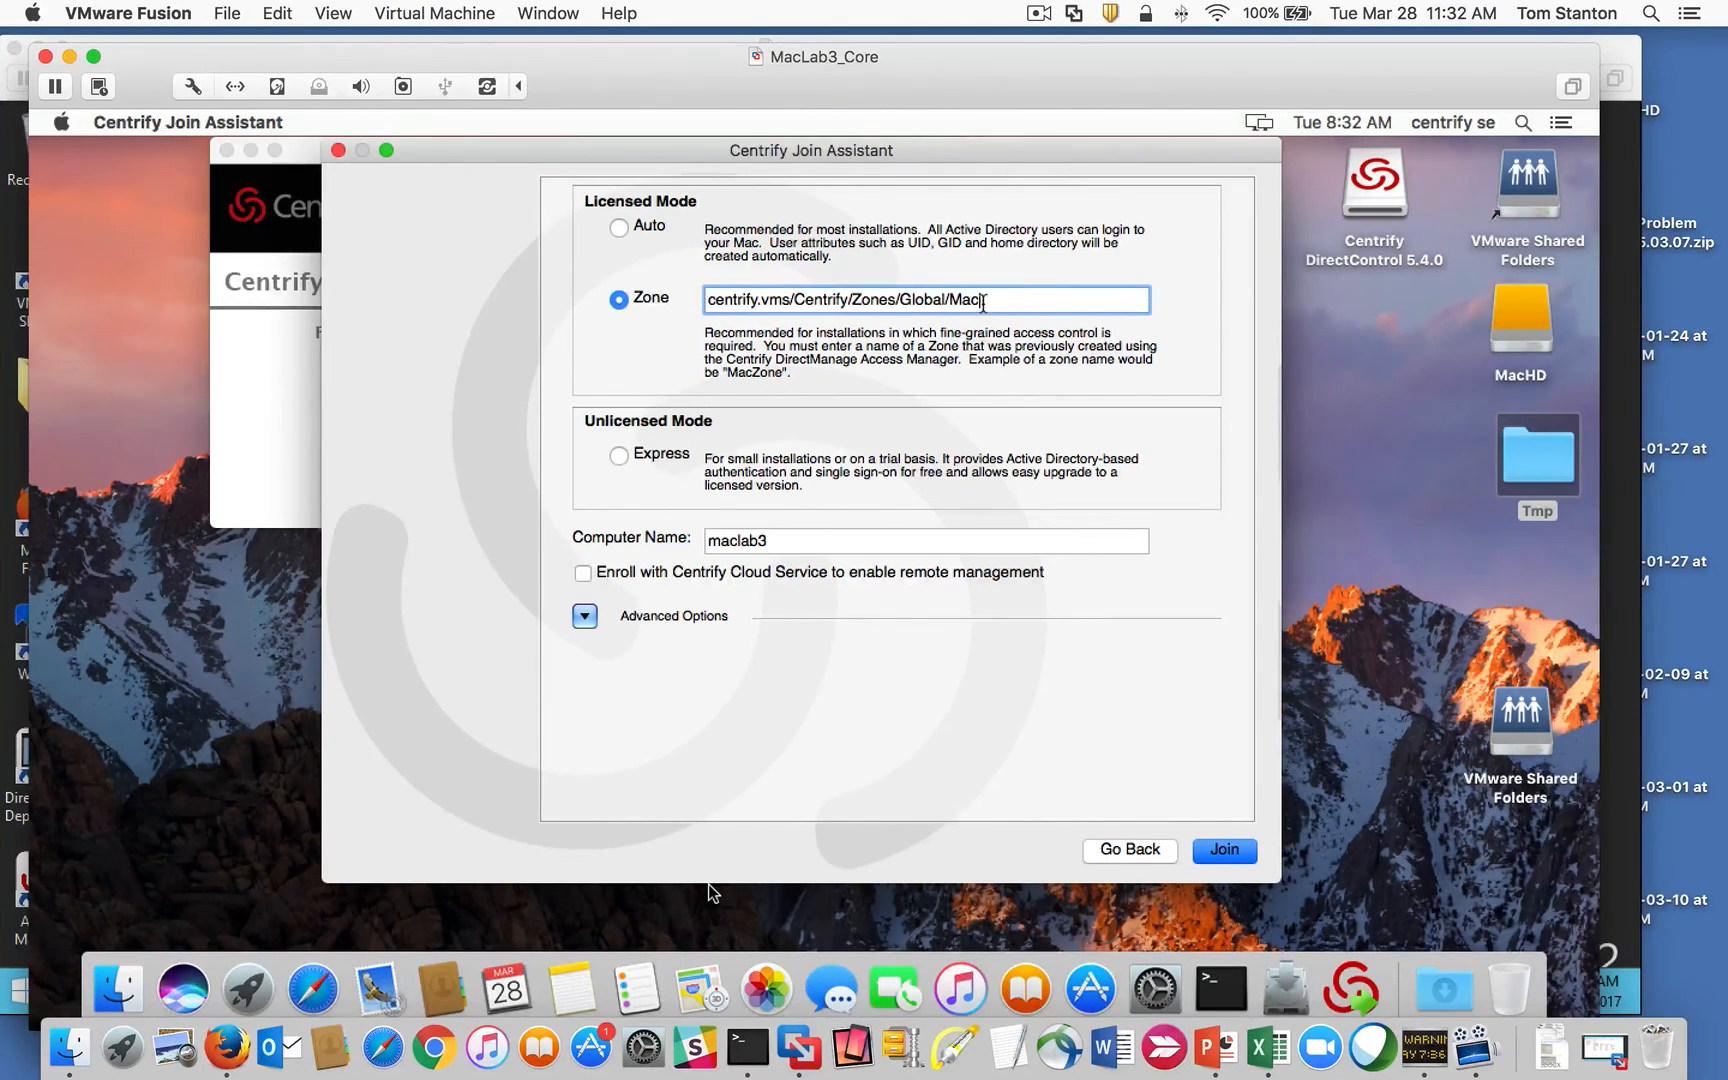
left_click_drag(986, 301, 646, 309)
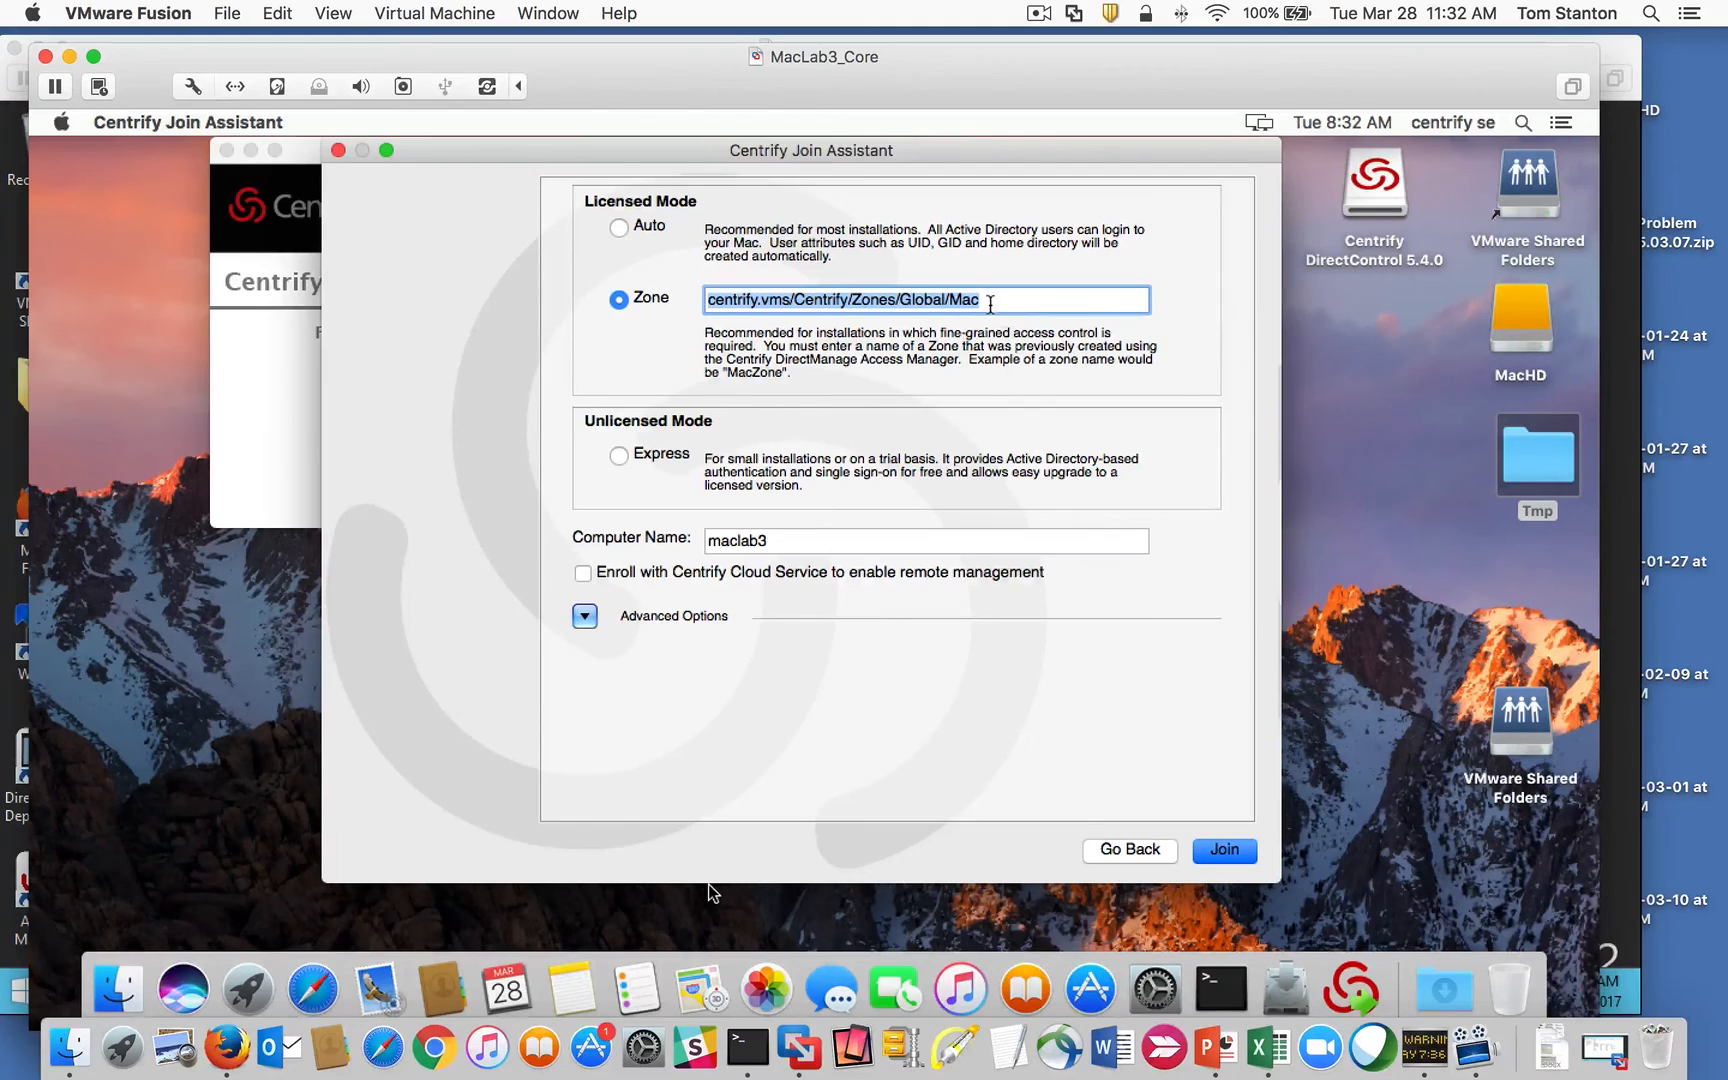
key("Tab")
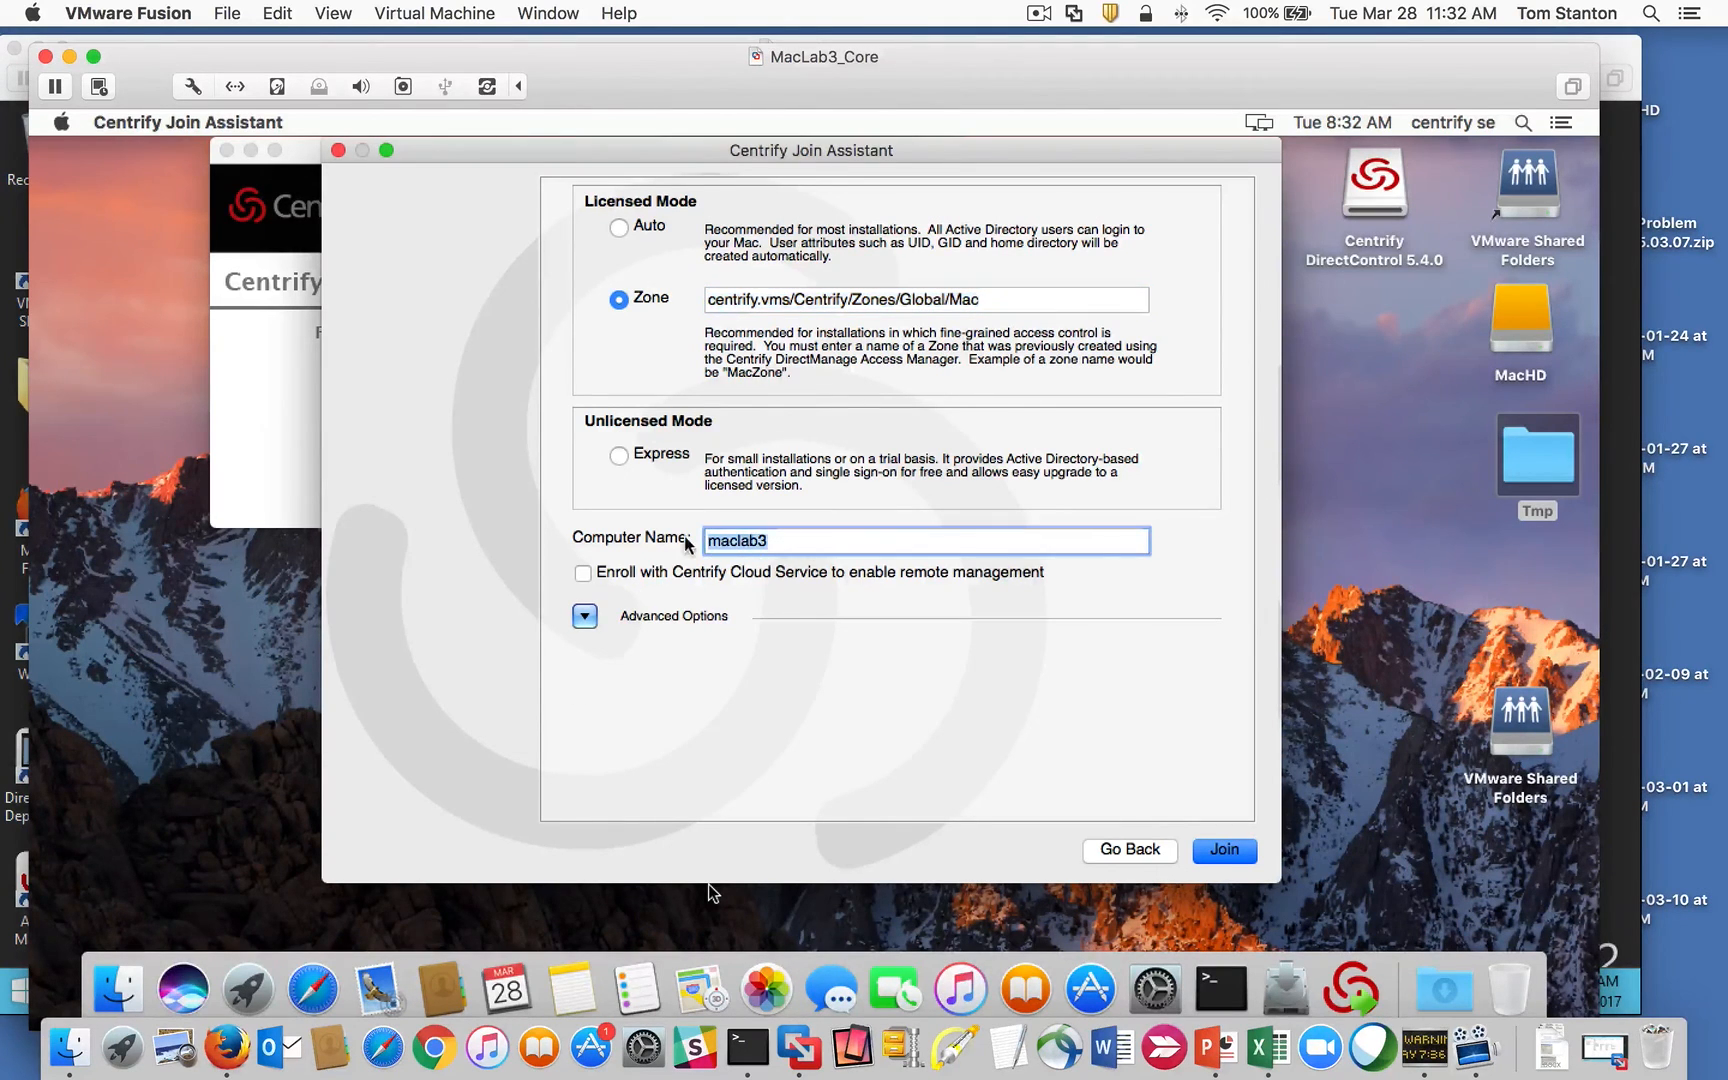
left_click(584, 616)
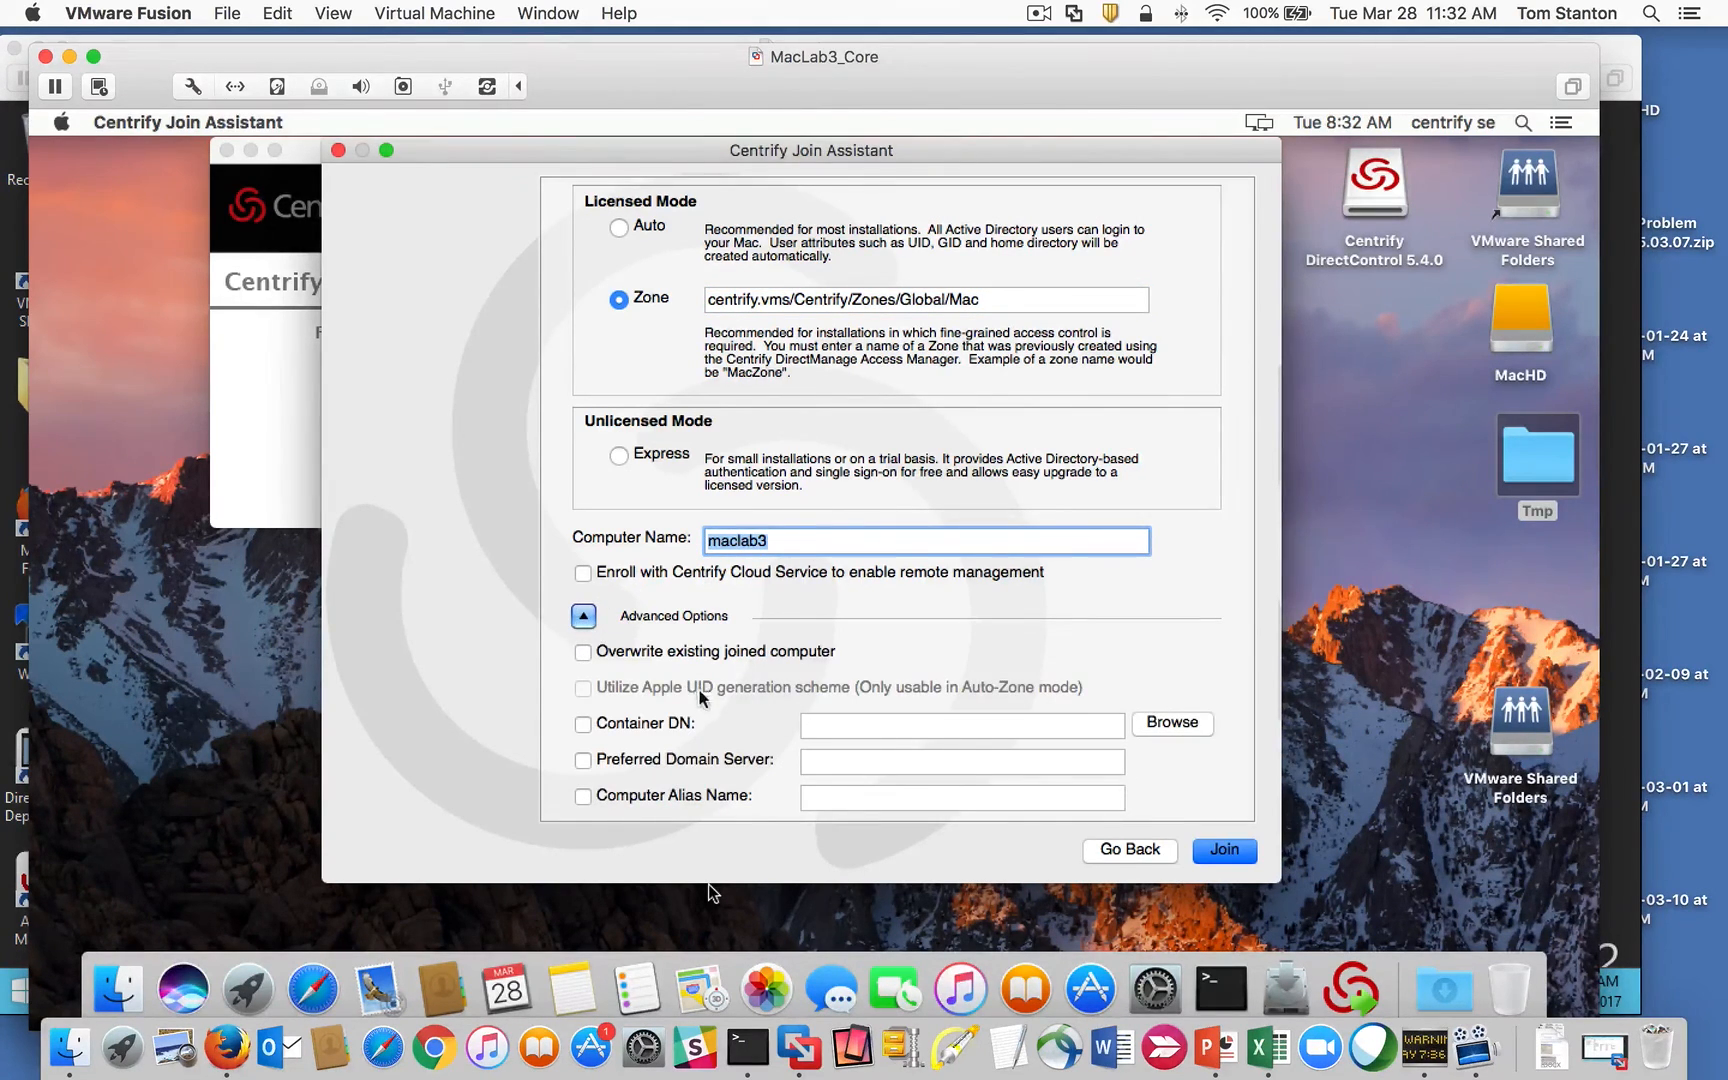
left_click(583, 725)
Step: Set the join container to the Mac_Desktops organizational unit under centrify.vms
left_click(1172, 722)
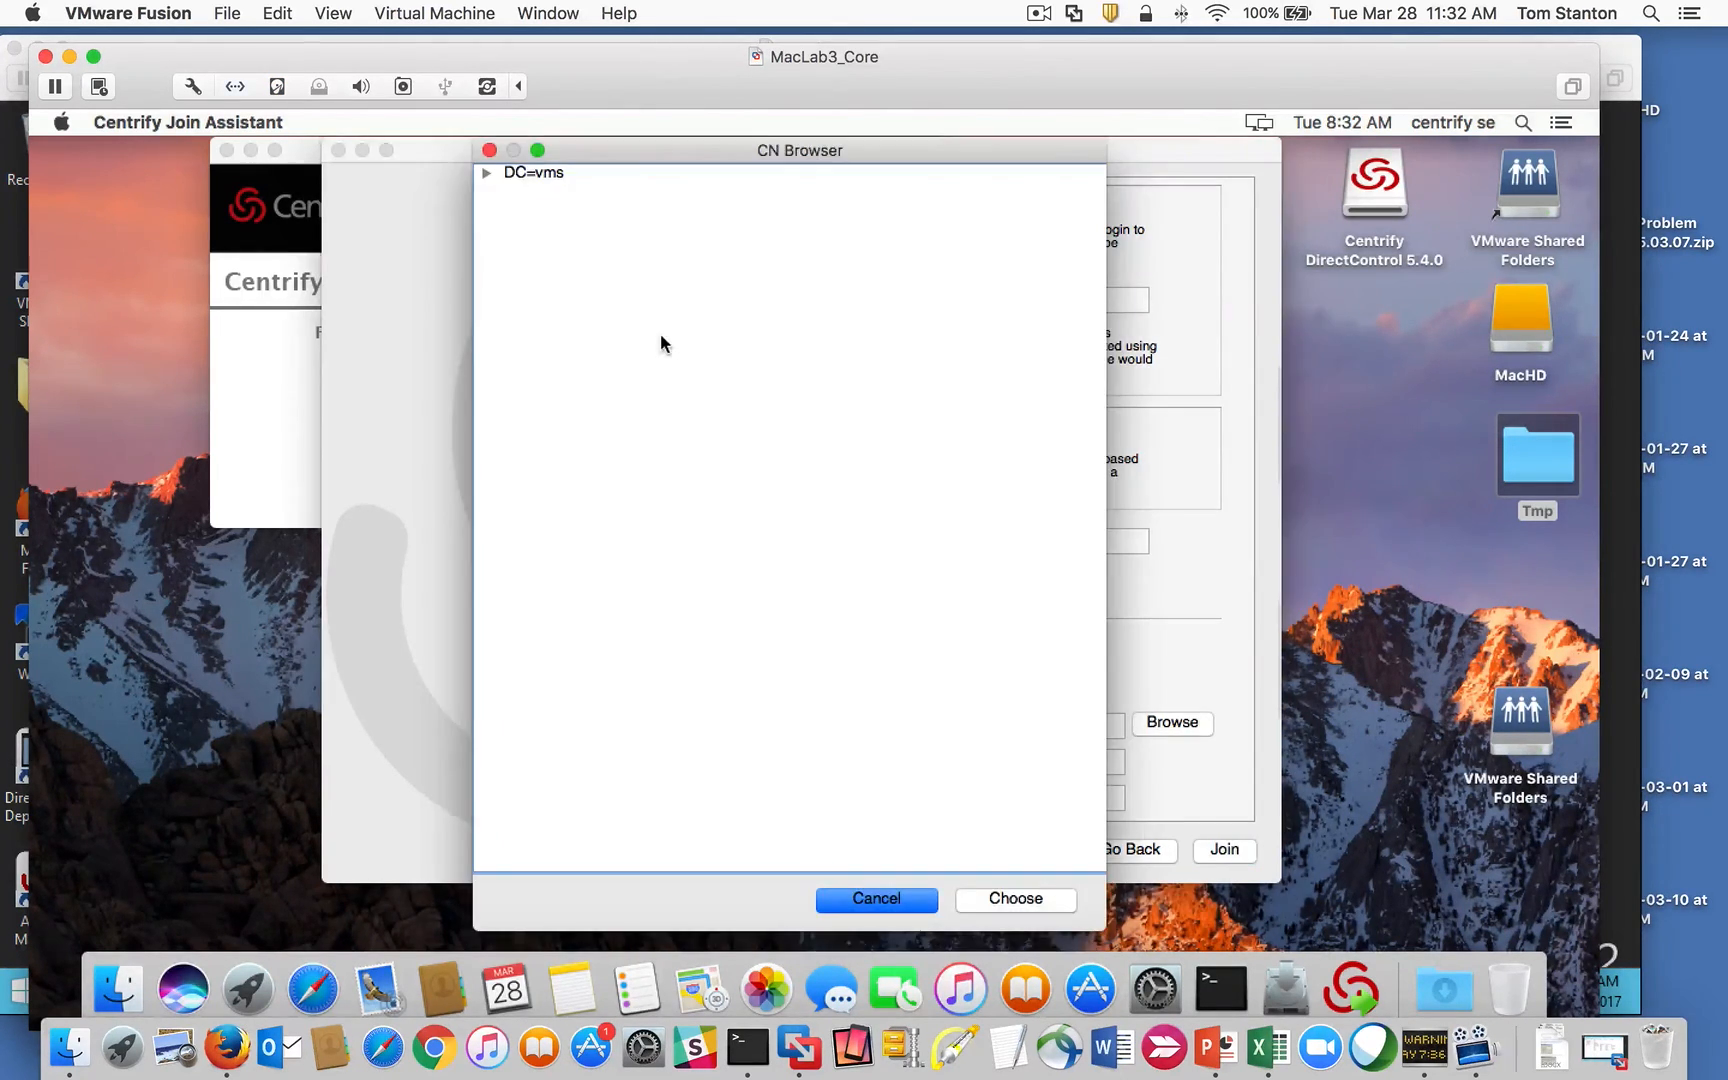
left_click(486, 173)
left_click(512, 192)
left_click(624, 300)
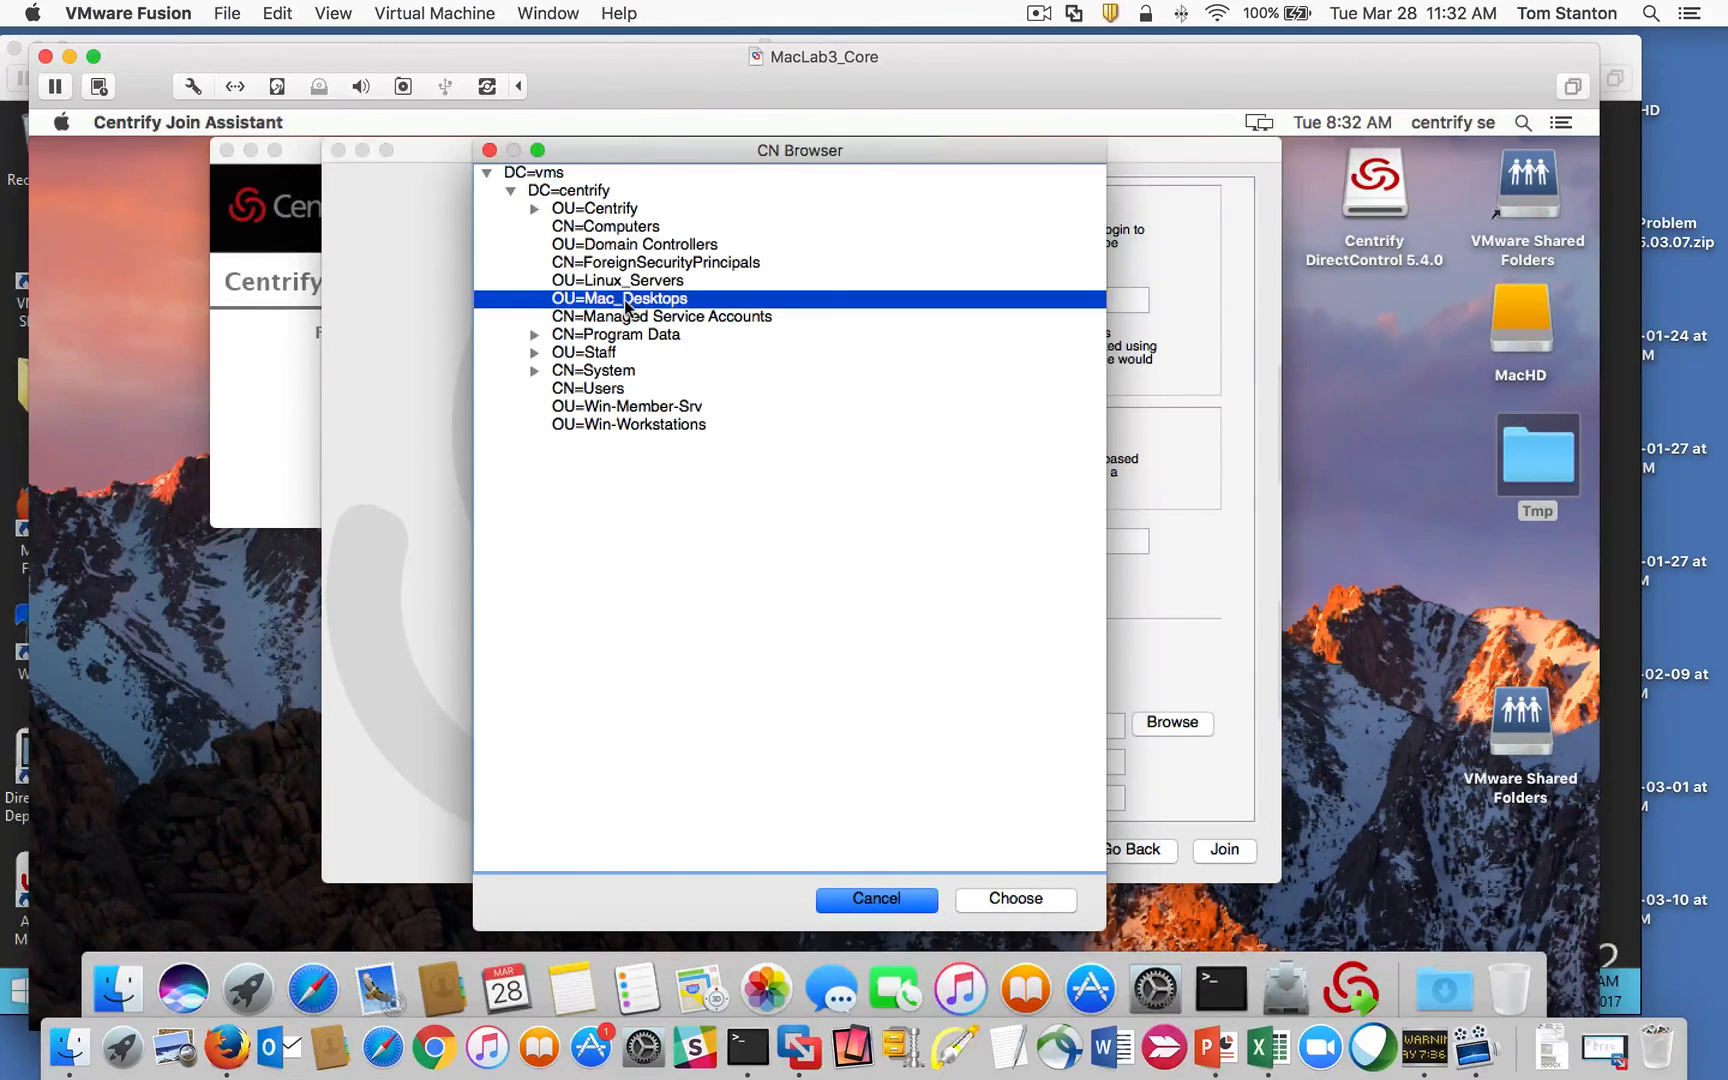
left_click(1031, 900)
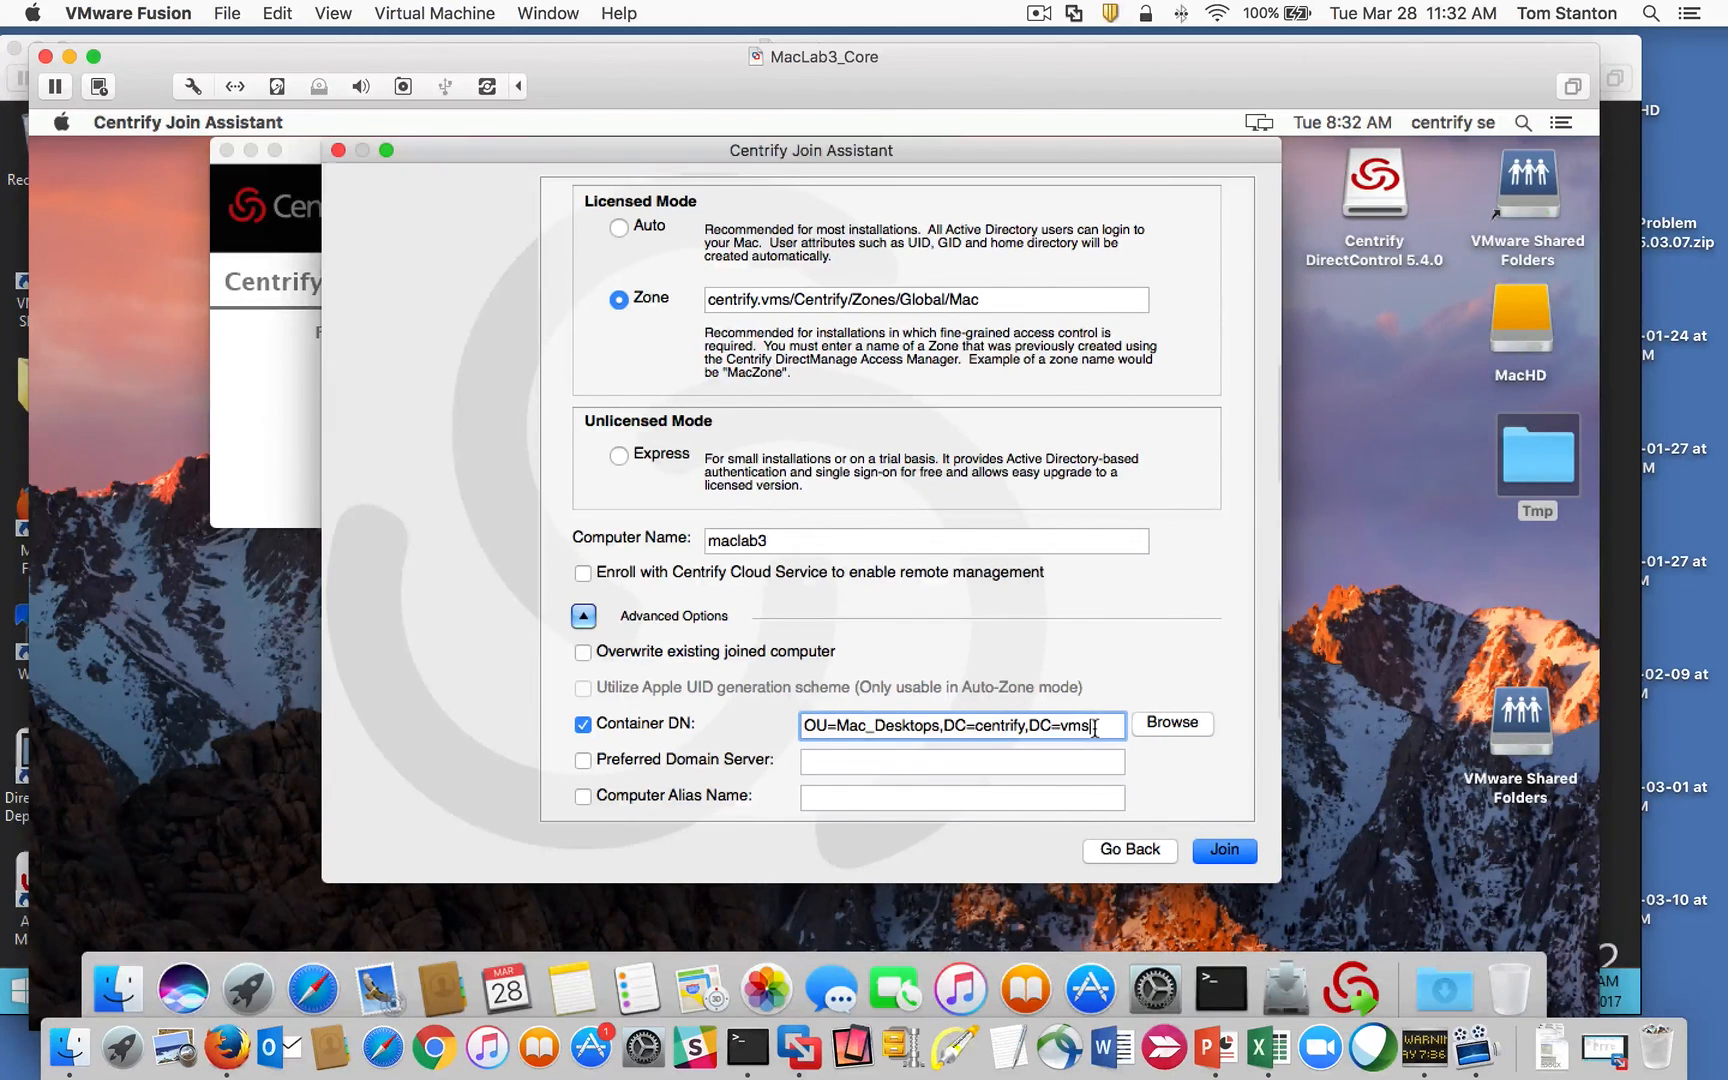
left_click(659, 298)
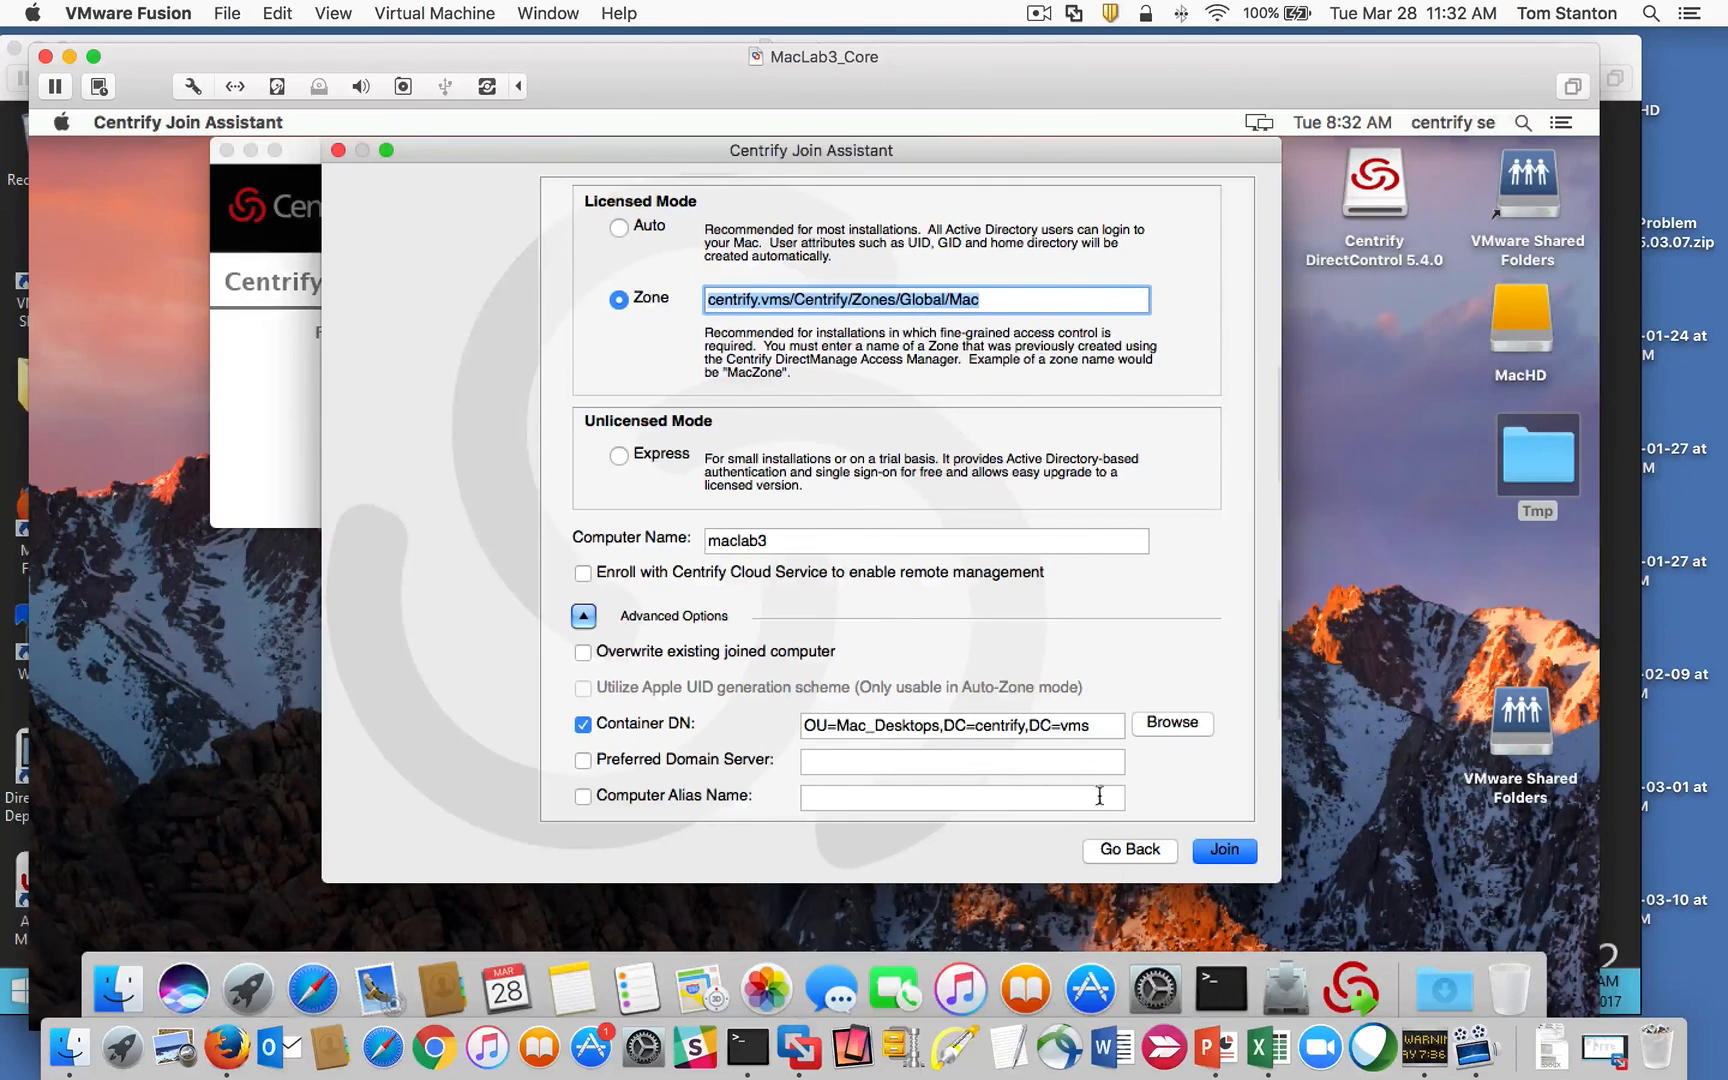
Step: Join the Mac to centrify.vms and finish the join assistant
left_click(1229, 857)
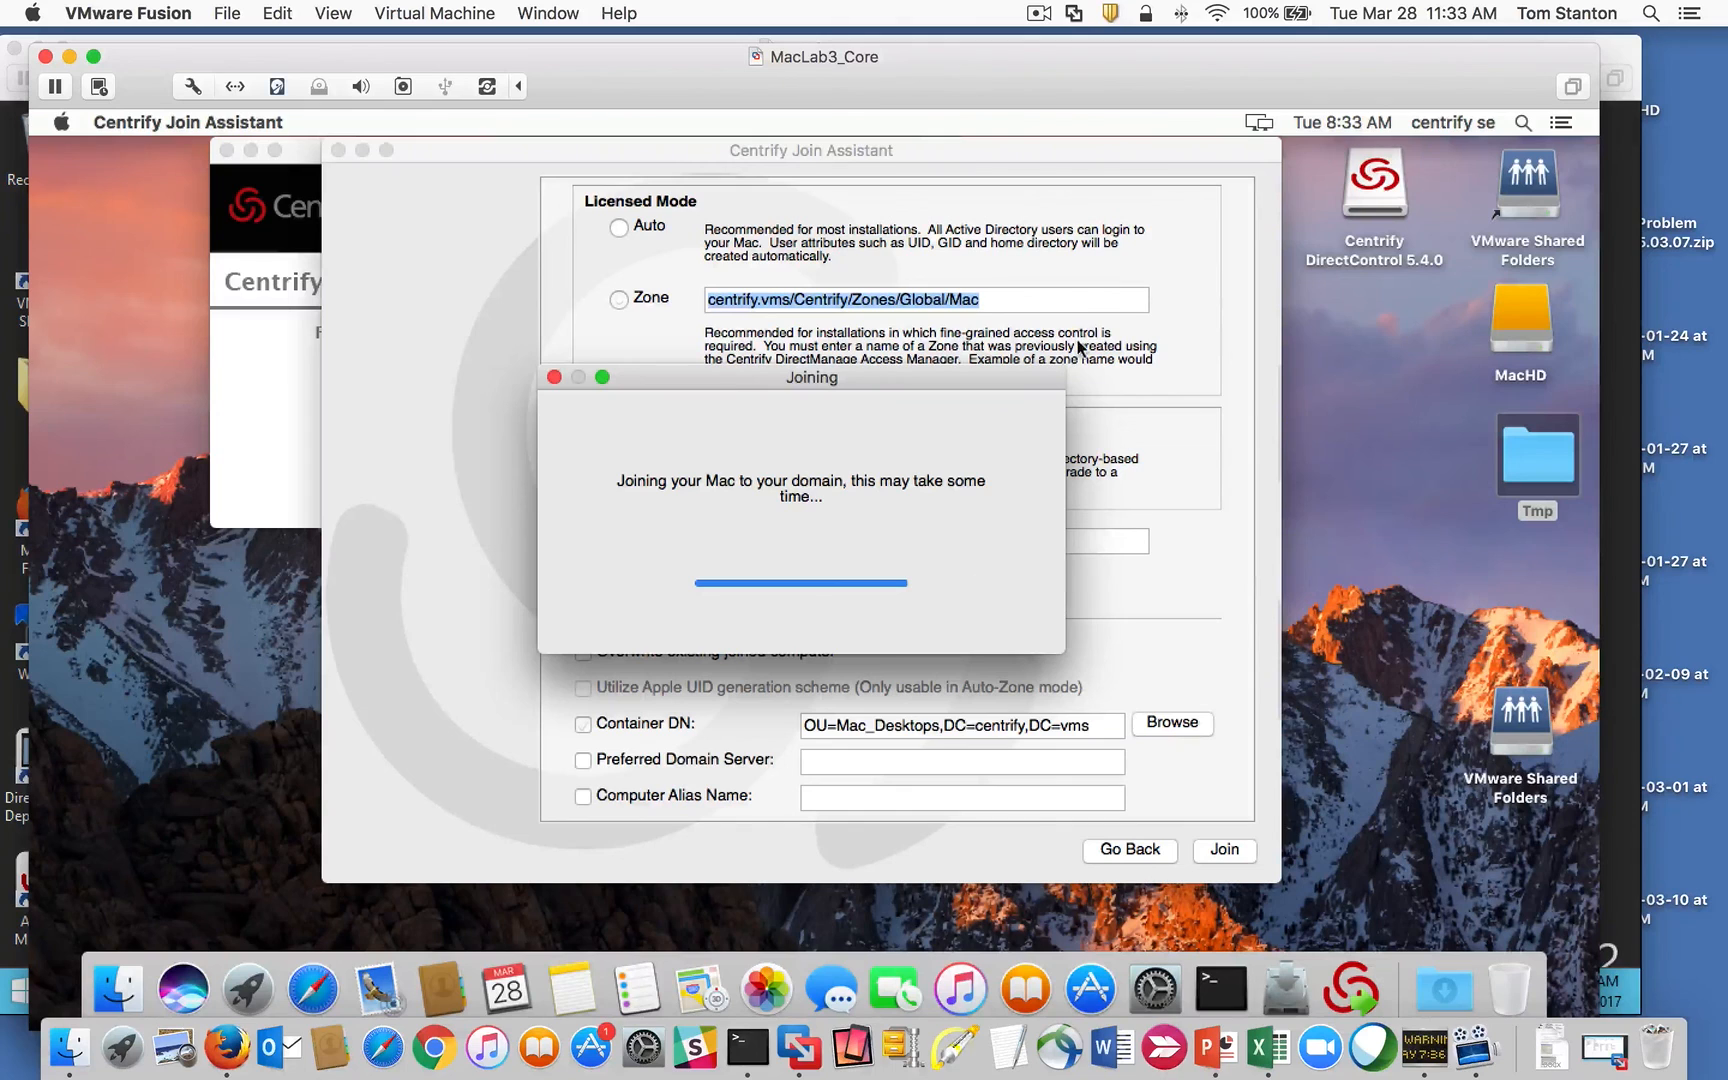
left_click(1040, 13)
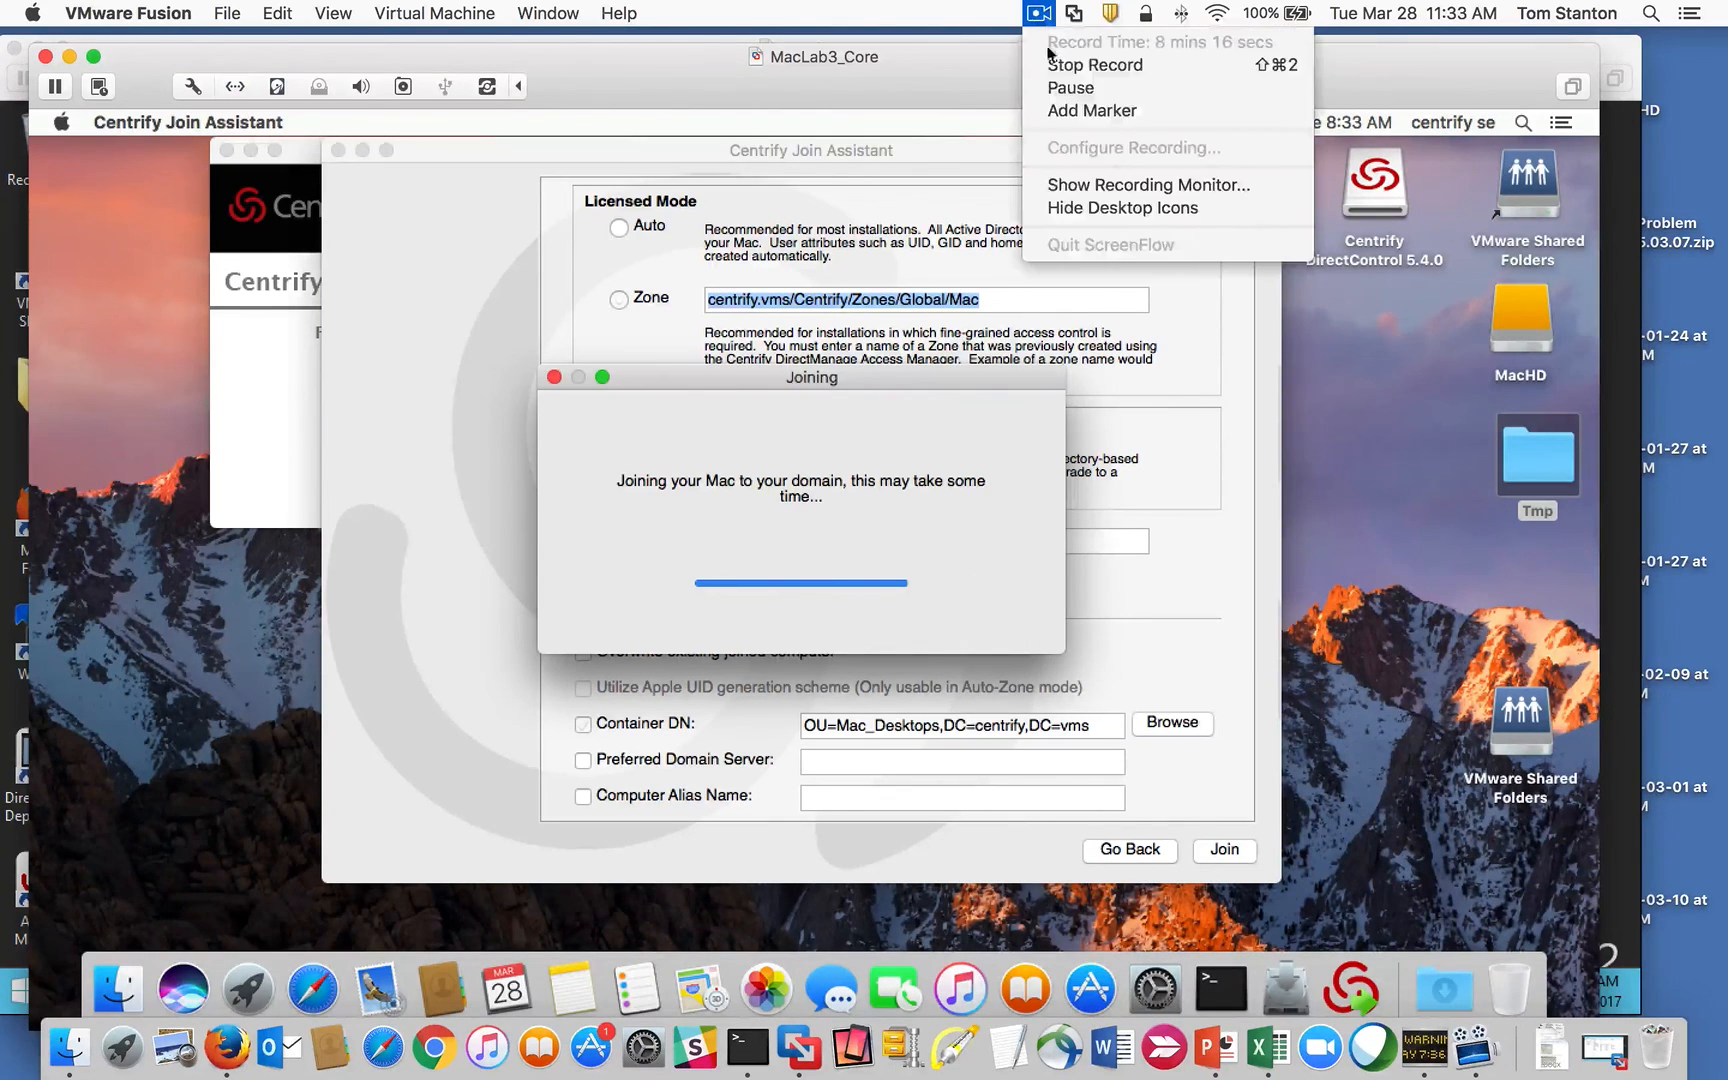
left_click(1085, 86)
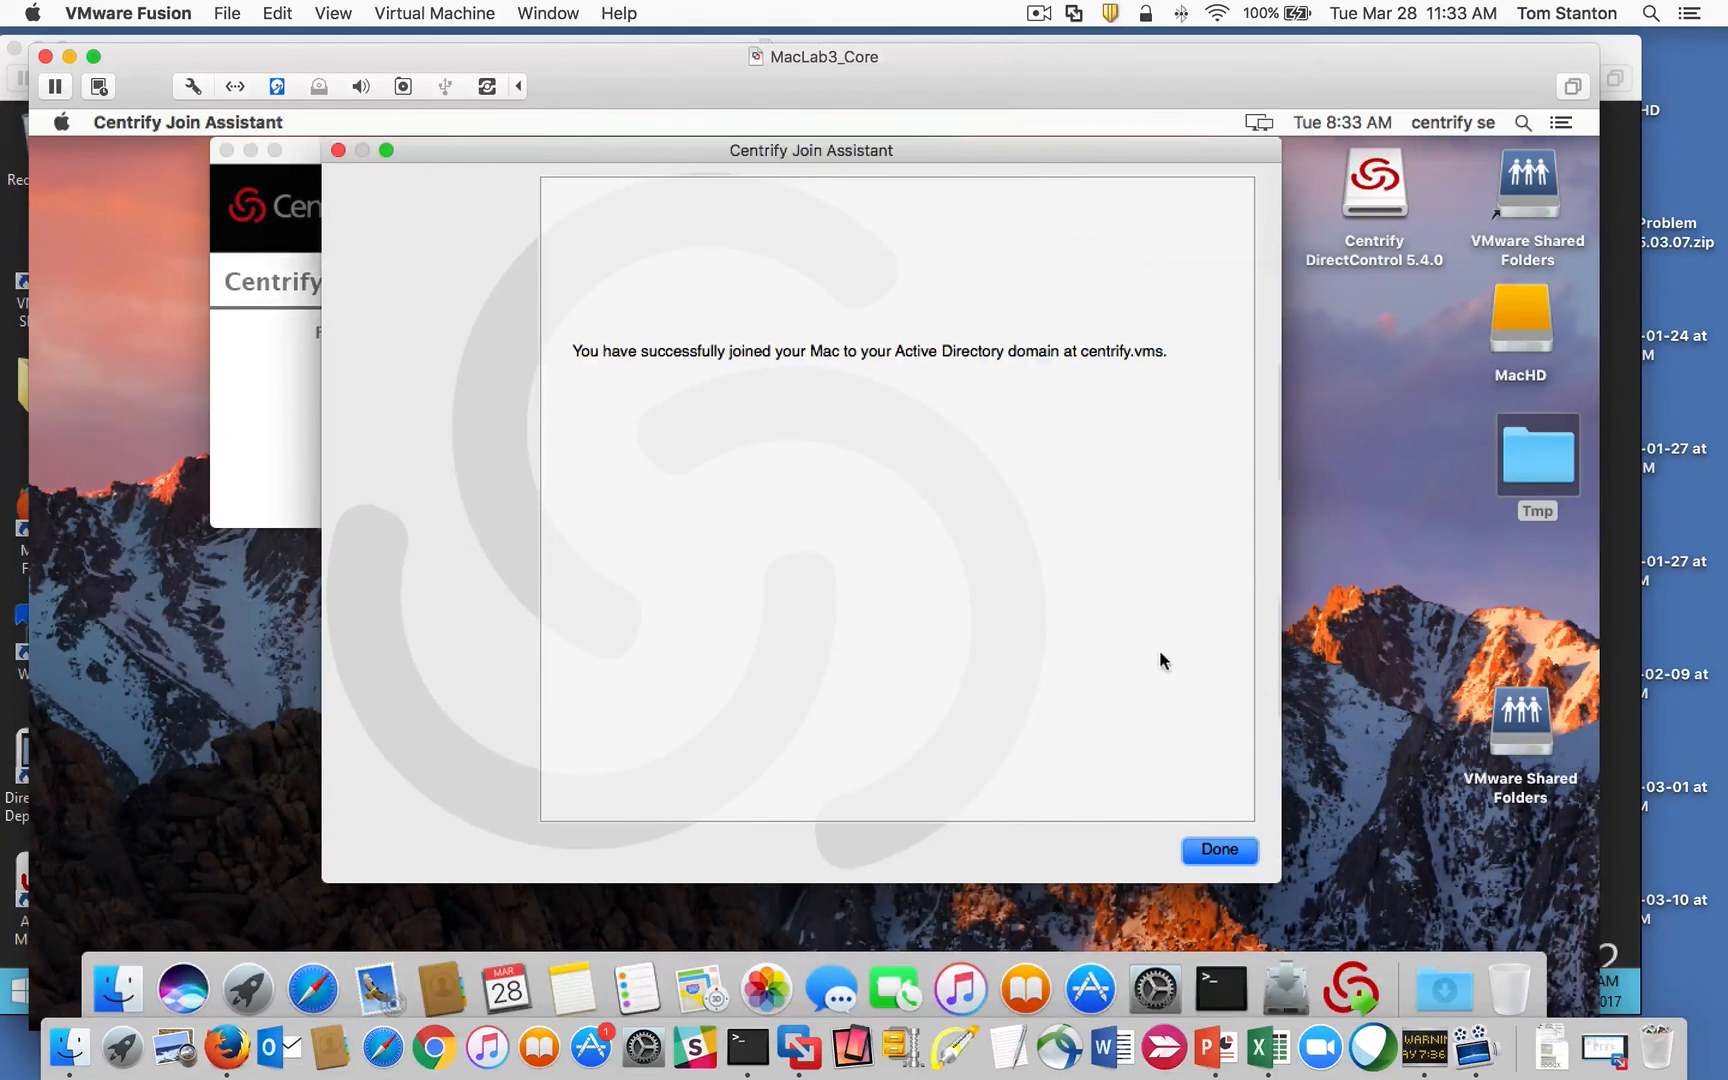
left_click(1206, 850)
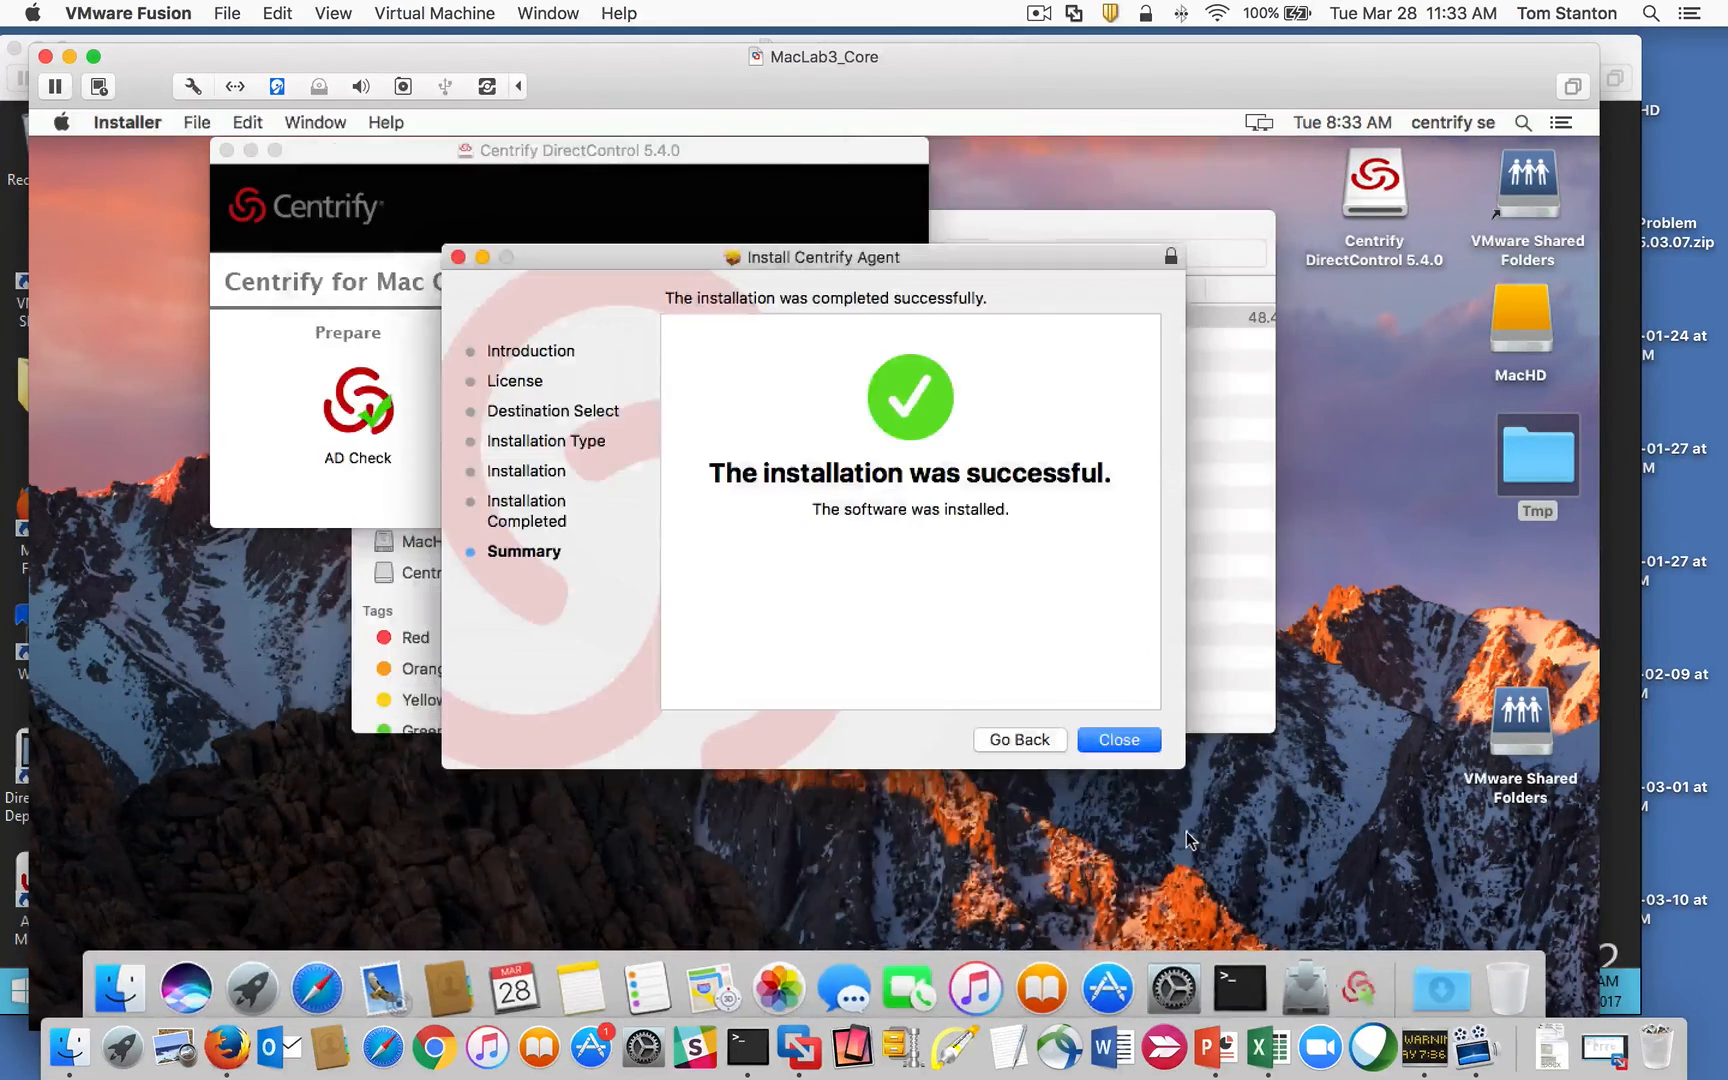
Step: Close the installer and DirectControl windows and open Terminal from the Dock
left_click(1110, 735)
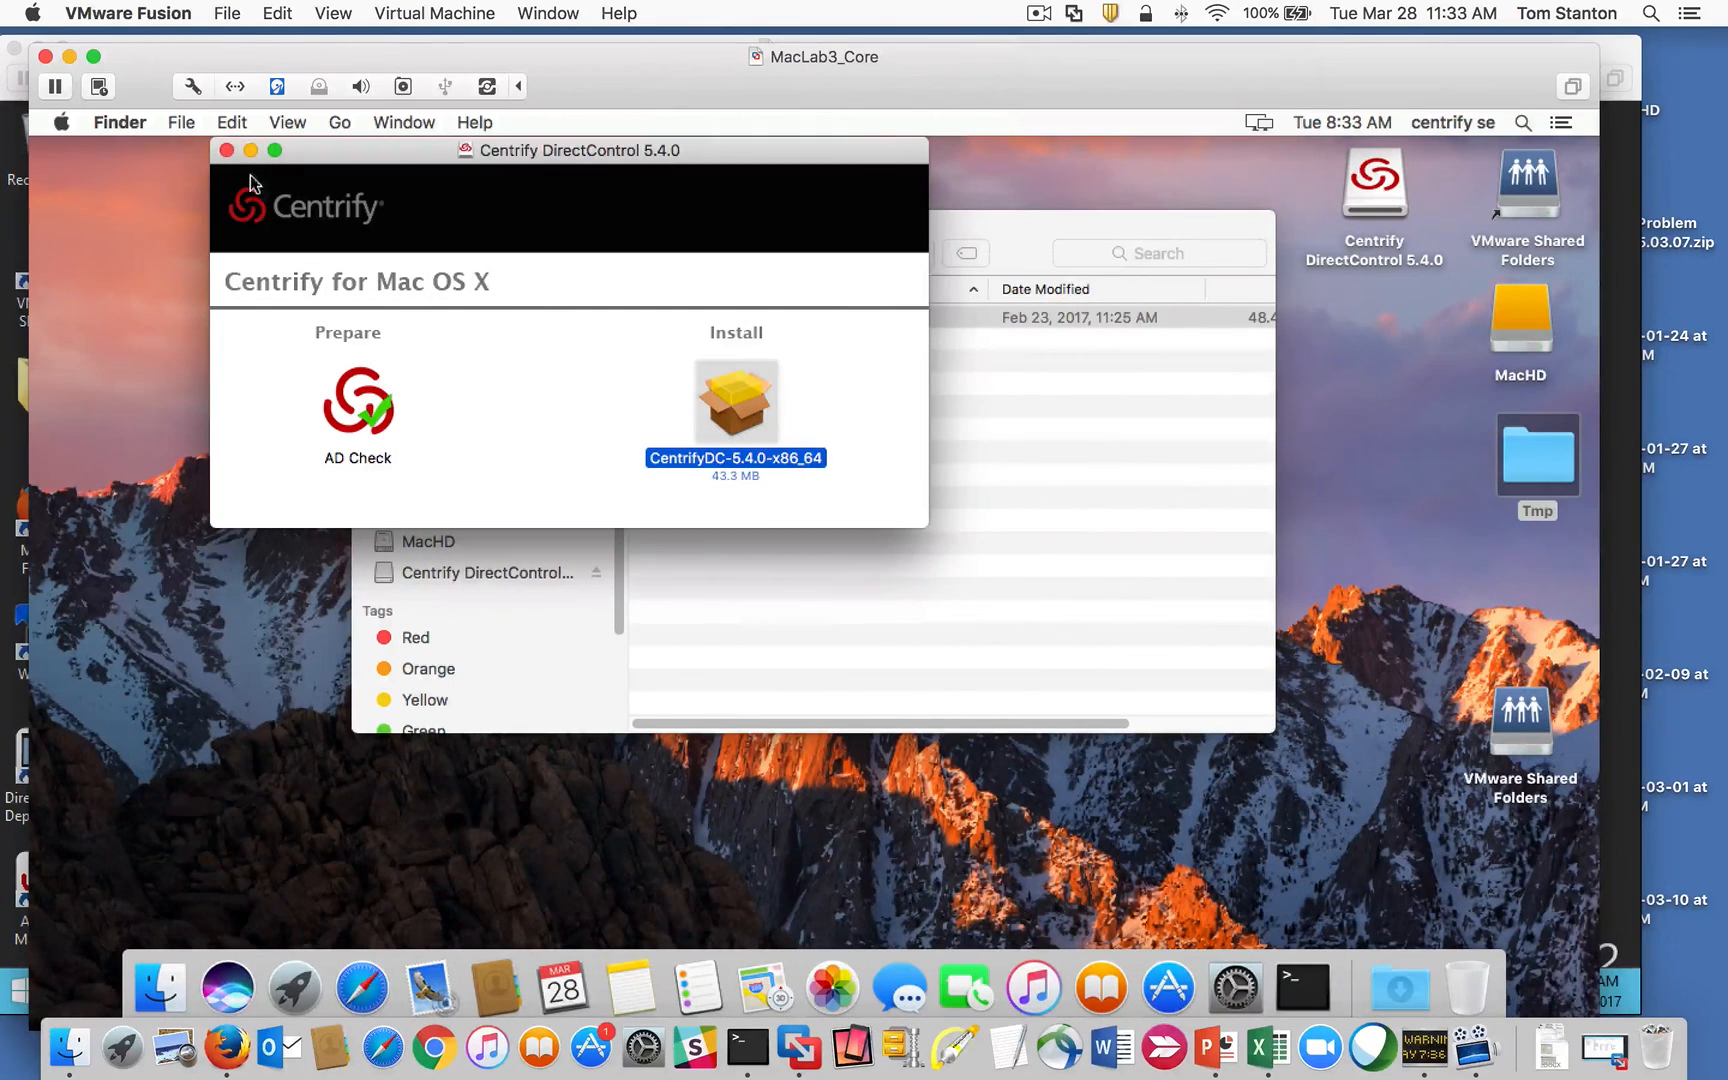
left_click(227, 150)
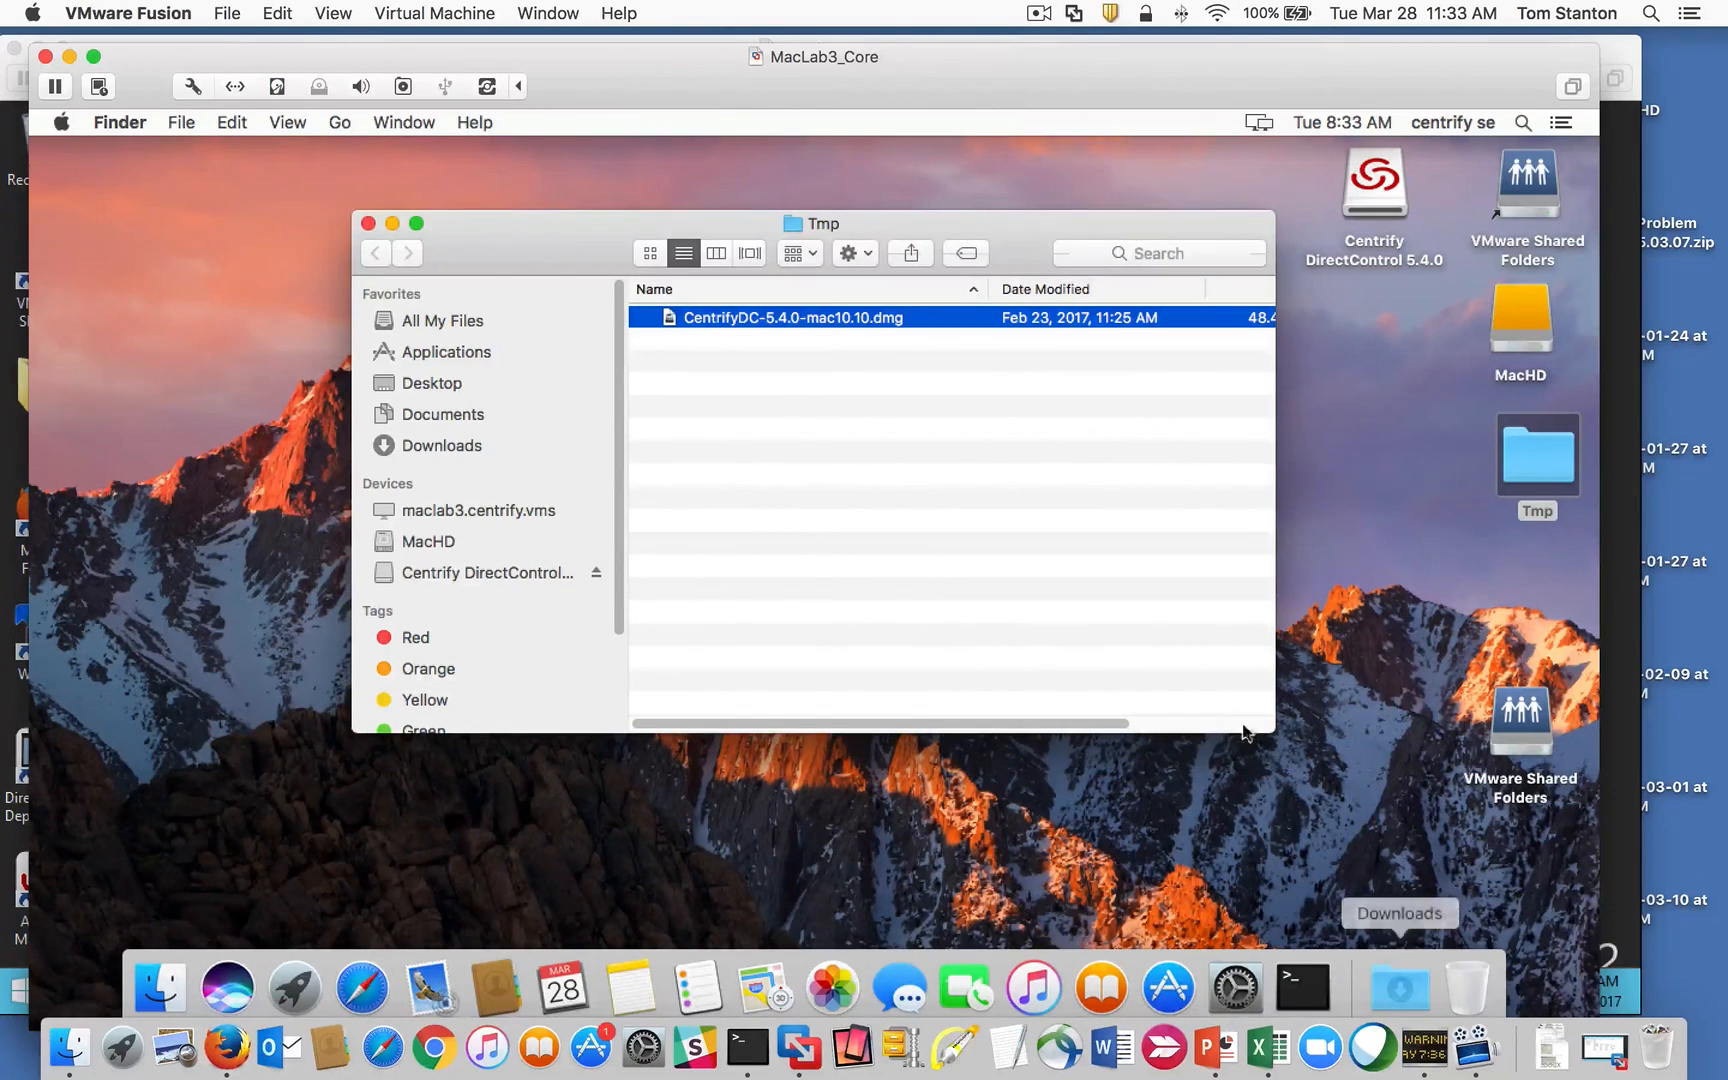
left_click(1303, 985)
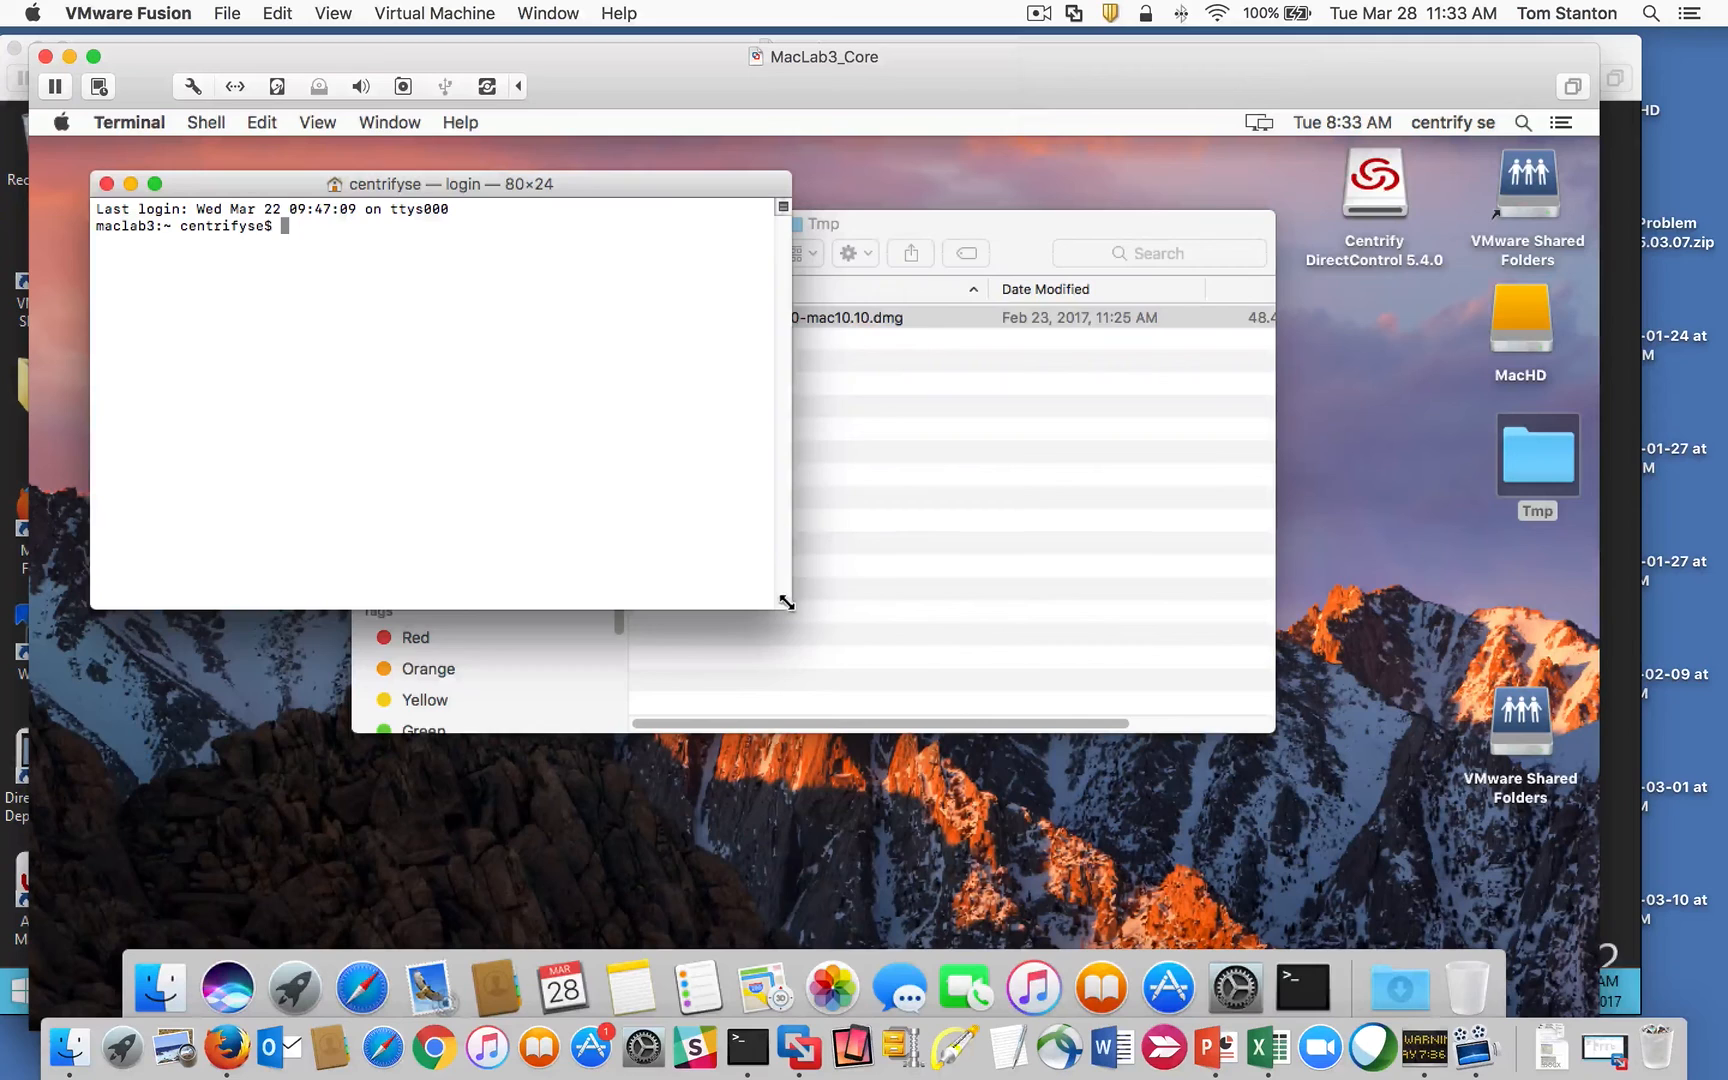
Step: Enlarge the Terminal window and run adinfo
left_click_drag(789, 606, 1411, 826)
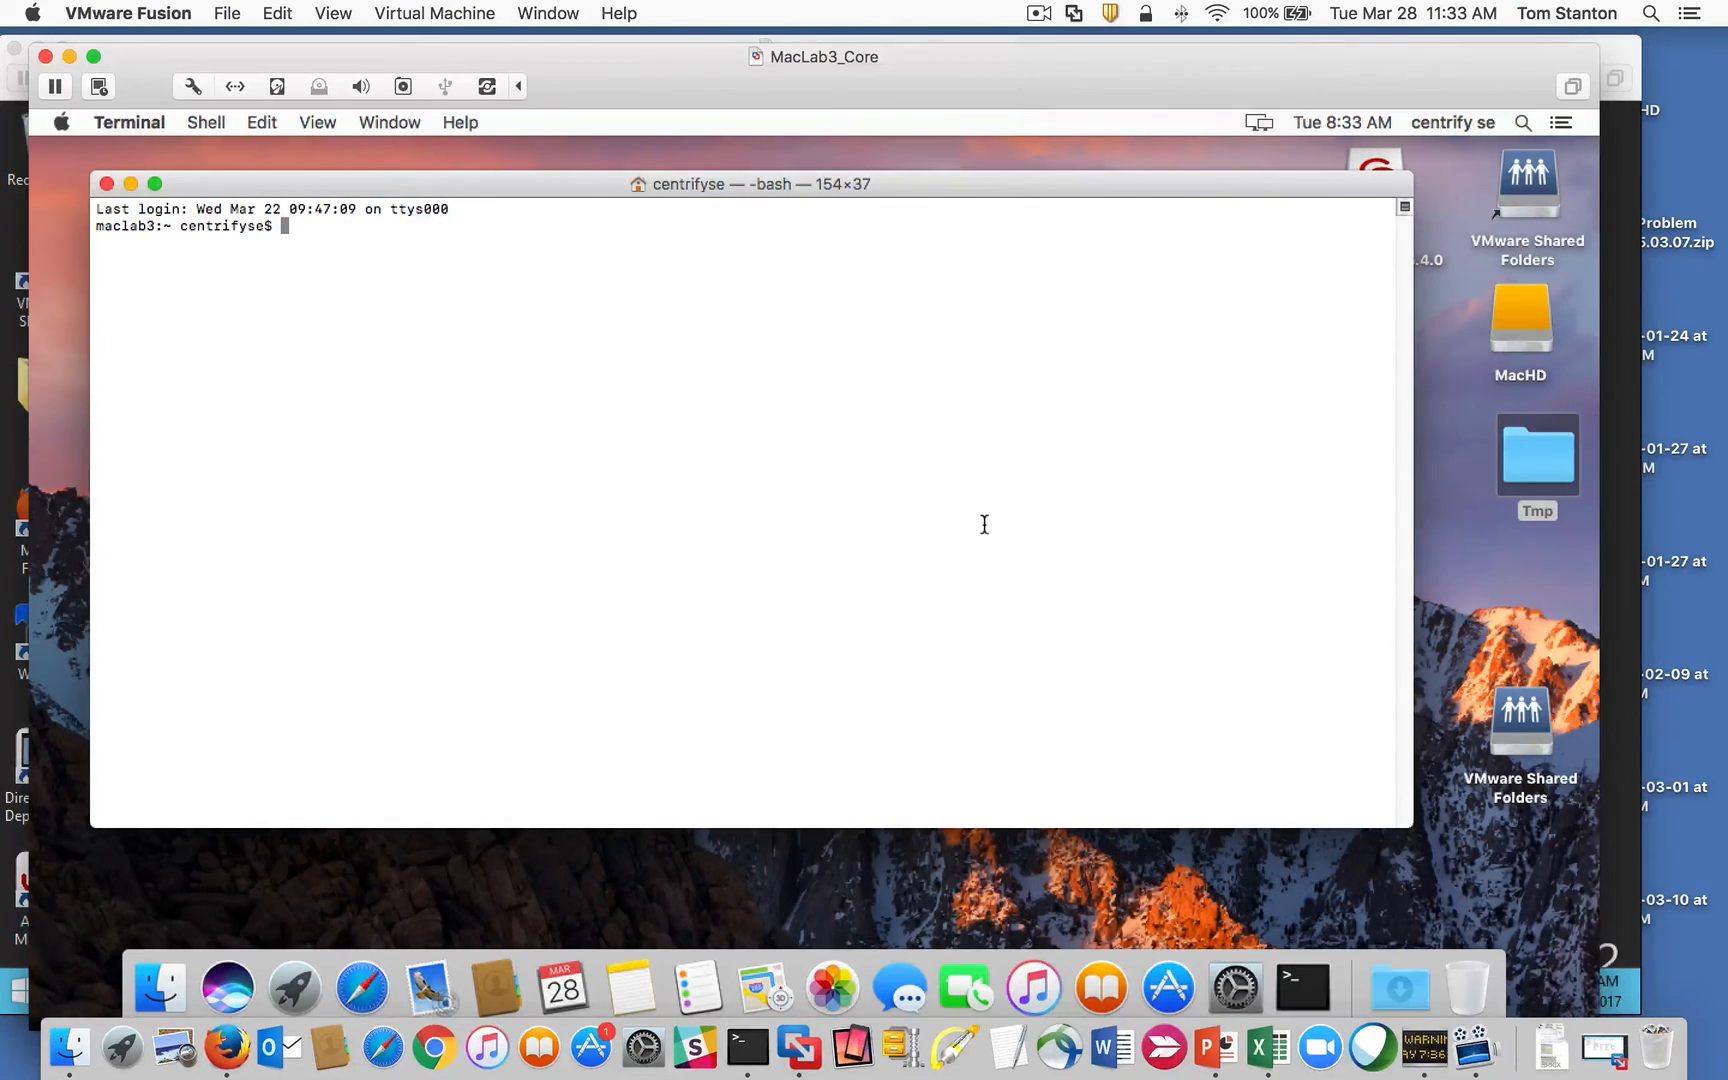
type("adfinfo")
key("BackSpace")
key("BackSpace")
key("BackSpace")
key("BackSpace")
key("BackSpace")
key("BackSpace")
type("dinfo")
key("Return")
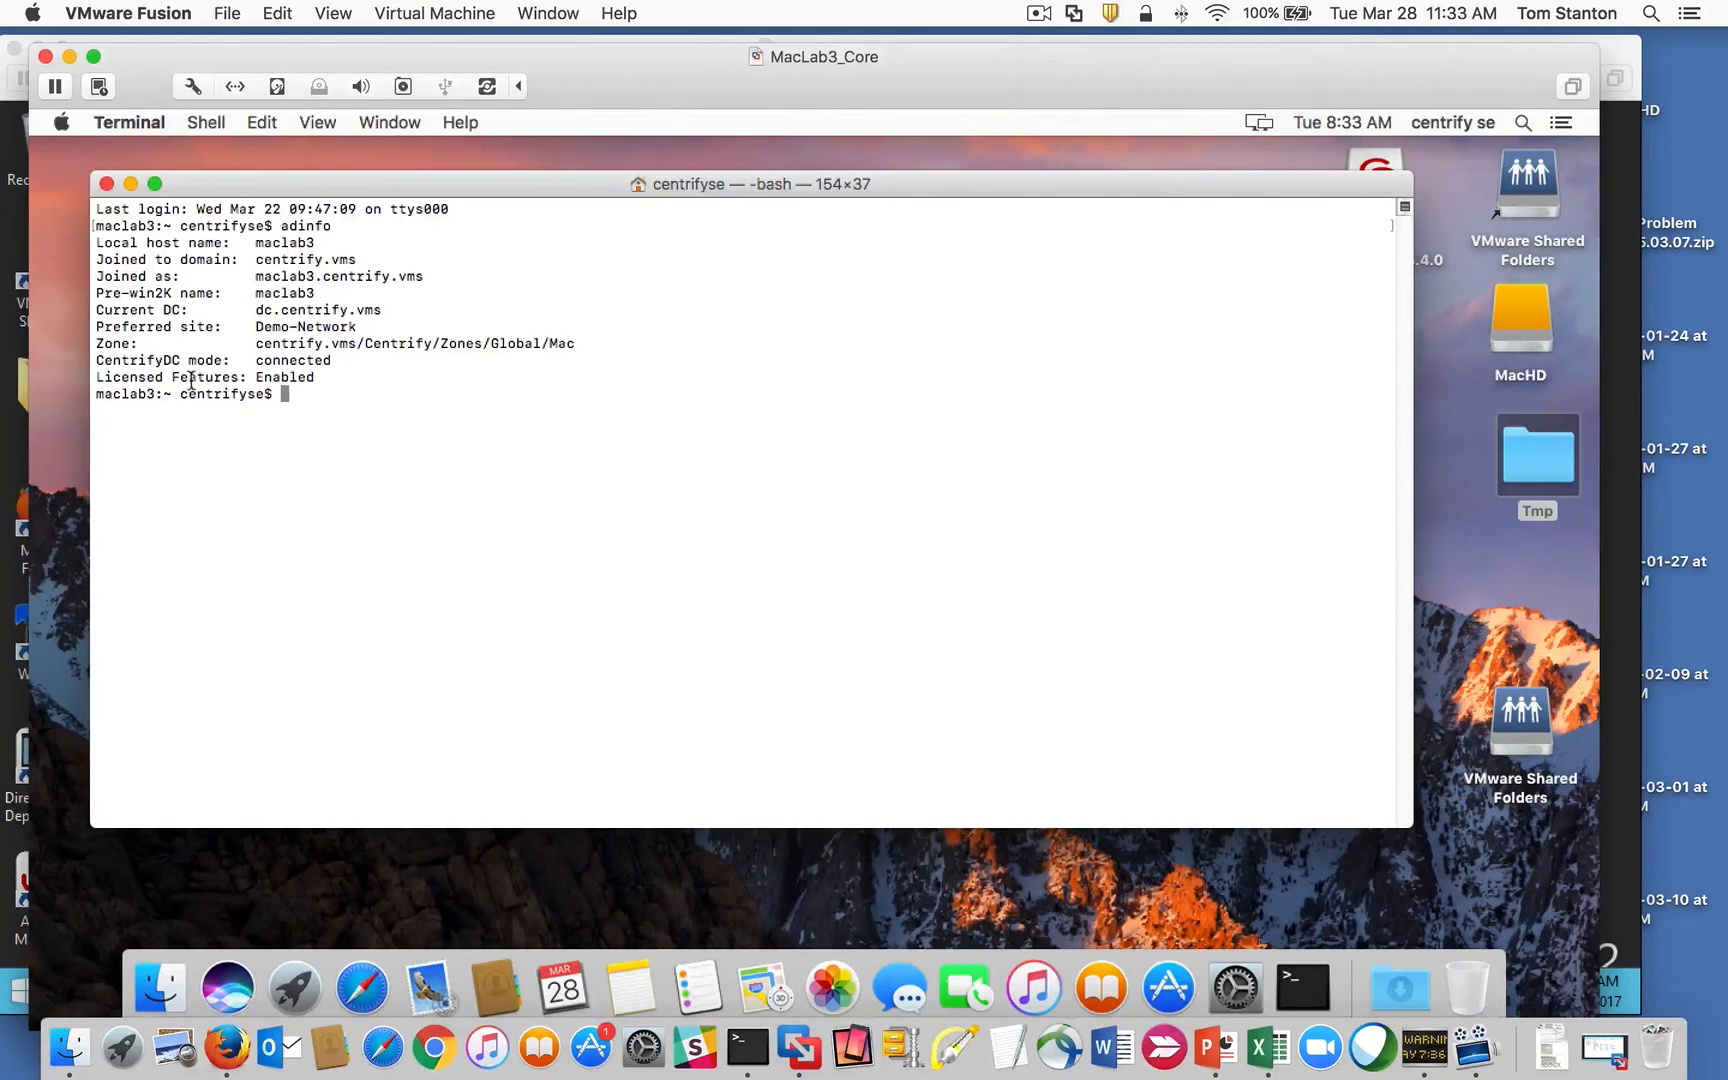
Step: Highlight adinfo's connected mode, Enabled licensing, Demo-Network site, maclab3 name and zone path
left_click_drag(148, 362, 322, 375)
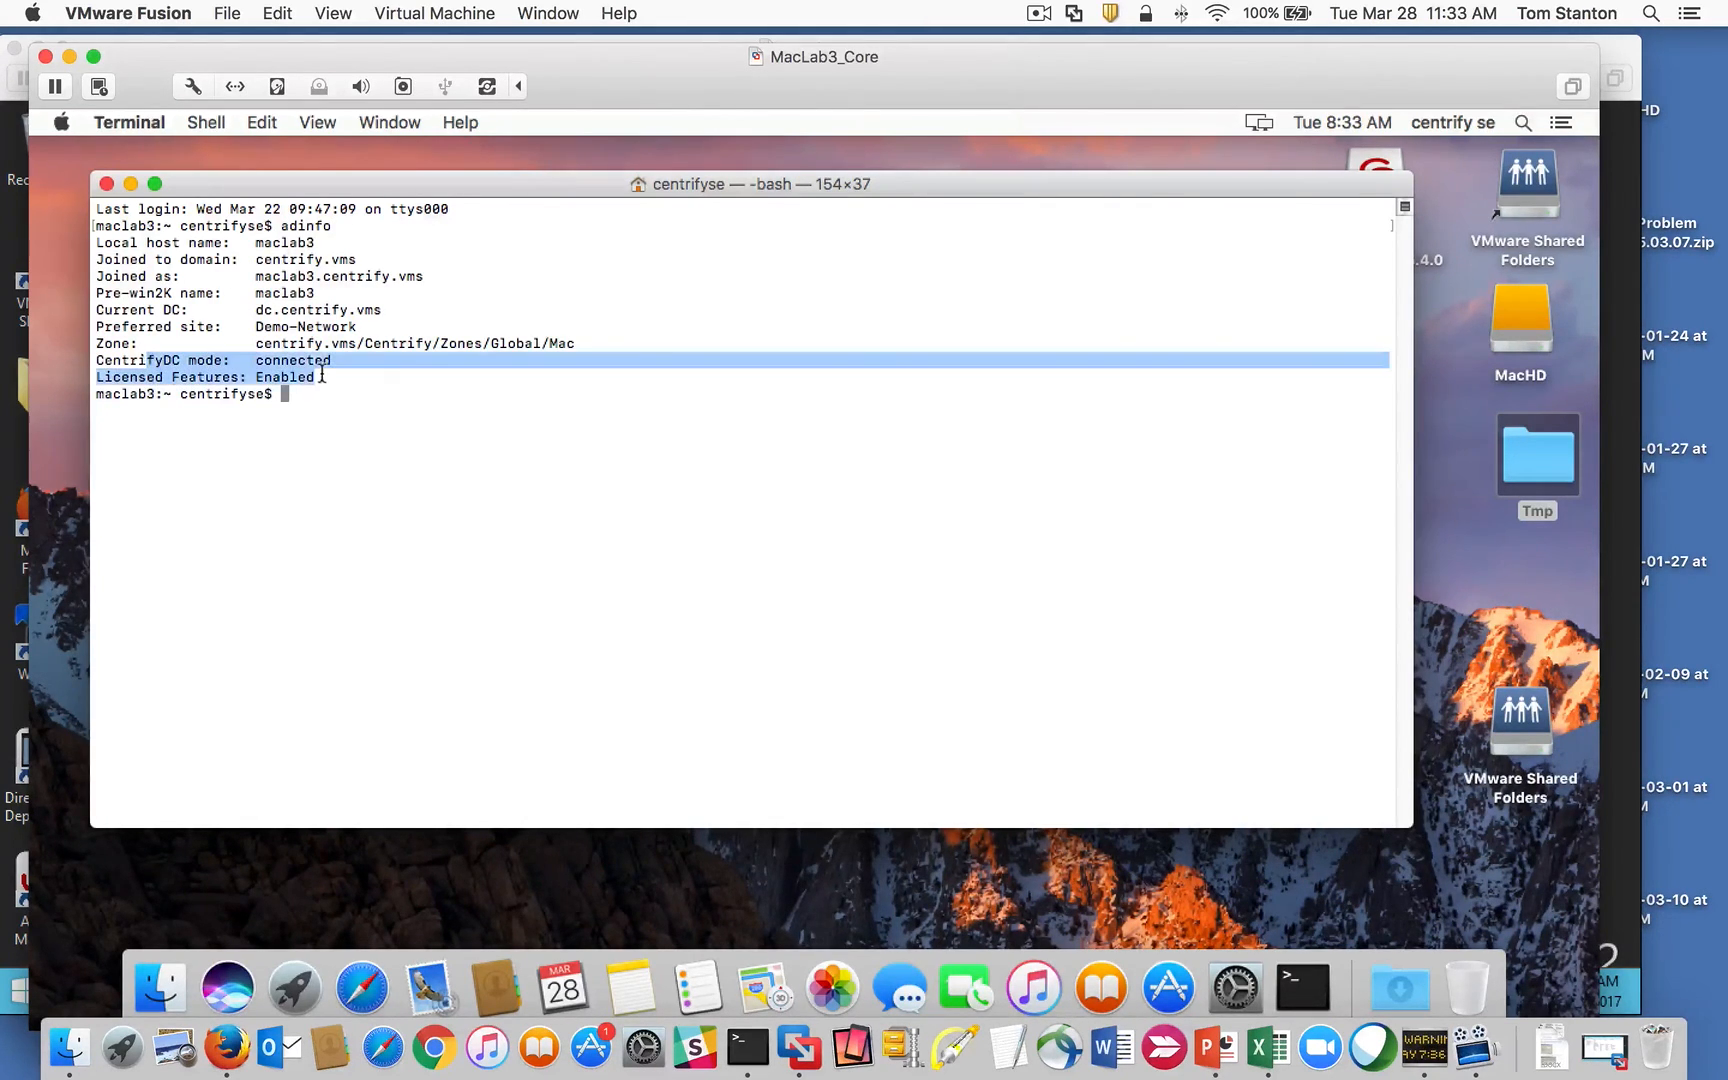
double_click(270, 358)
double_click(275, 377)
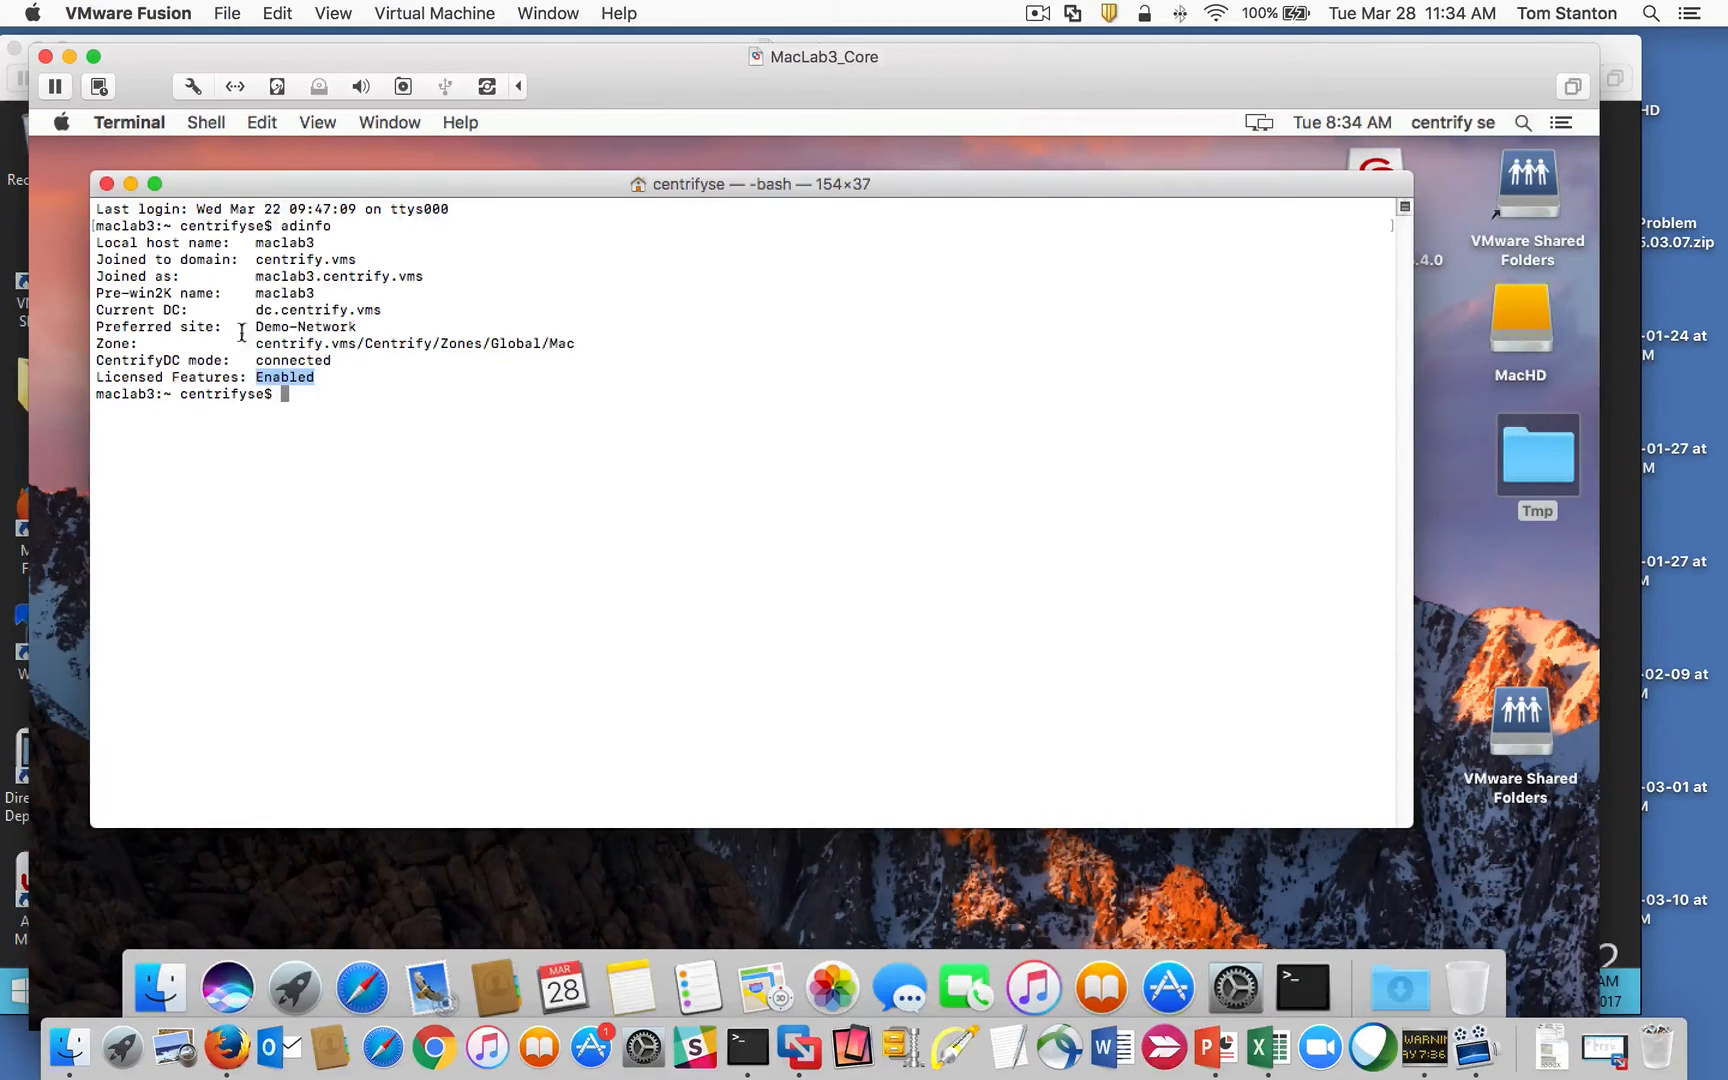
left_click_drag(250, 327, 421, 317)
double_click(269, 274)
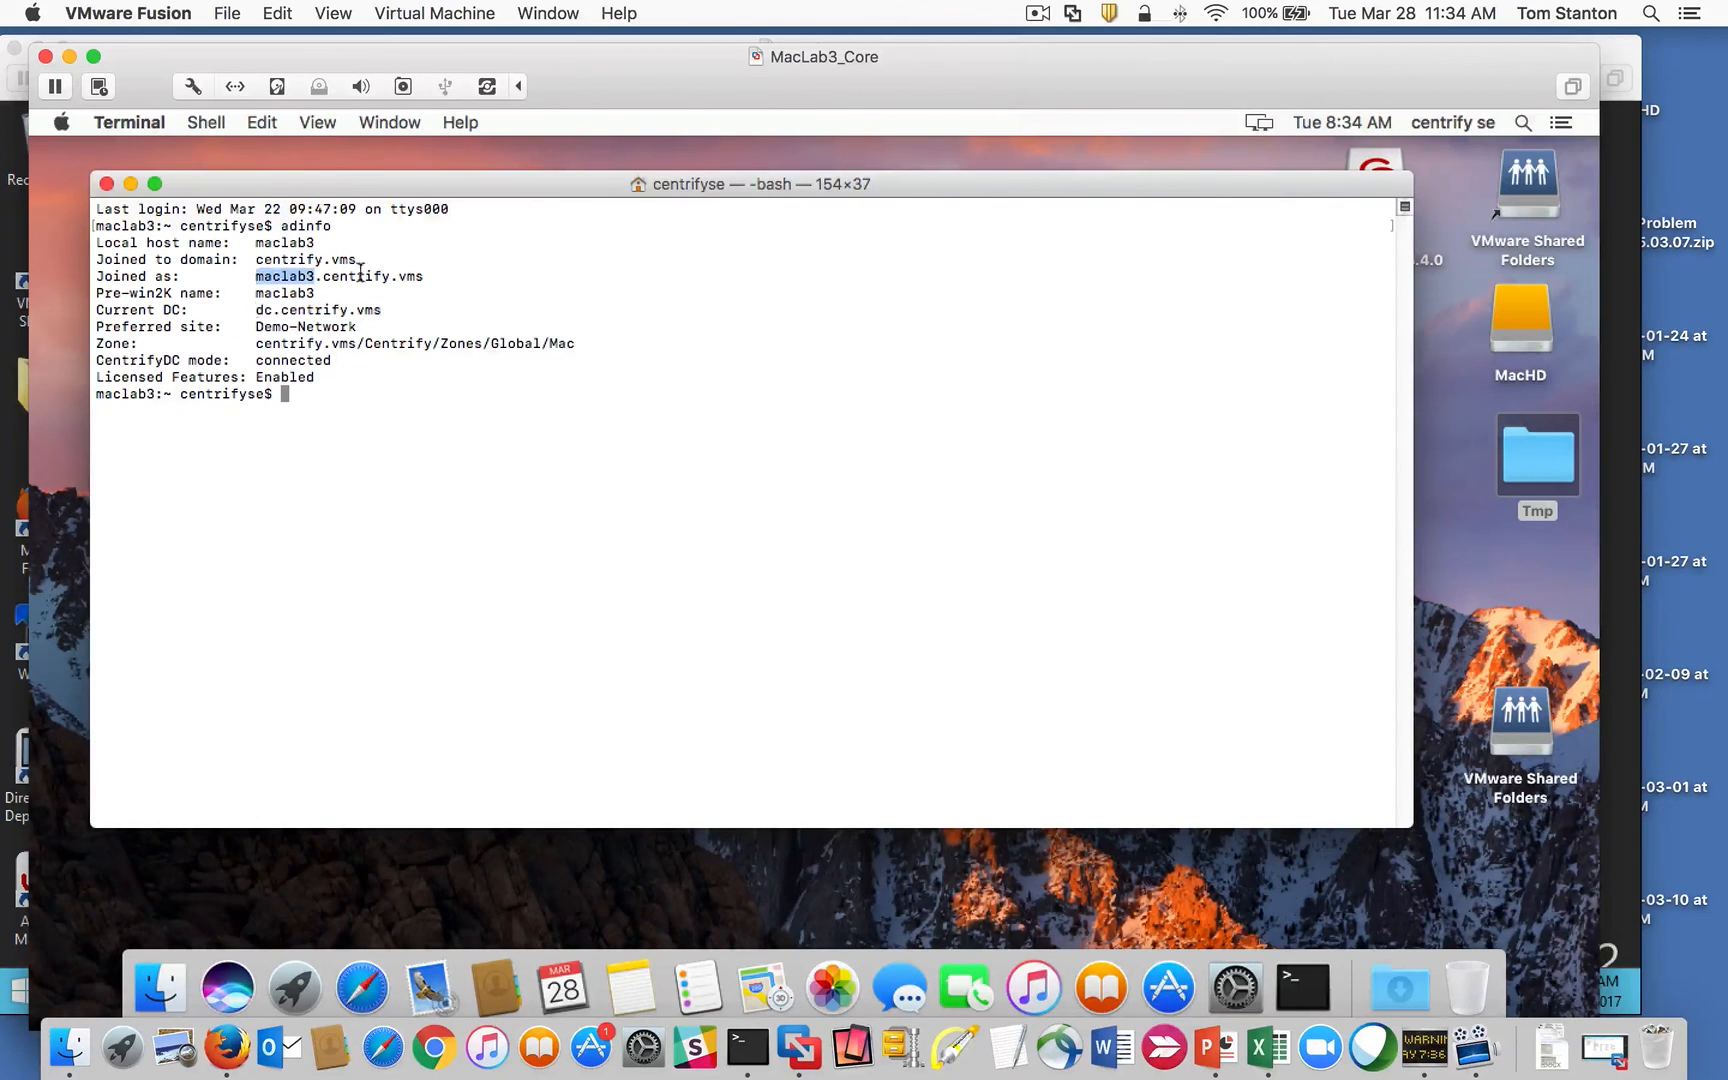
left_click_drag(588, 343, 299, 343)
left_click(301, 330)
Step: Run adquery user to look up an Active Directory user
type("adquyer")
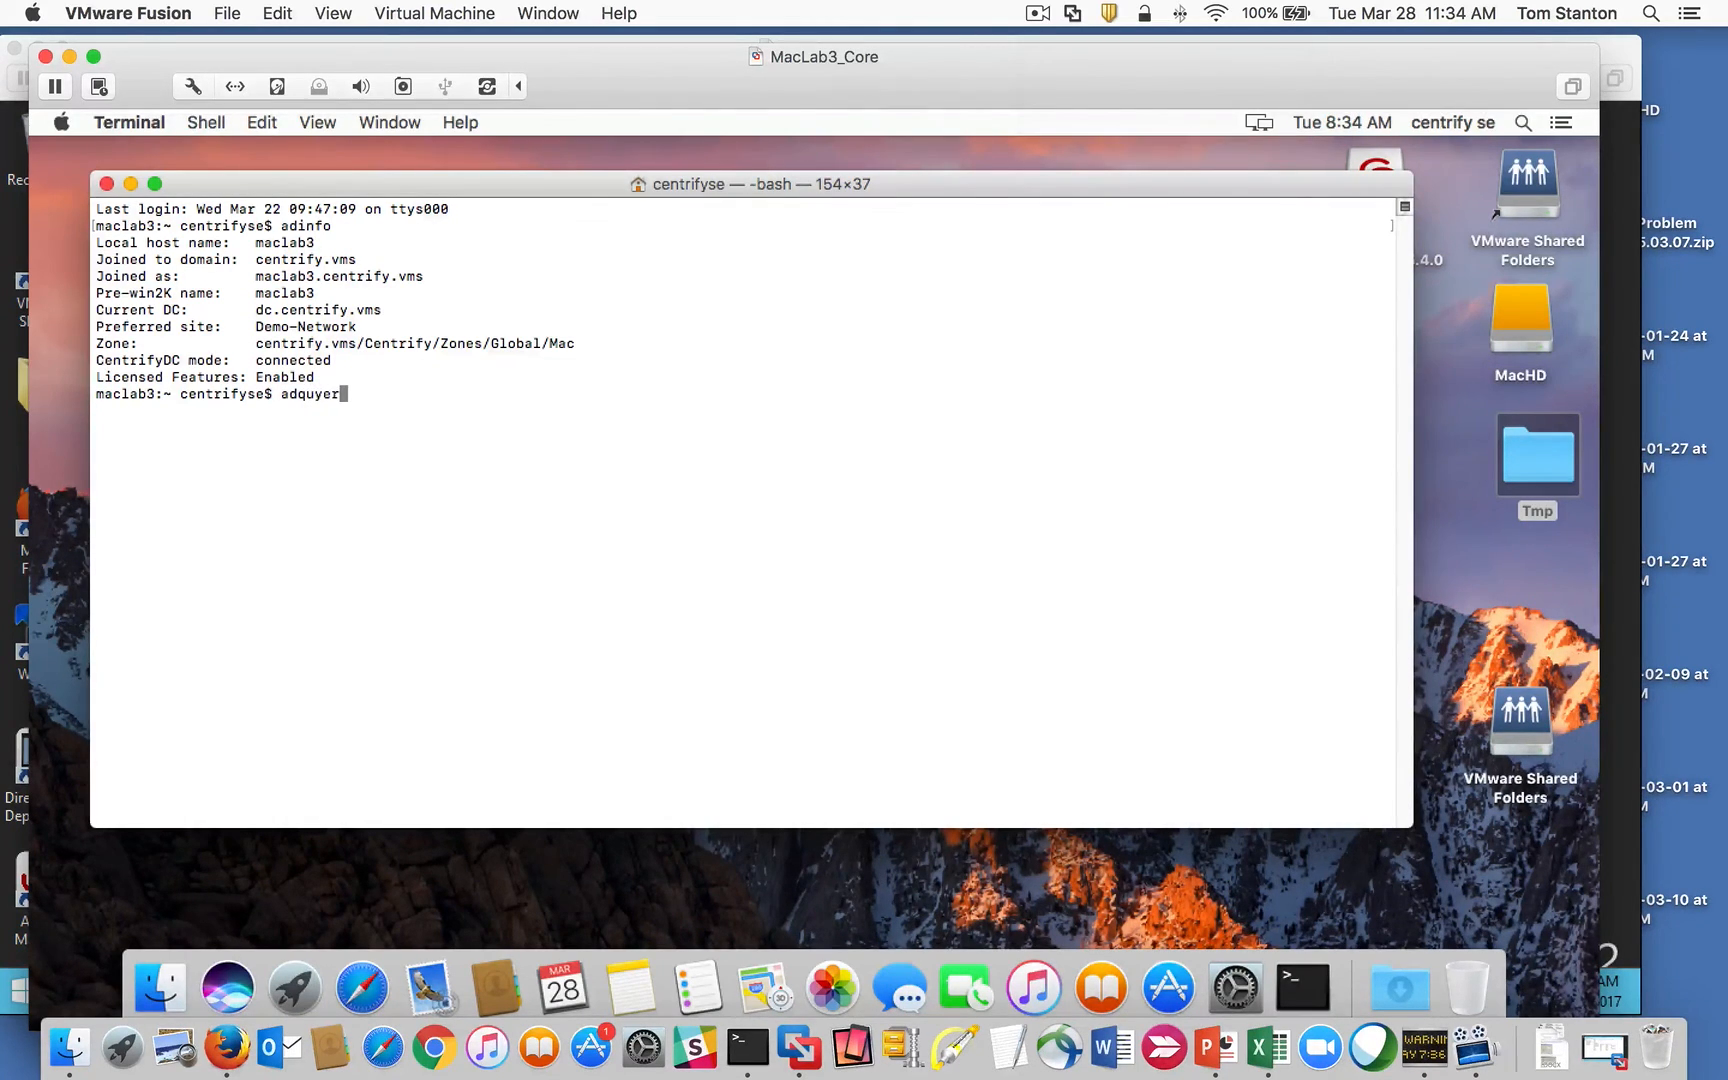
key("BackSpace")
key("BackSpace")
key("BackSpace")
type("ery user")
key("Return")
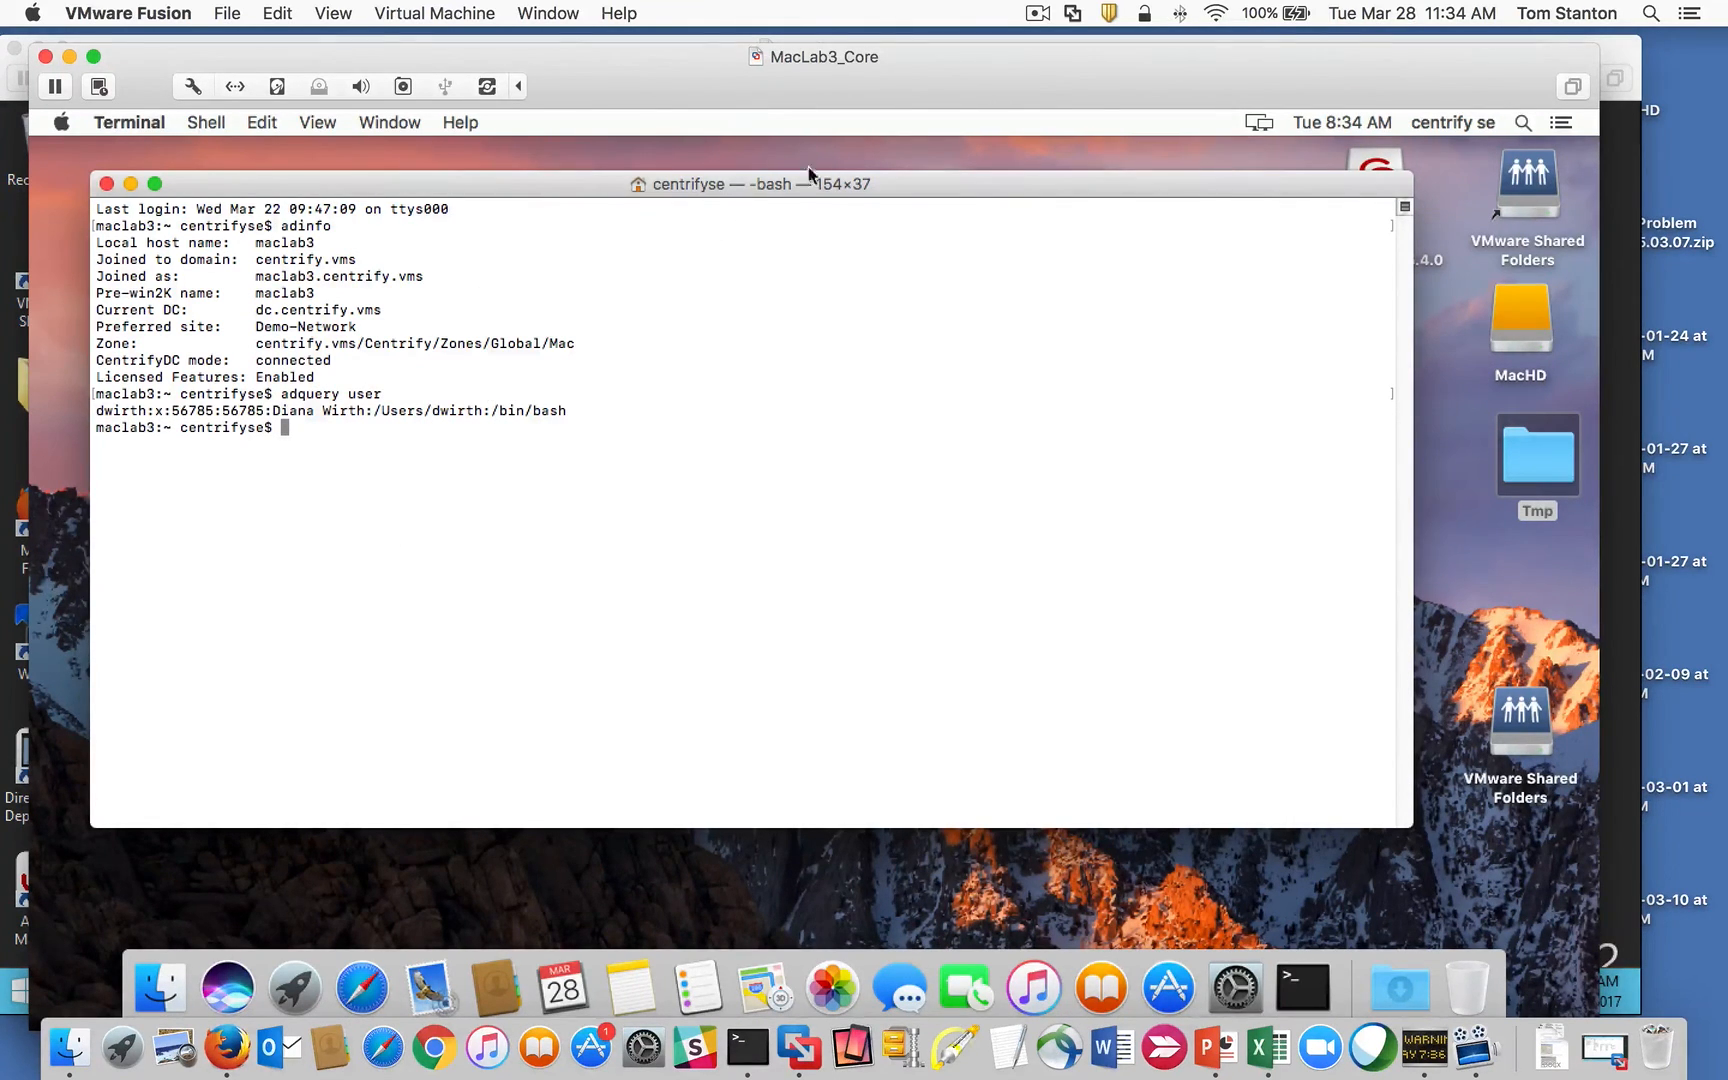
left_click_drag(474, 189, 476, 187)
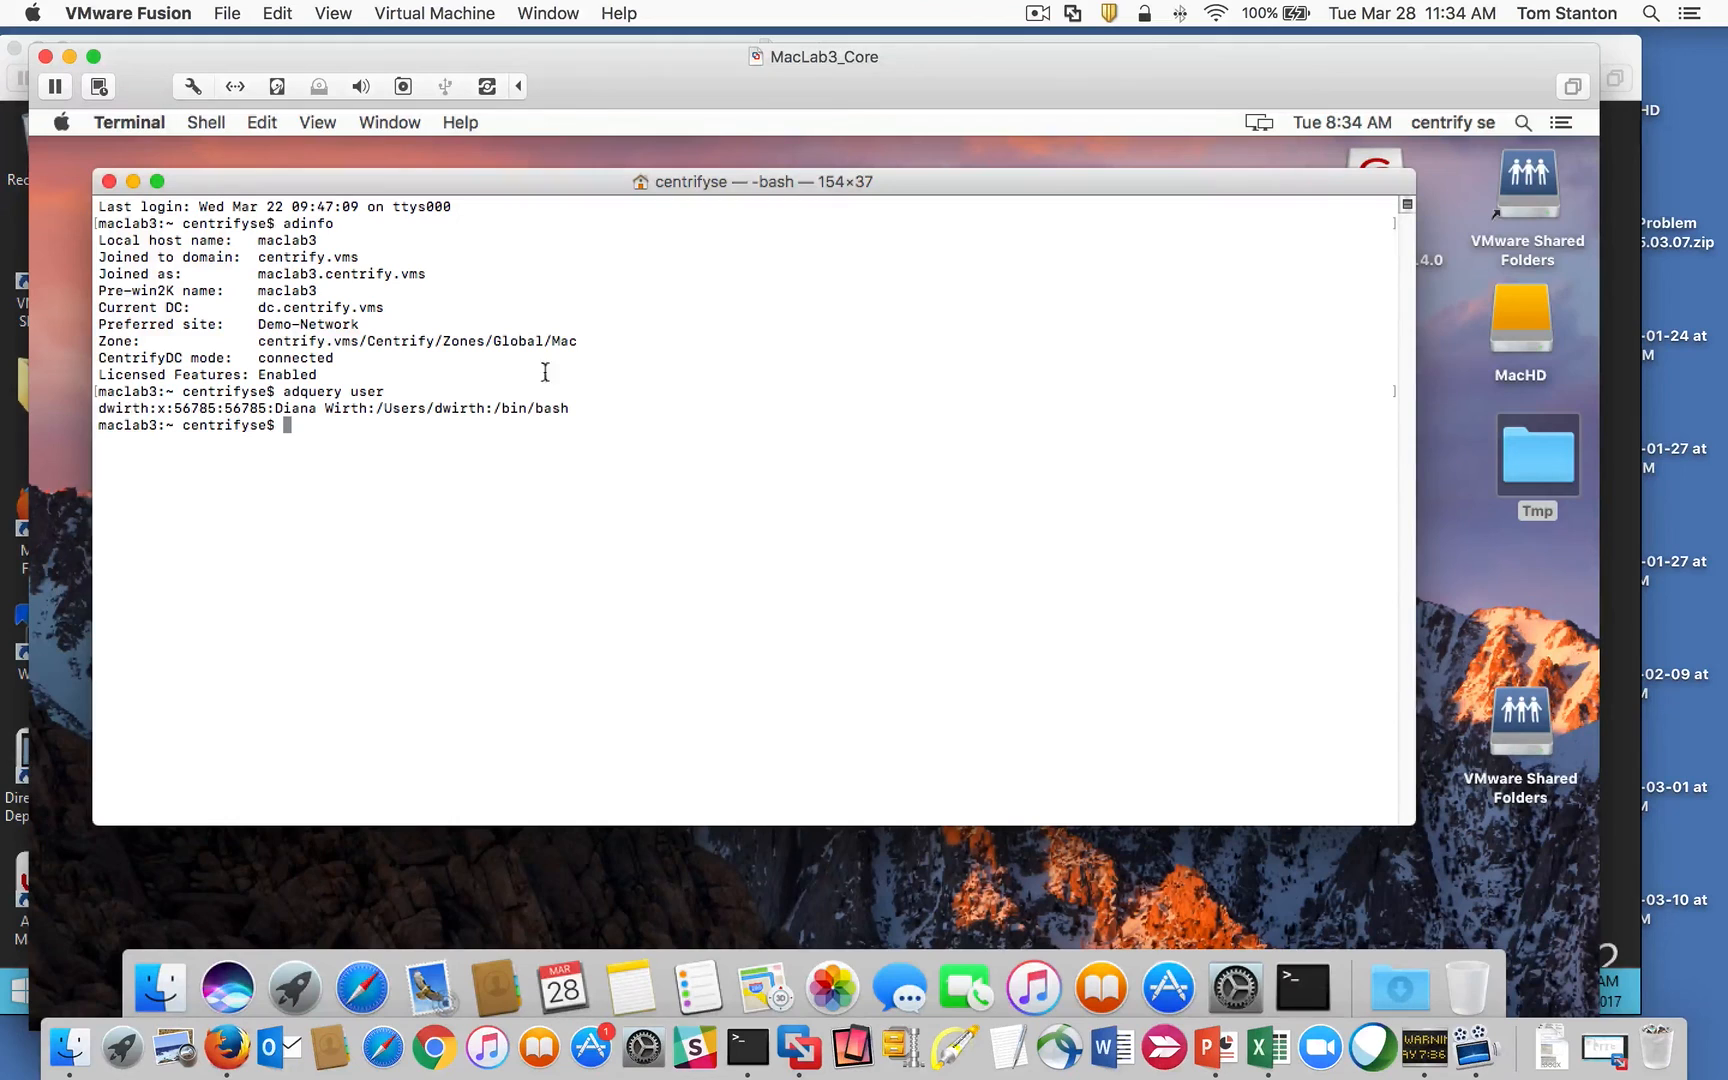
Step: Go to the Login Window and sign in via Other... with the domain user's name and password
left_click(1443, 124)
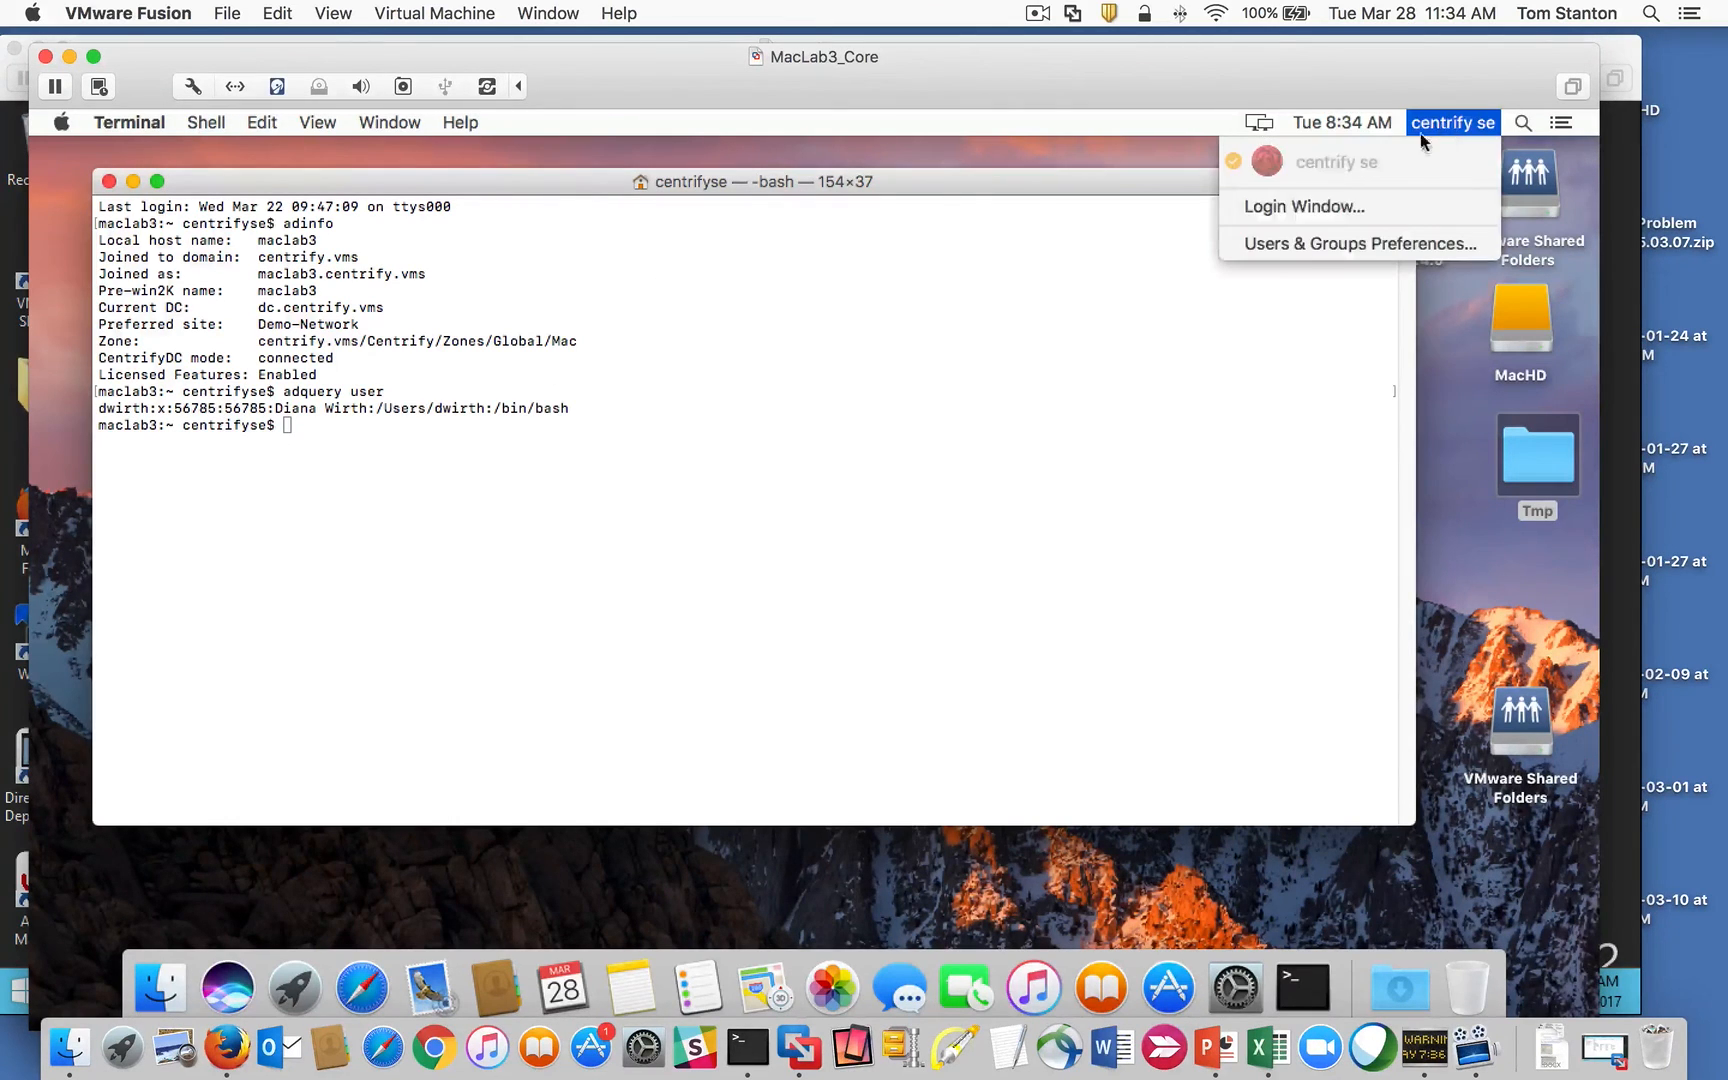
left_click(1328, 211)
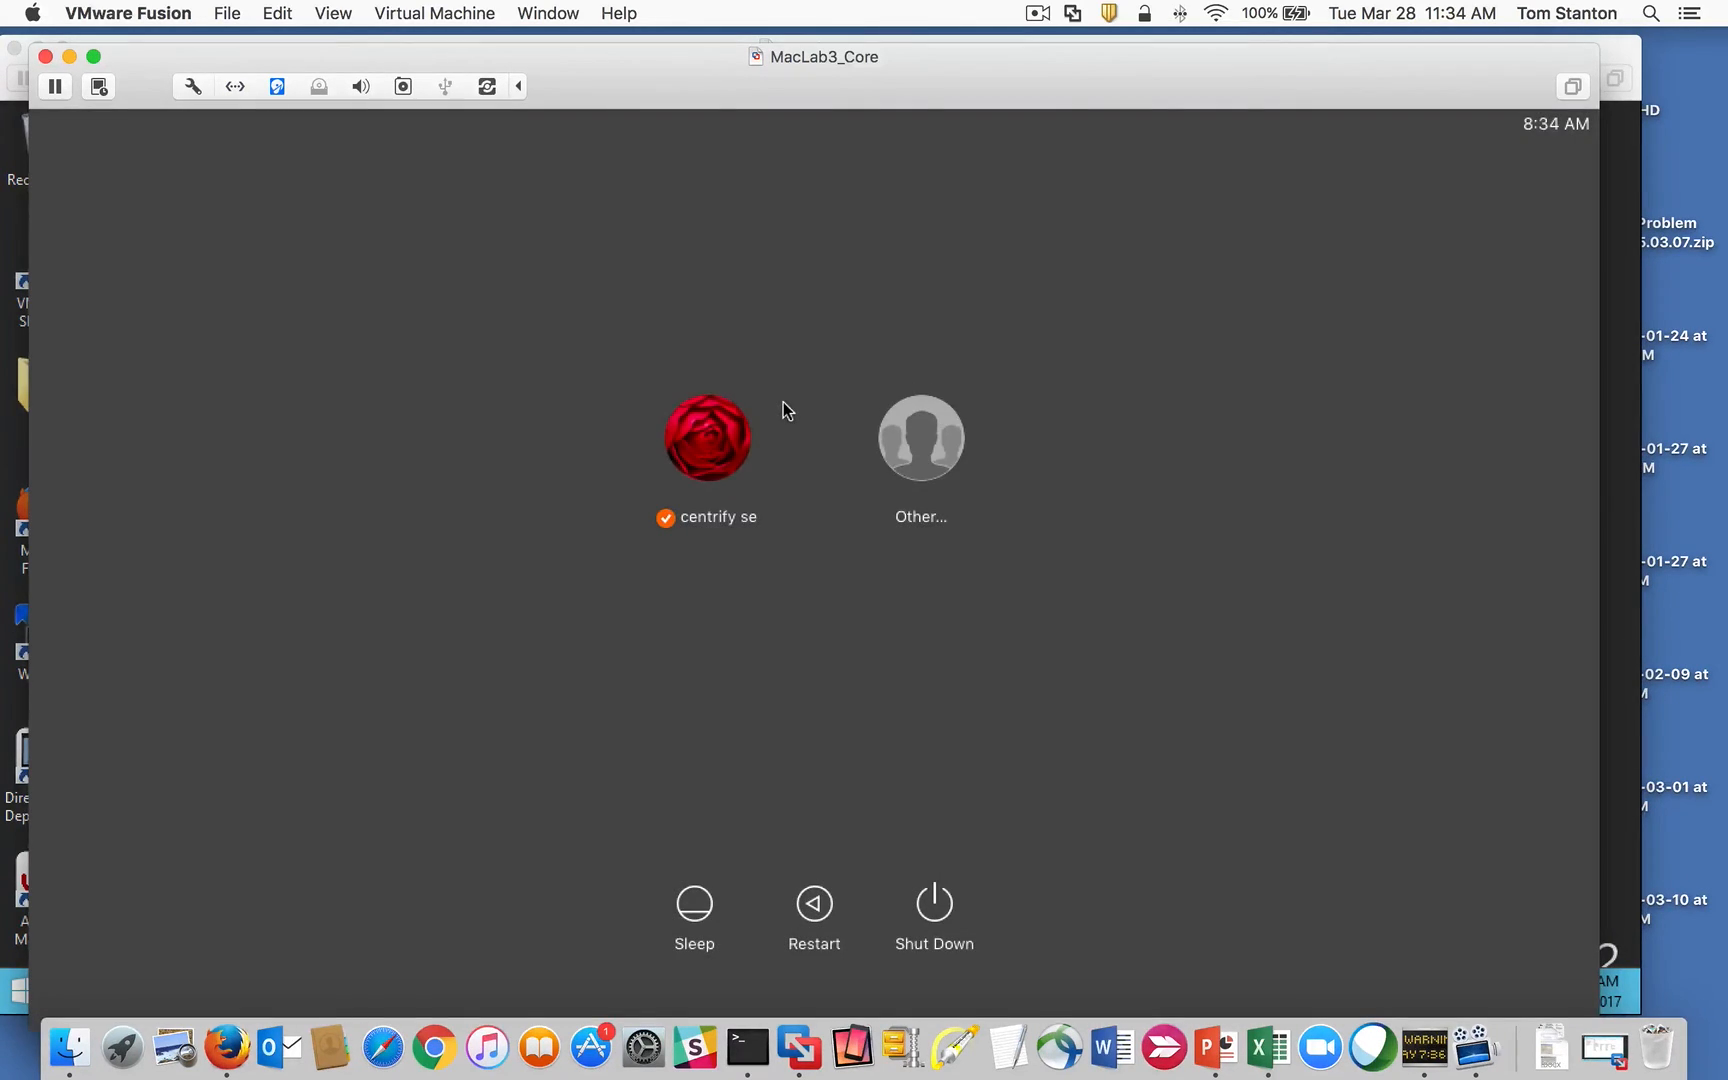
left_click(936, 443)
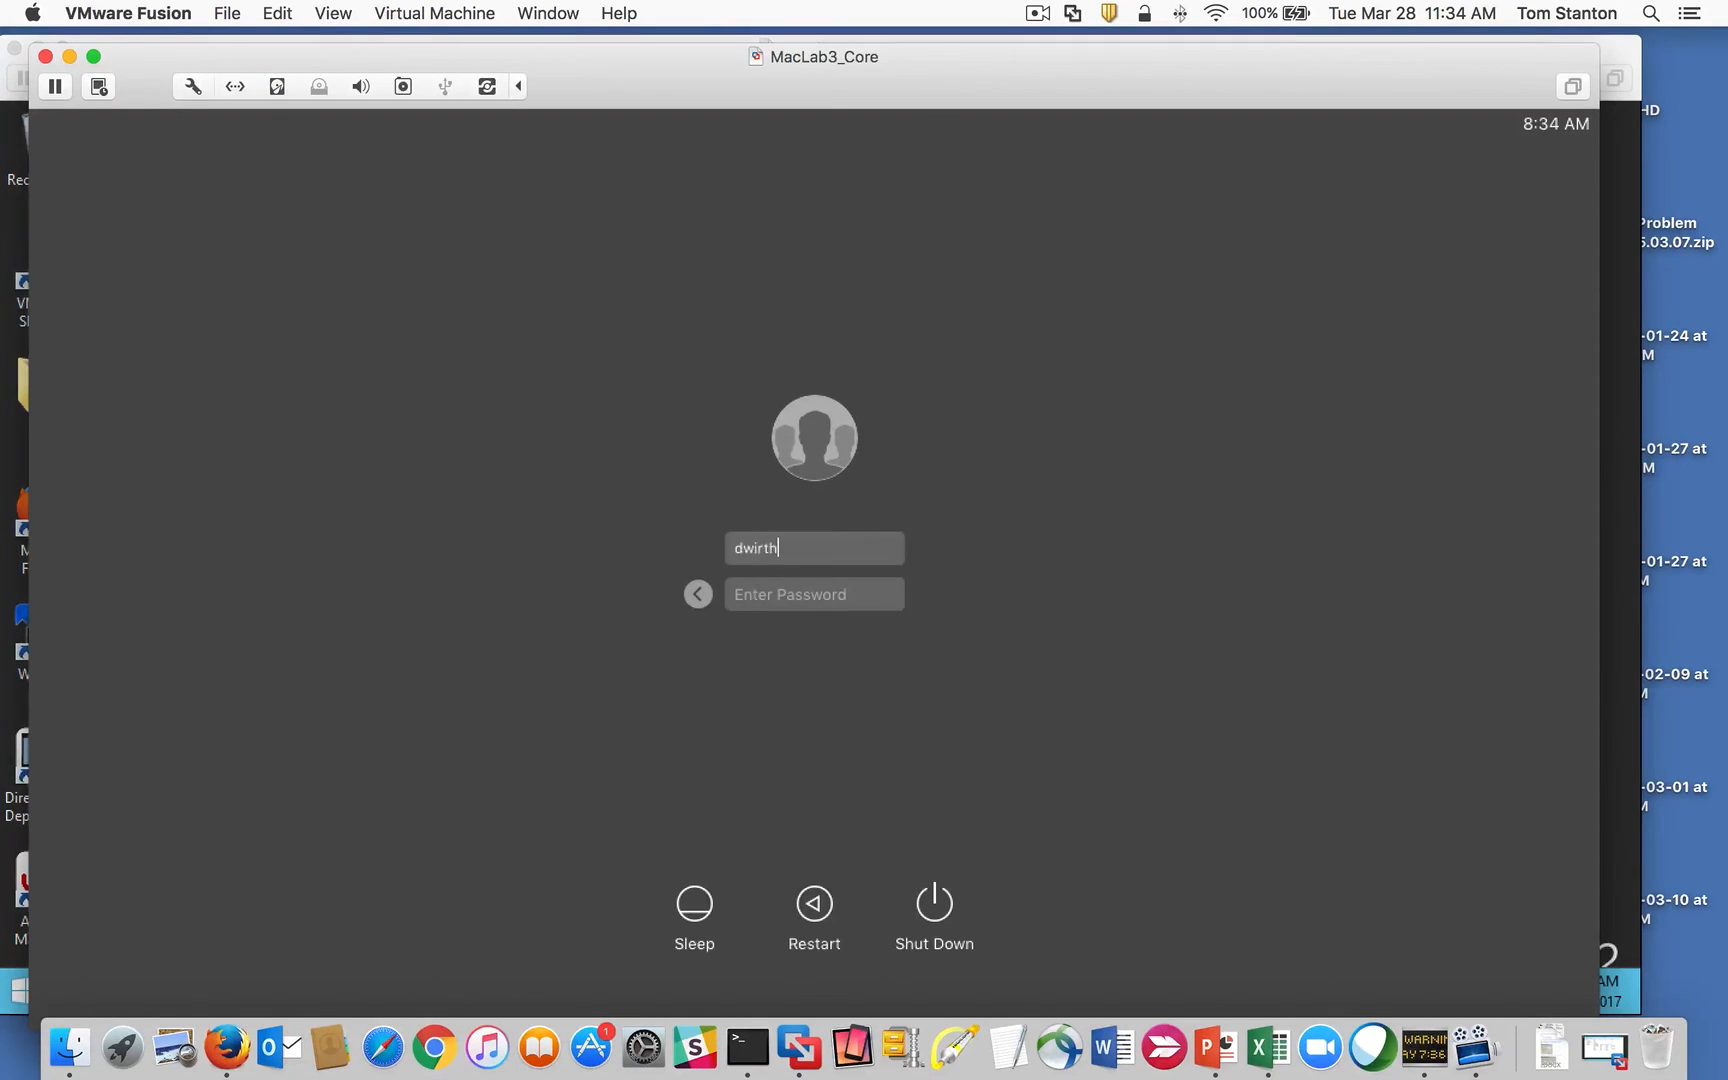
key("Tab")
left_click(780, 599)
type("*********")
key("Return")
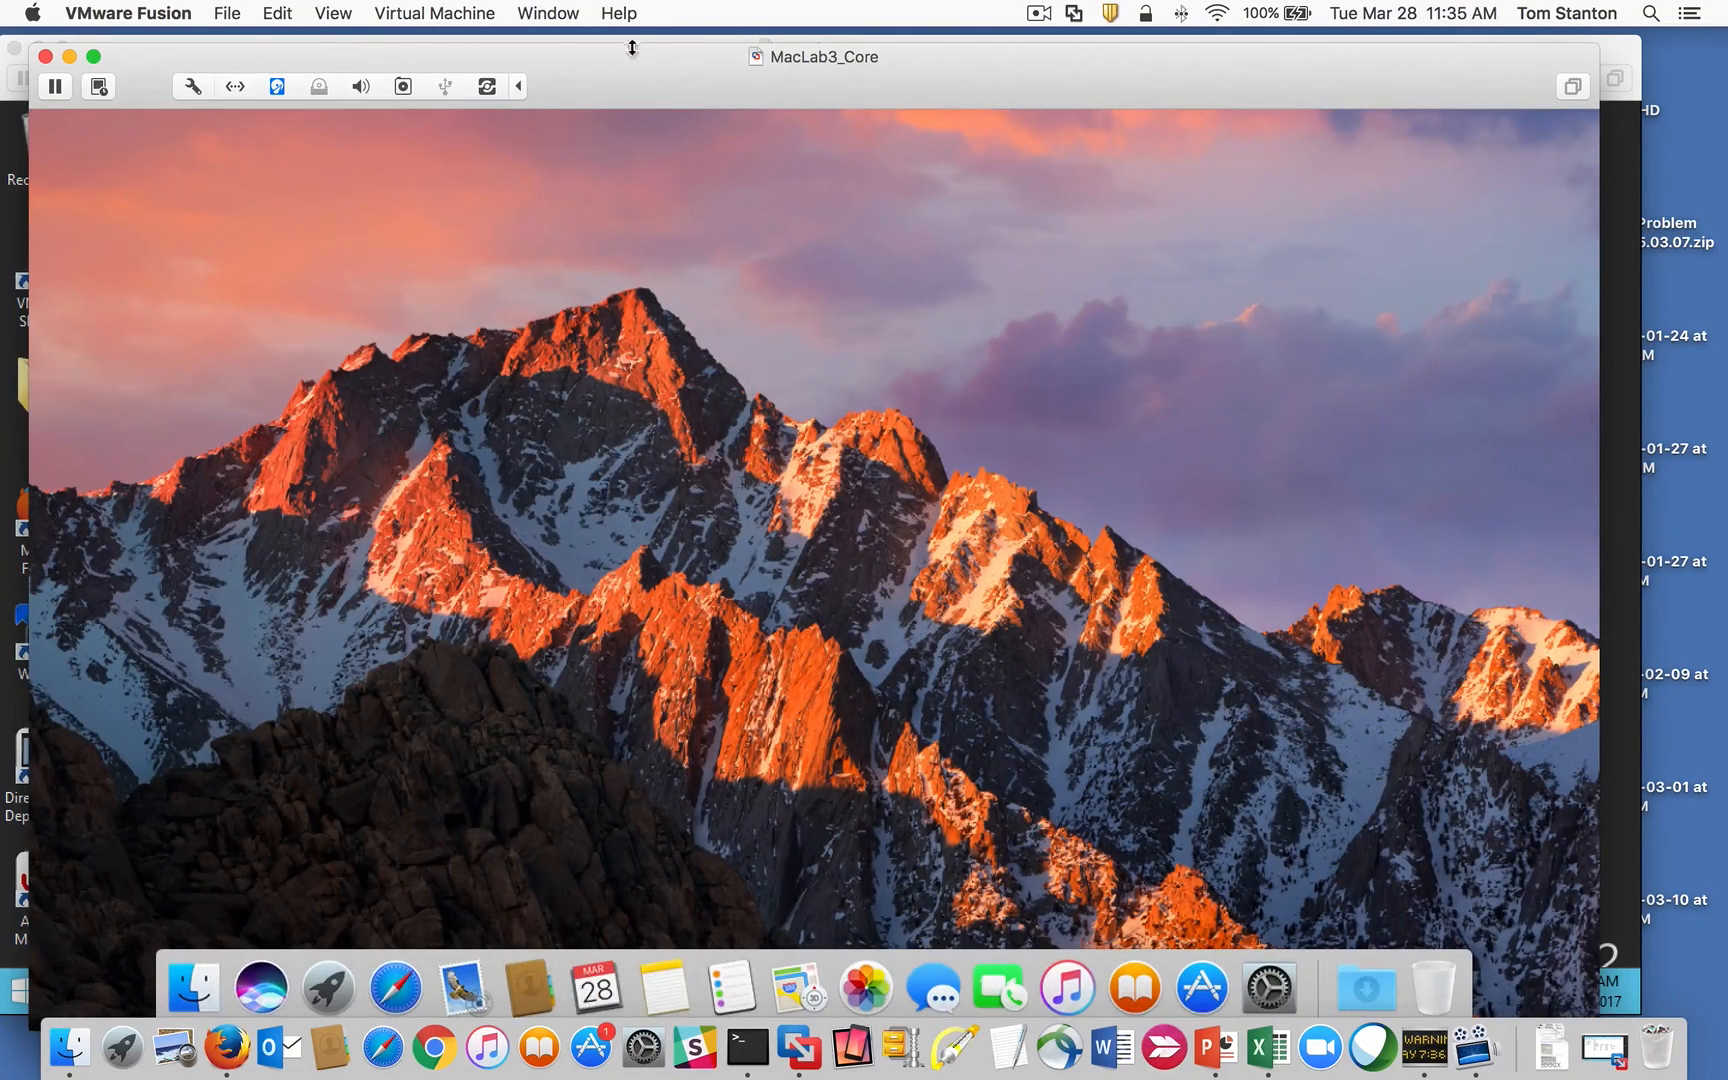
mouse_move(628, 84)
left_mouse_down()
mouse_move(645, 77)
mouse_move(622, 76)
left_mouse_up()
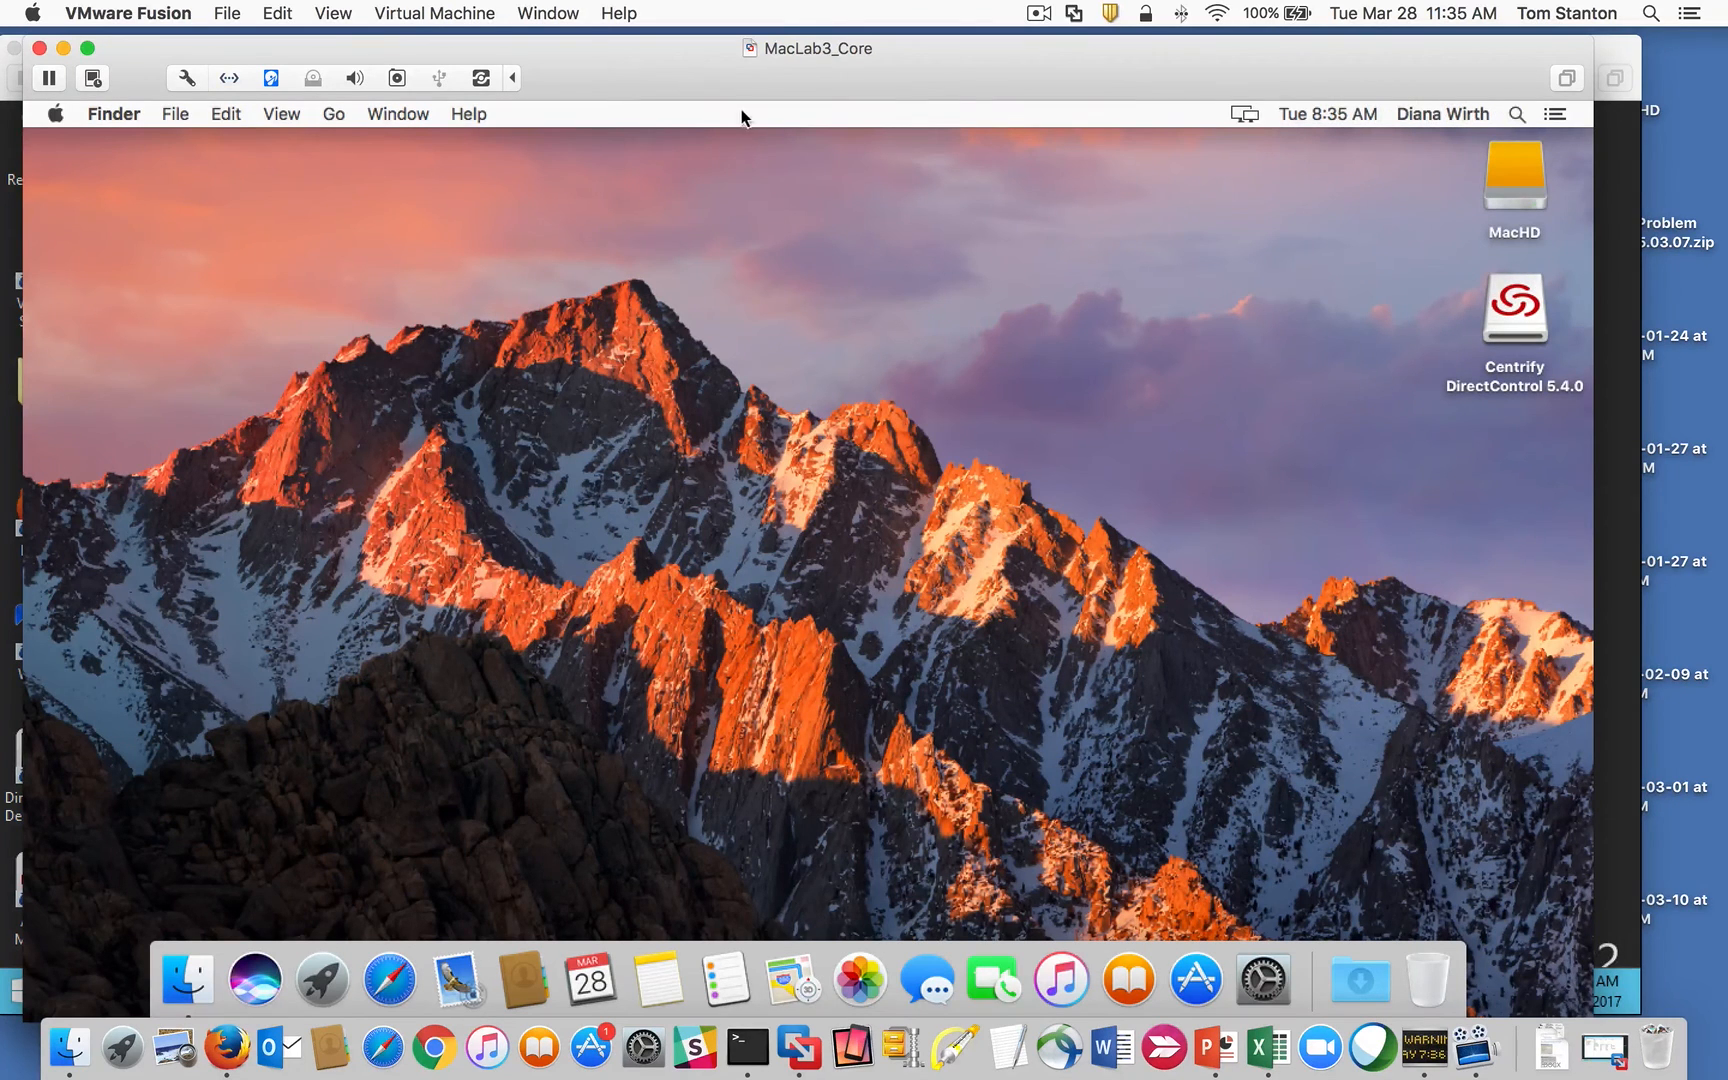
Step: Open System Preferences from the Apple menu and select the Centrify pane
left_click(55, 114)
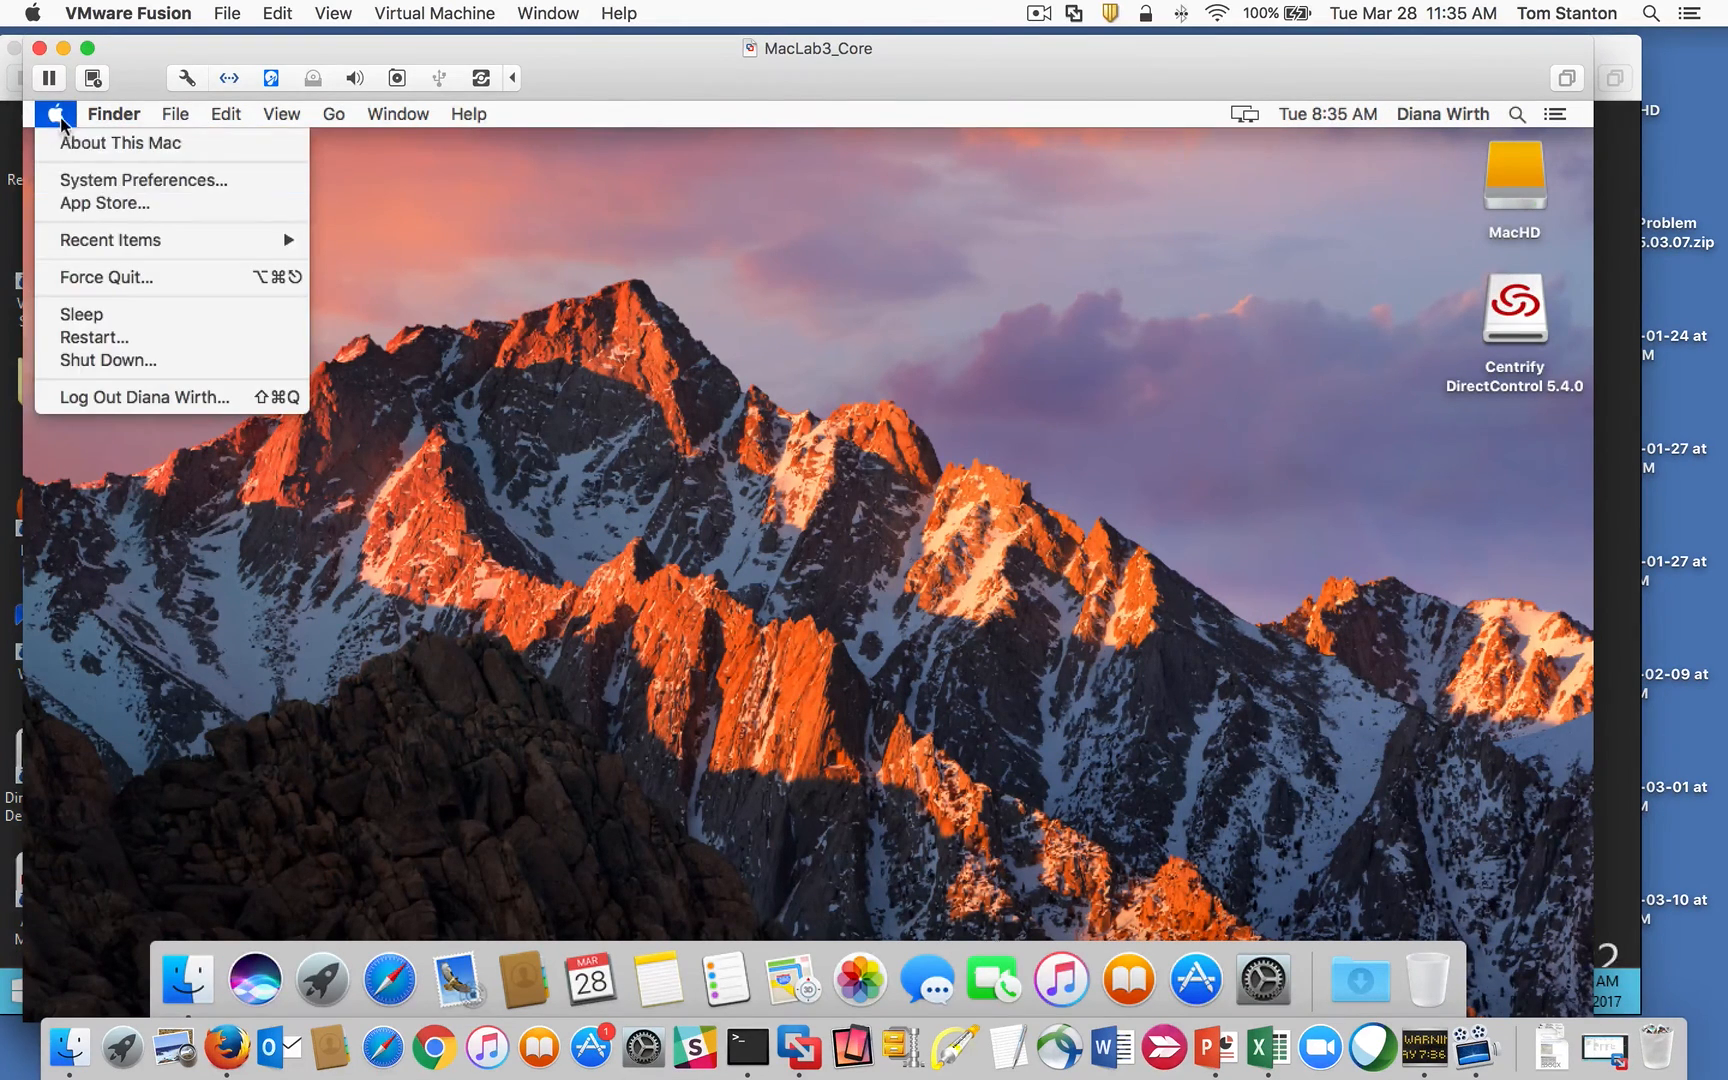
left_click(117, 181)
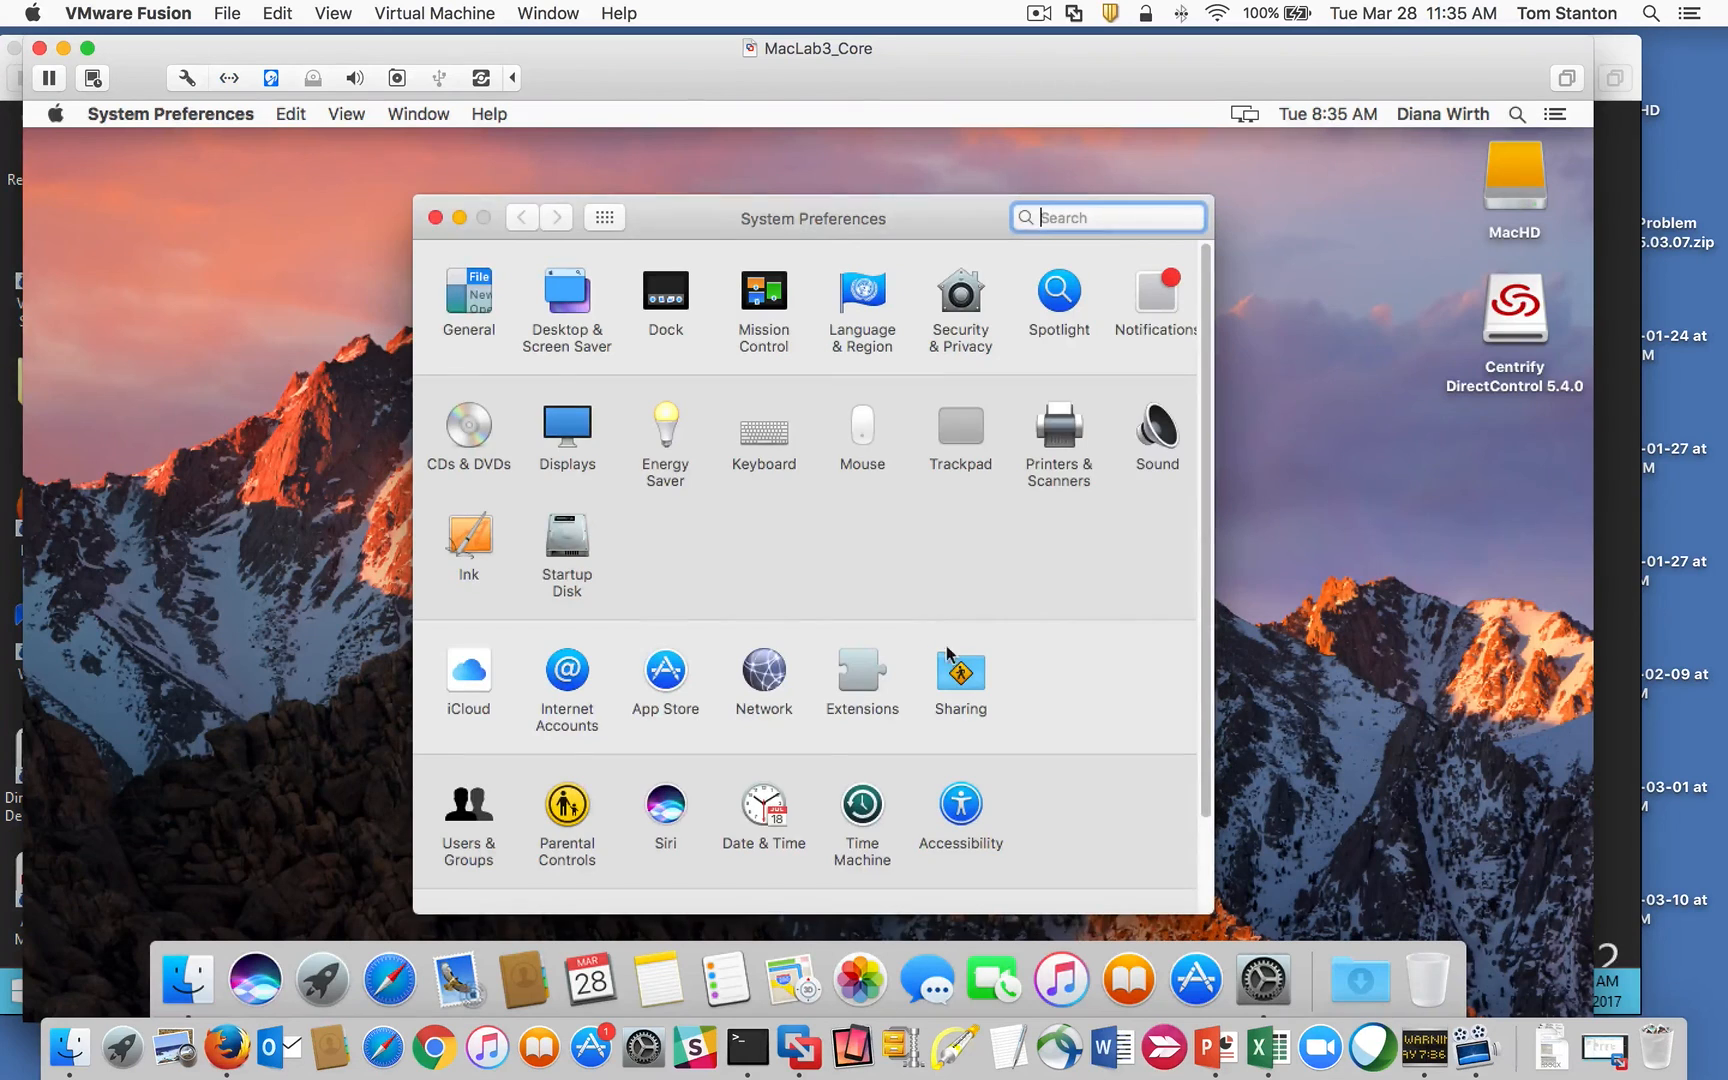
scroll(1205, 570, "down", 2)
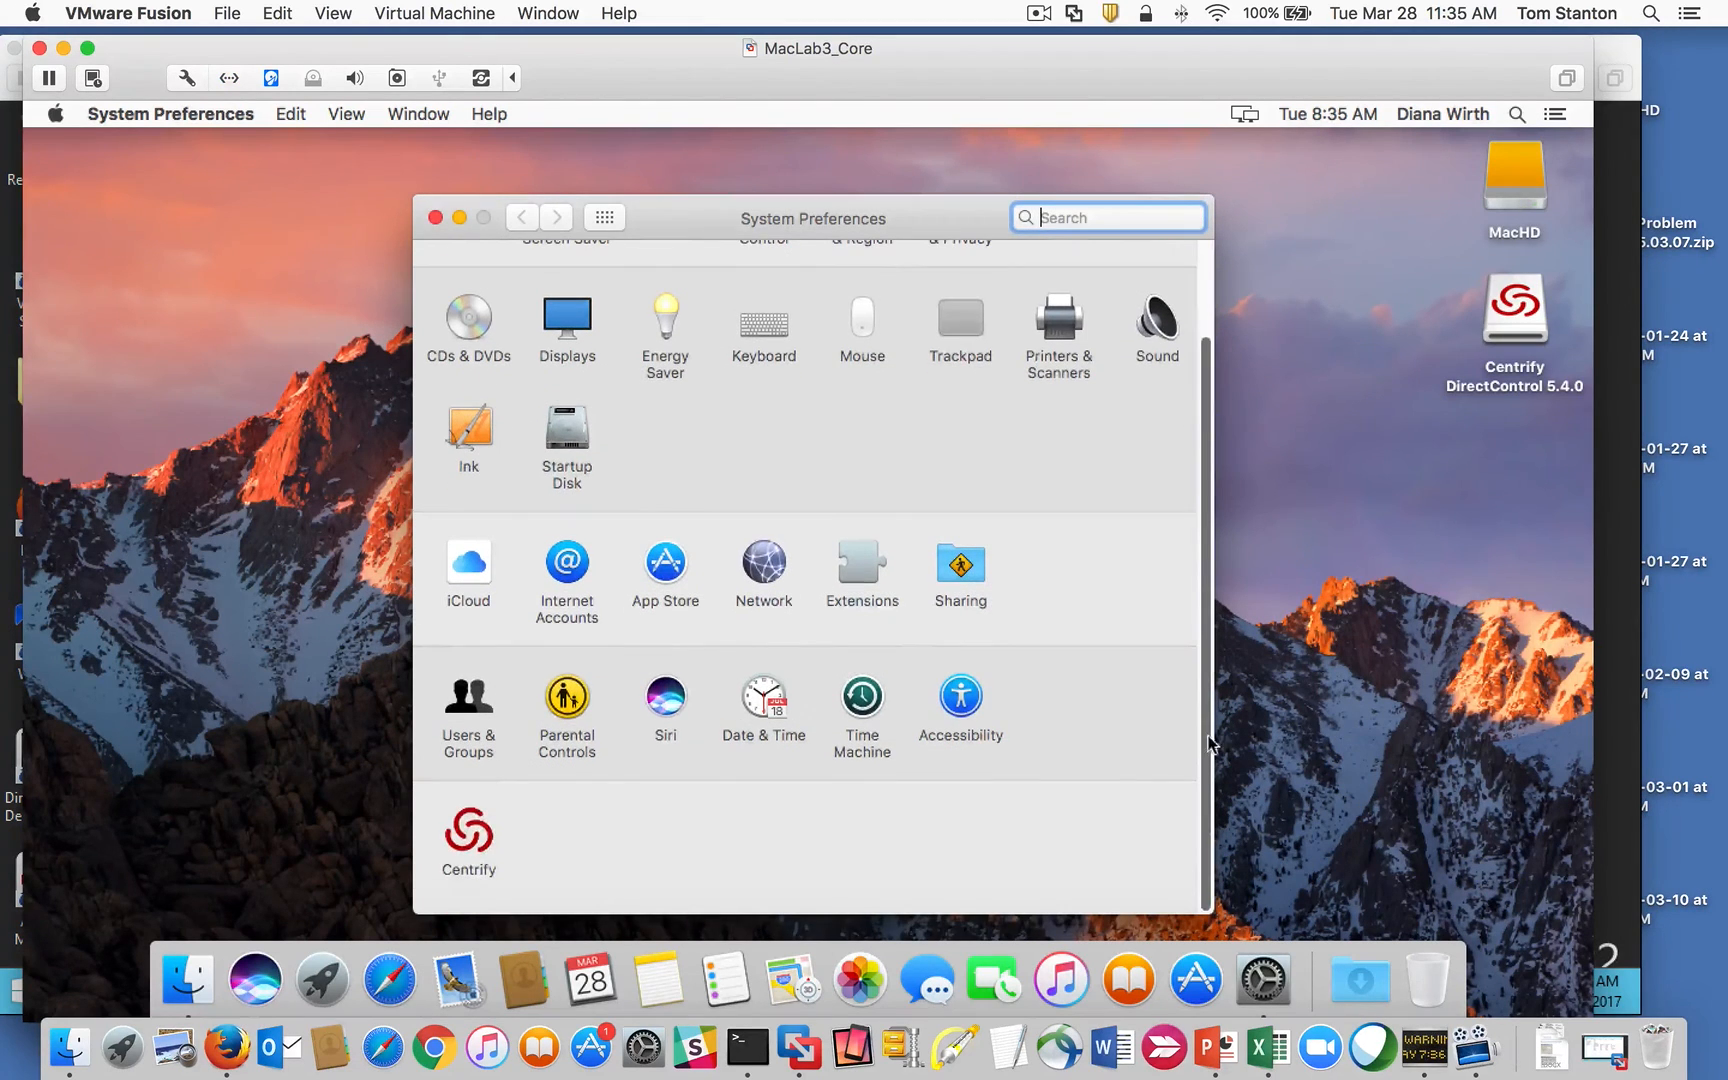
left_click(484, 843)
Step: Cancel the Centrify uninstall confirmation and open Smart Card Assistant
left_click(510, 830)
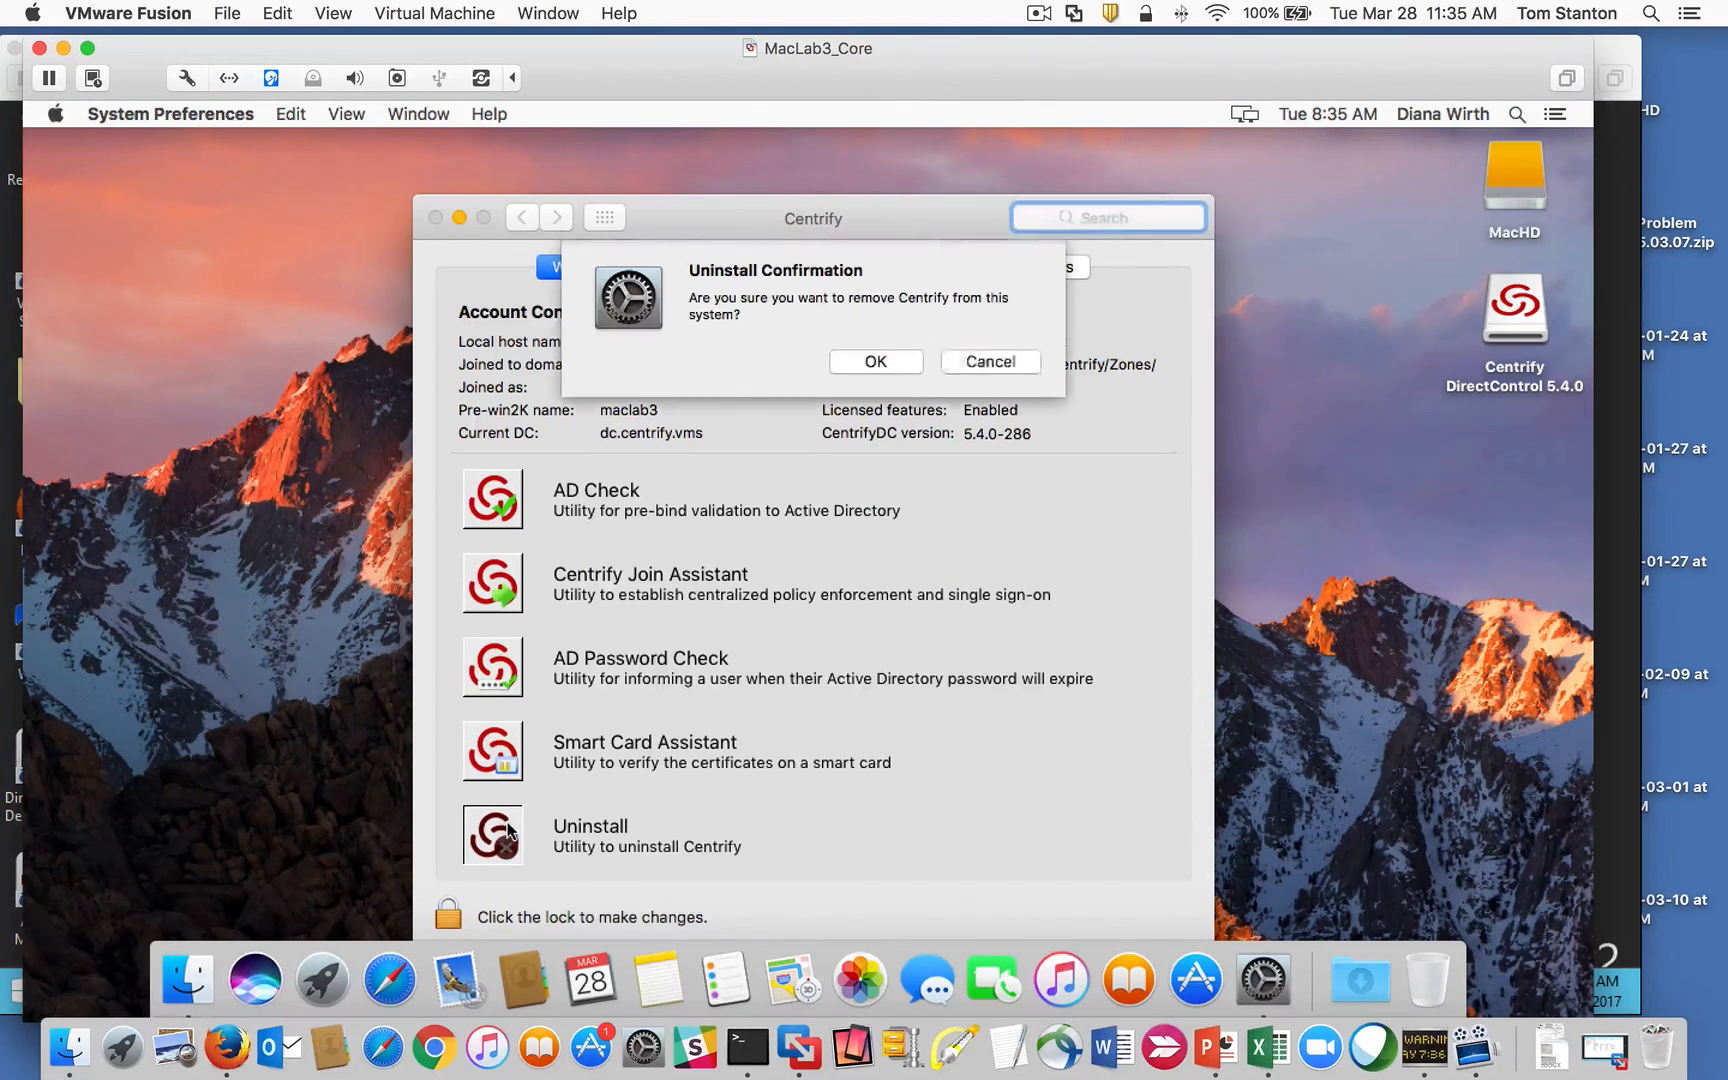
left_click(969, 366)
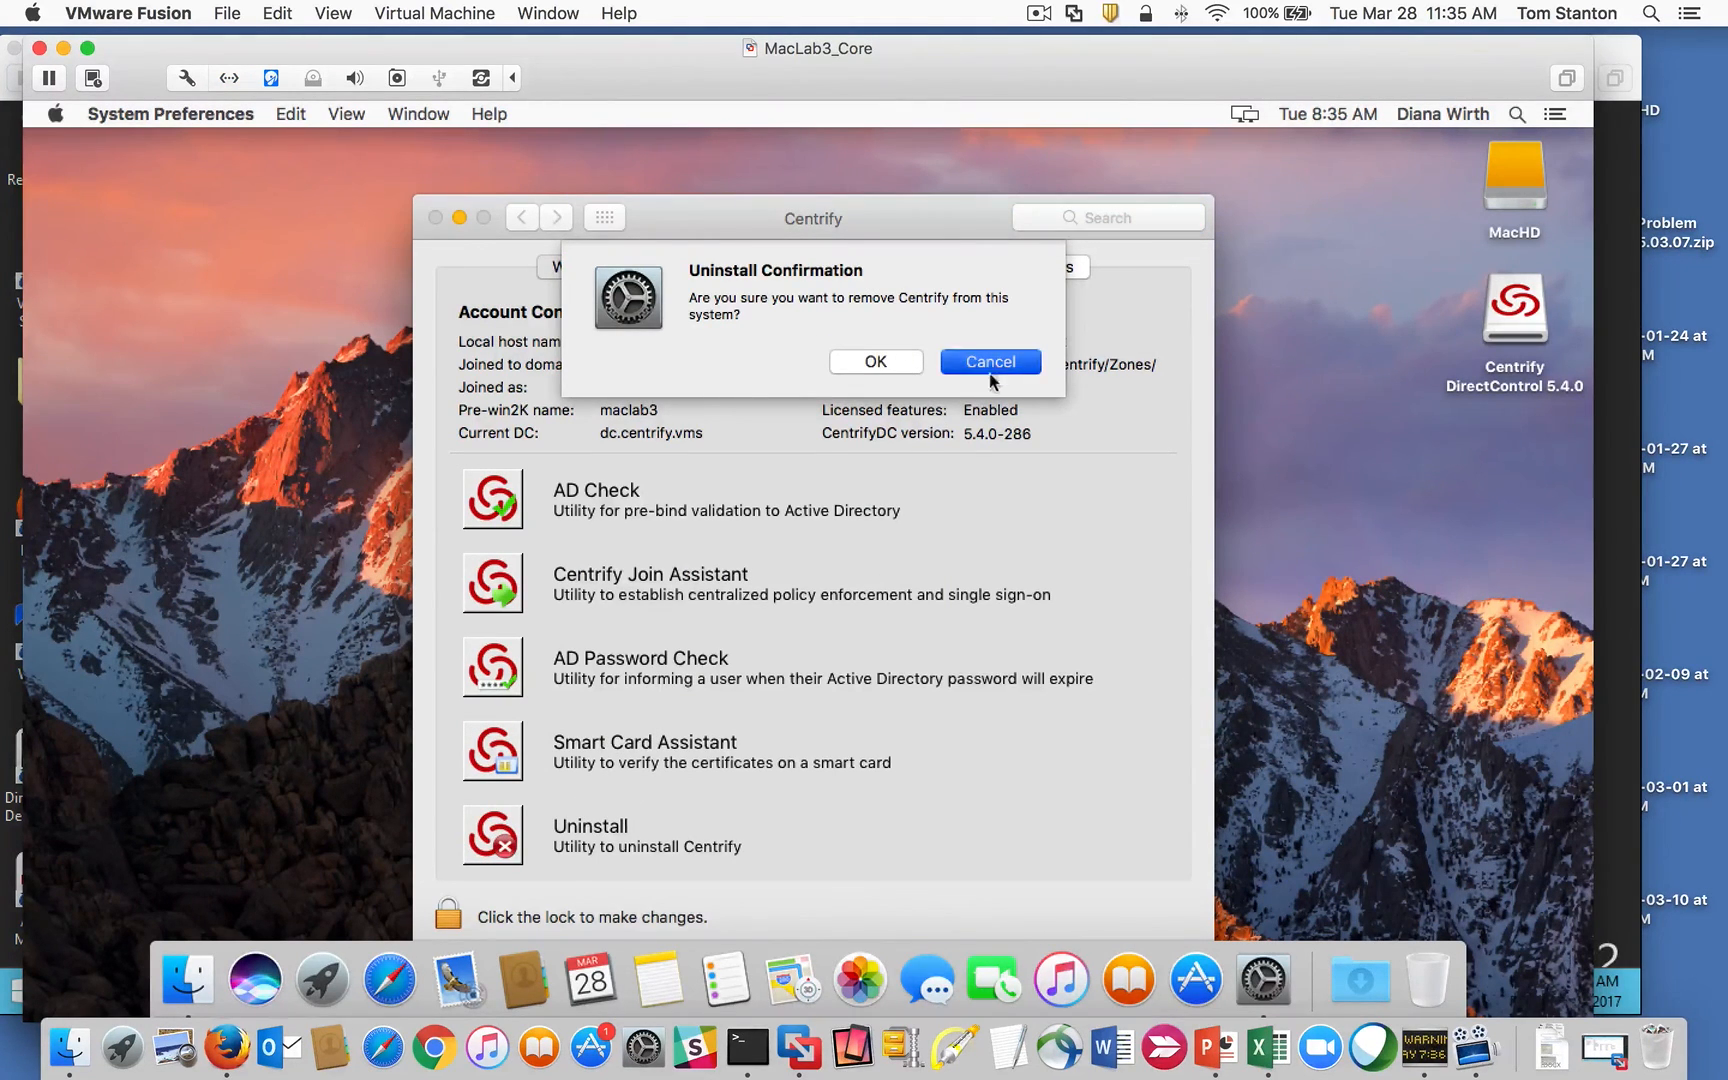
left_click(503, 761)
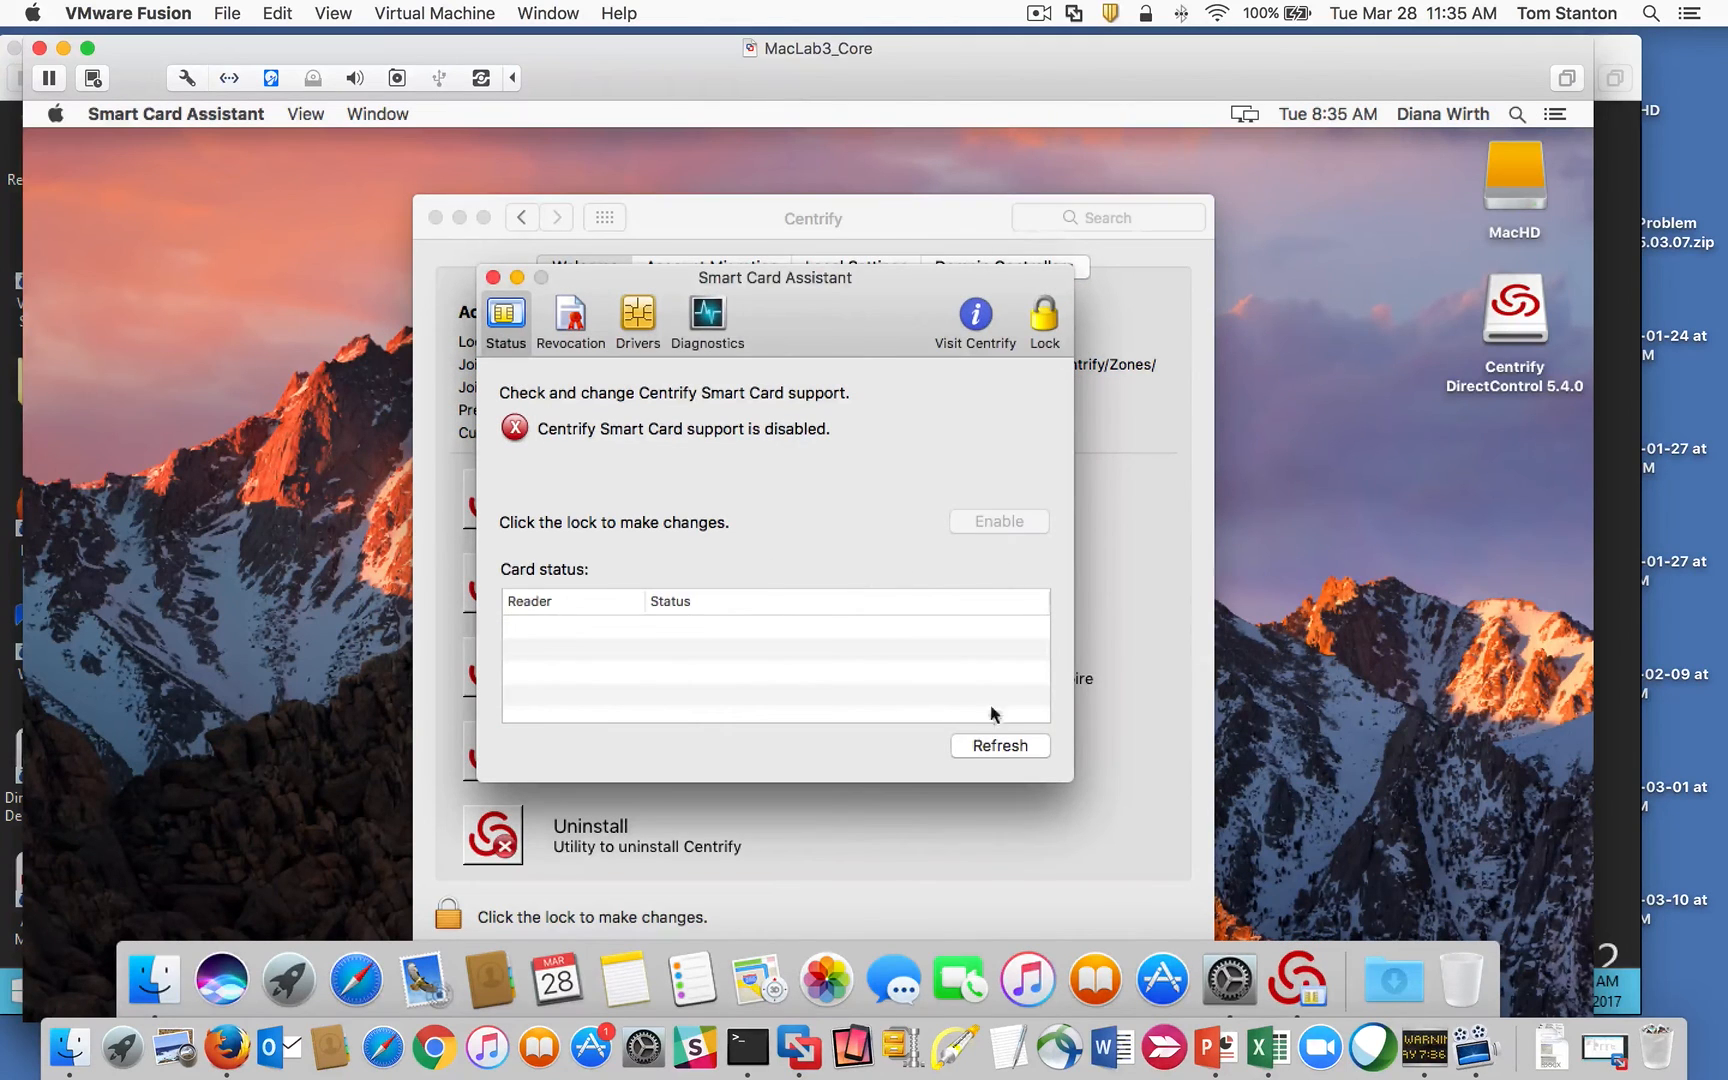
Step: Unlock Smart Card Assistant with the administrator's user name and password
left_click(1043, 317)
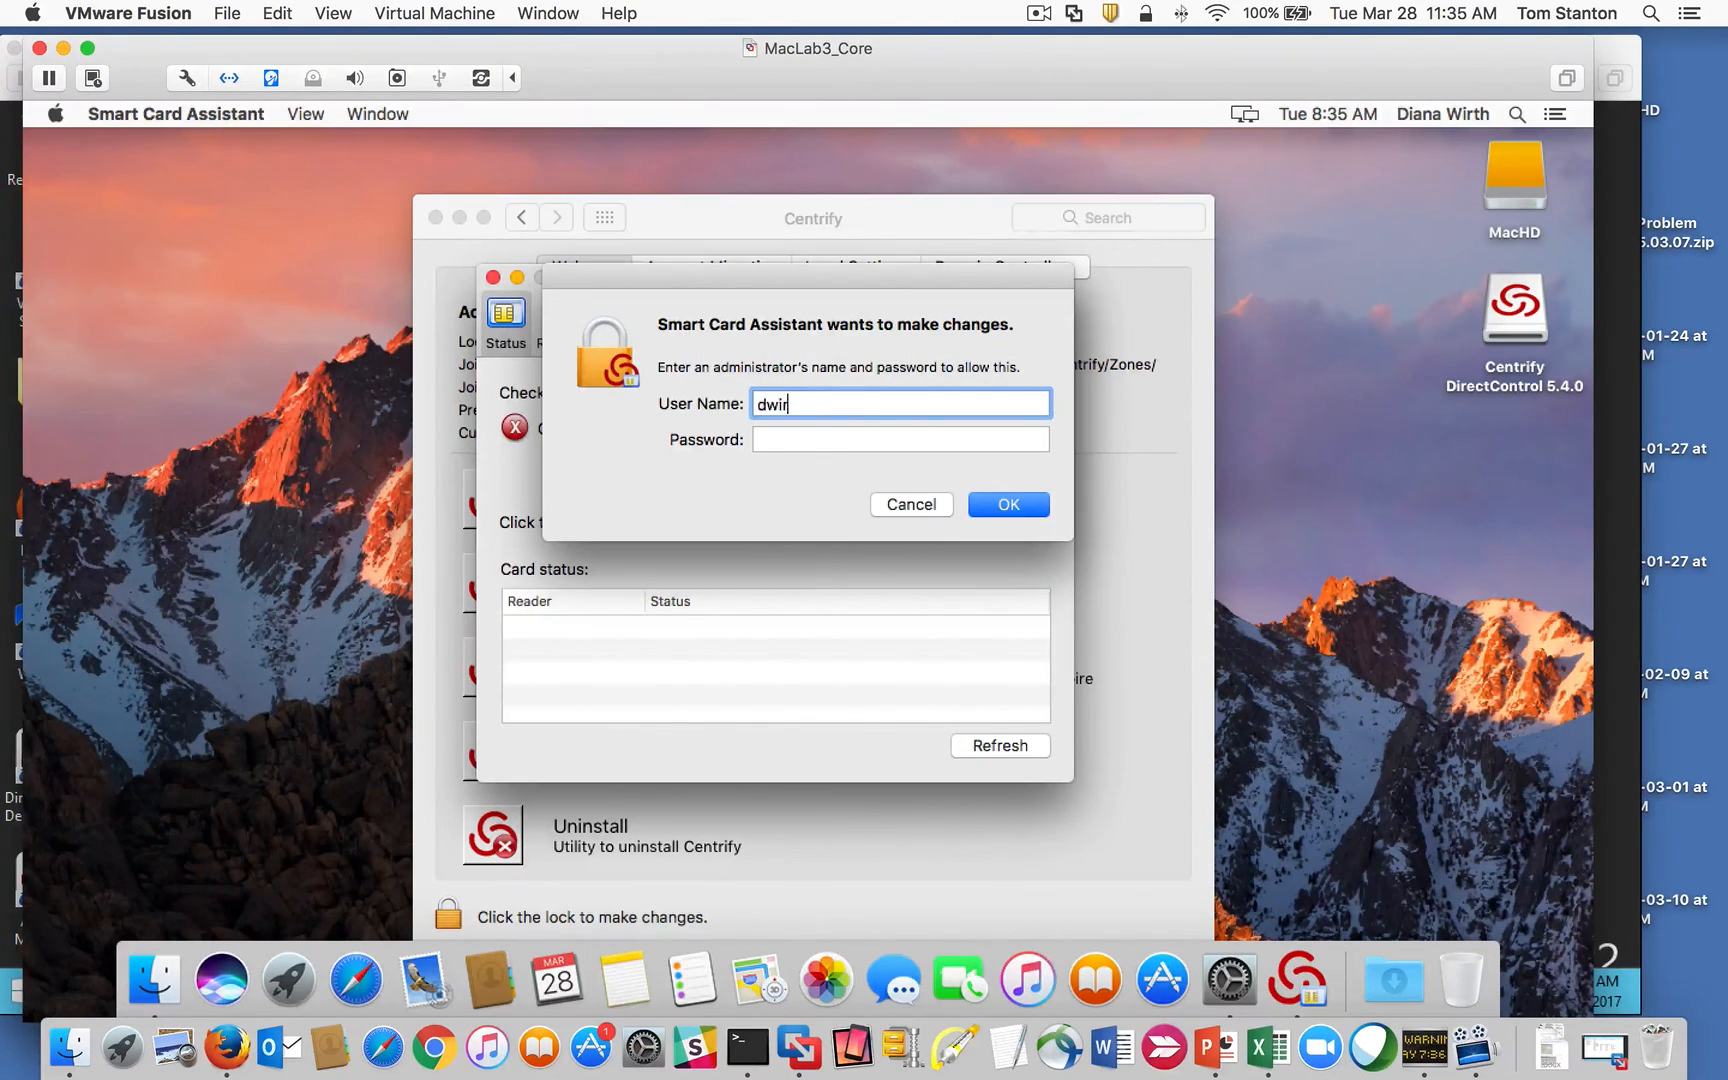
key("Tab")
type("••••••••")
key("Return")
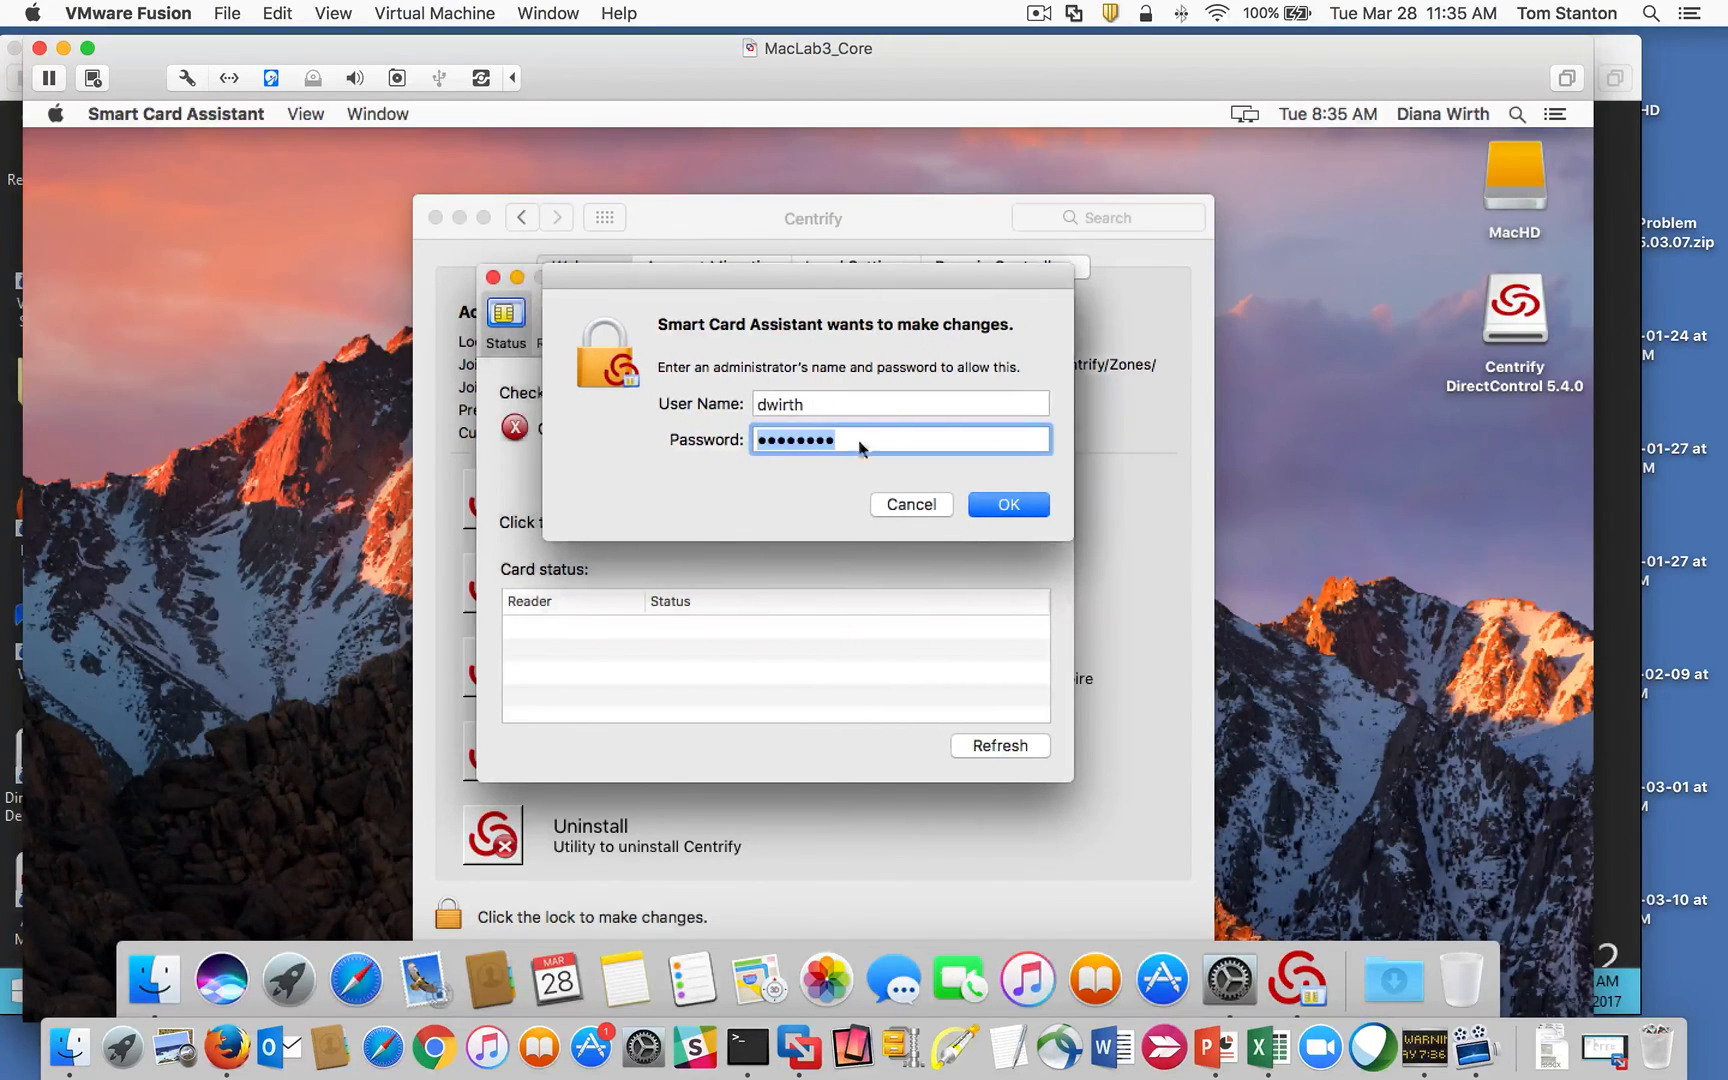
left_click(928, 506)
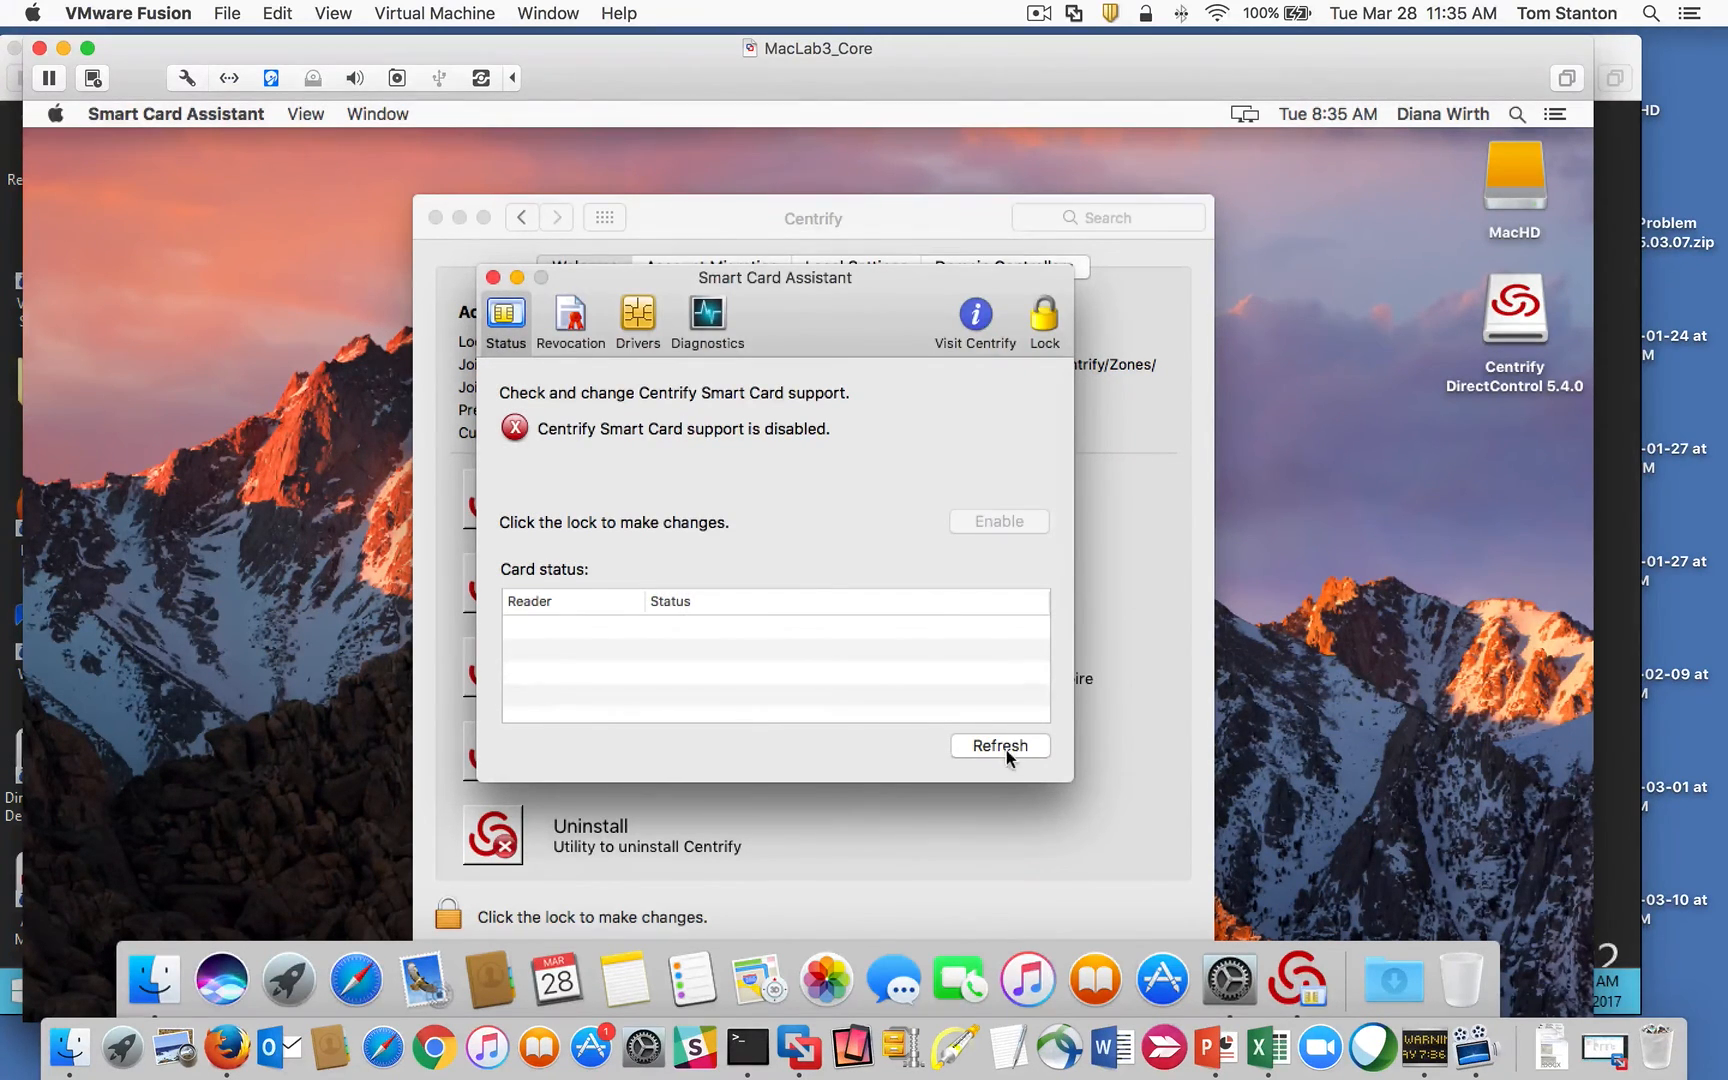
Step: Close Smart Card Assistant and the Centrify preferences
left_click_drag(746, 279, 896, 299)
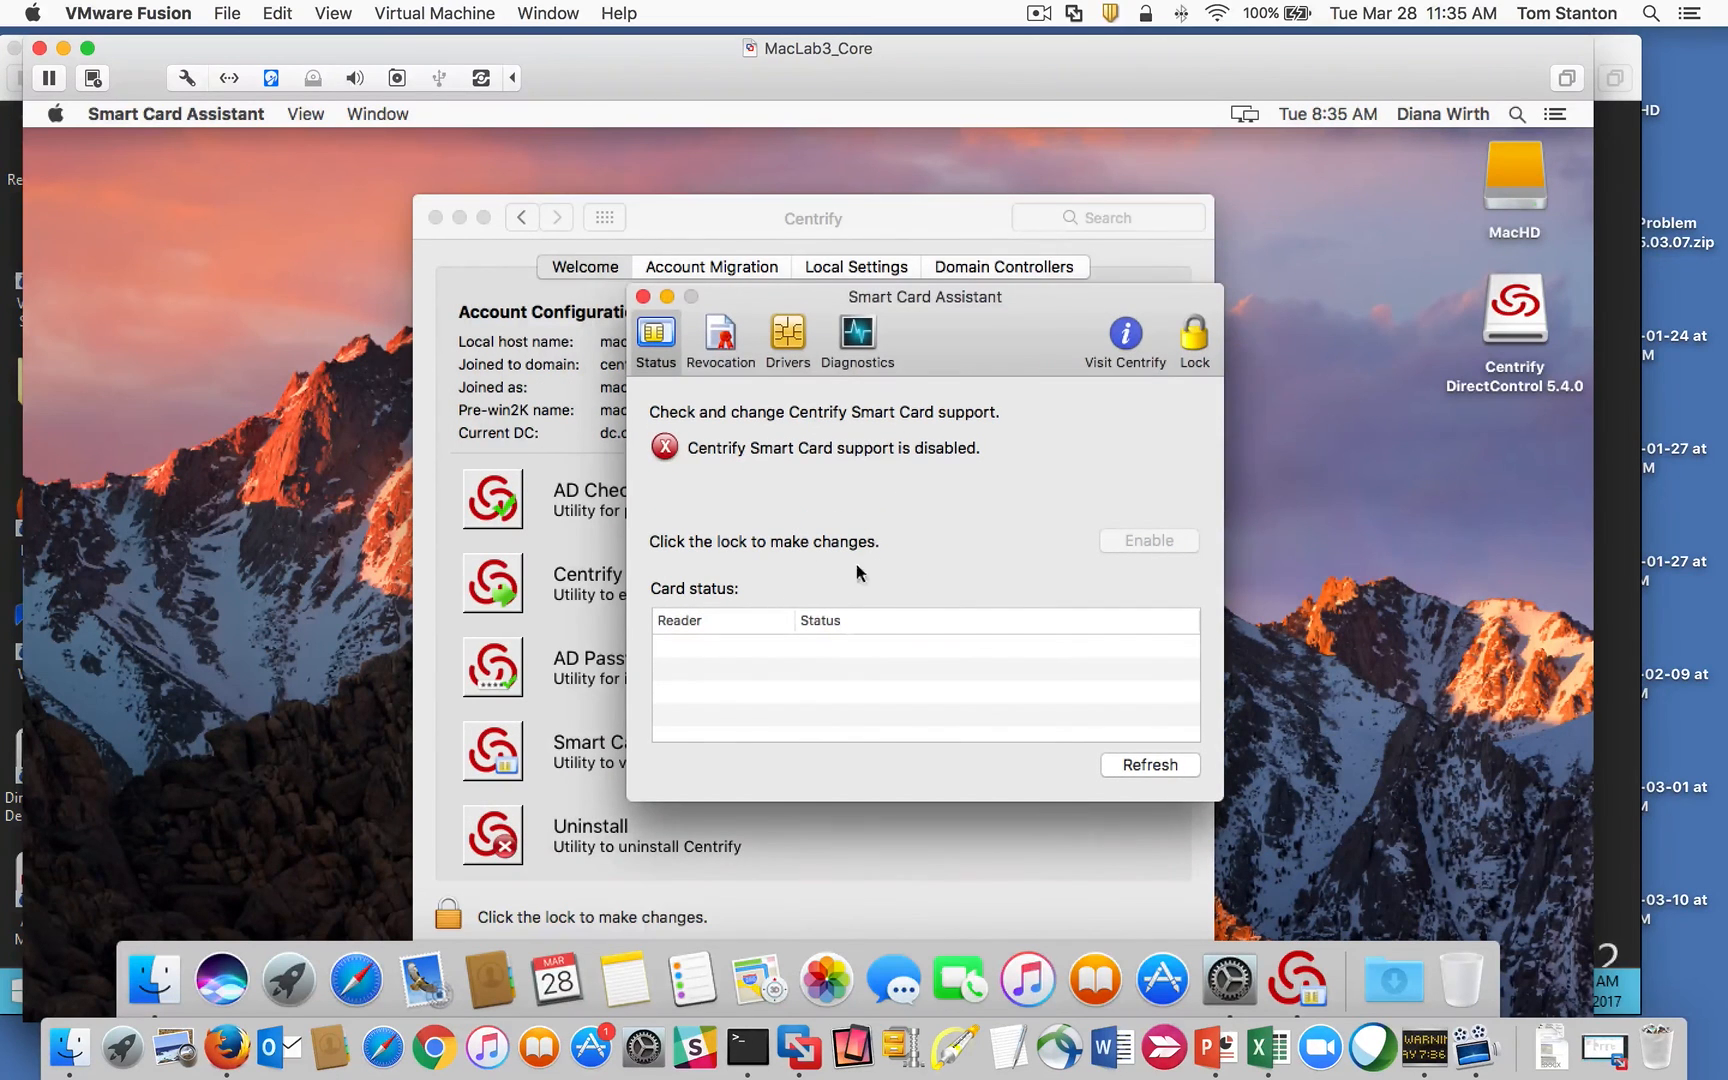
left_click(641, 296)
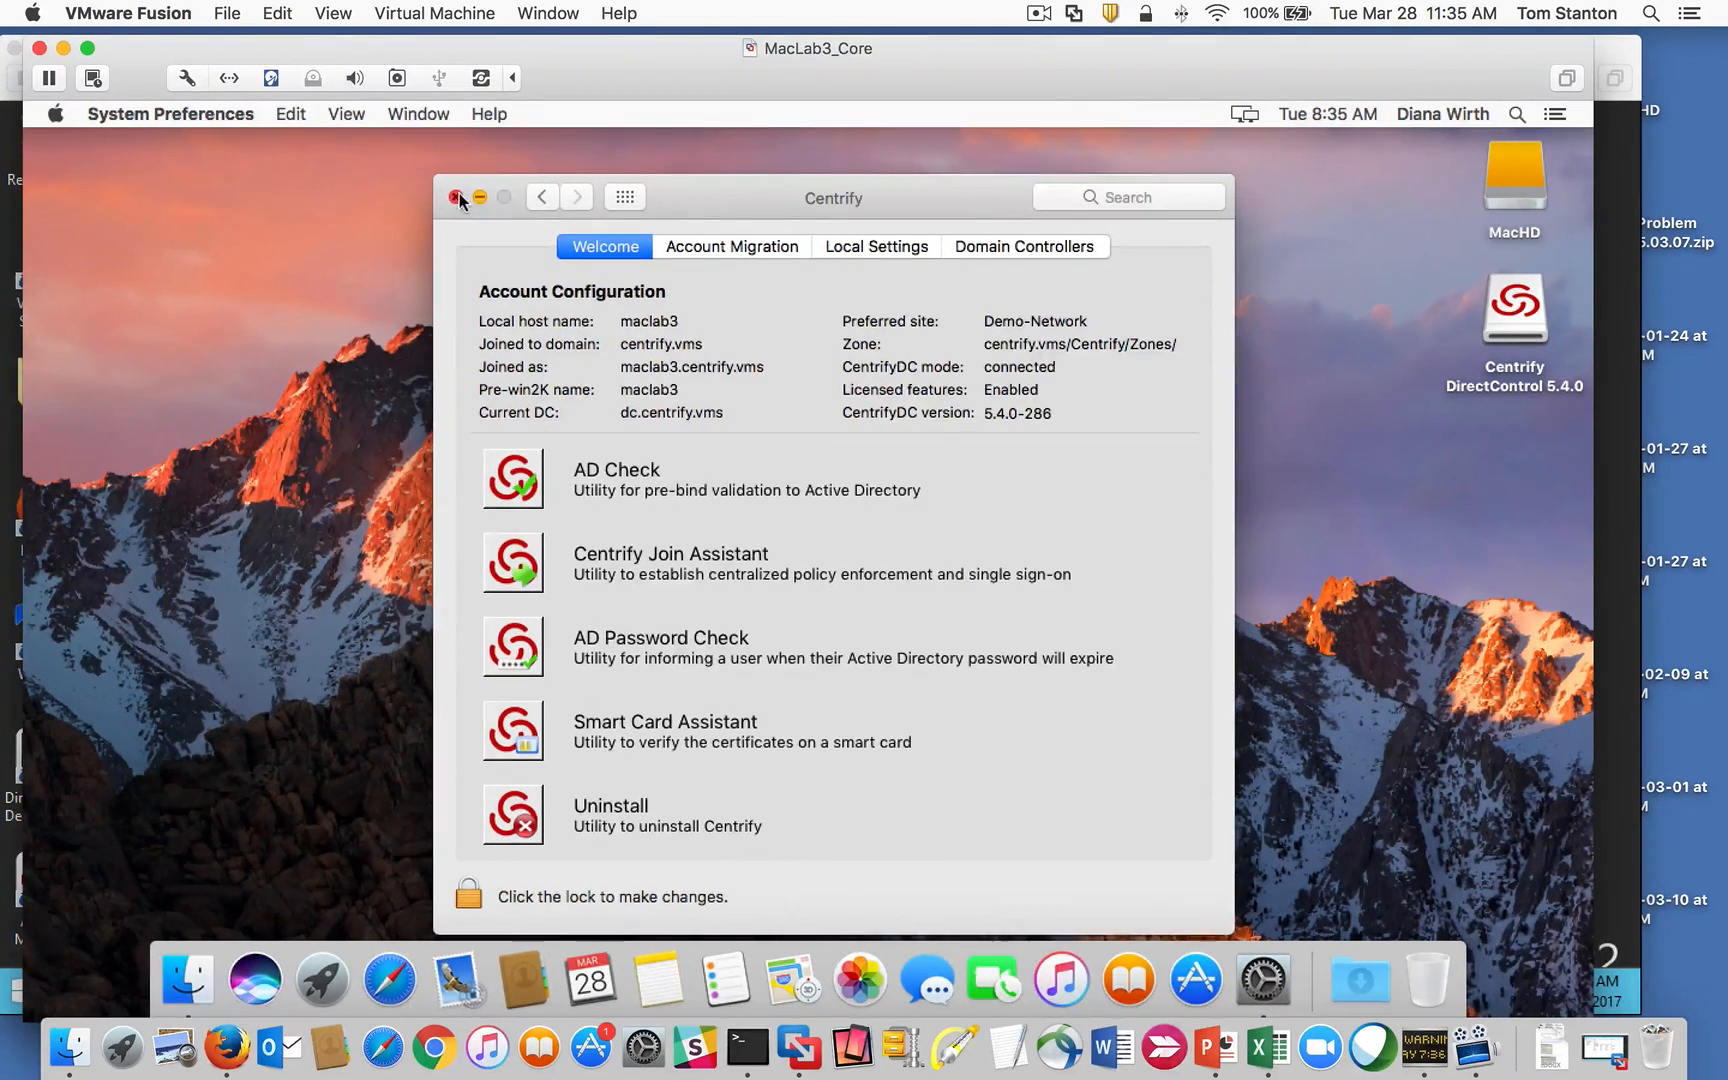
left_click(457, 197)
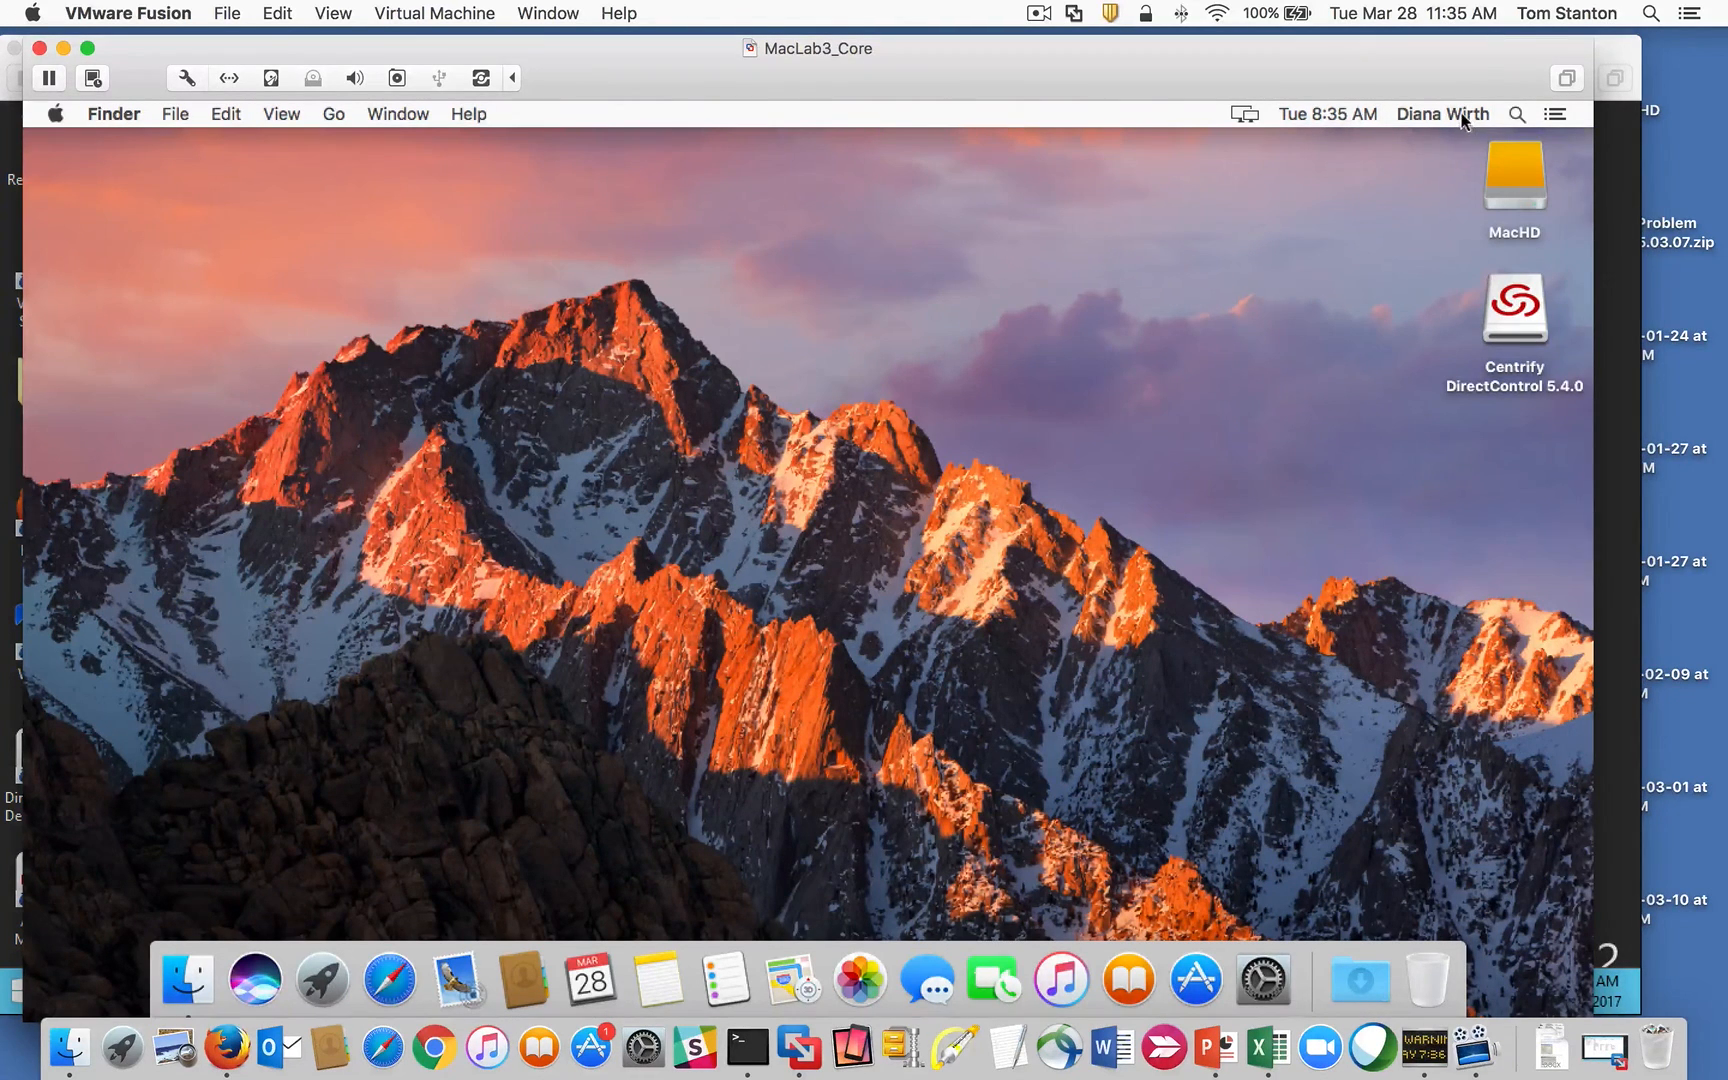
Step: Switch to the other user account from the fast user menu and enter its password
left_click(1420, 114)
left_click(1368, 162)
type("••")
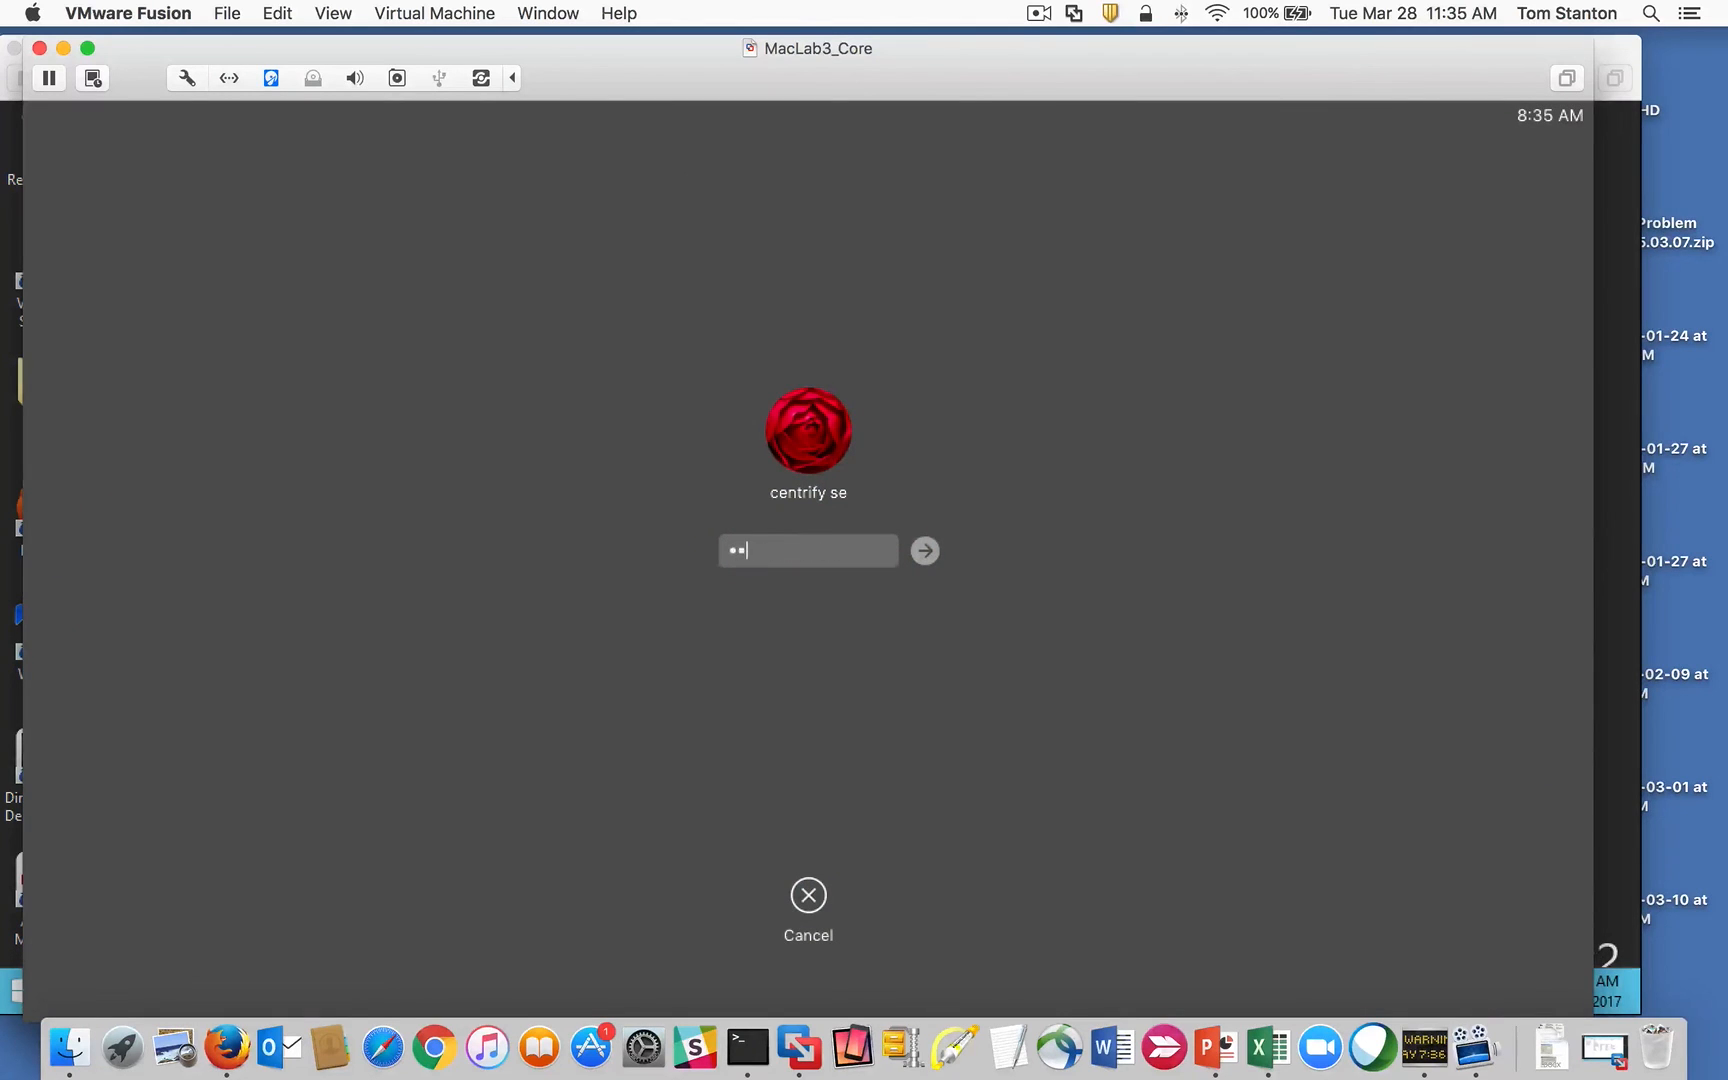
type("••••••")
key("Return")
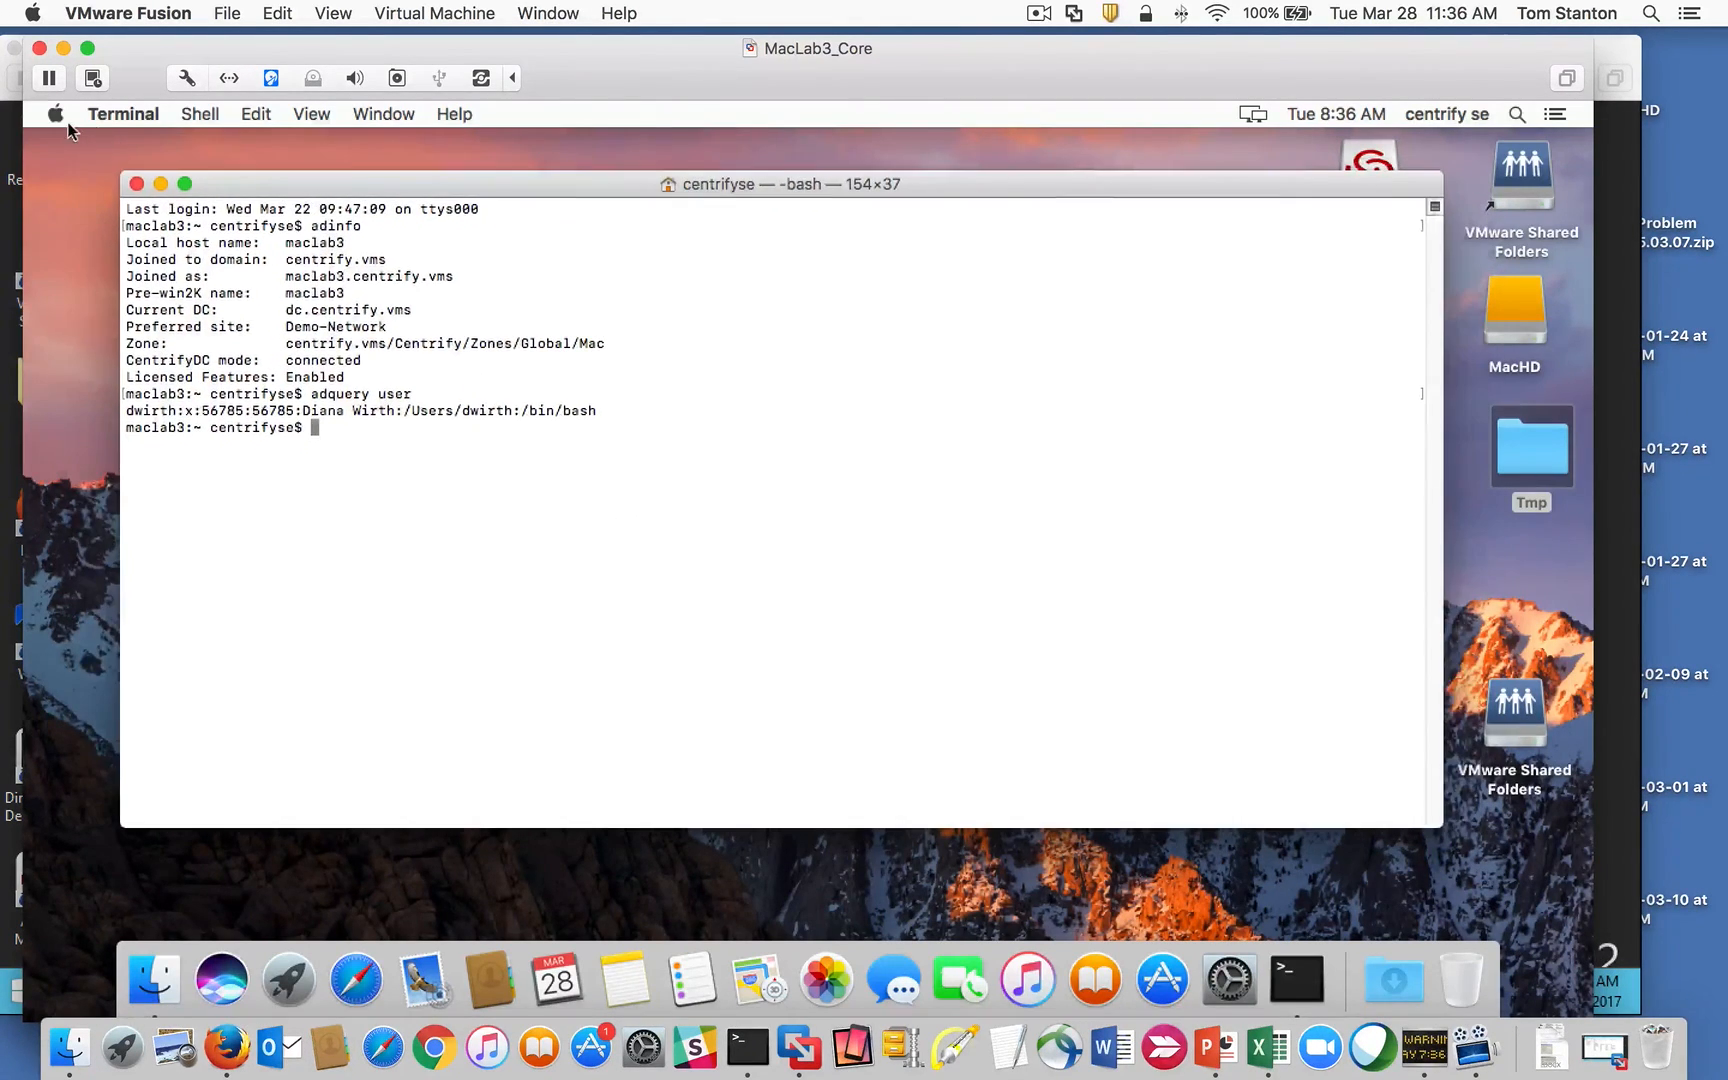
Step: Open Centrify preferences and view the Account Migration, Local Settings, Domain Controllers and Welcome tabs
left_click(57, 116)
left_click(205, 180)
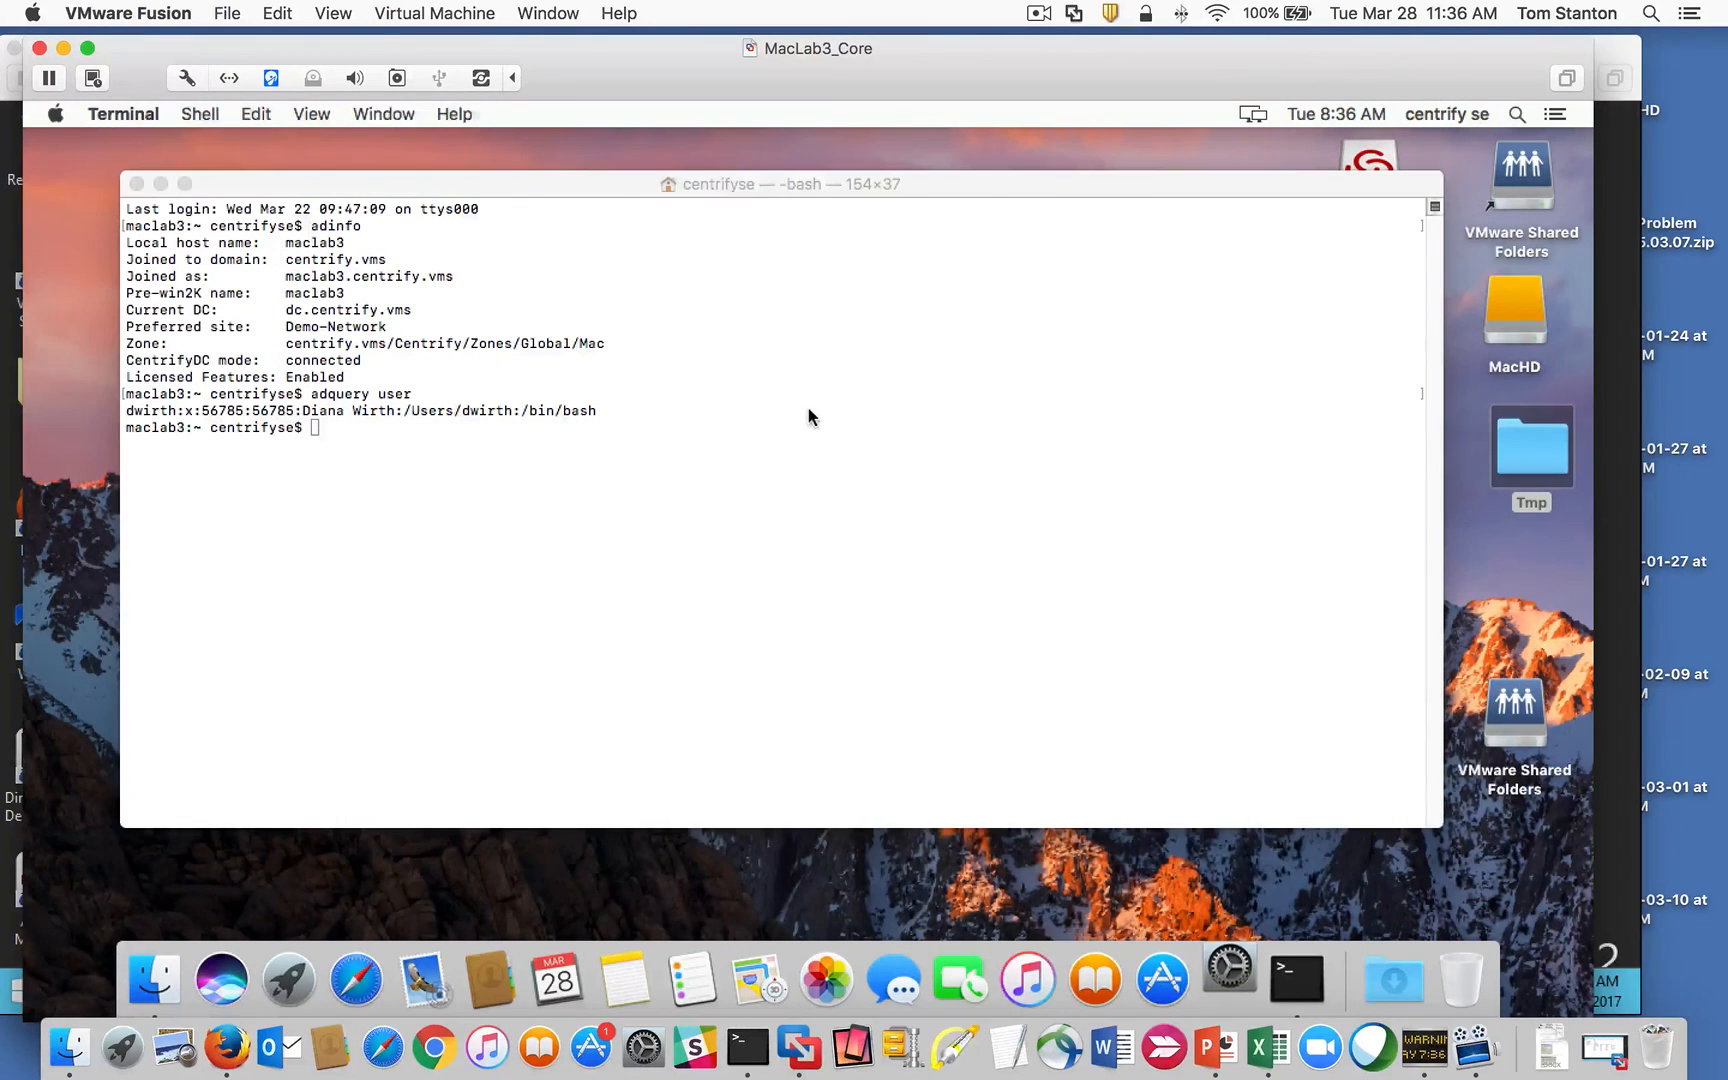
scroll(1282, 620, "down", 3)
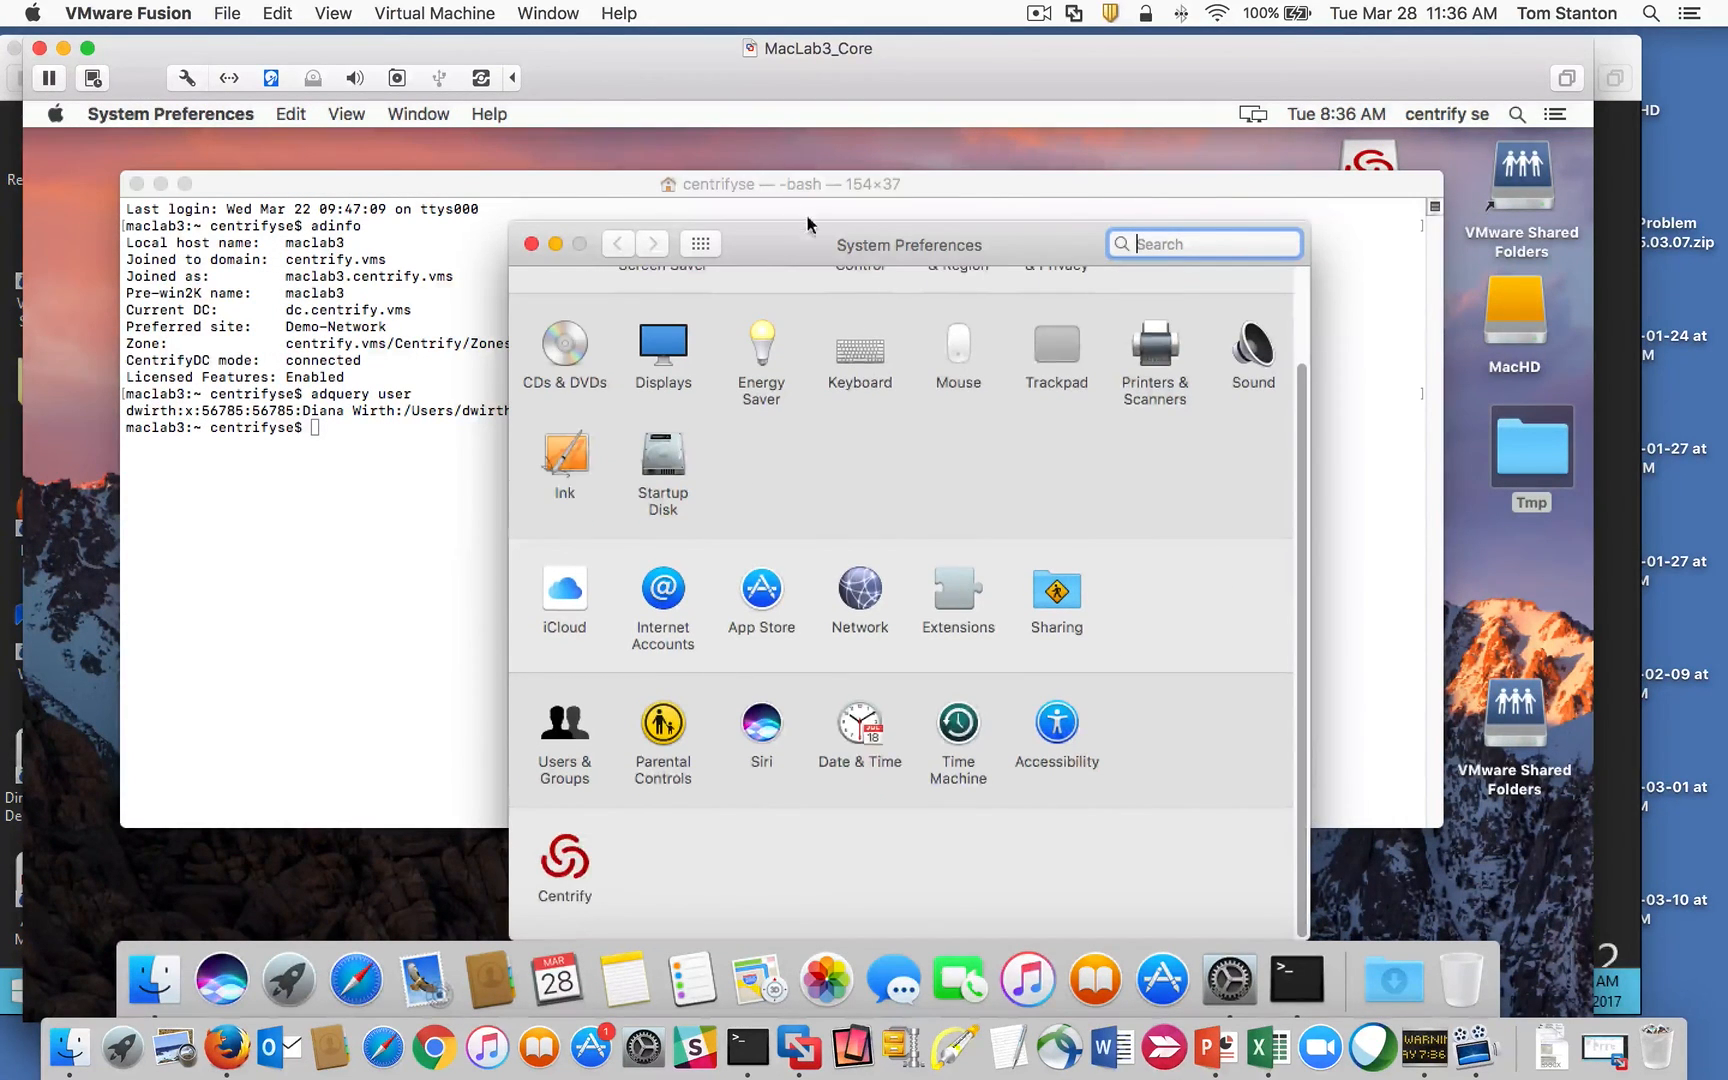
left_click(574, 774)
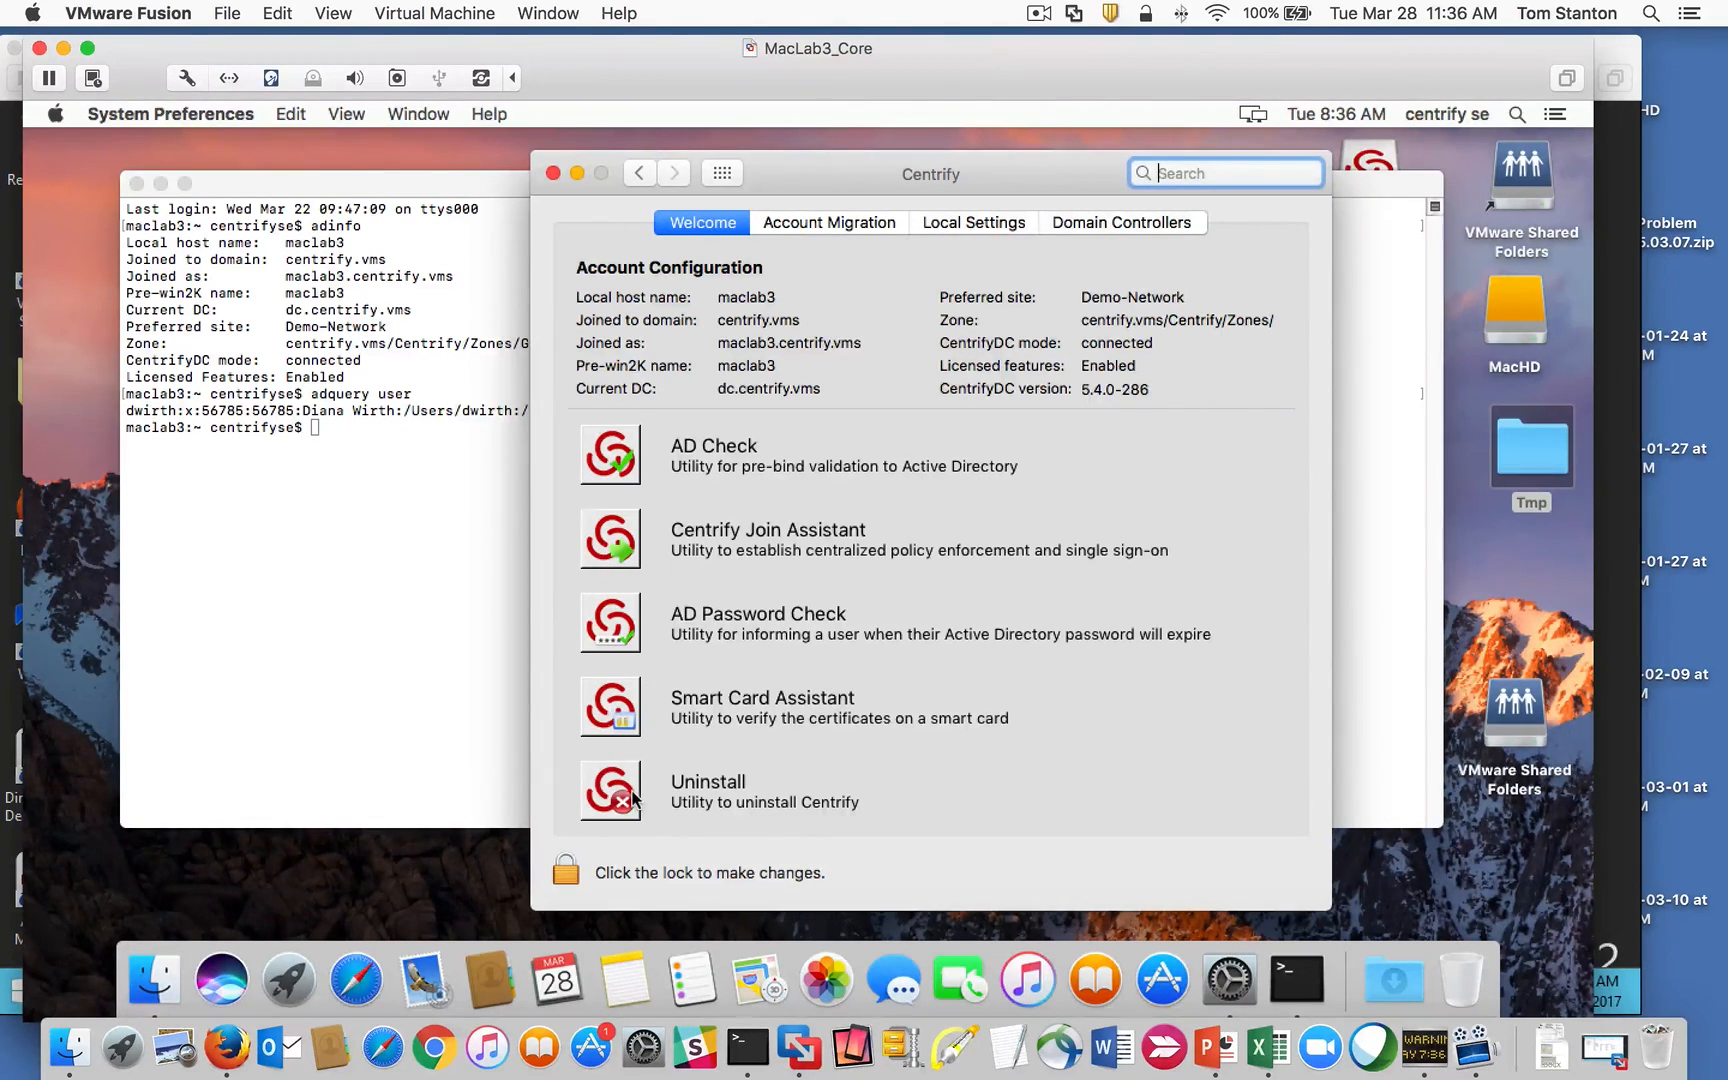
left_click(847, 225)
left_click(970, 232)
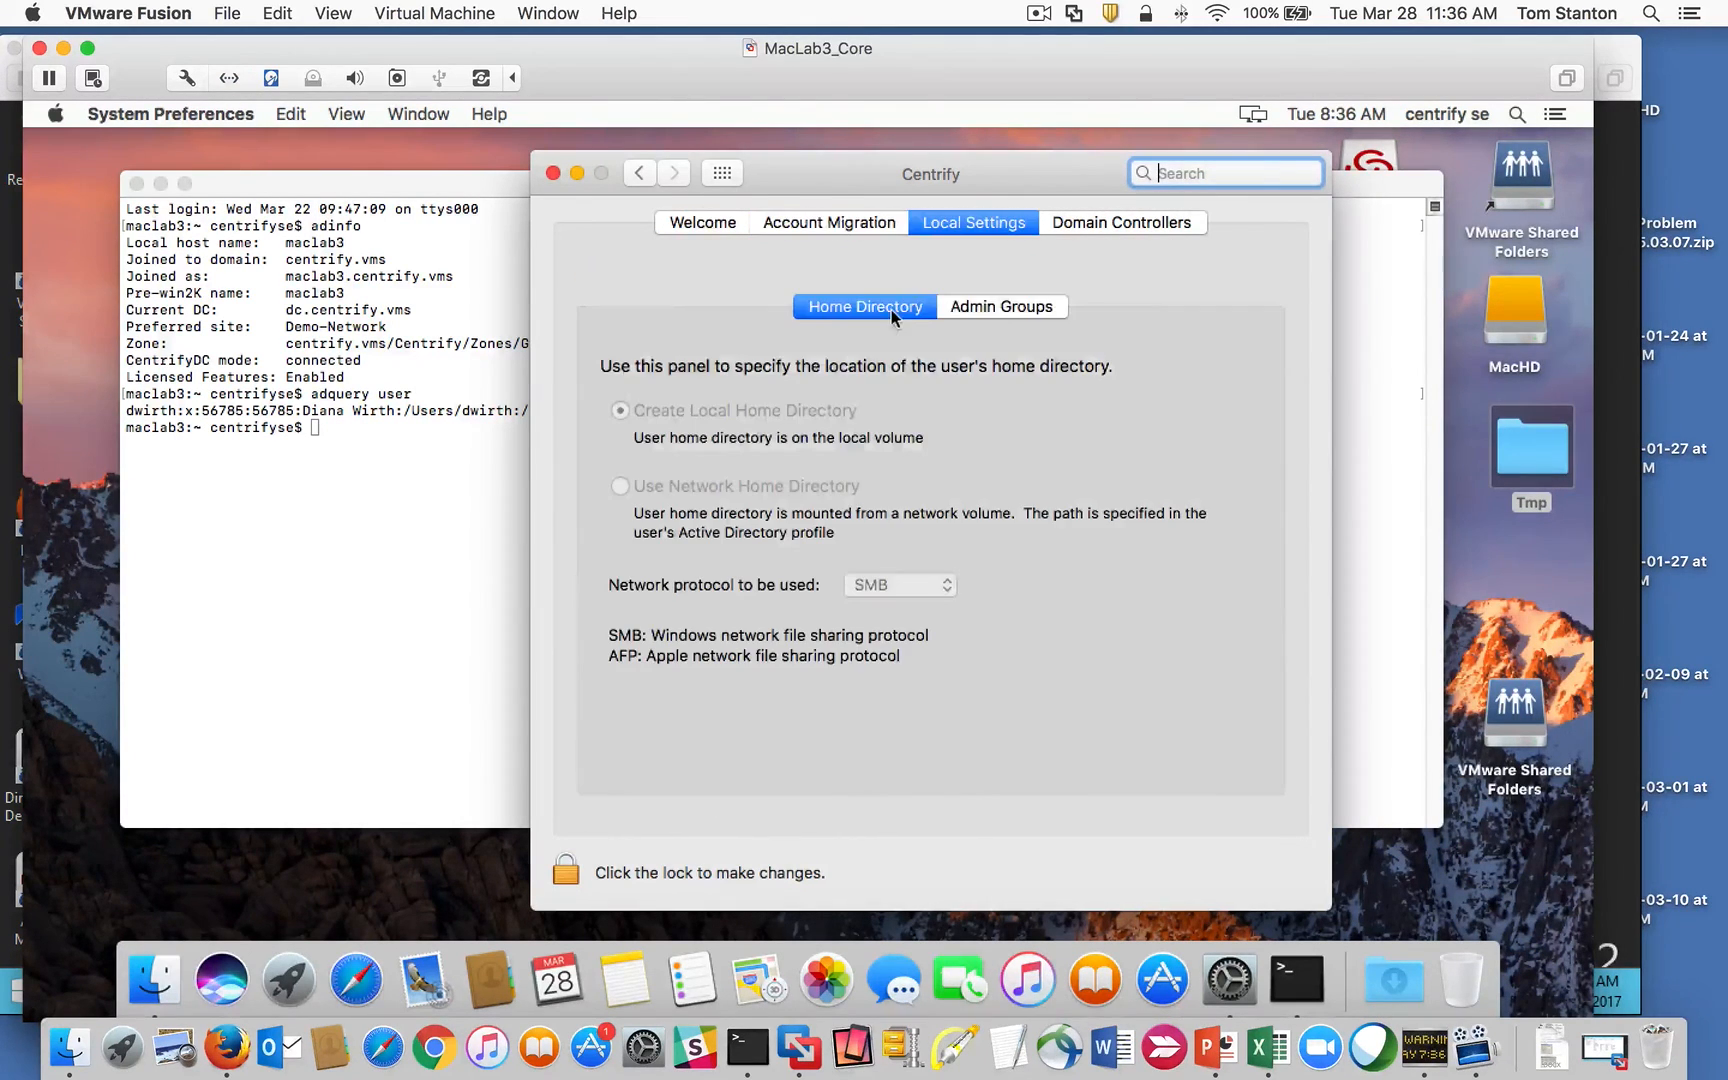
left_click(1090, 225)
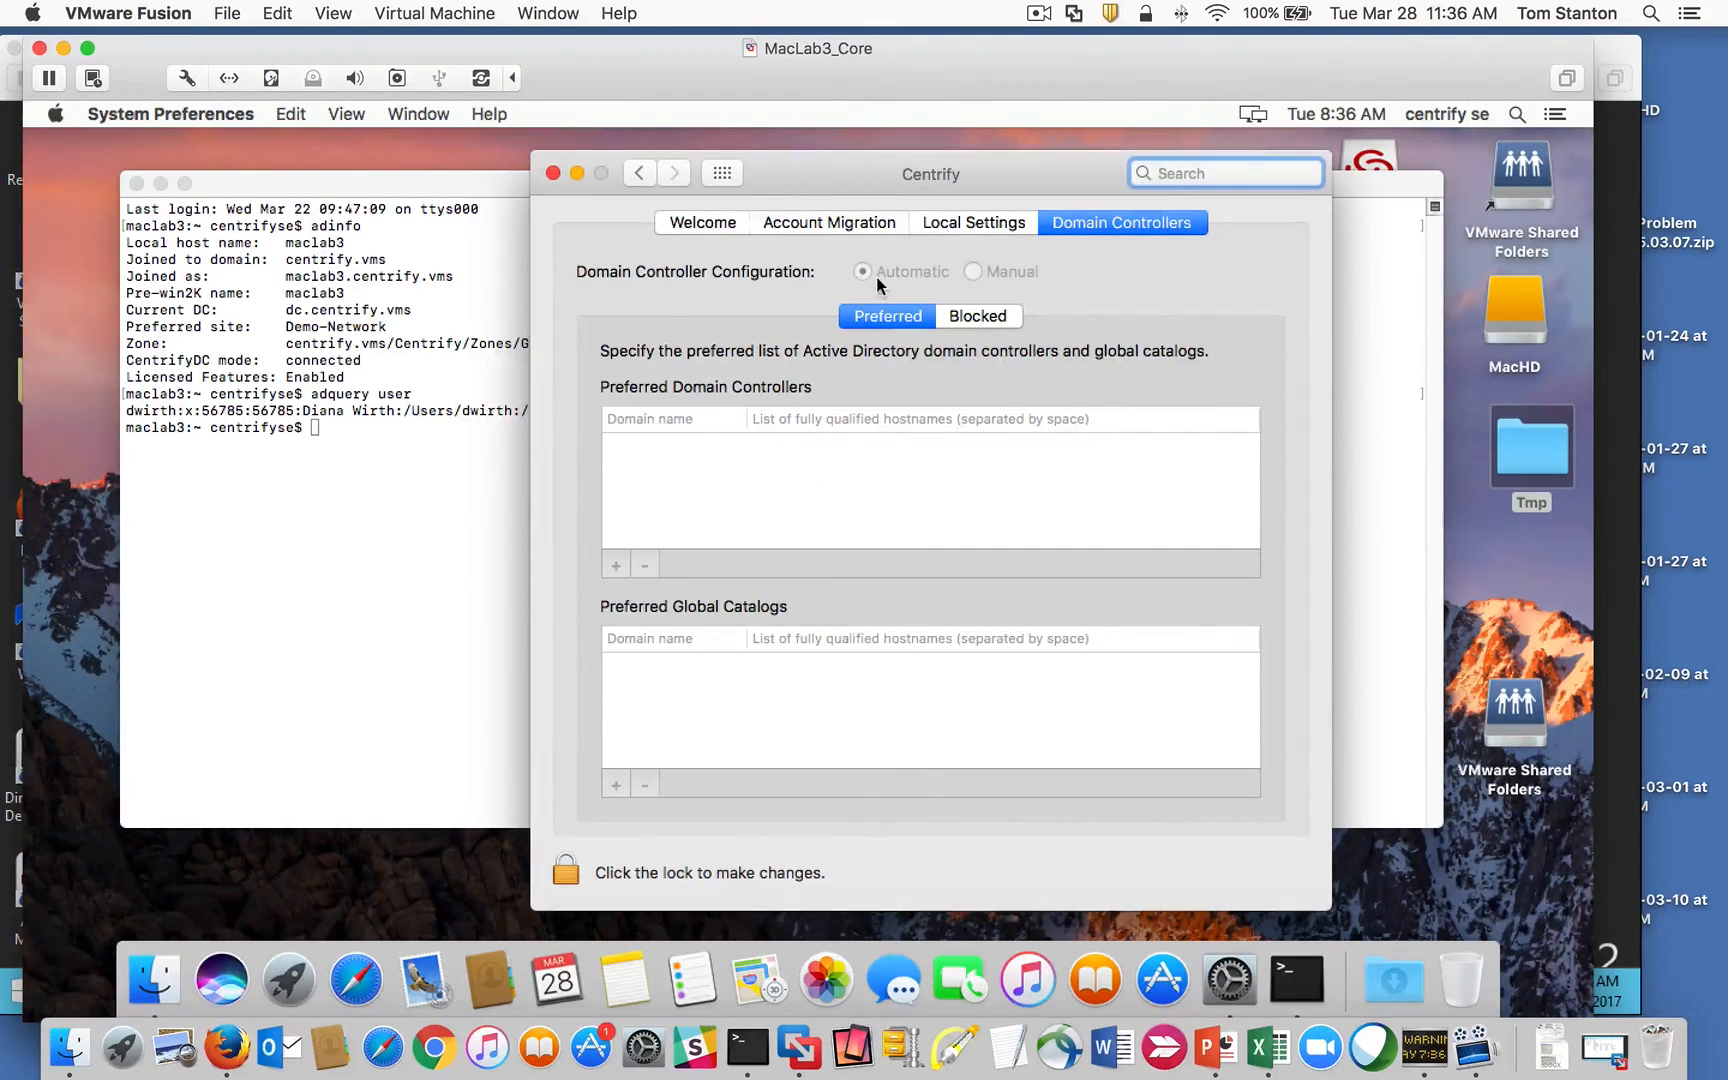
left_click(703, 222)
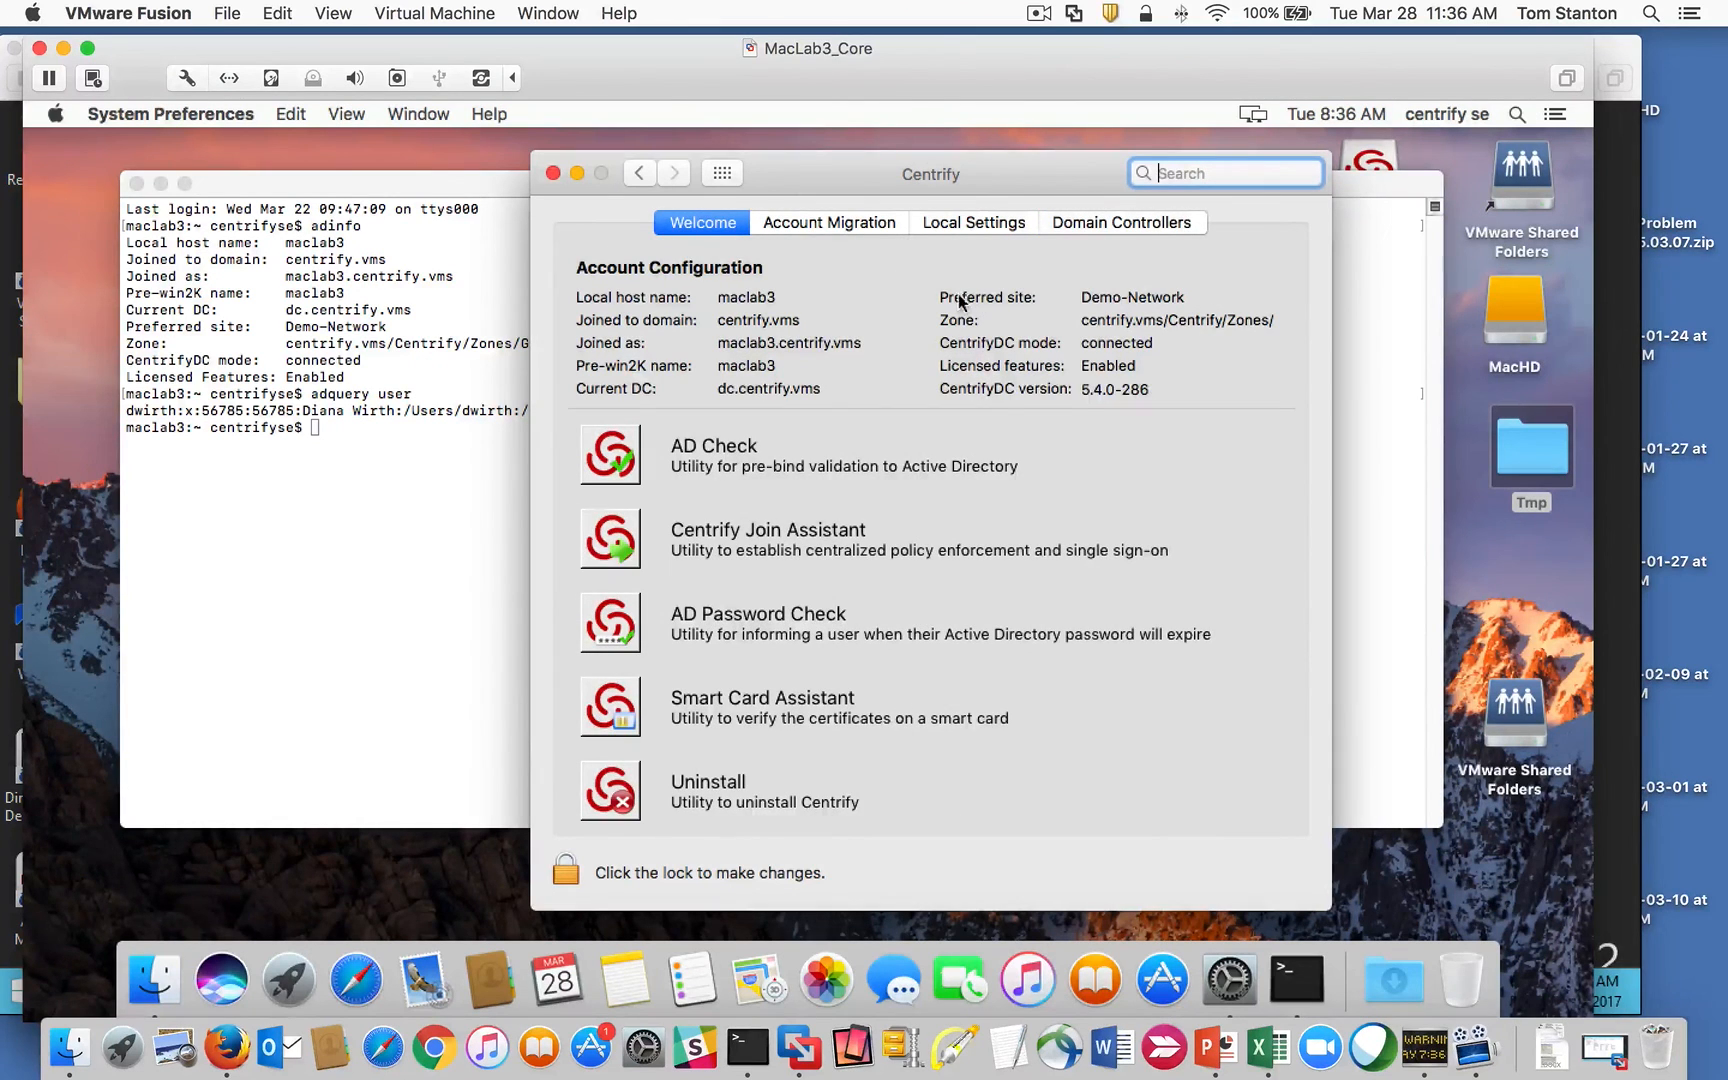
Step: Open Smart Card Assistant, move it off the terminal text, and return to Terminal
left_click(622, 706)
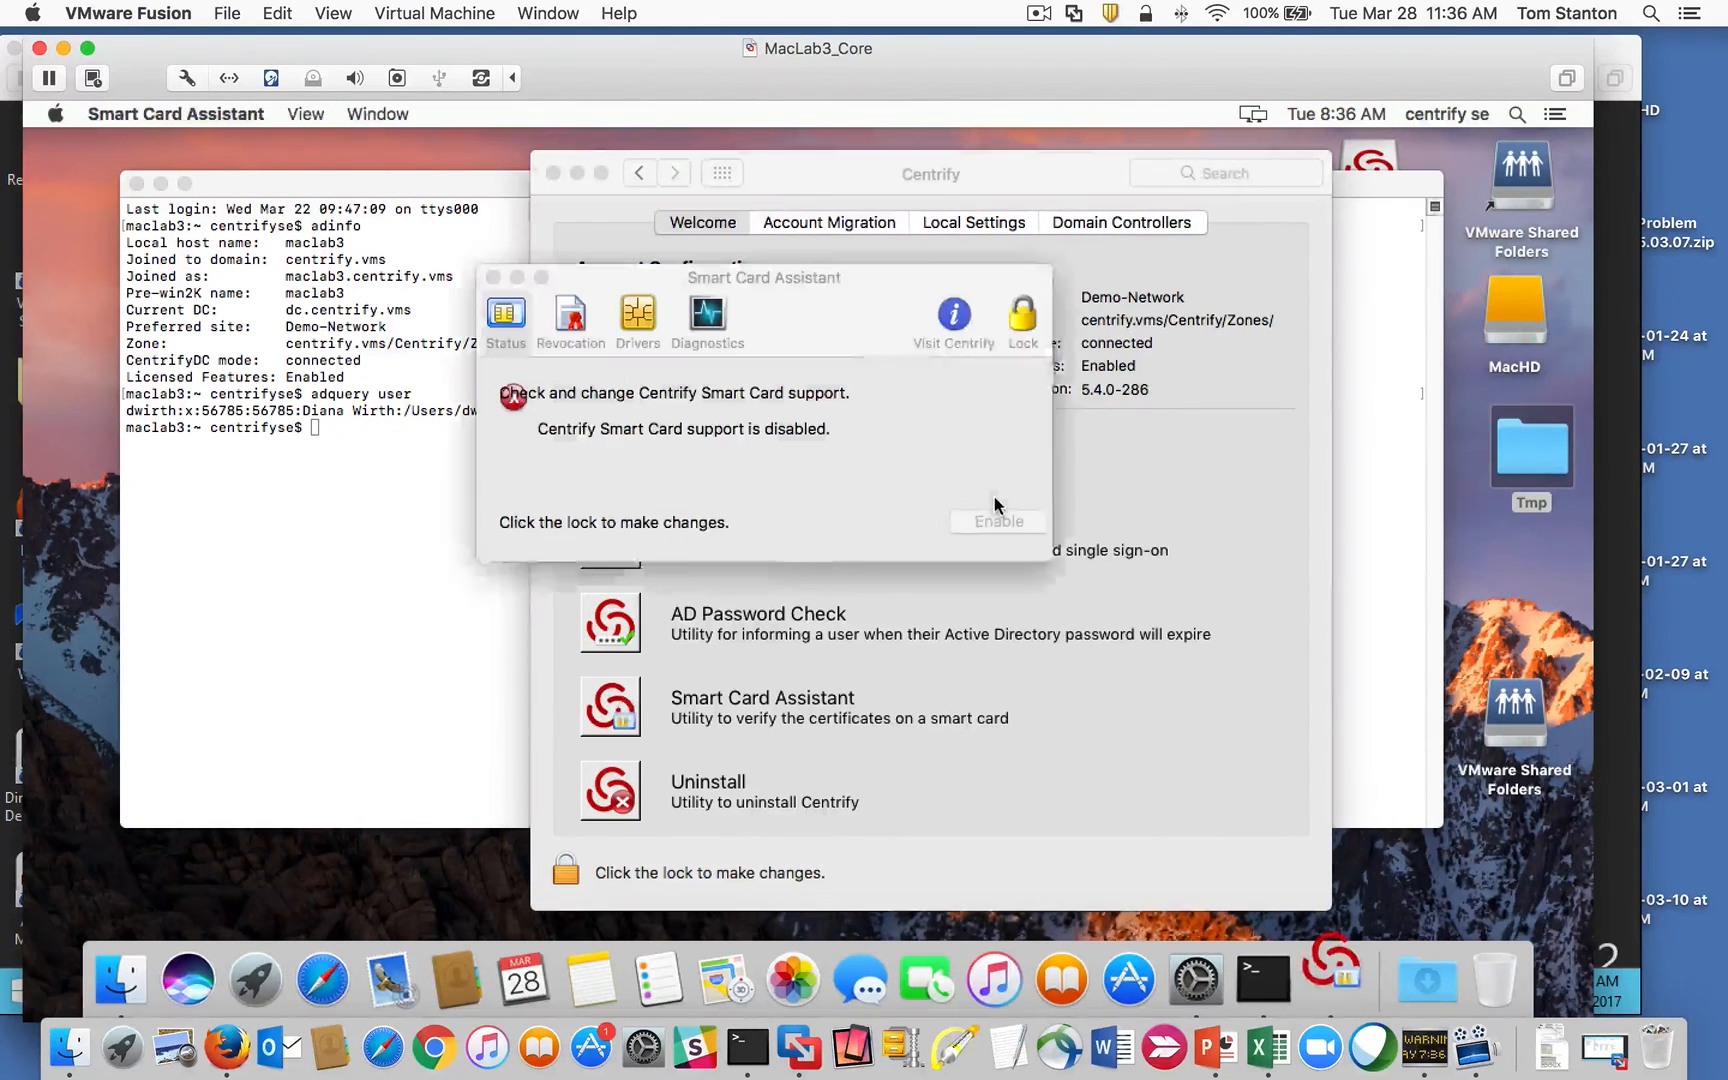
left_click_drag(762, 290, 733, 414)
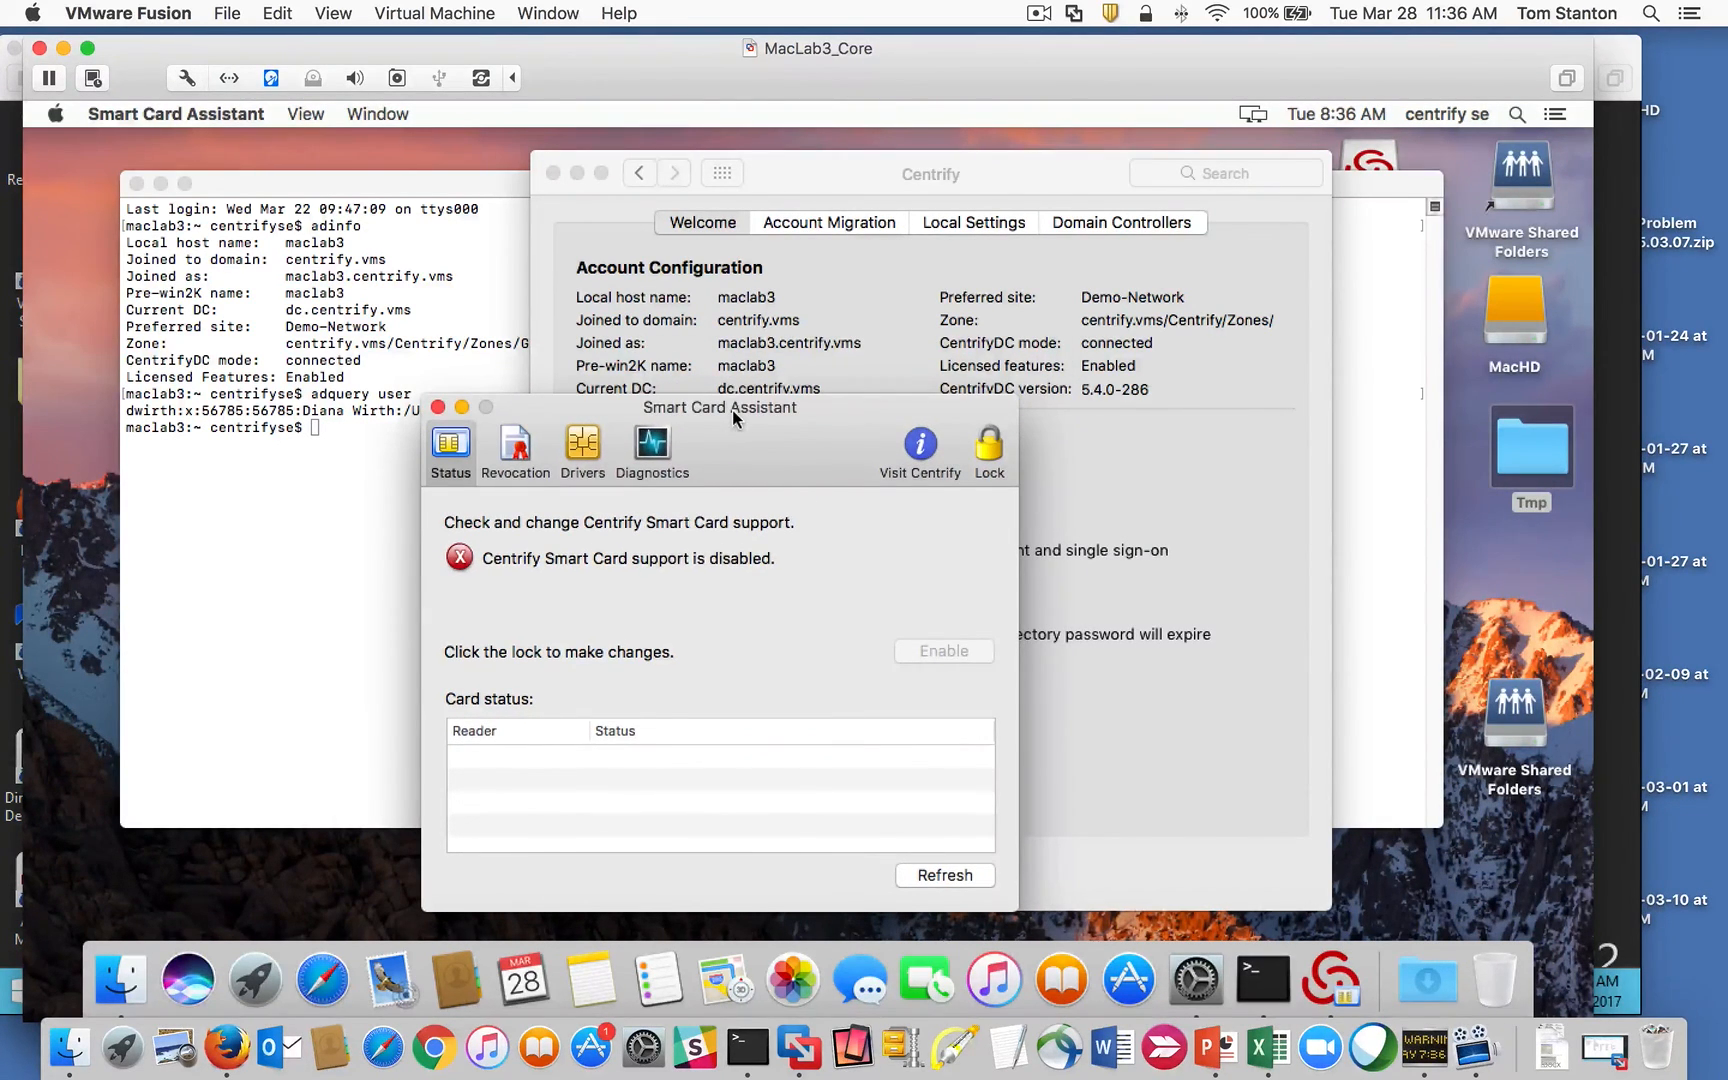
left_click_drag(747, 404, 766, 430)
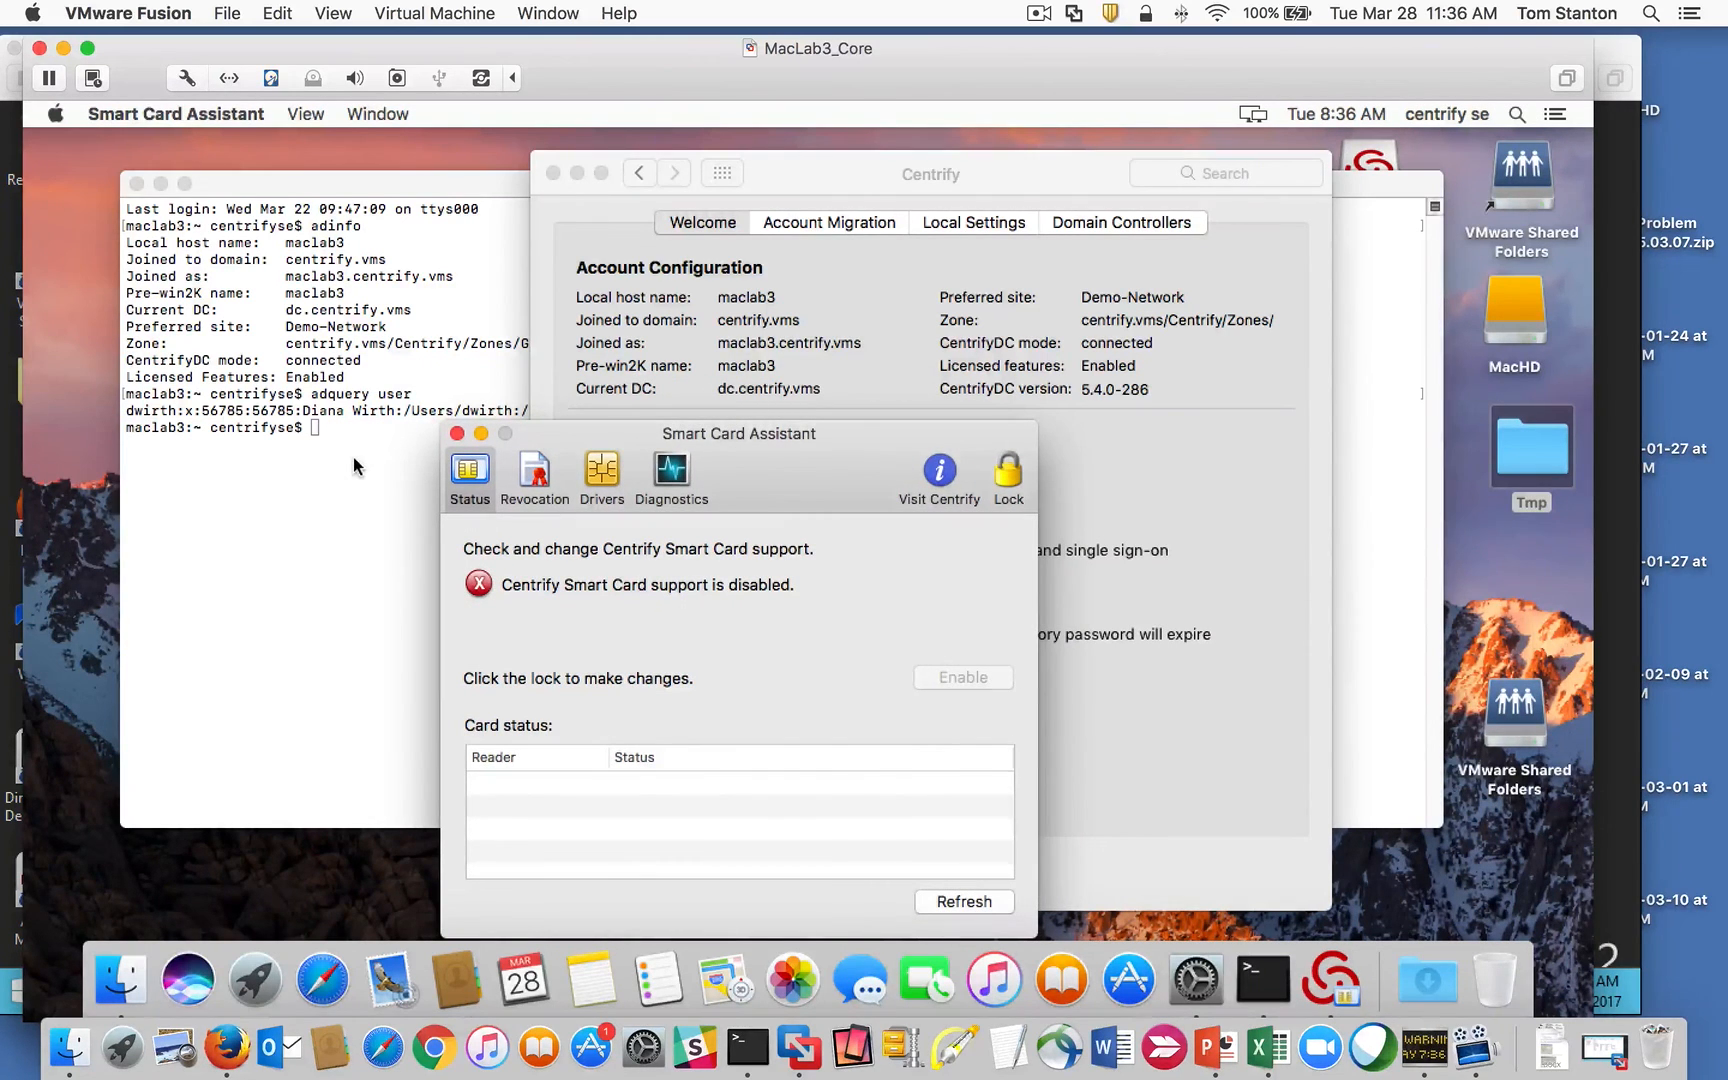
left_click_drag(766, 432, 832, 406)
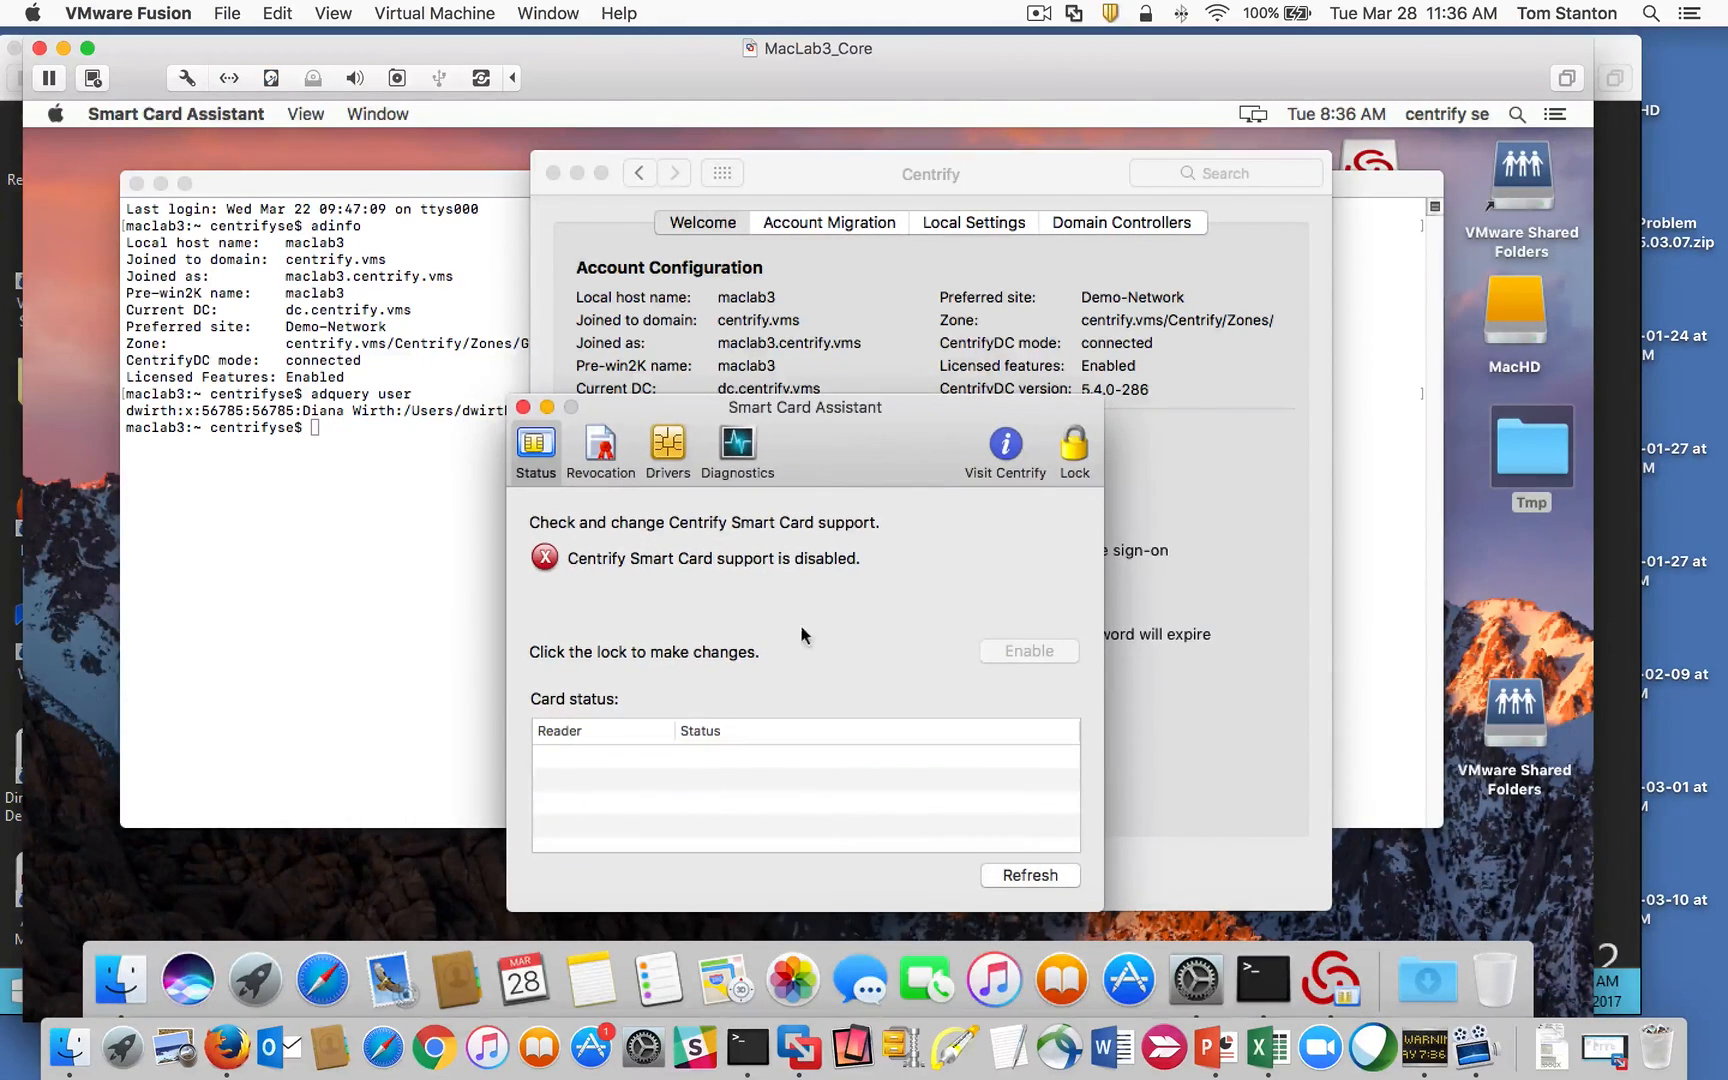
left_click(330, 440)
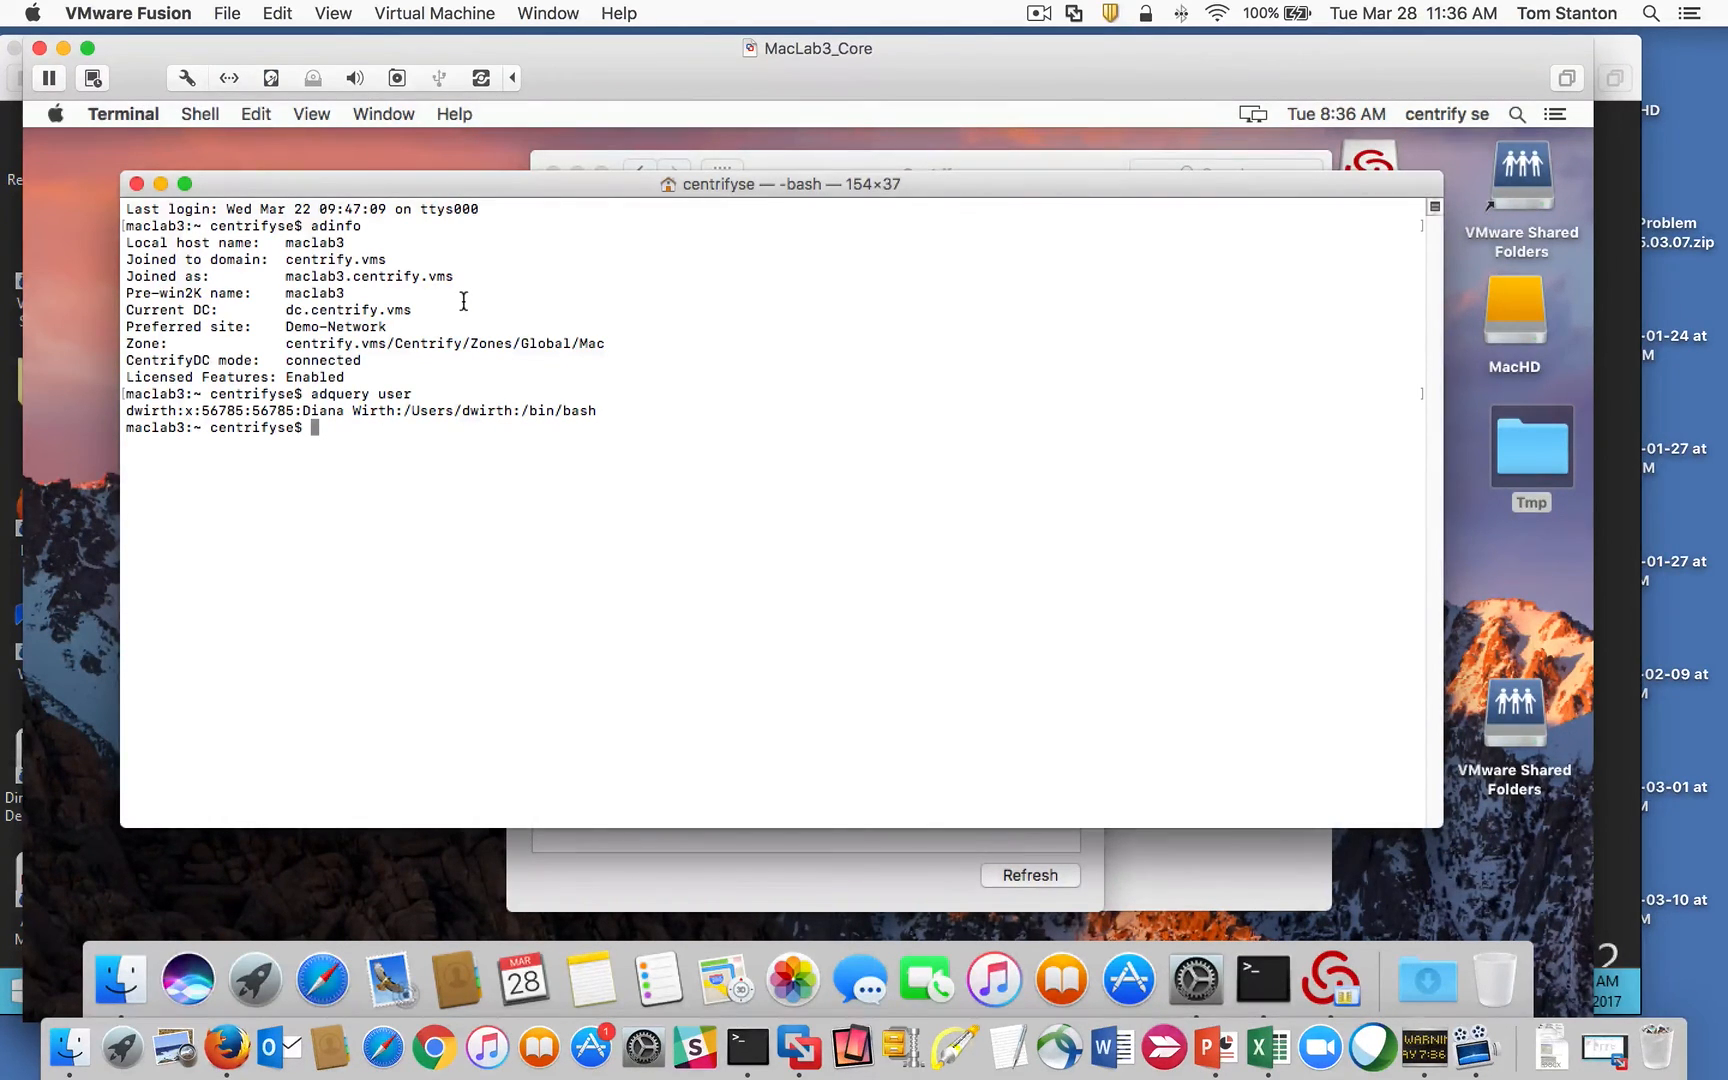
Step: Check smart card status with sctool -s and try enabling it with sctool -e
type("sctool -s")
key("Return")
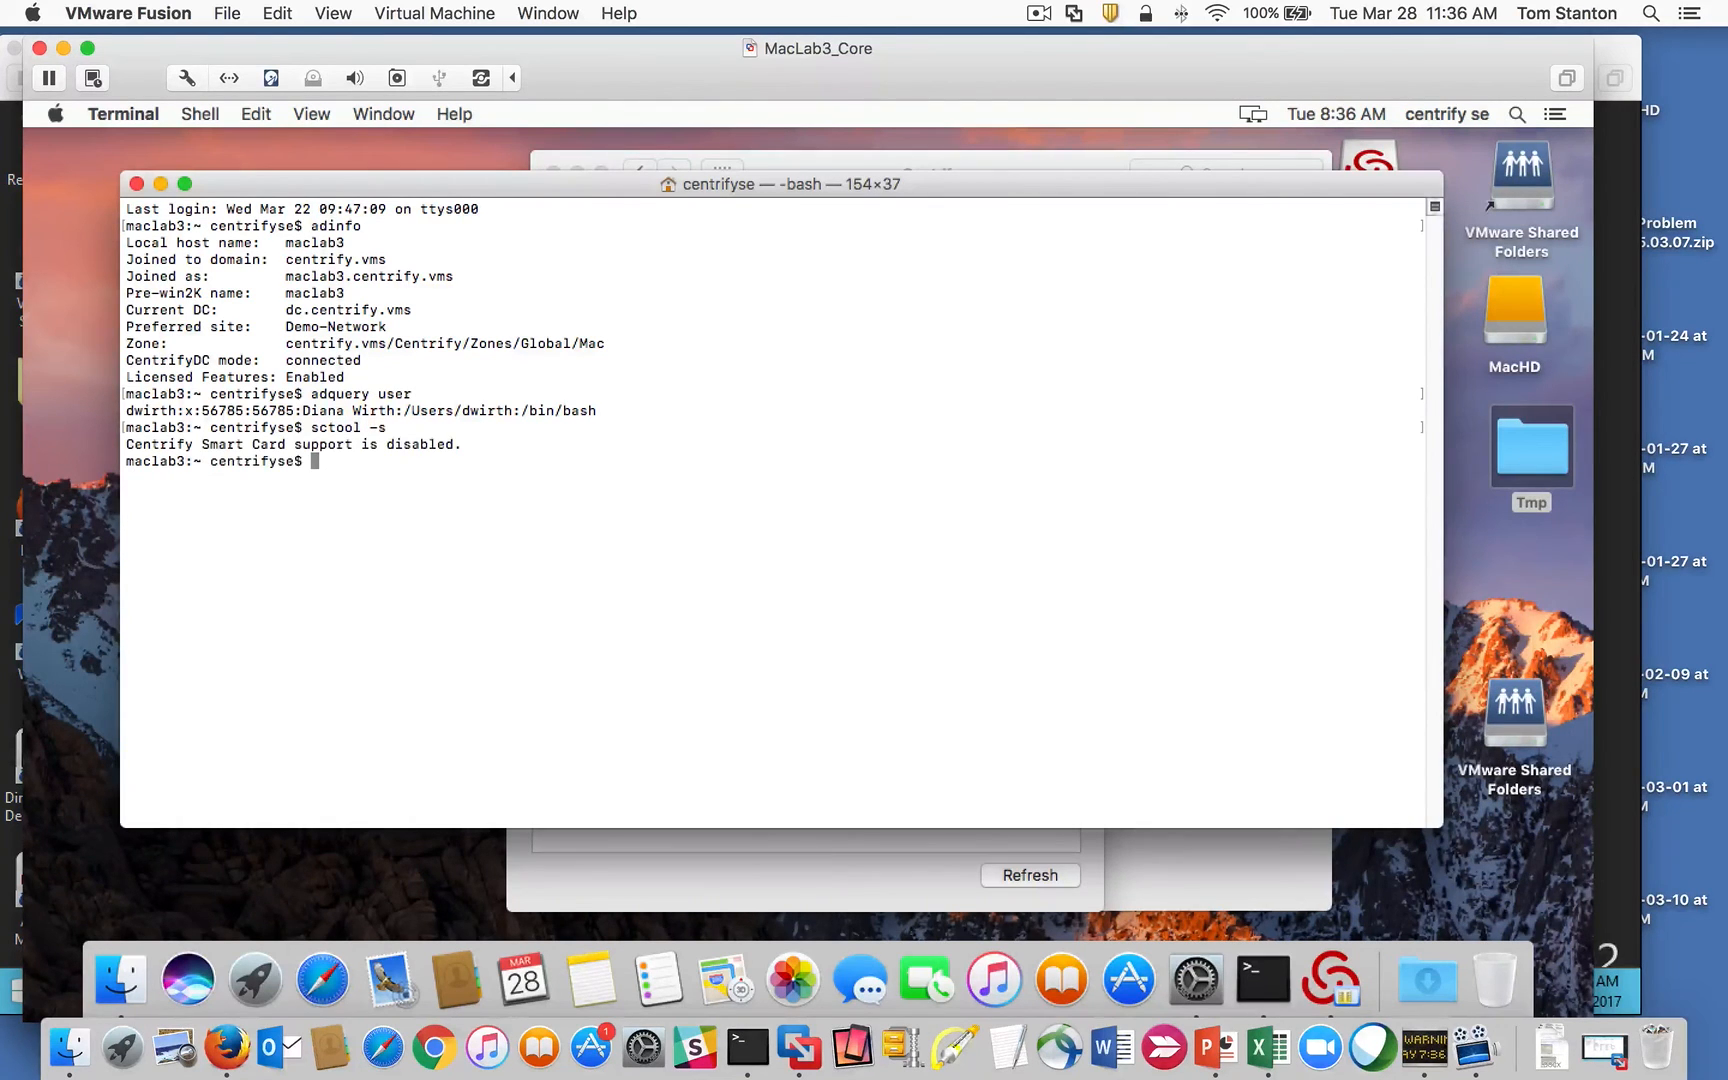
type("sctool -e")
key("Return")
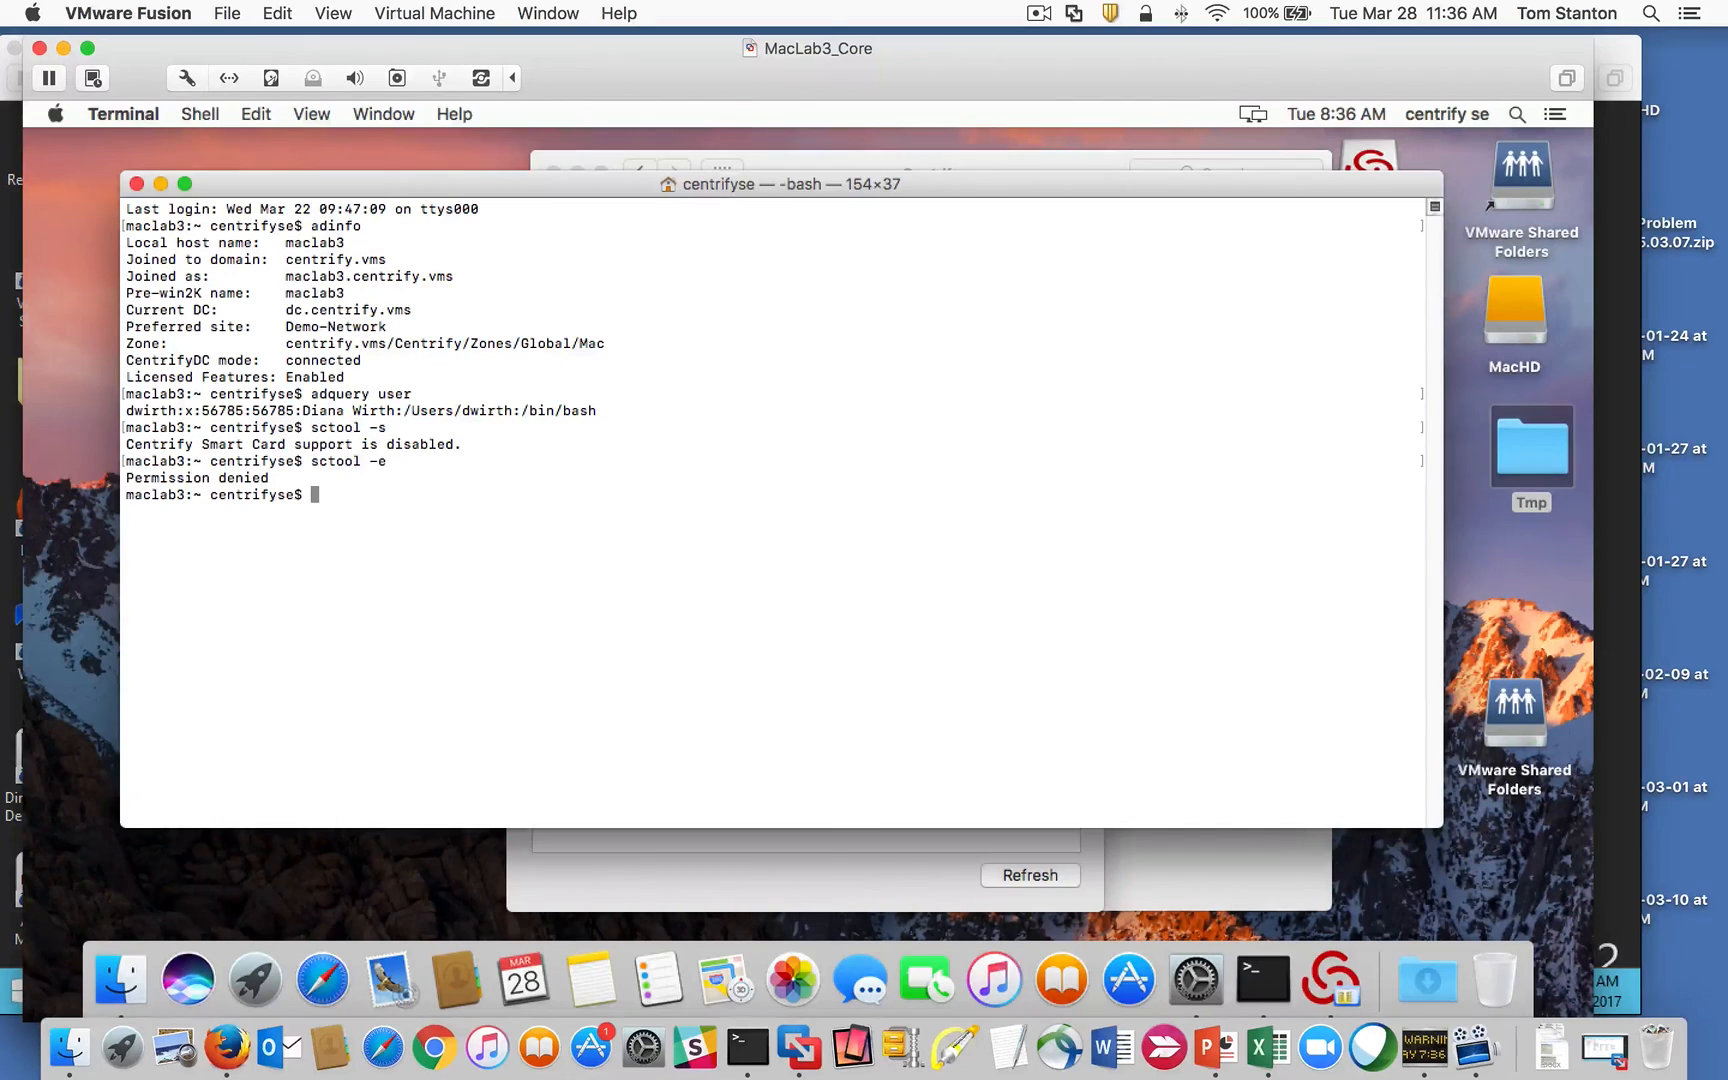
Step: Attempt to switch to root with su twice
type("su")
key("Return")
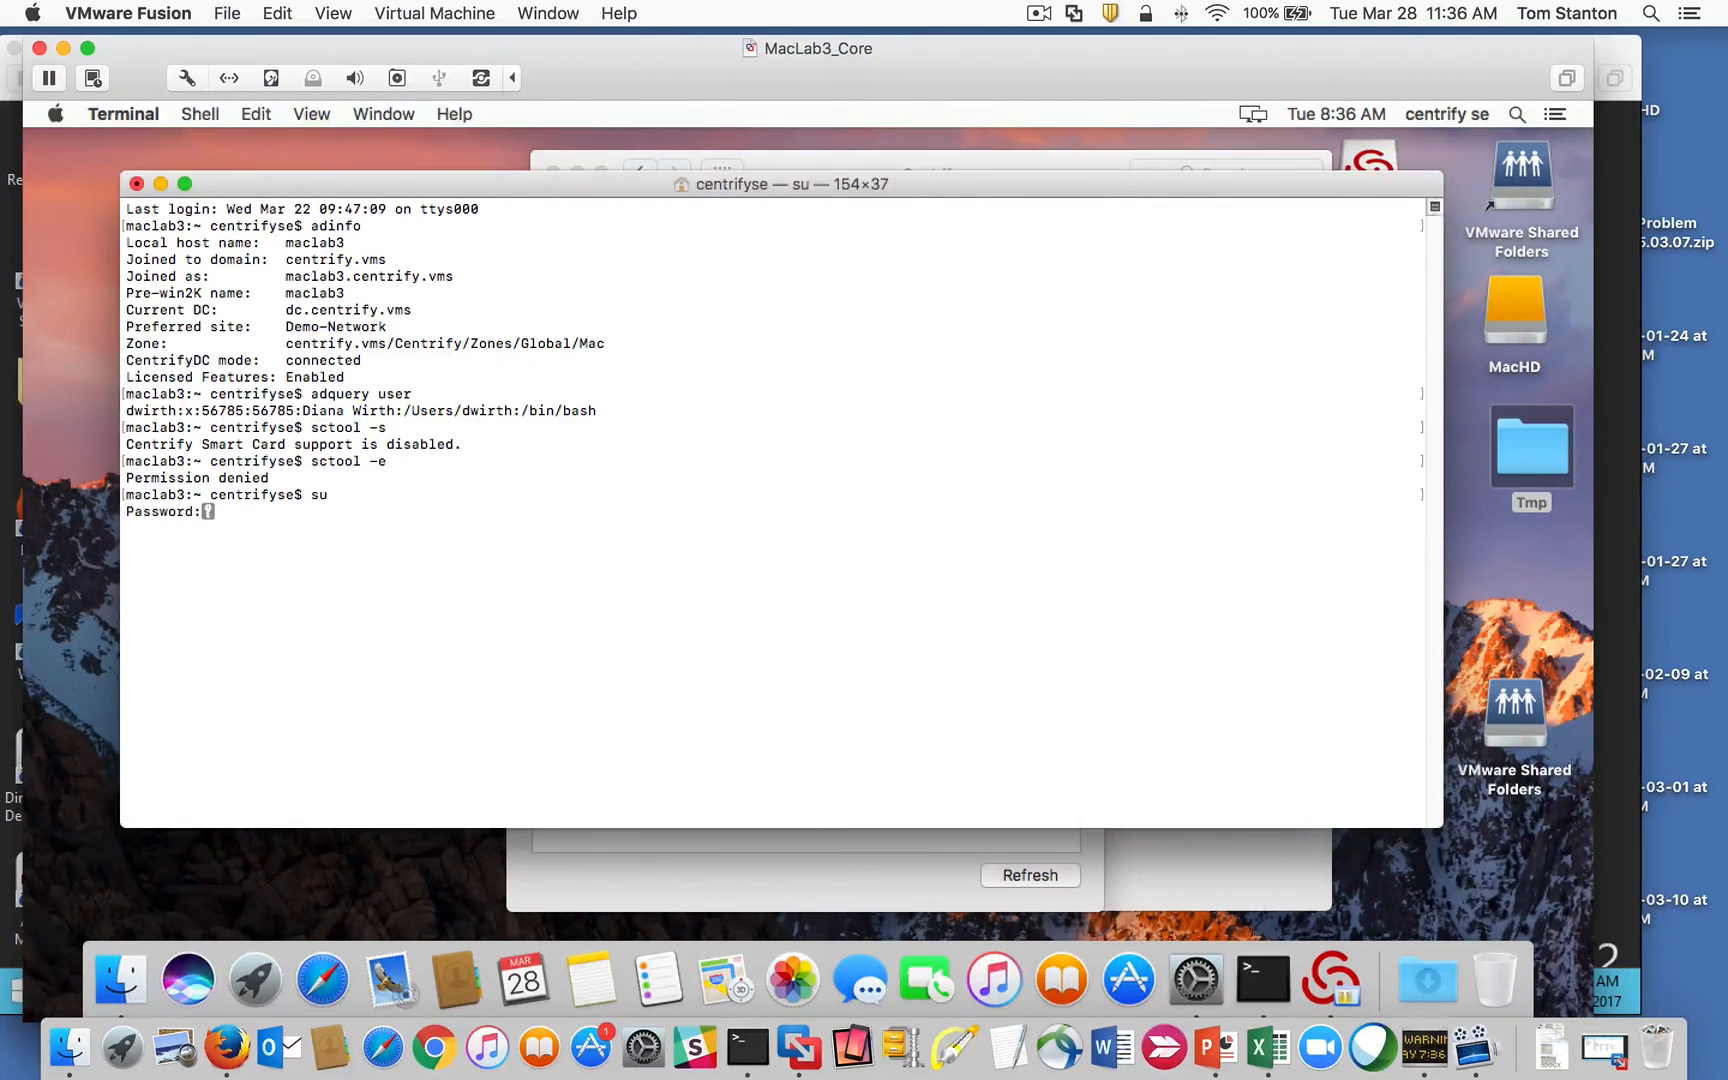
key("Return")
type("su")
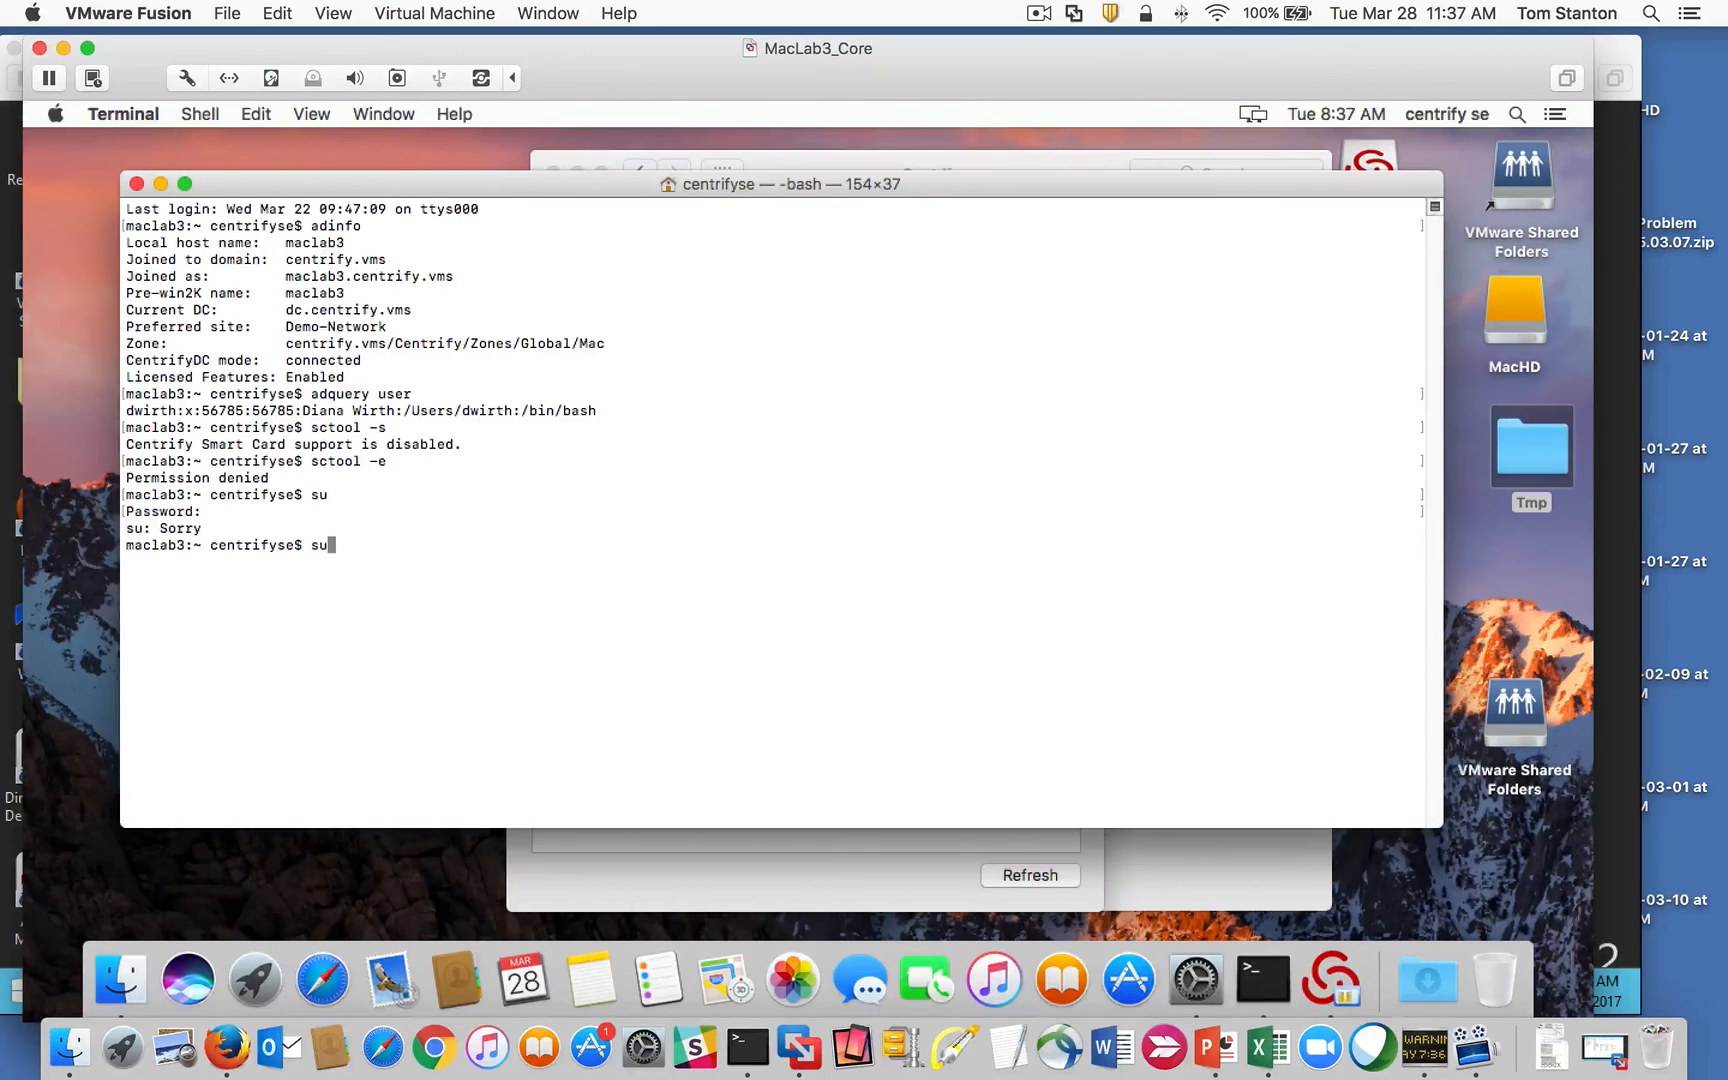
key("Return")
key("Return")
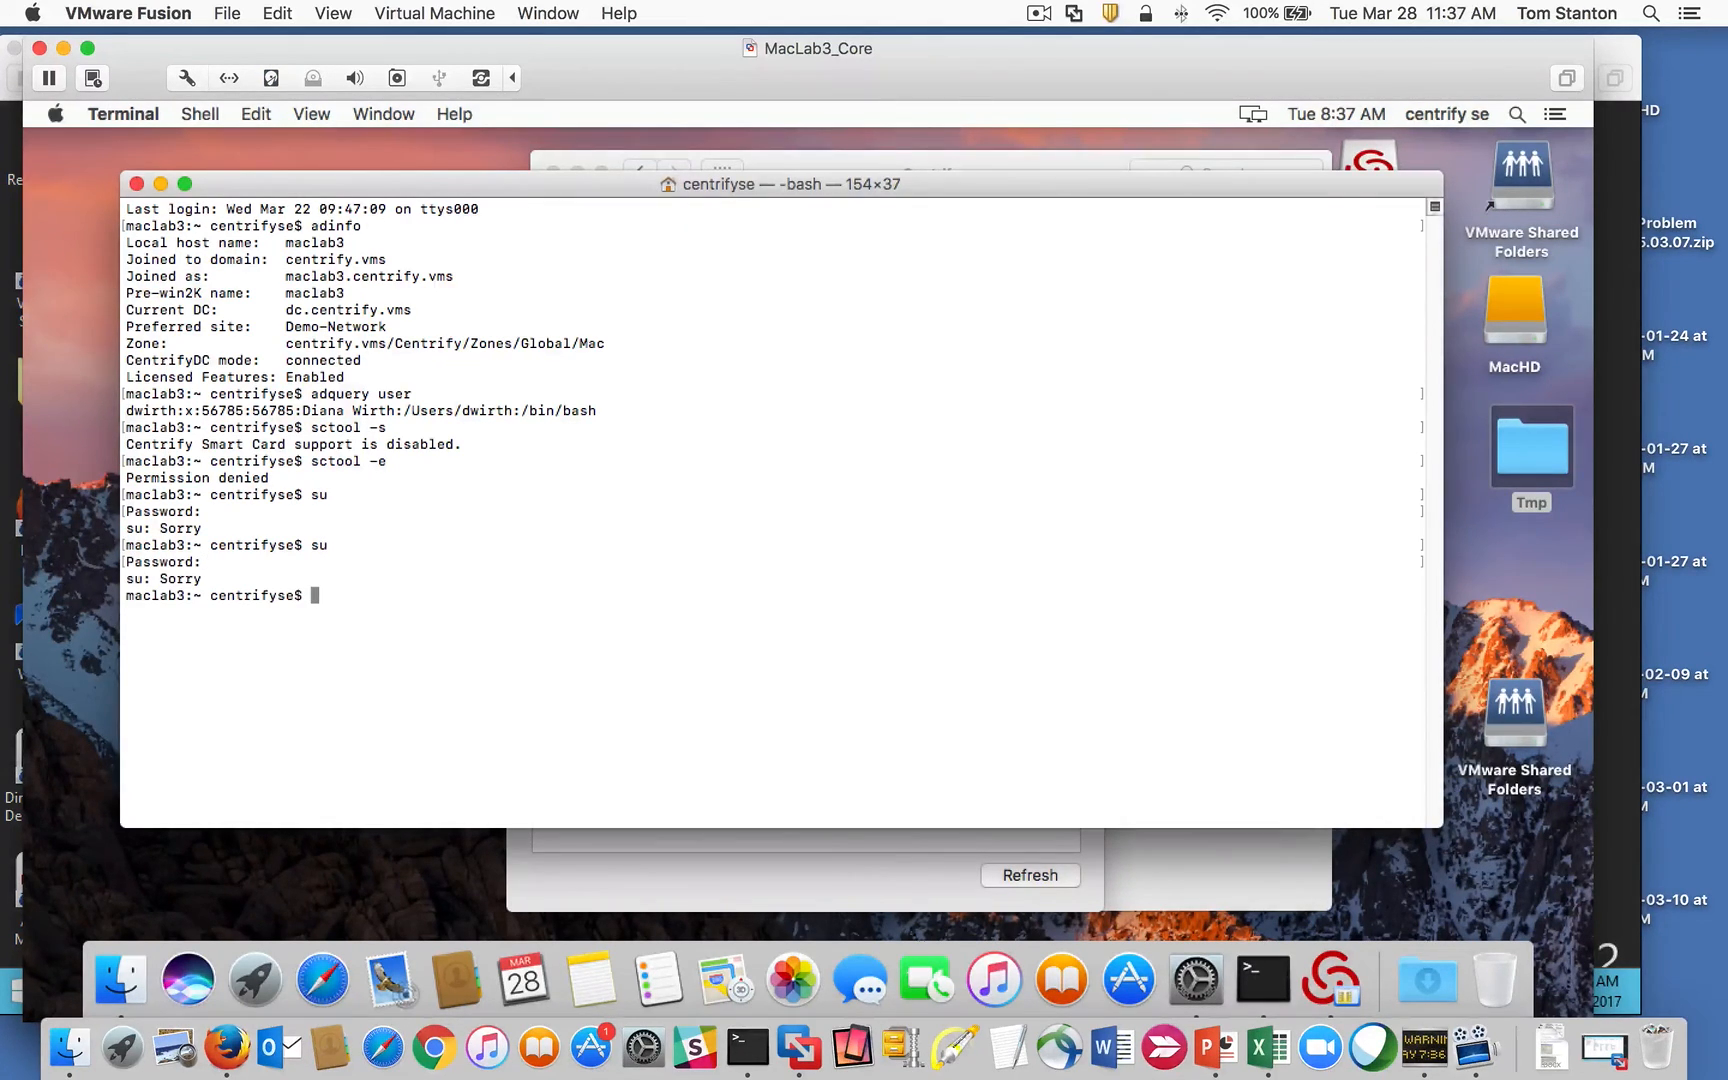
Step: Rerun sctool -s, then run sctool alone to print its usage options
left_click(834, 158)
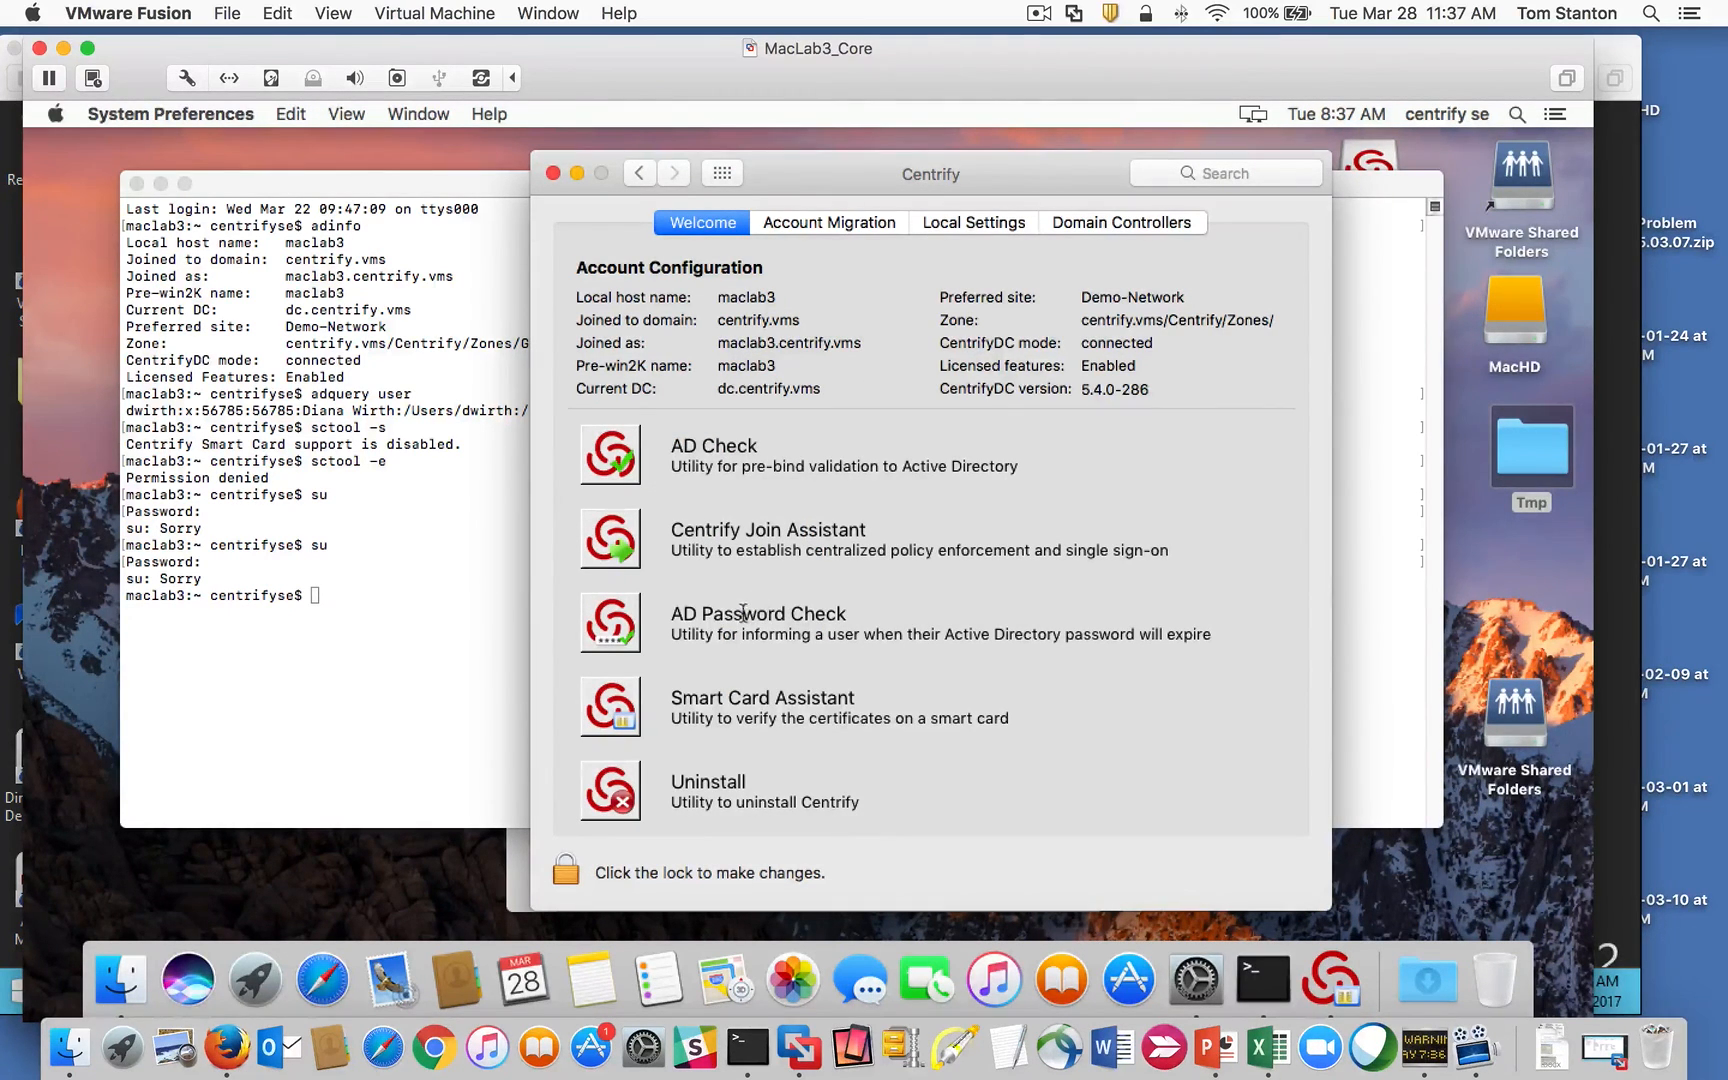
left_click(390, 613)
type("su")
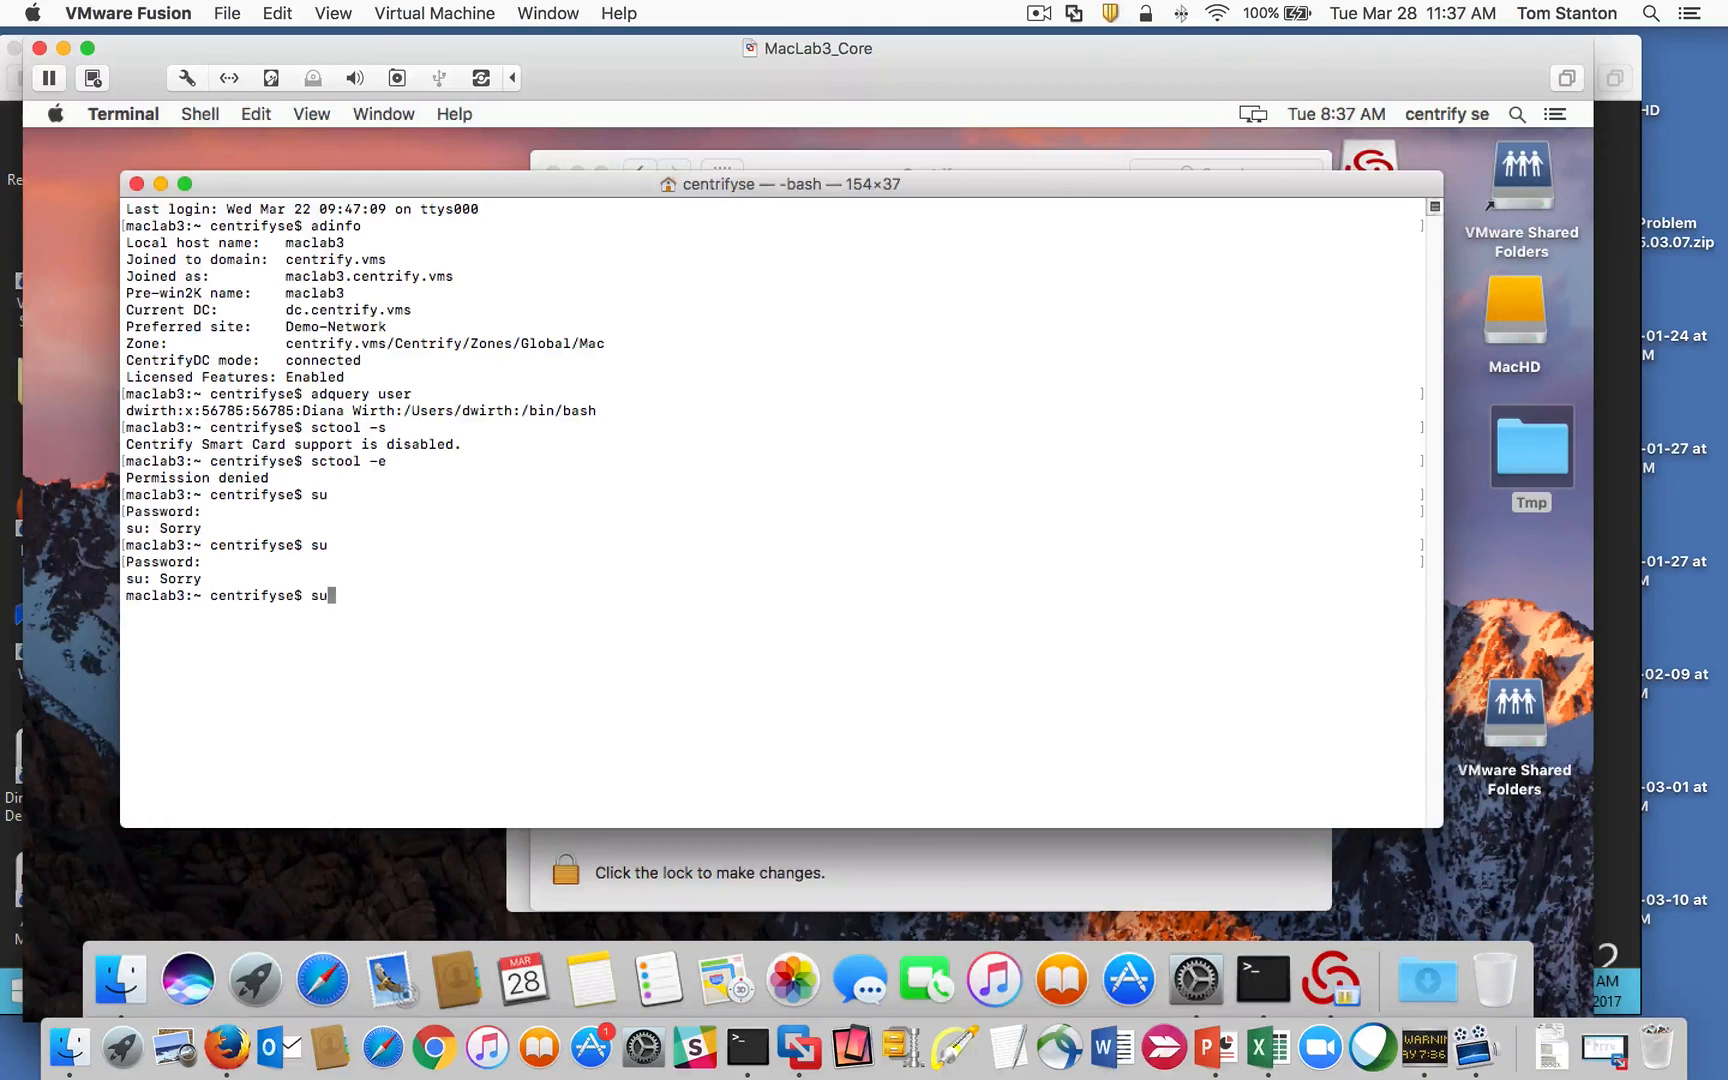
key("BackSpace")
key("BackSpace")
type("sctool -s")
key("Return")
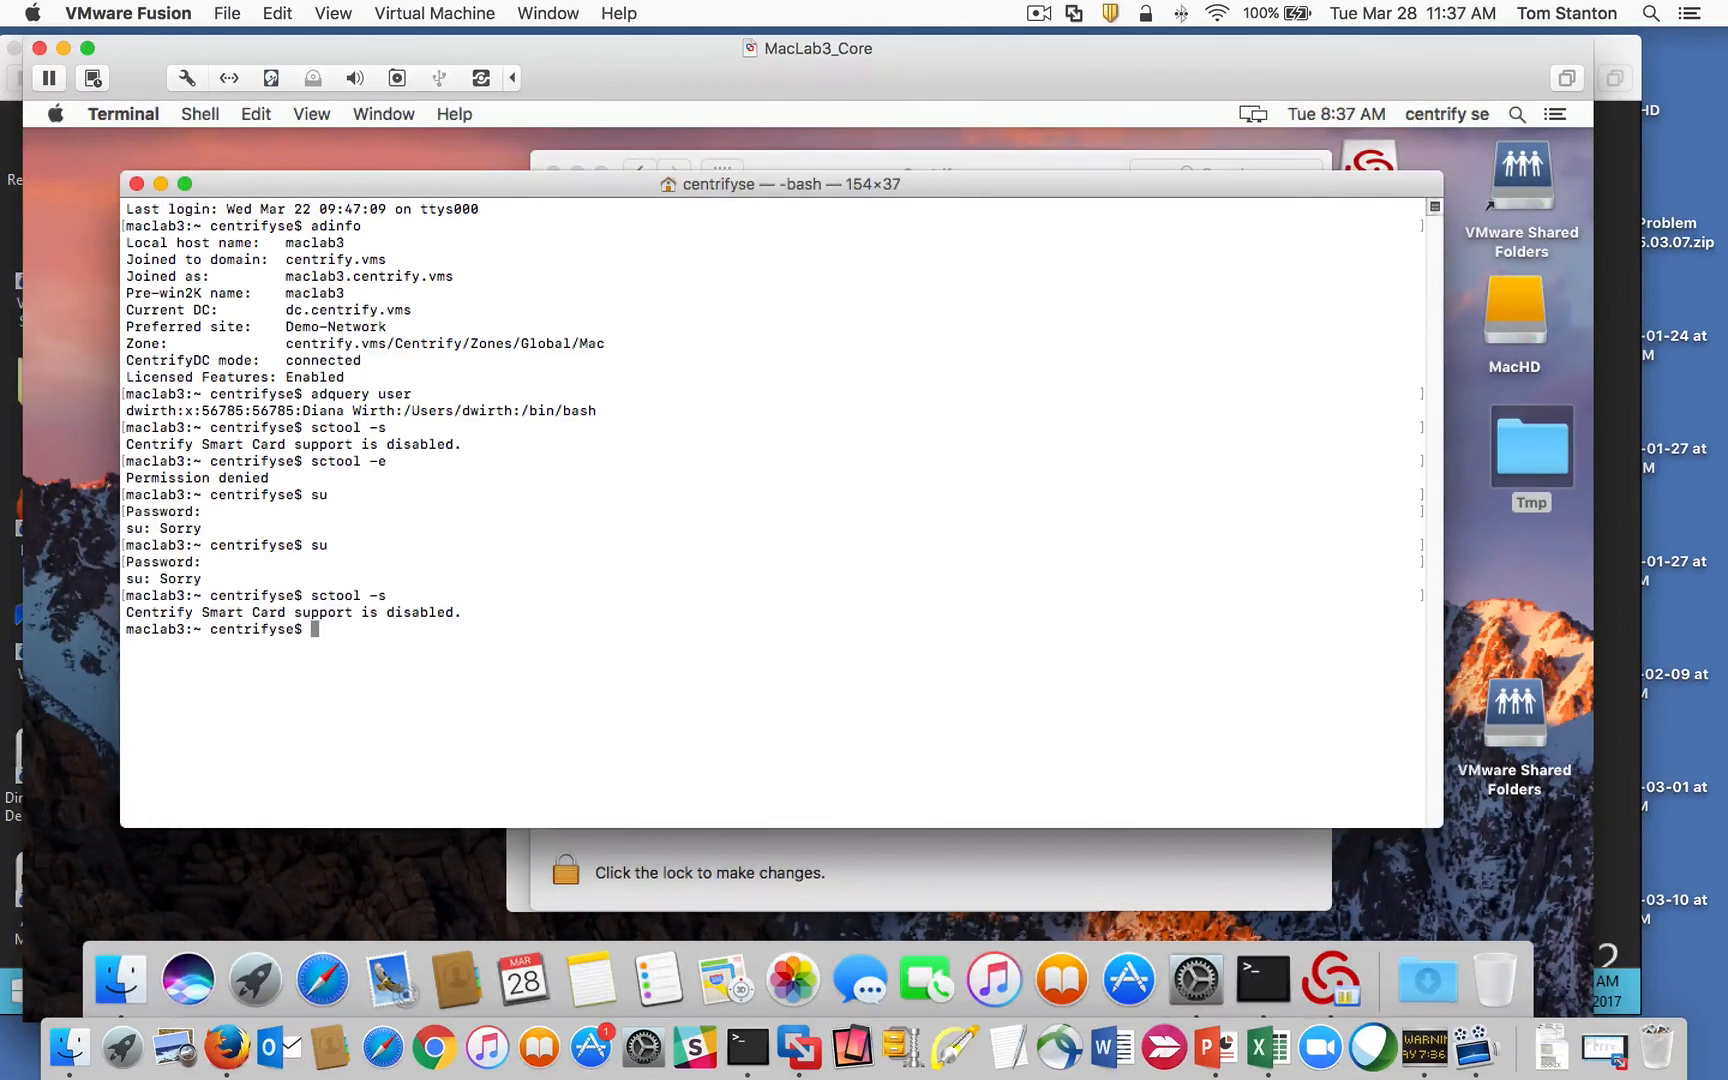
key("Up")
key("BackSpace")
key("BackSpace")
key("BackSpace")
key("Return")
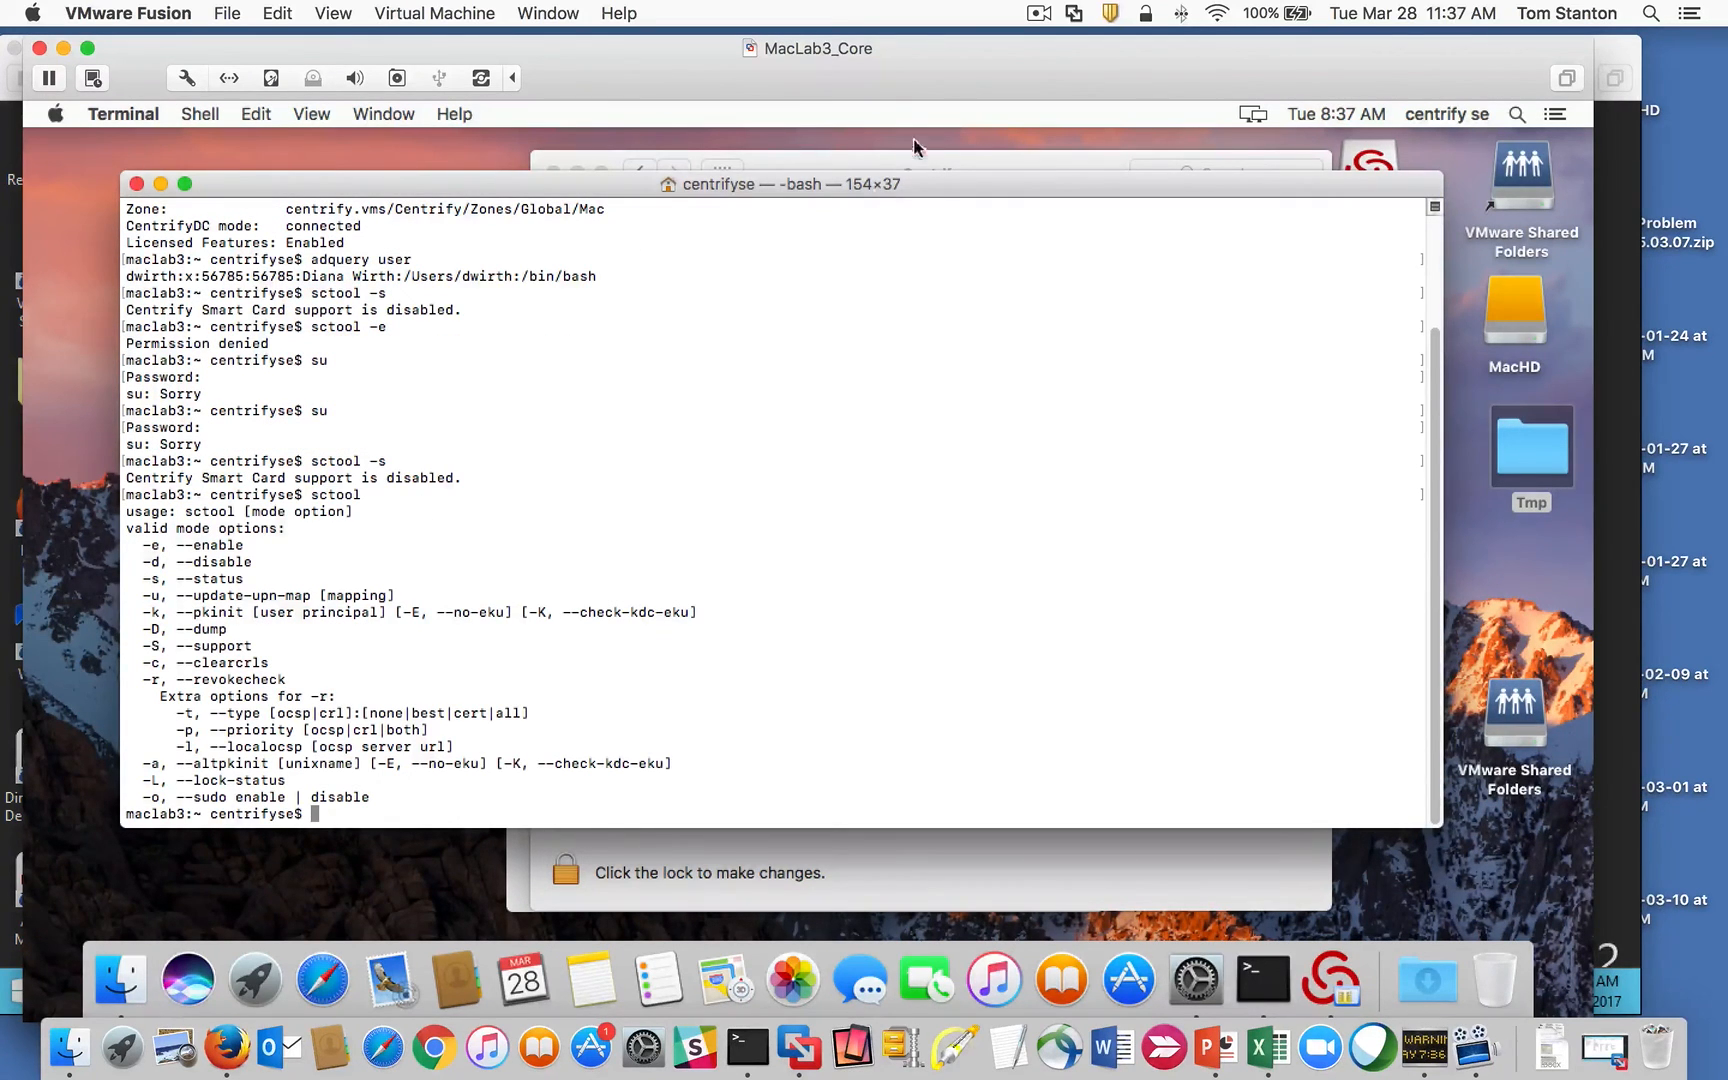
Step: Unlock Smart Card Assistant with the admin password and enable Centrify Smart Card support
left_click(871, 161)
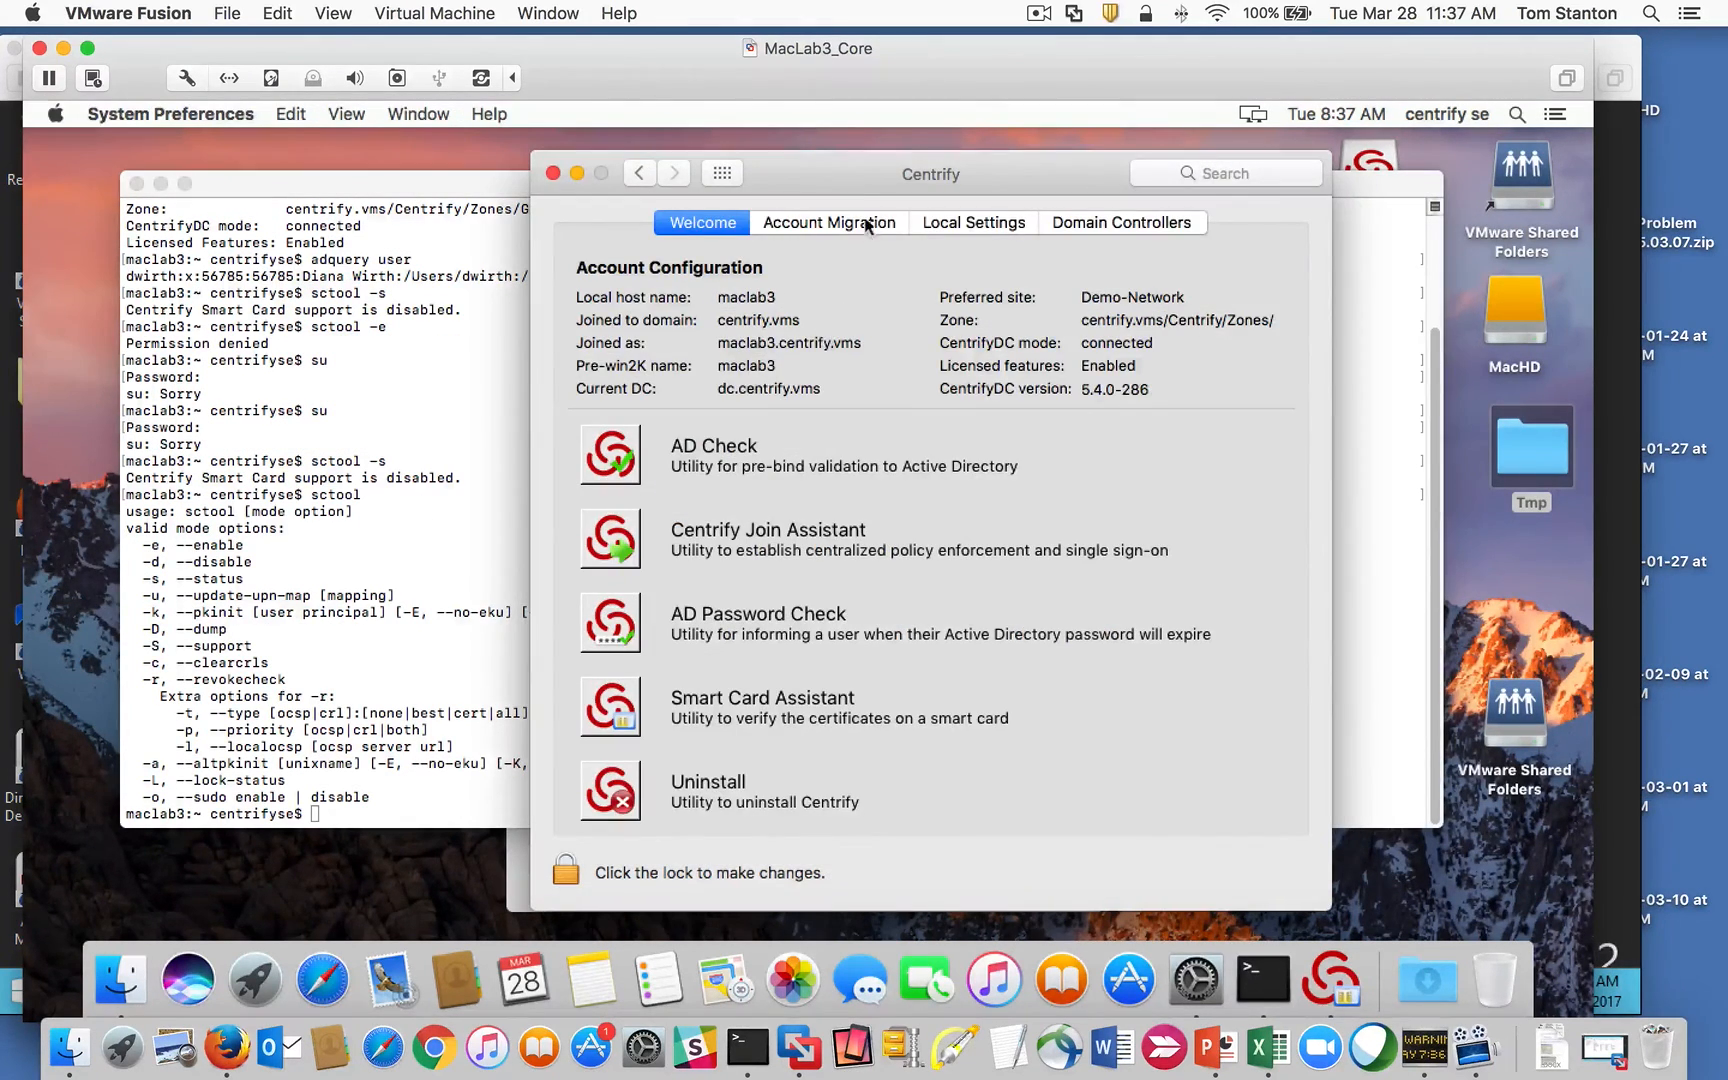
mouse_move(842, 178)
left_mouse_down()
mouse_move(799, 170)
mouse_move(816, 180)
left_mouse_up()
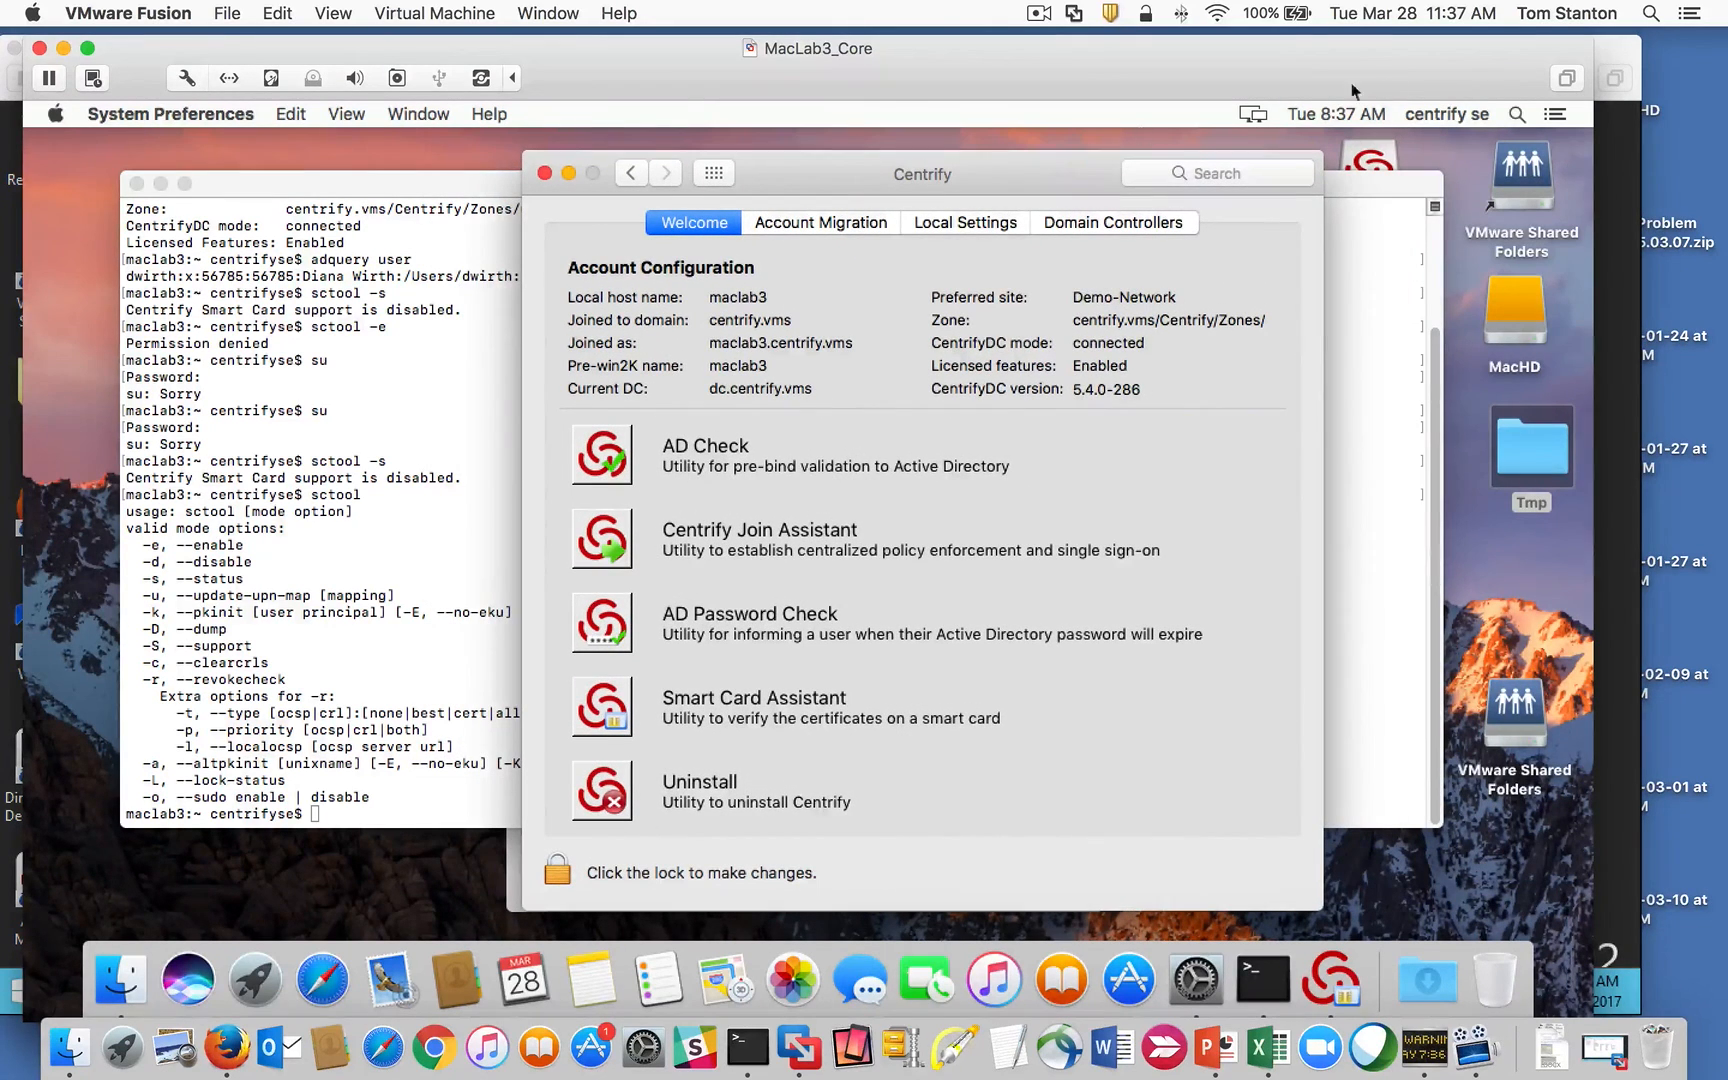
left_click(605, 712)
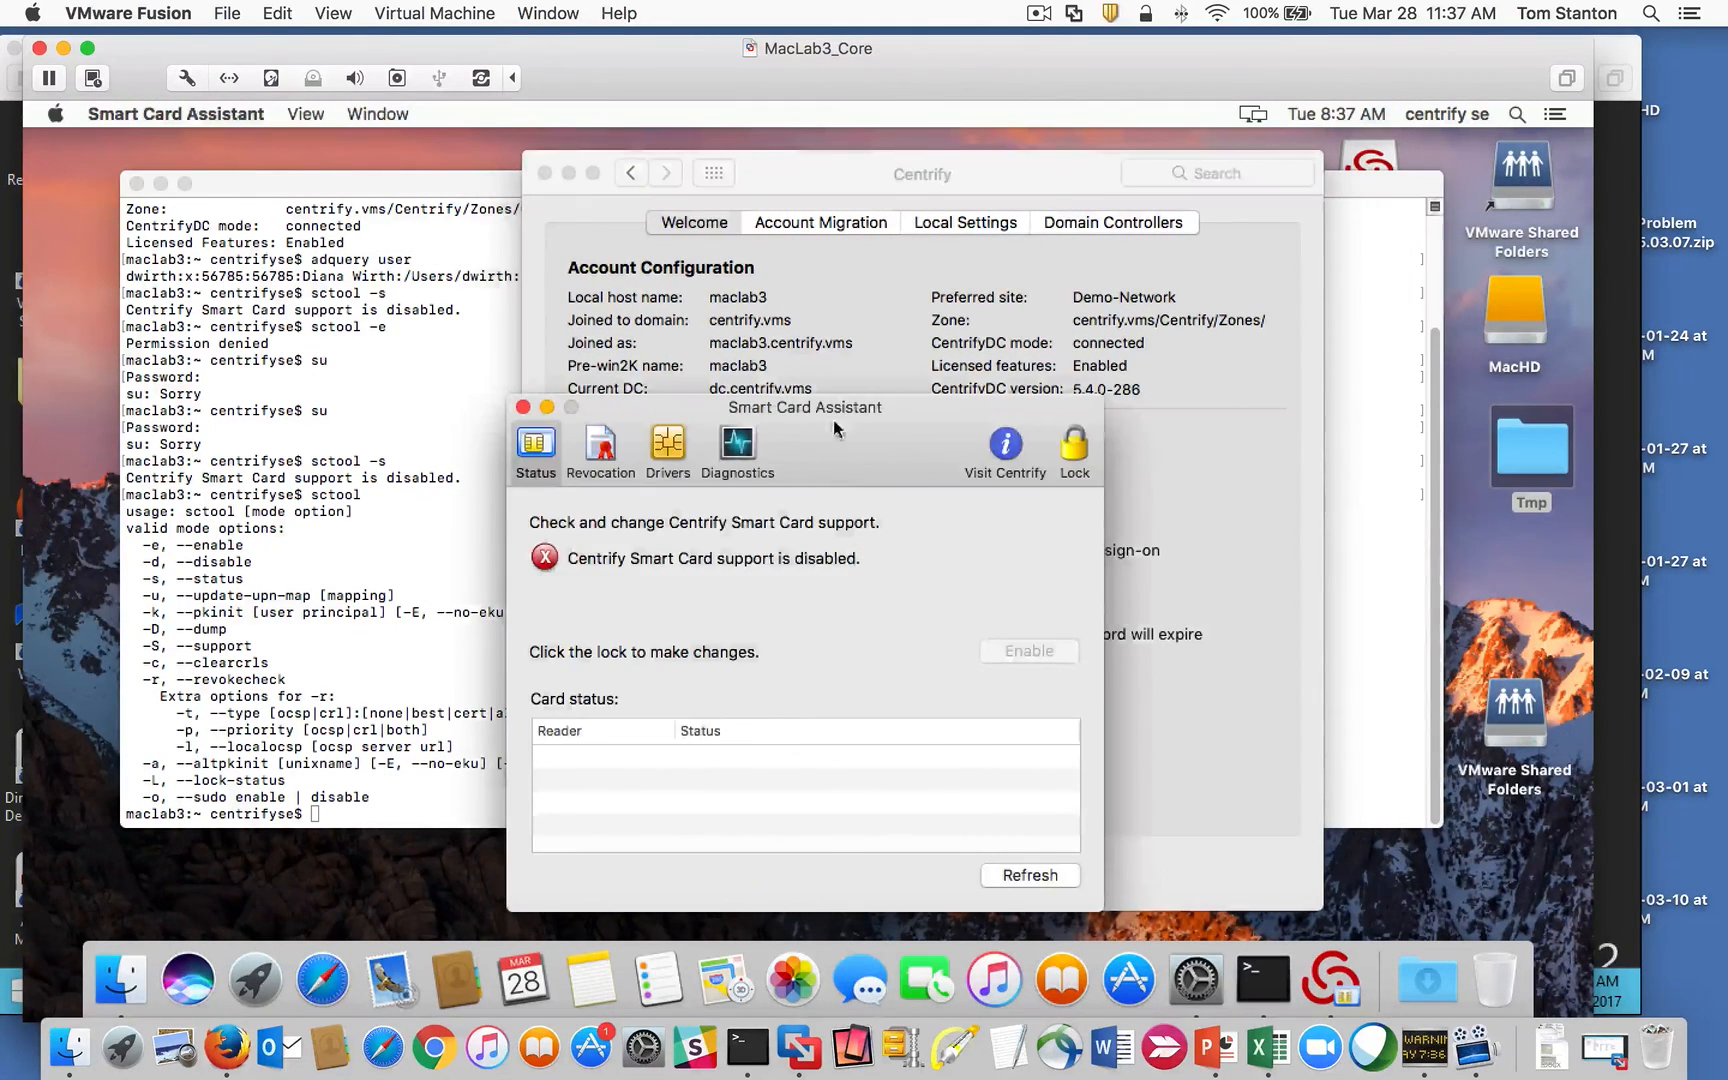
left_click(1090, 437)
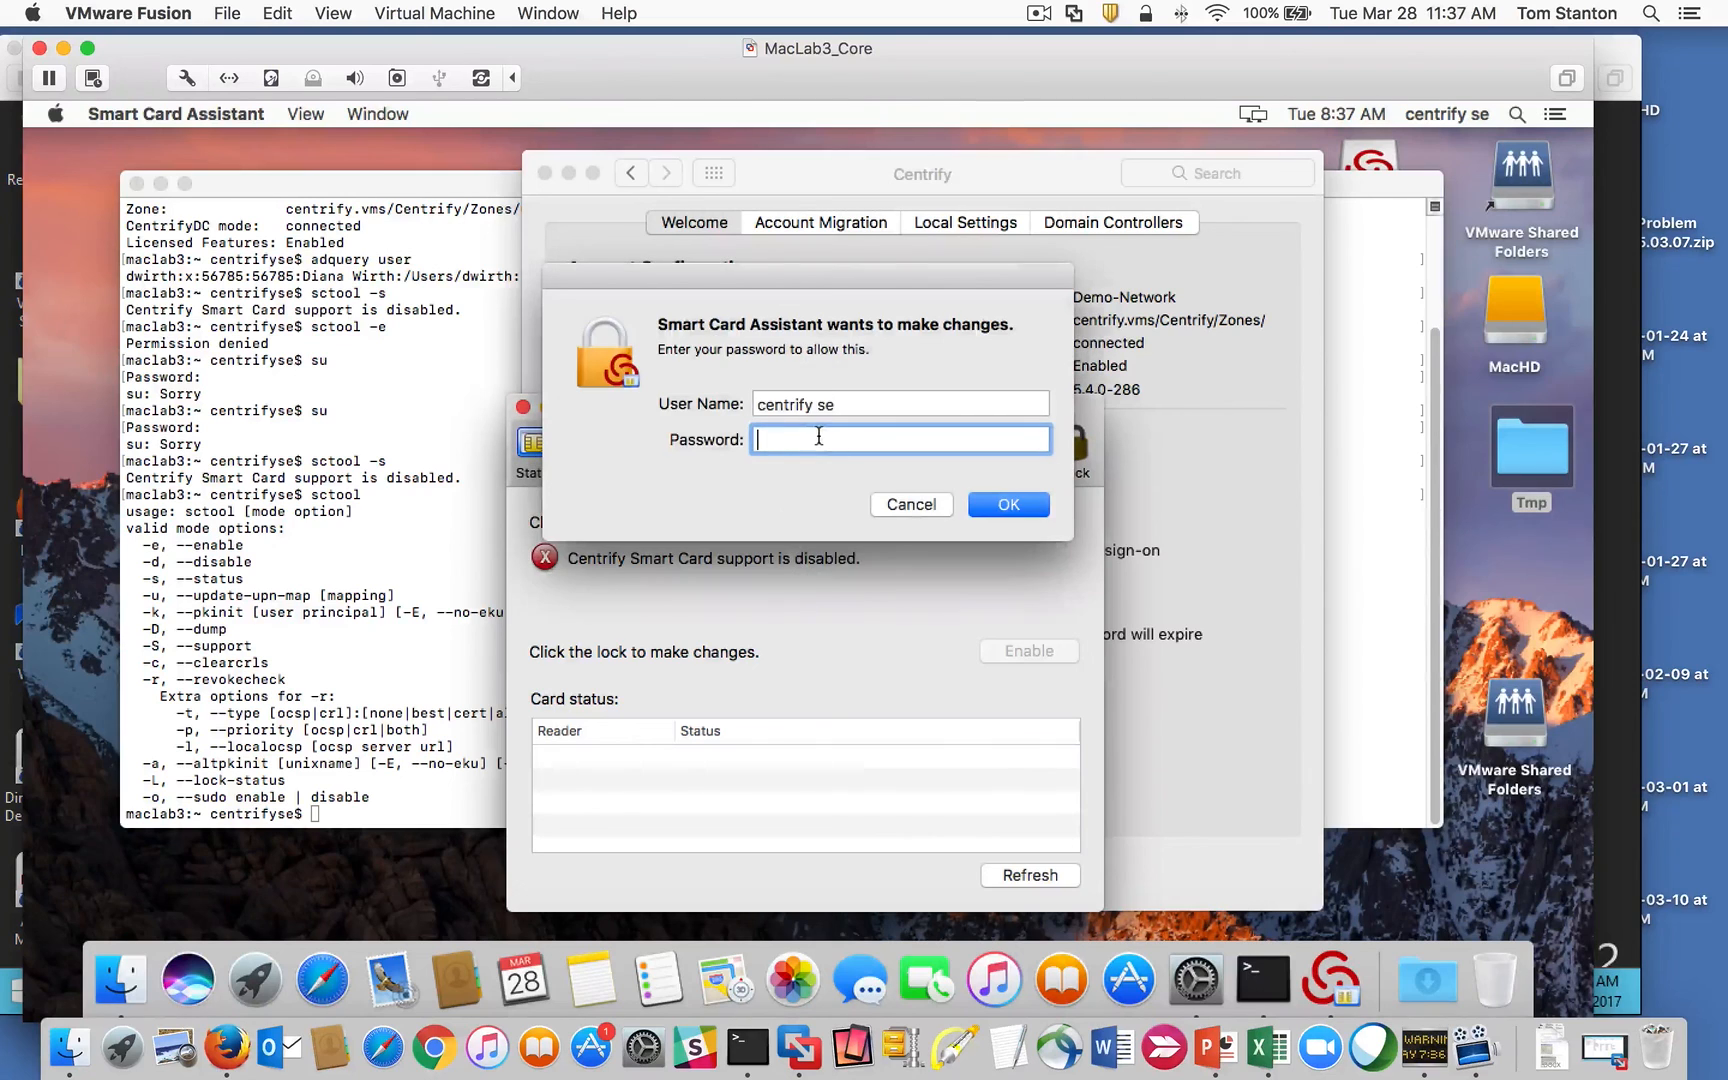
type("••••••••")
key("Return")
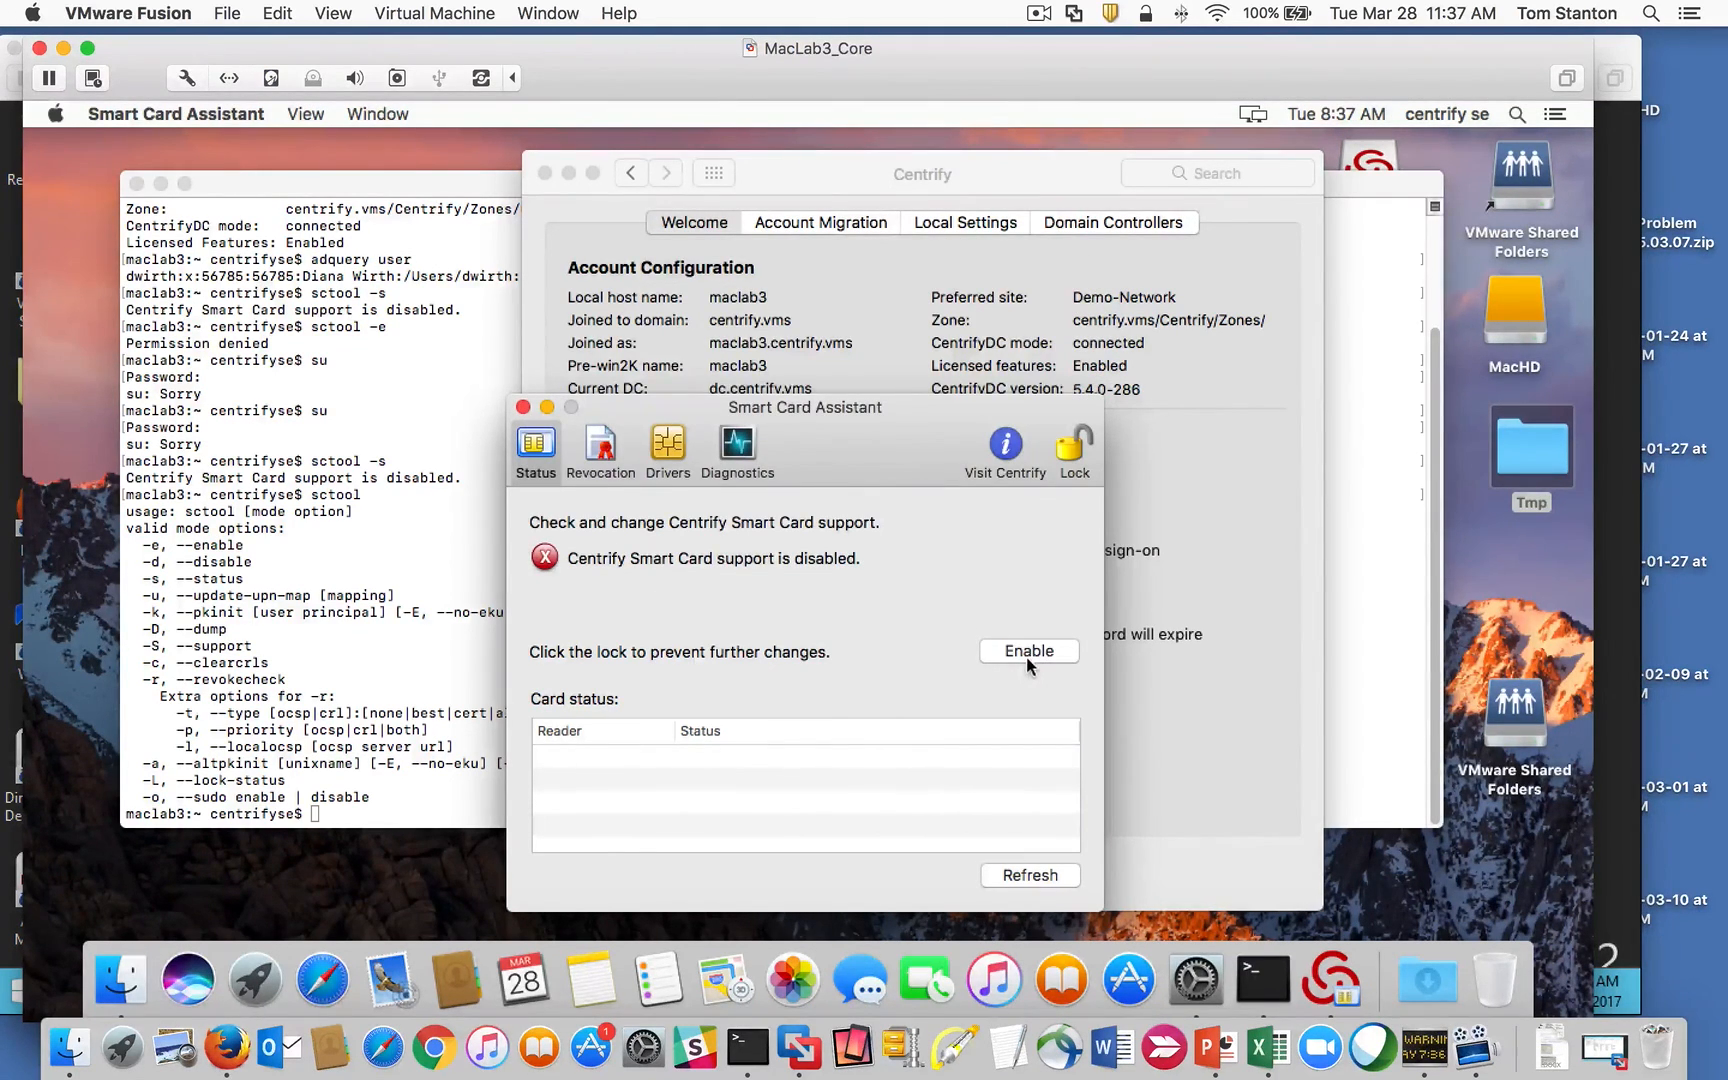
left_click(1027, 659)
Step: Run sctool -s in Terminal to confirm smart card support is enabled
left_click(411, 600)
type("sctool -s")
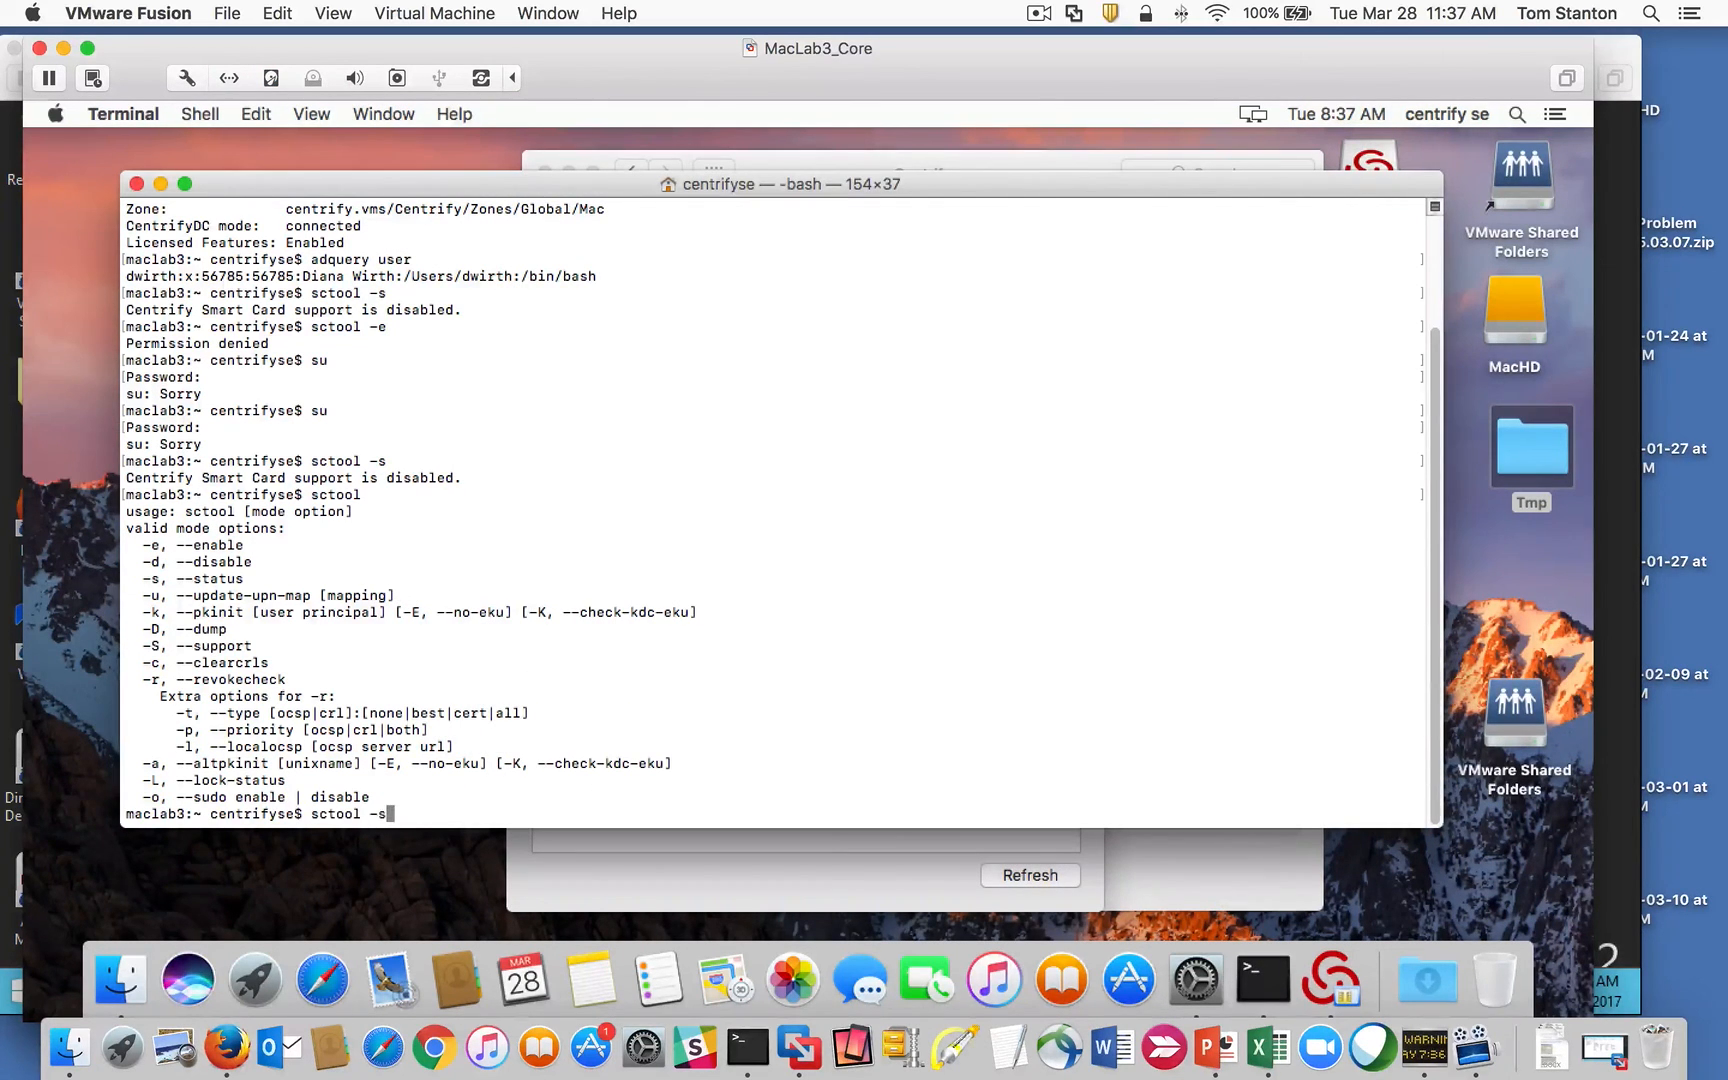
key("Return")
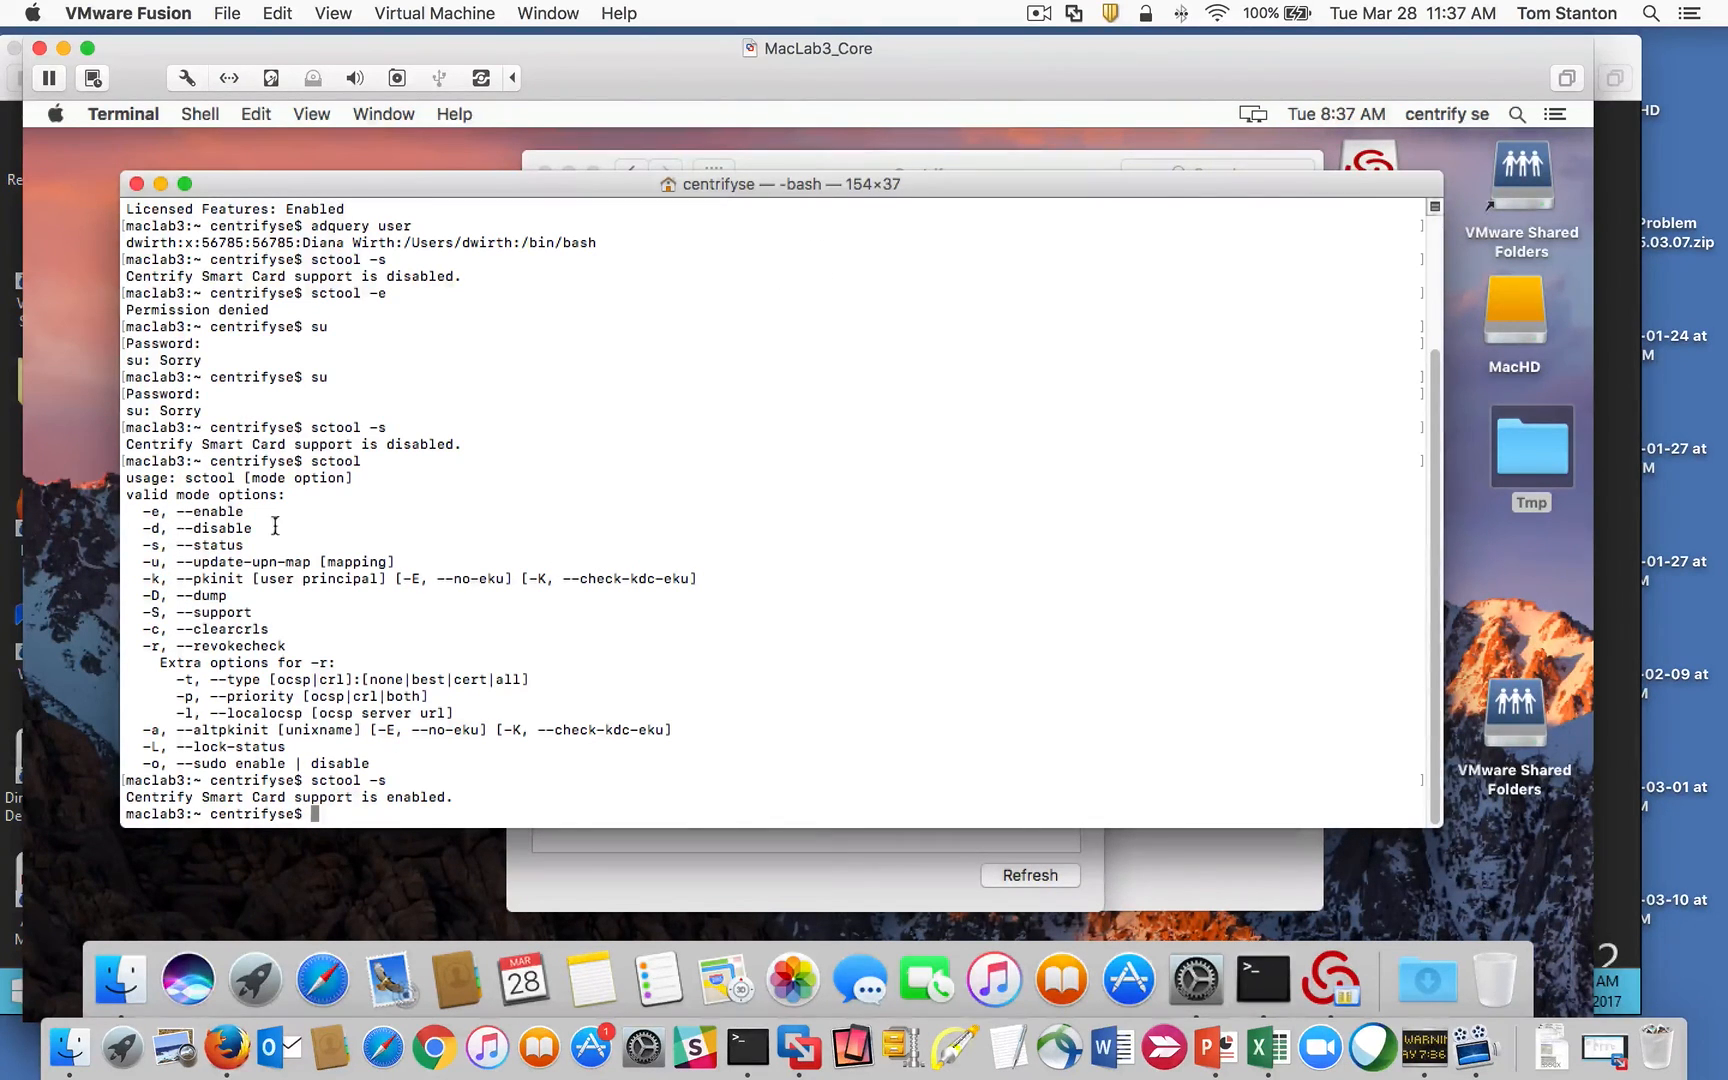
left_click(890, 895)
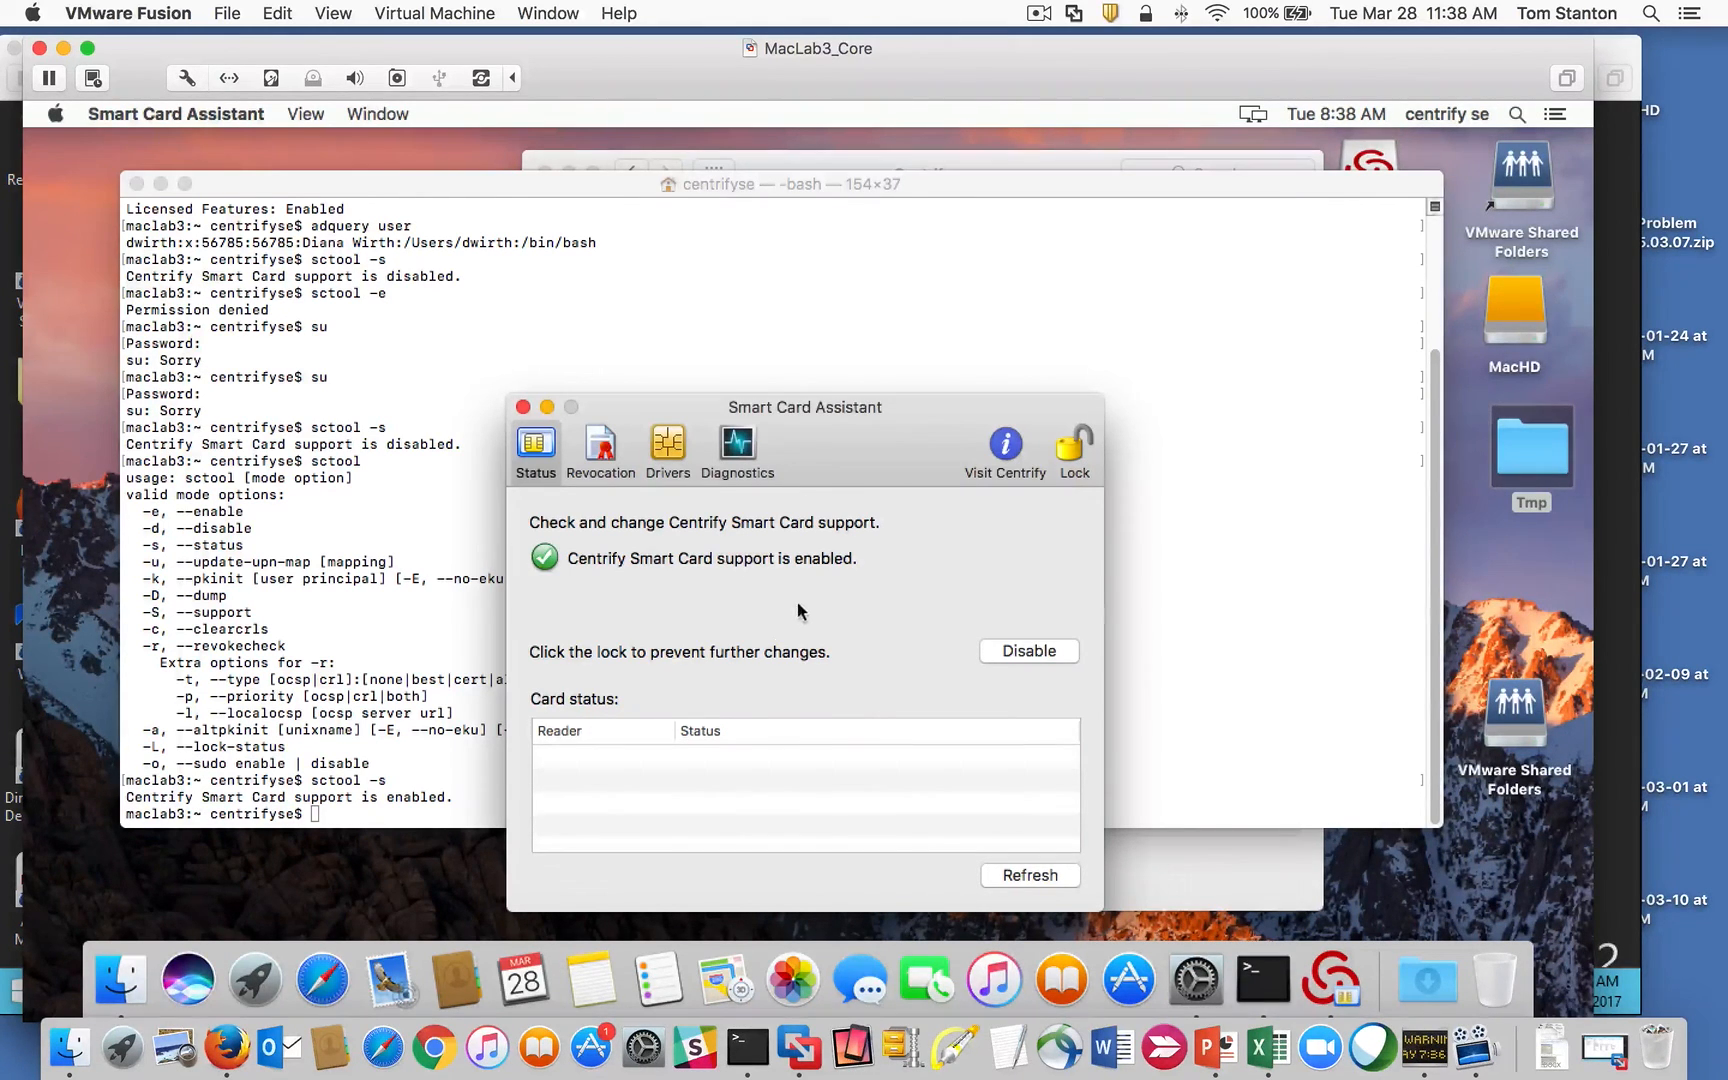
left_click_drag(781, 419, 761, 413)
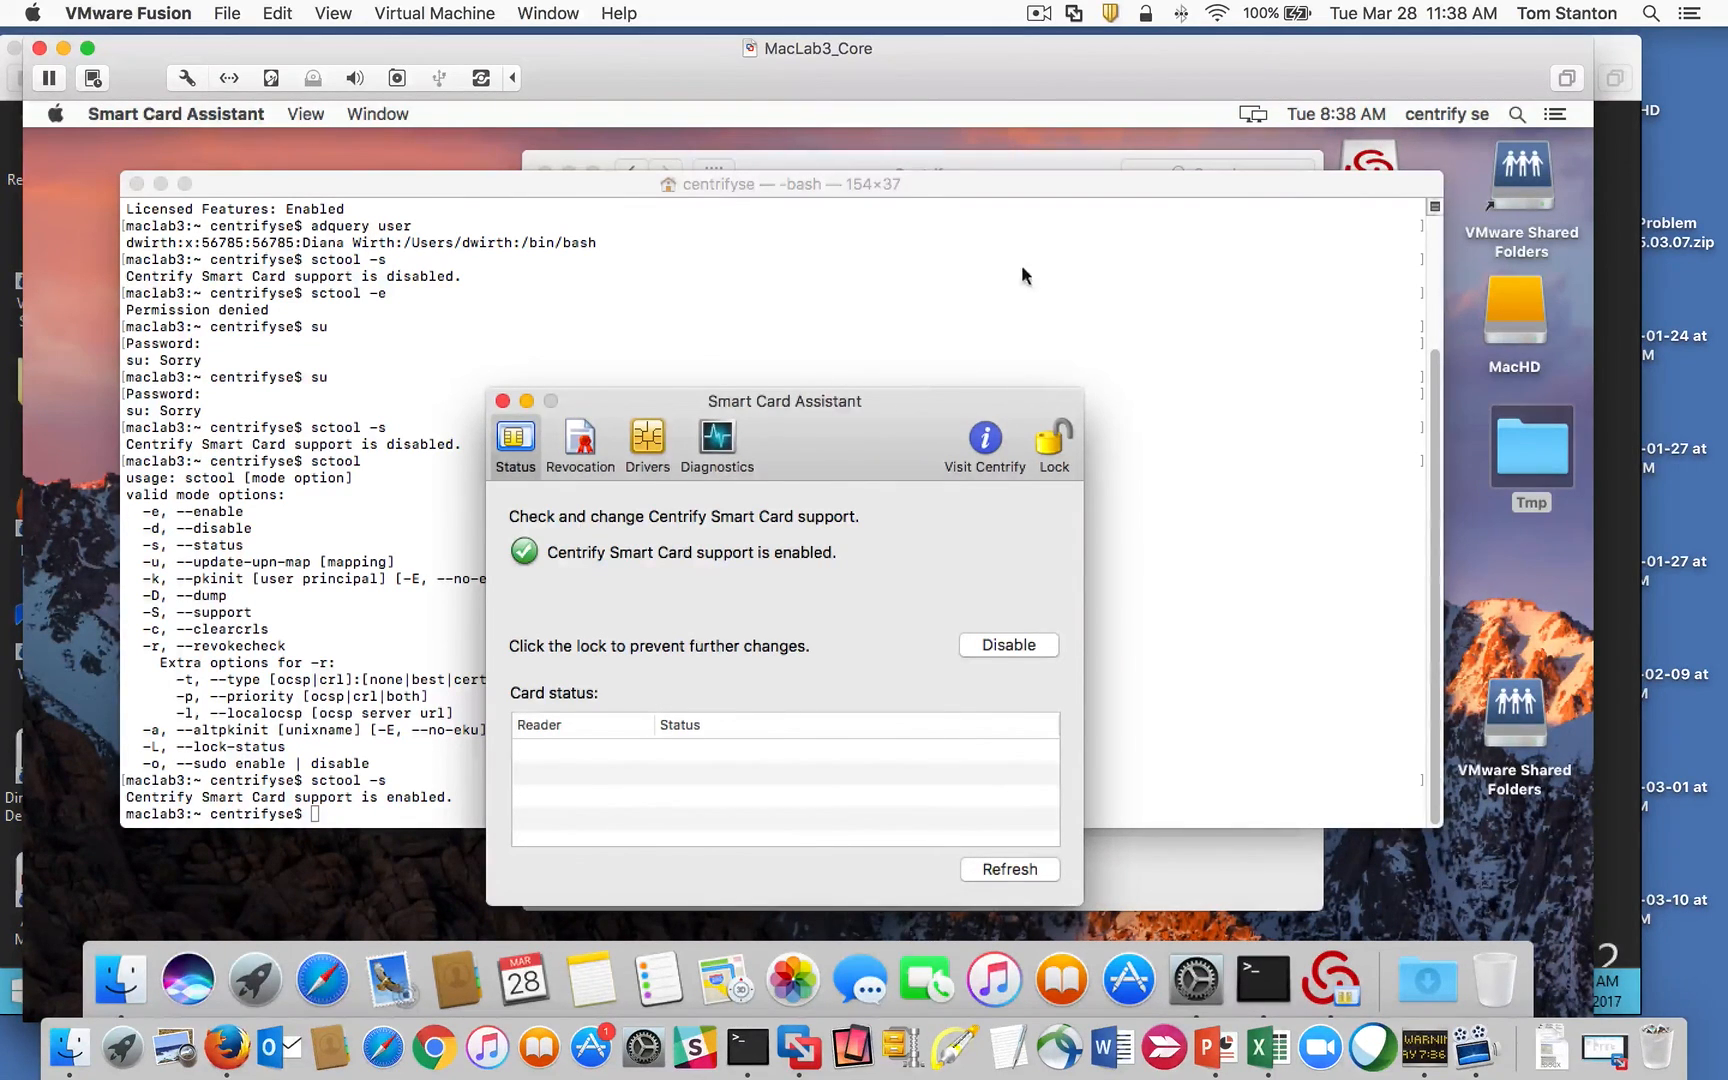
left_click(1039, 13)
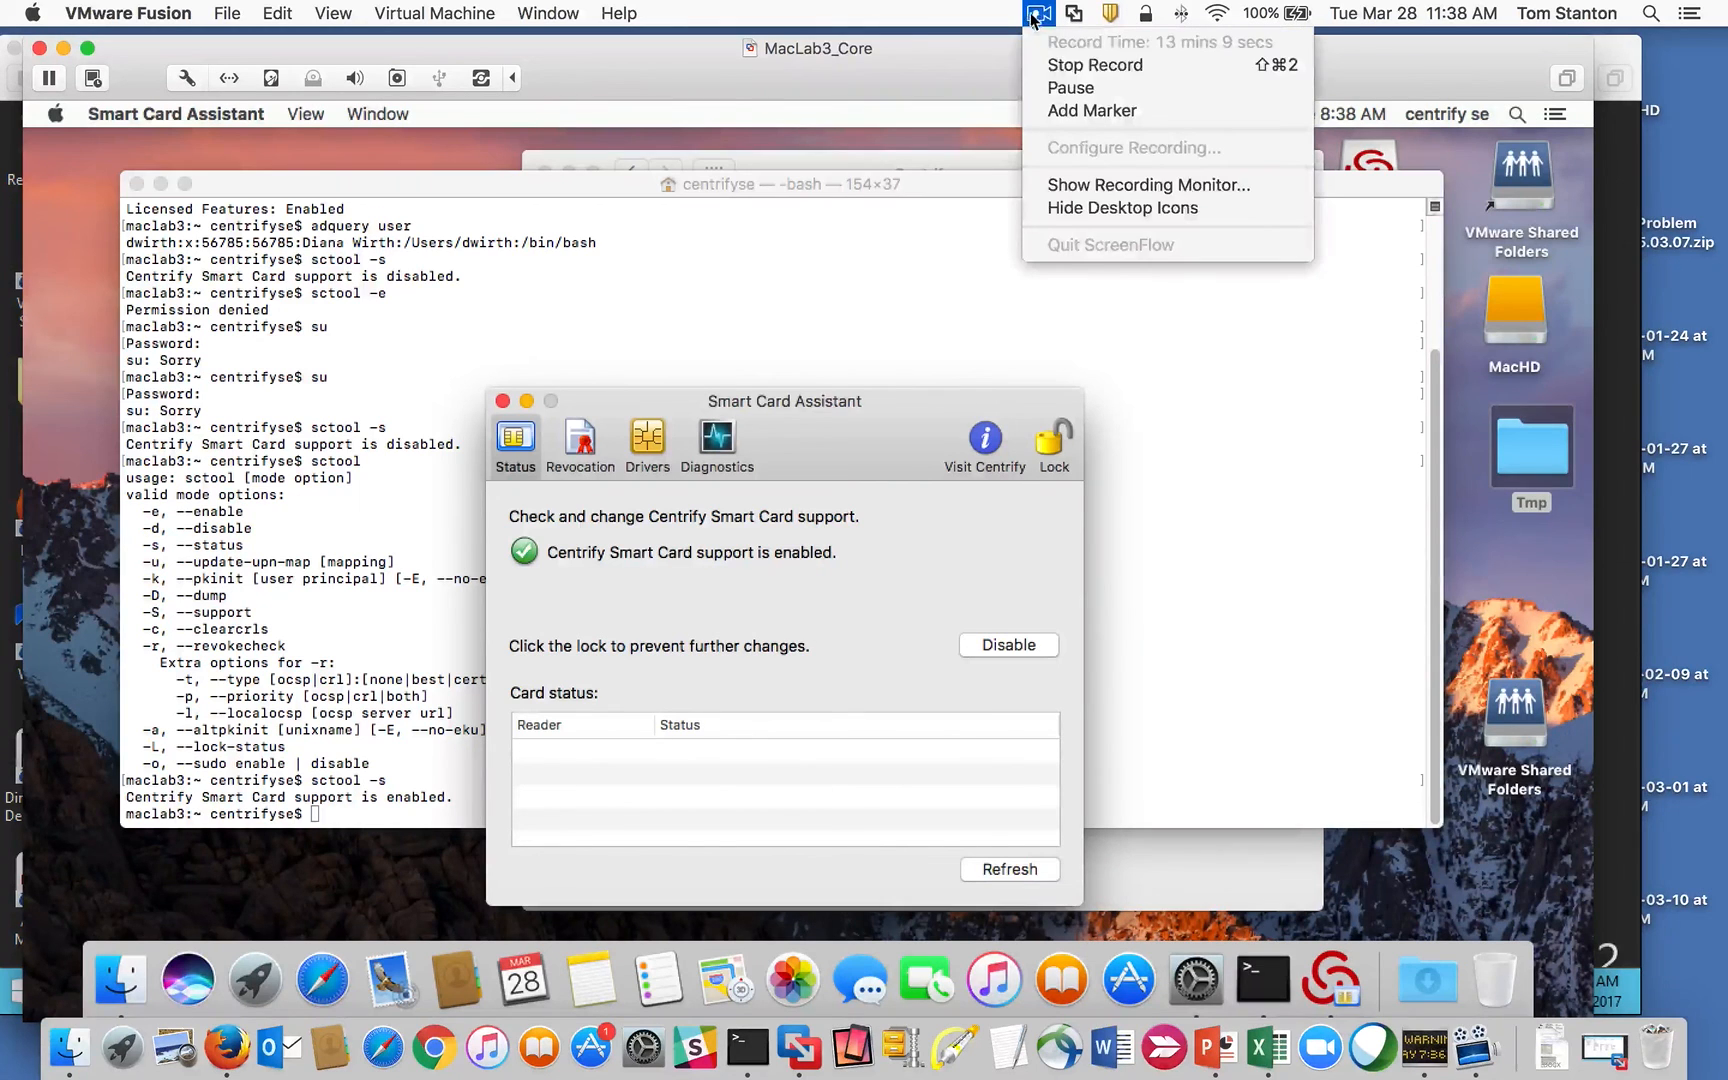
left_click(1063, 90)
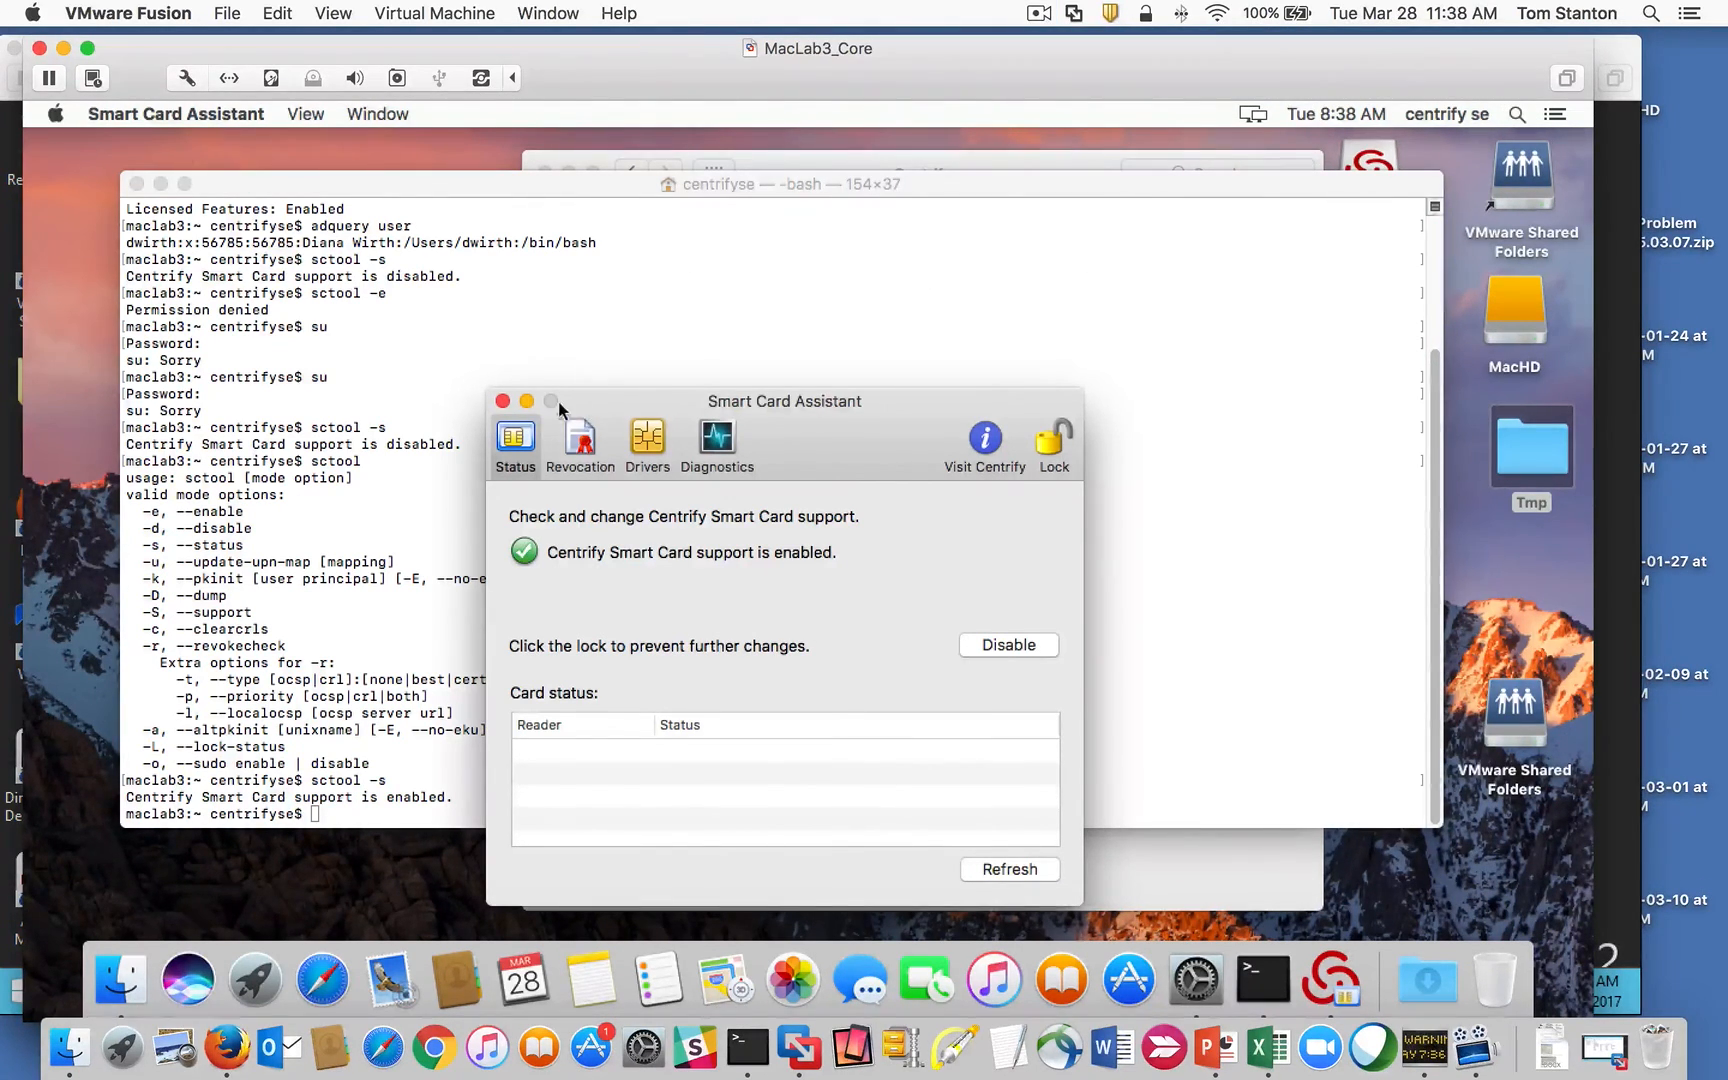
Step: Close Smart Card Assistant, Terminal and the Centrify preferences
left_click(502, 401)
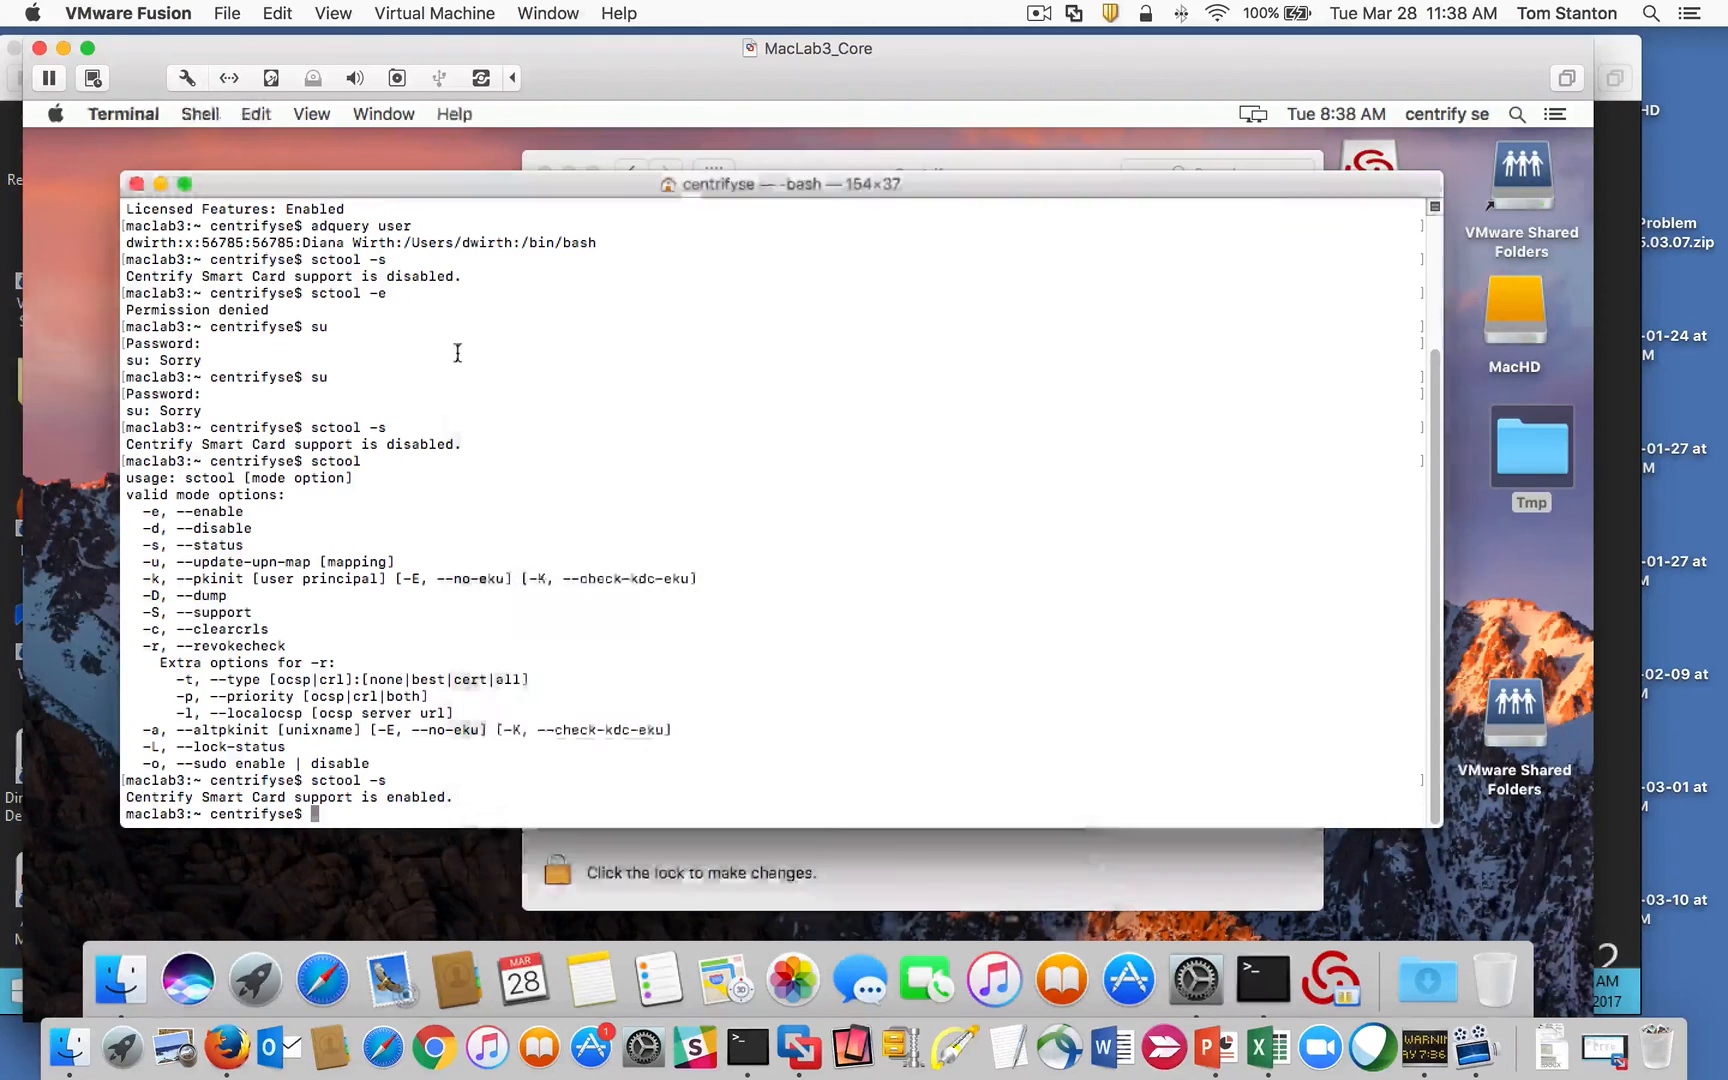
left_click(136, 184)
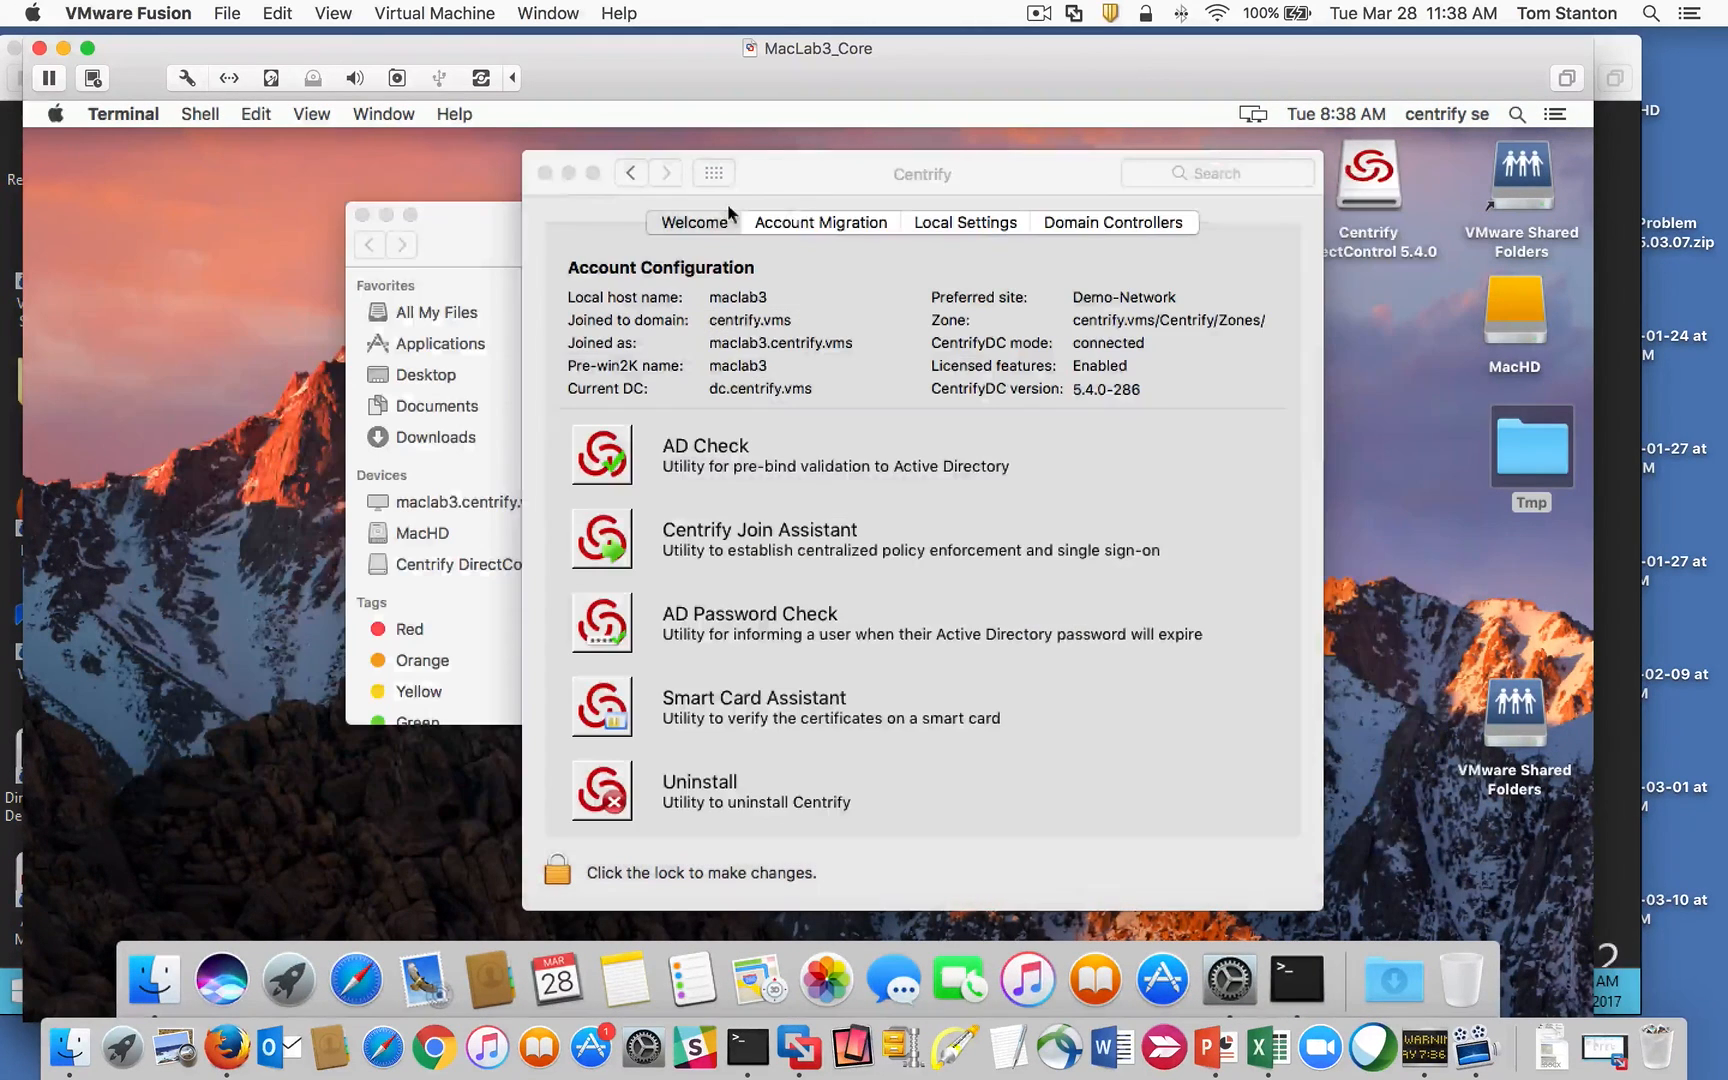
left_click(545, 173)
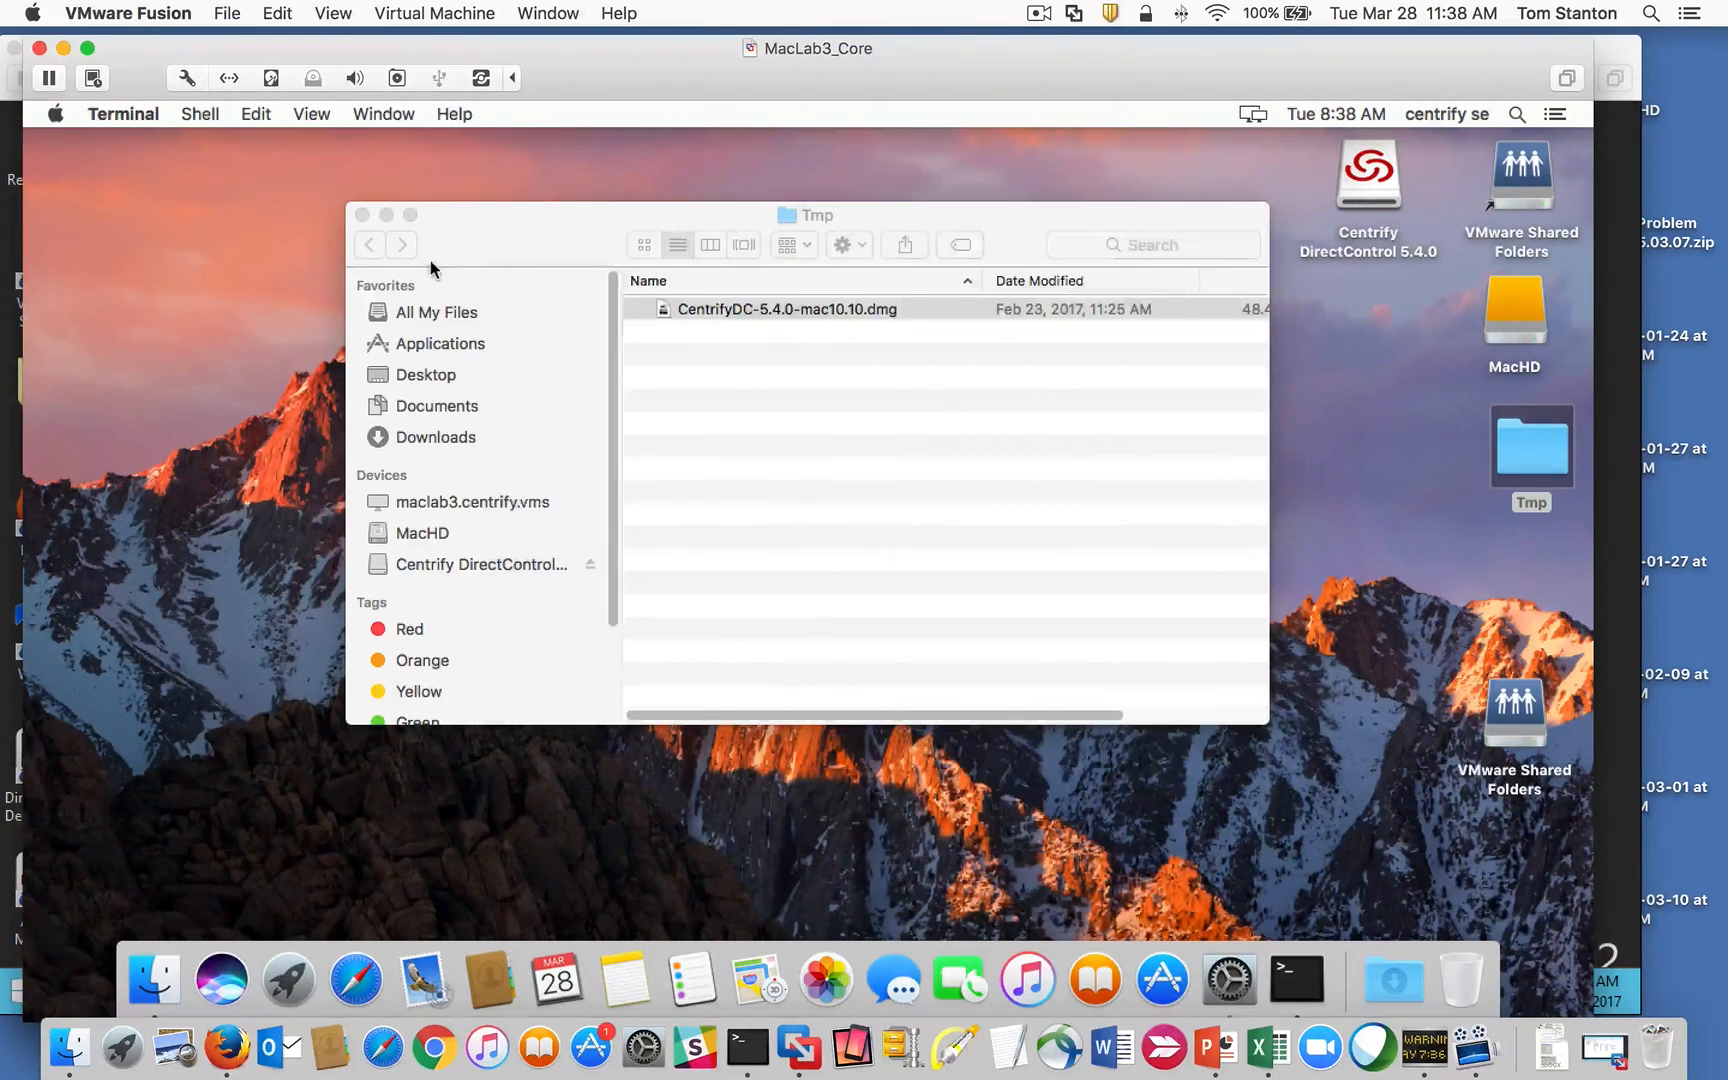
Step: Open MacHD in Finder and select MacDiagnosticTool under Library > Application Support > Centrify
left_click(440, 534)
left_click_drag(521, 216, 411, 143)
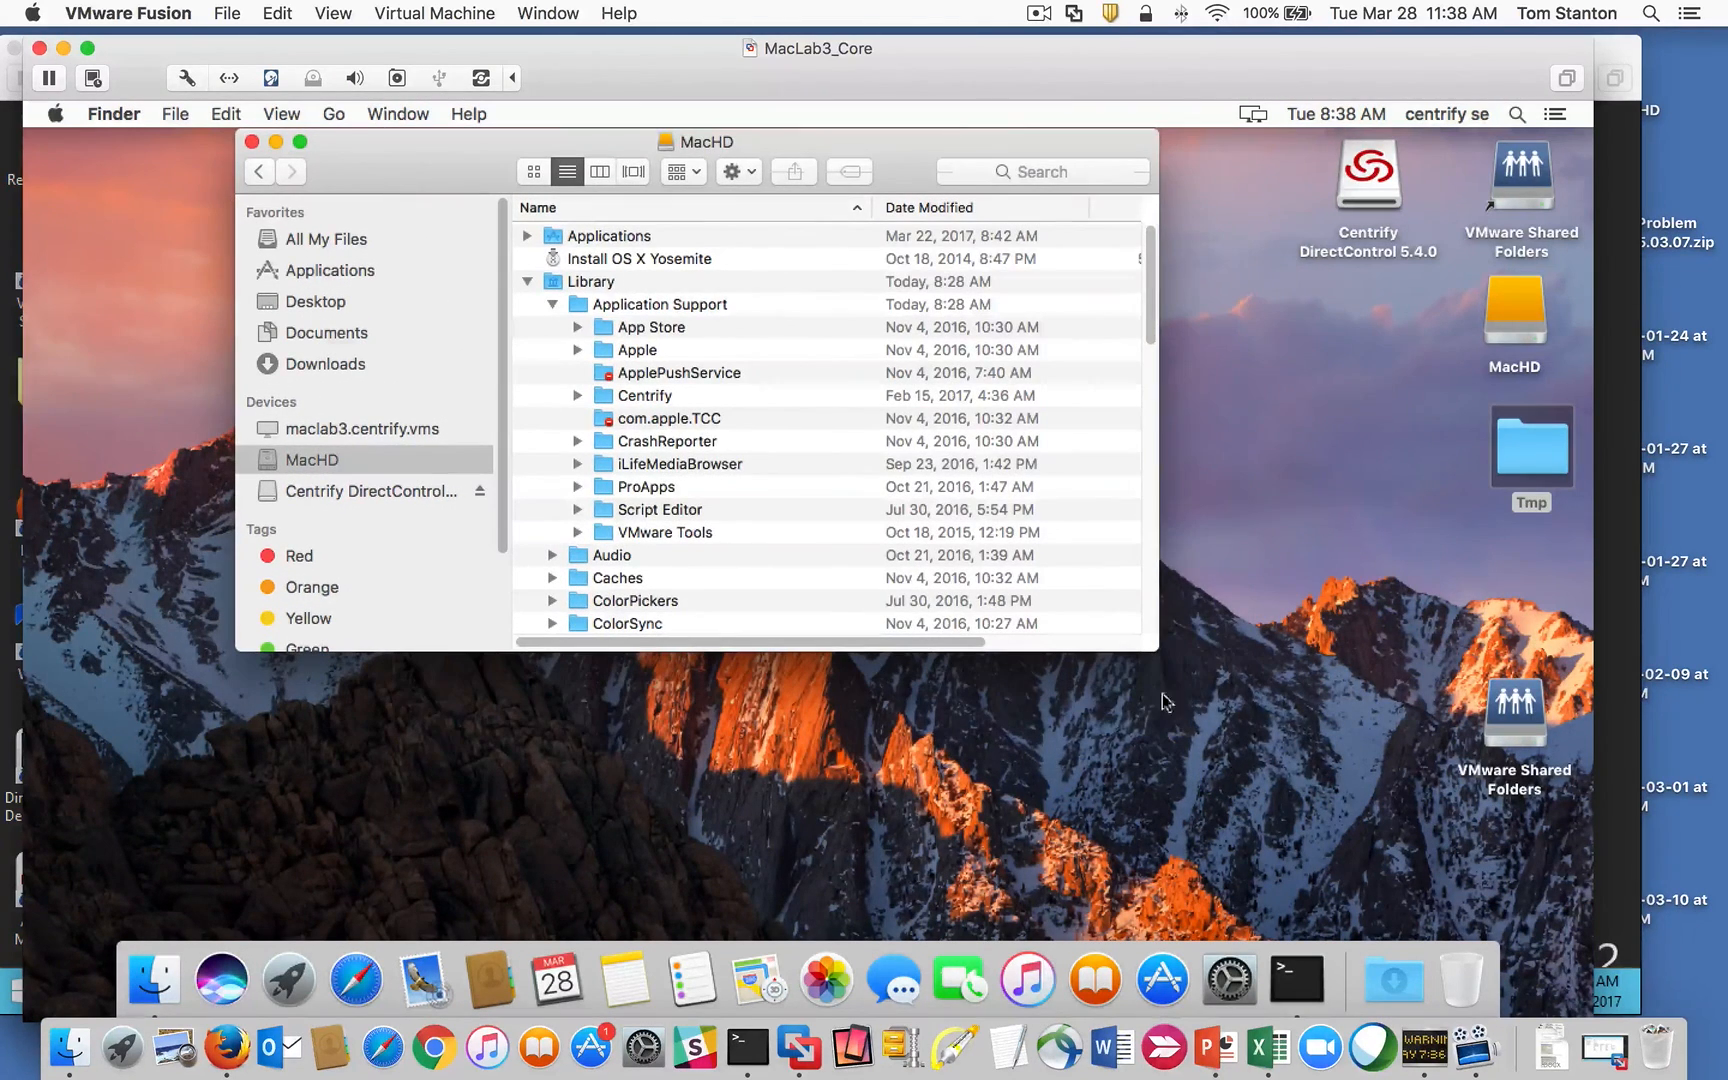
left_click_drag(1158, 651, 1297, 842)
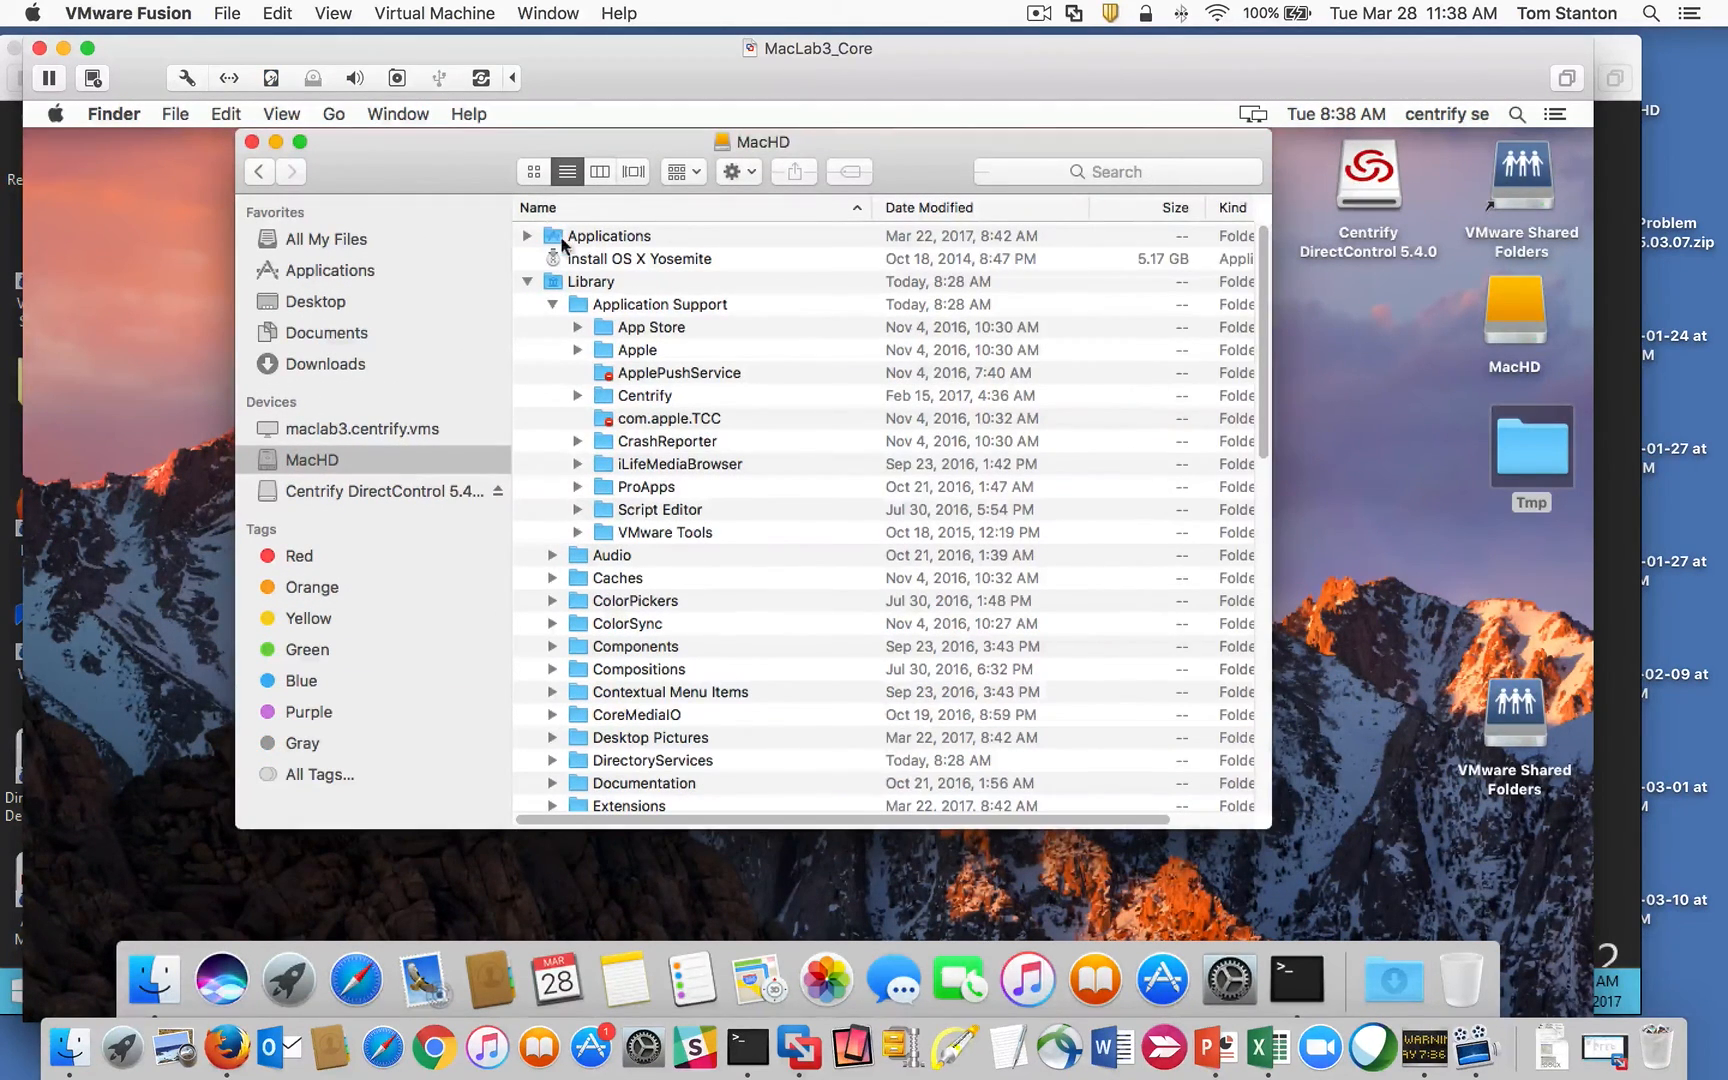
left_click(577, 285)
left_click(615, 308)
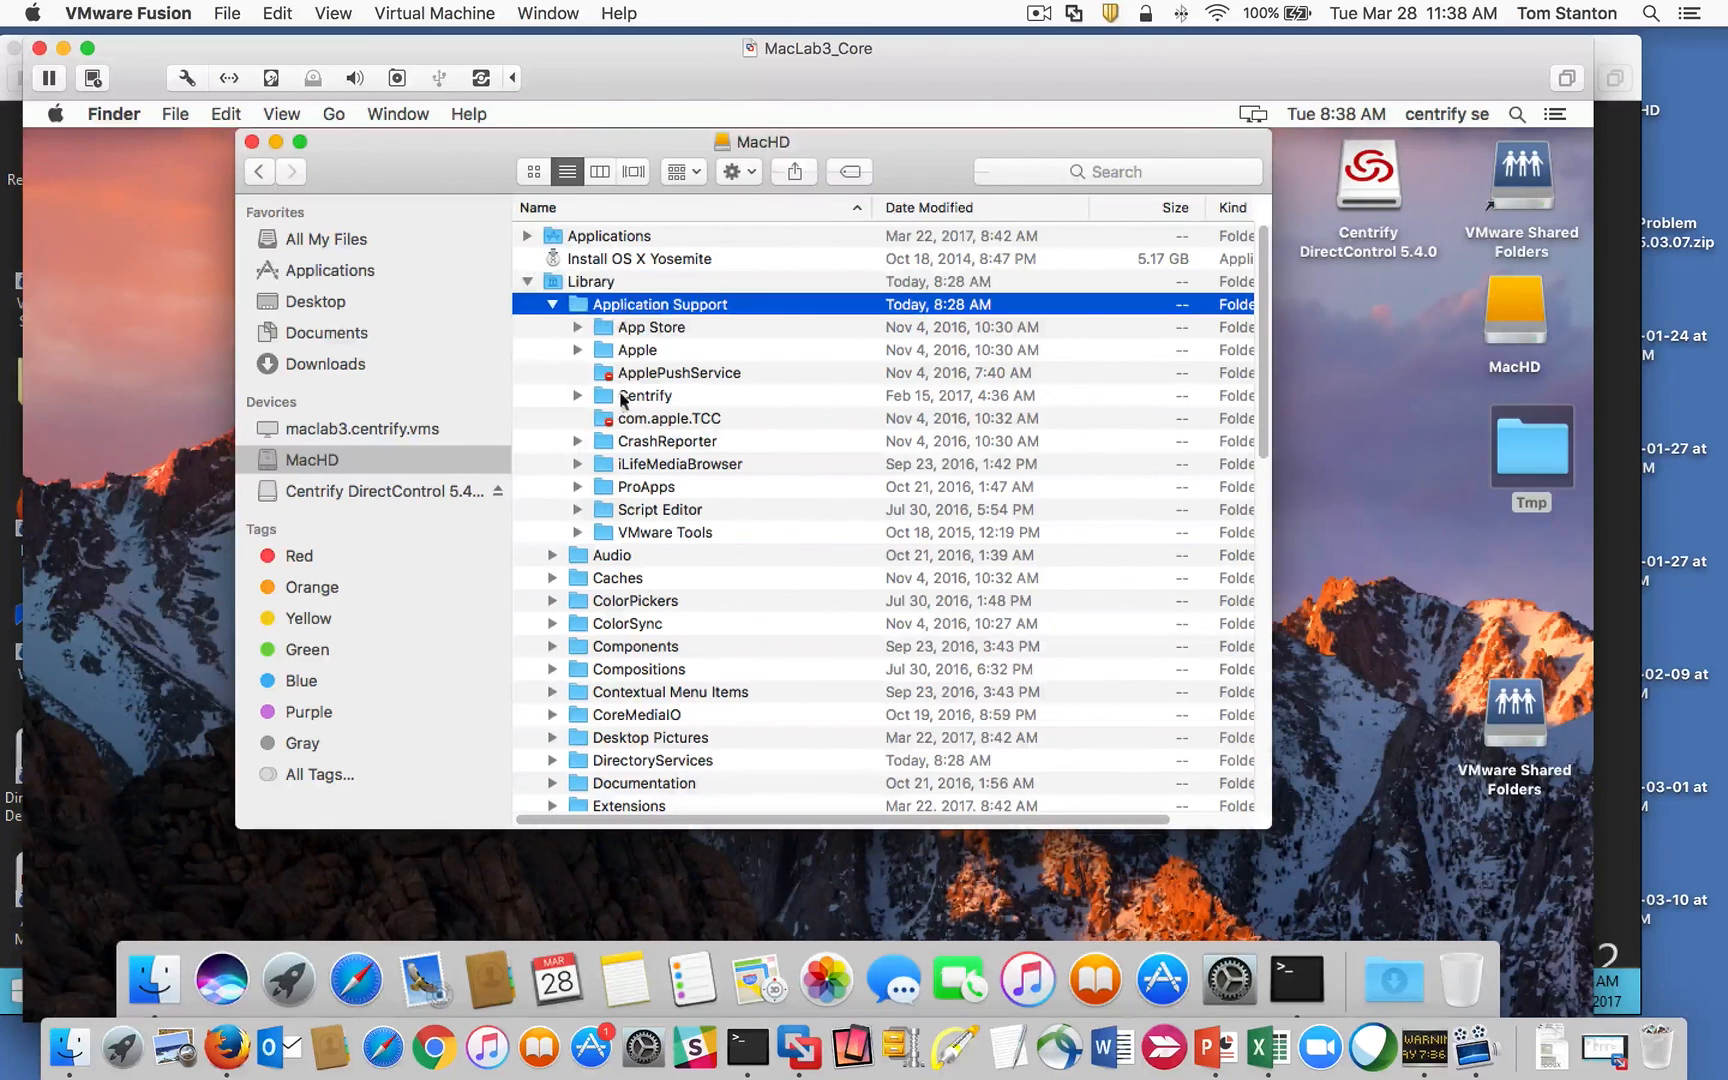
left_click(578, 396)
left_click(687, 420)
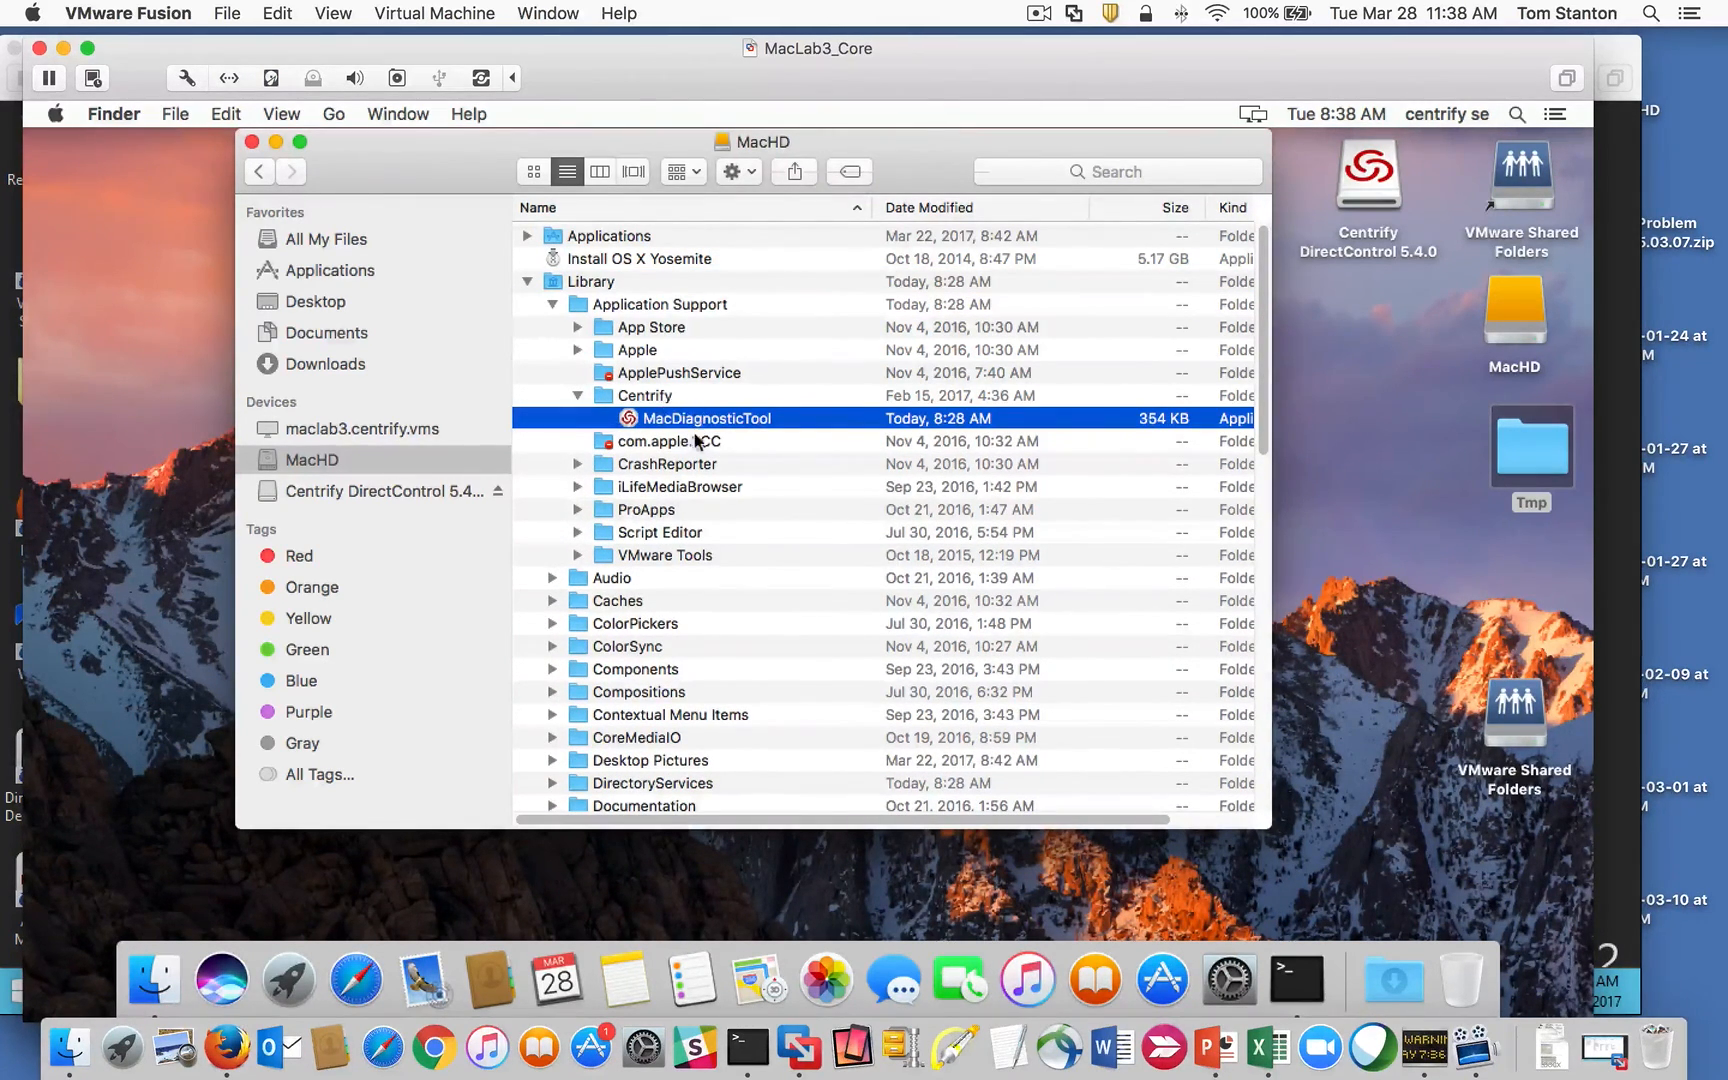
Step: Launch MacDiagnosticTool, set it to open at login, and view its Network Info
double_click(695, 420)
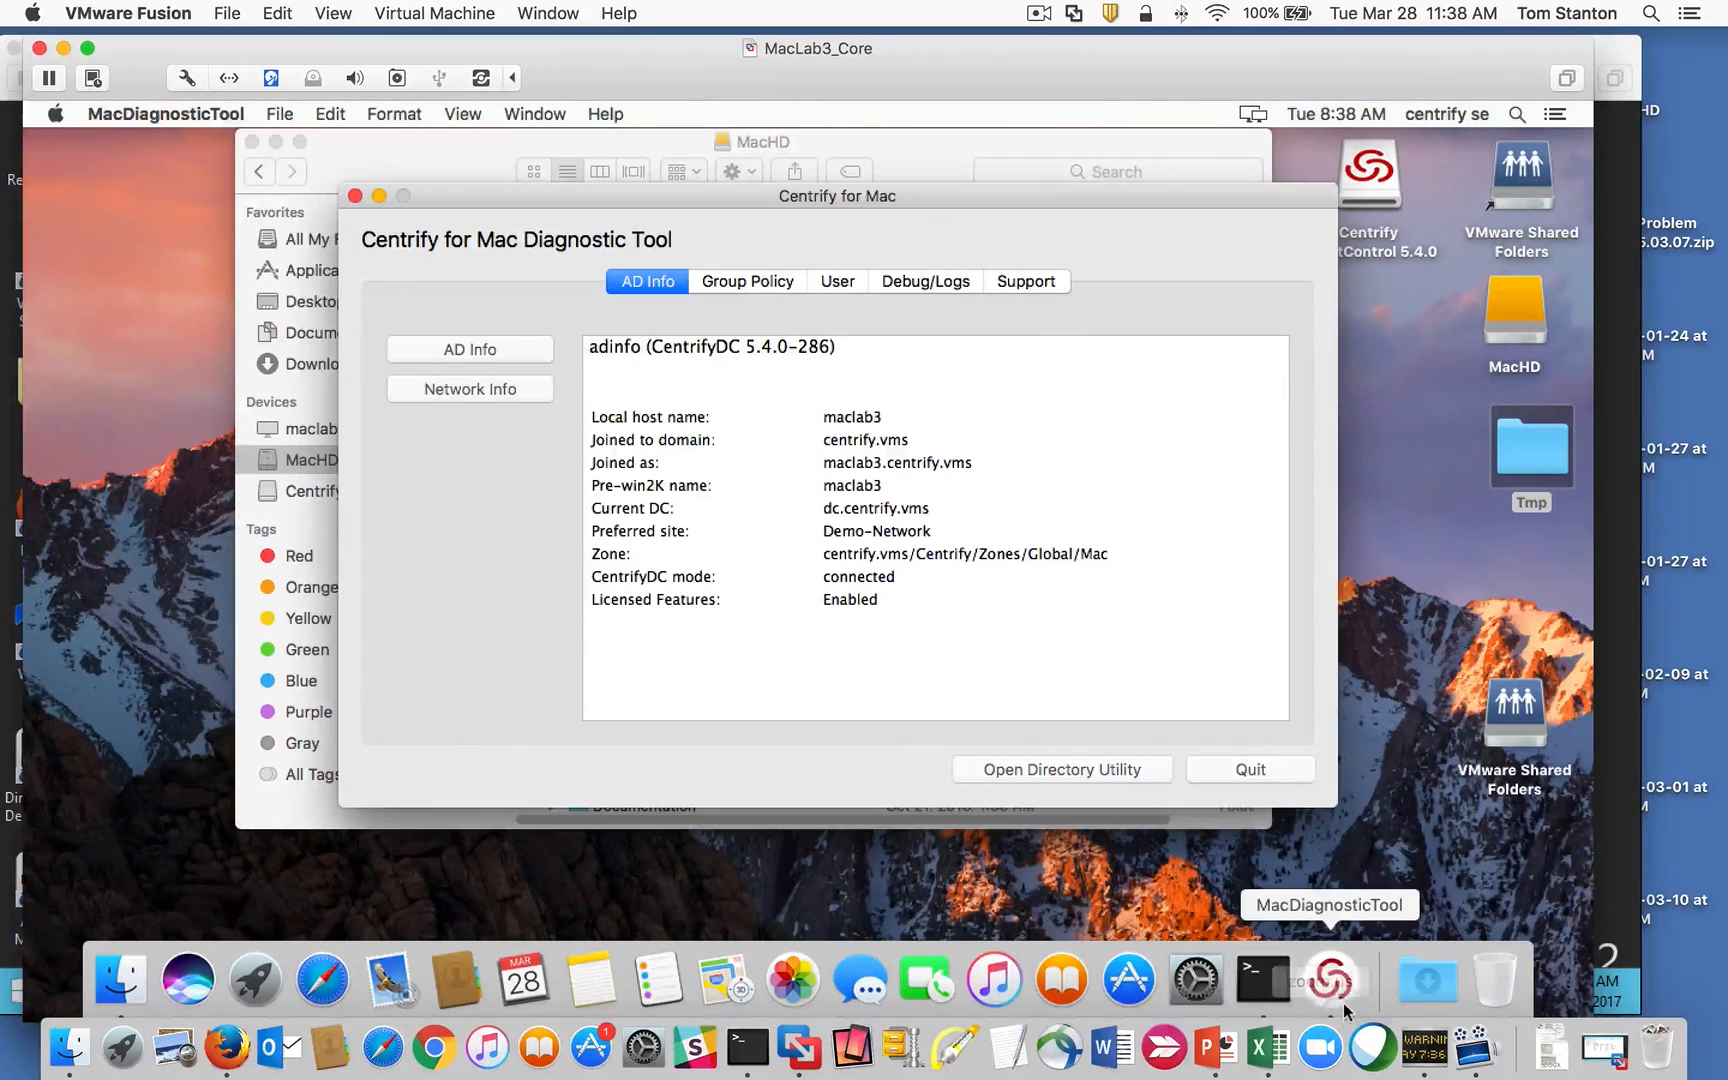
right_click(1330, 985)
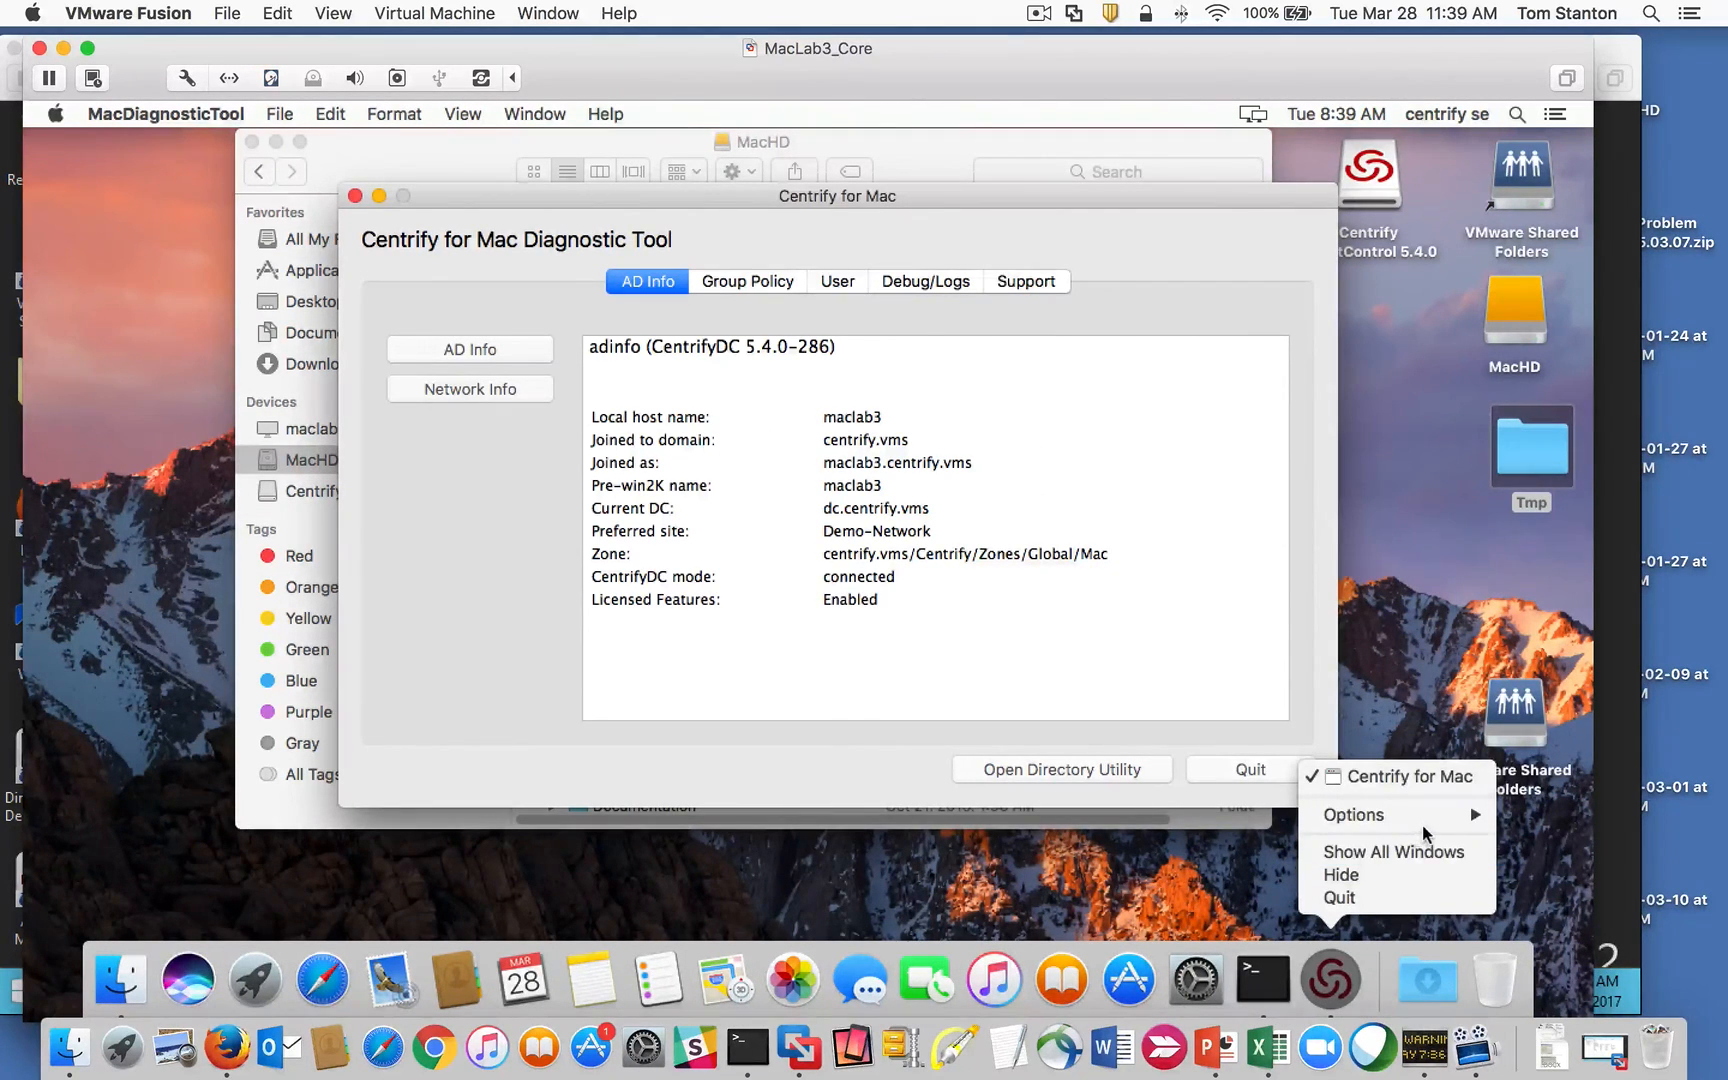
mouse_move(1350, 815)
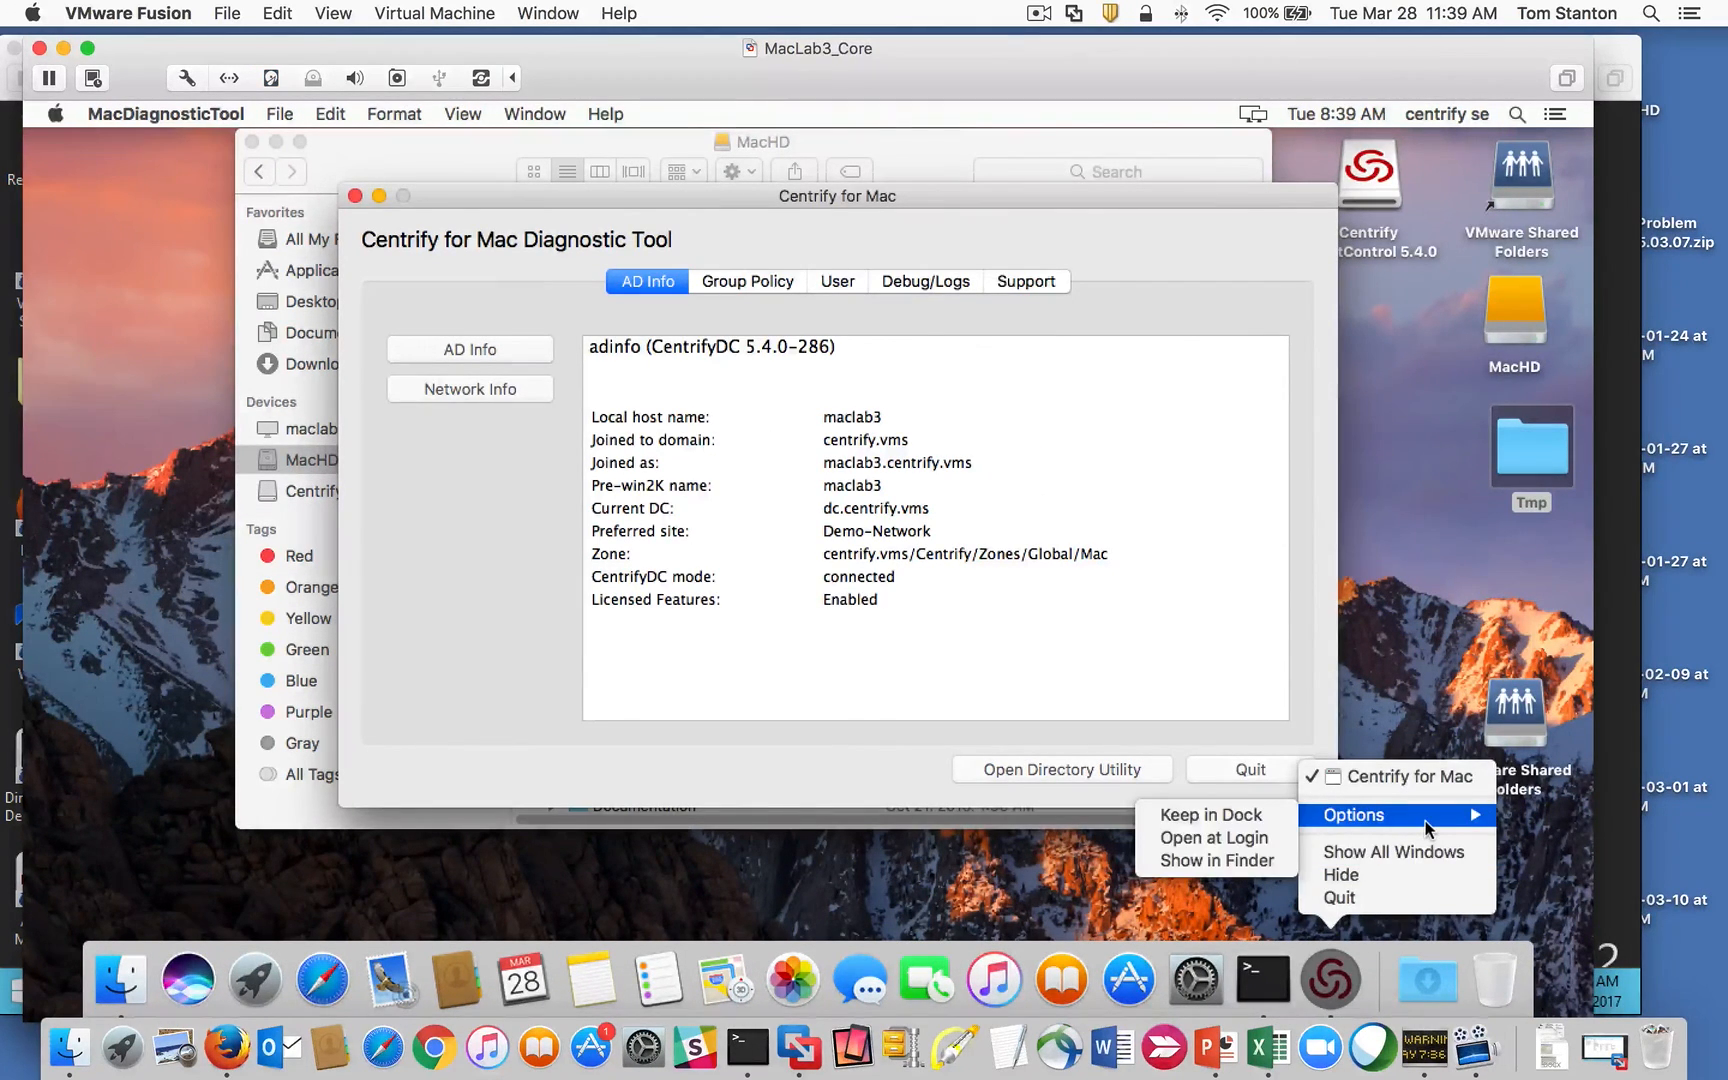
left_click(1246, 836)
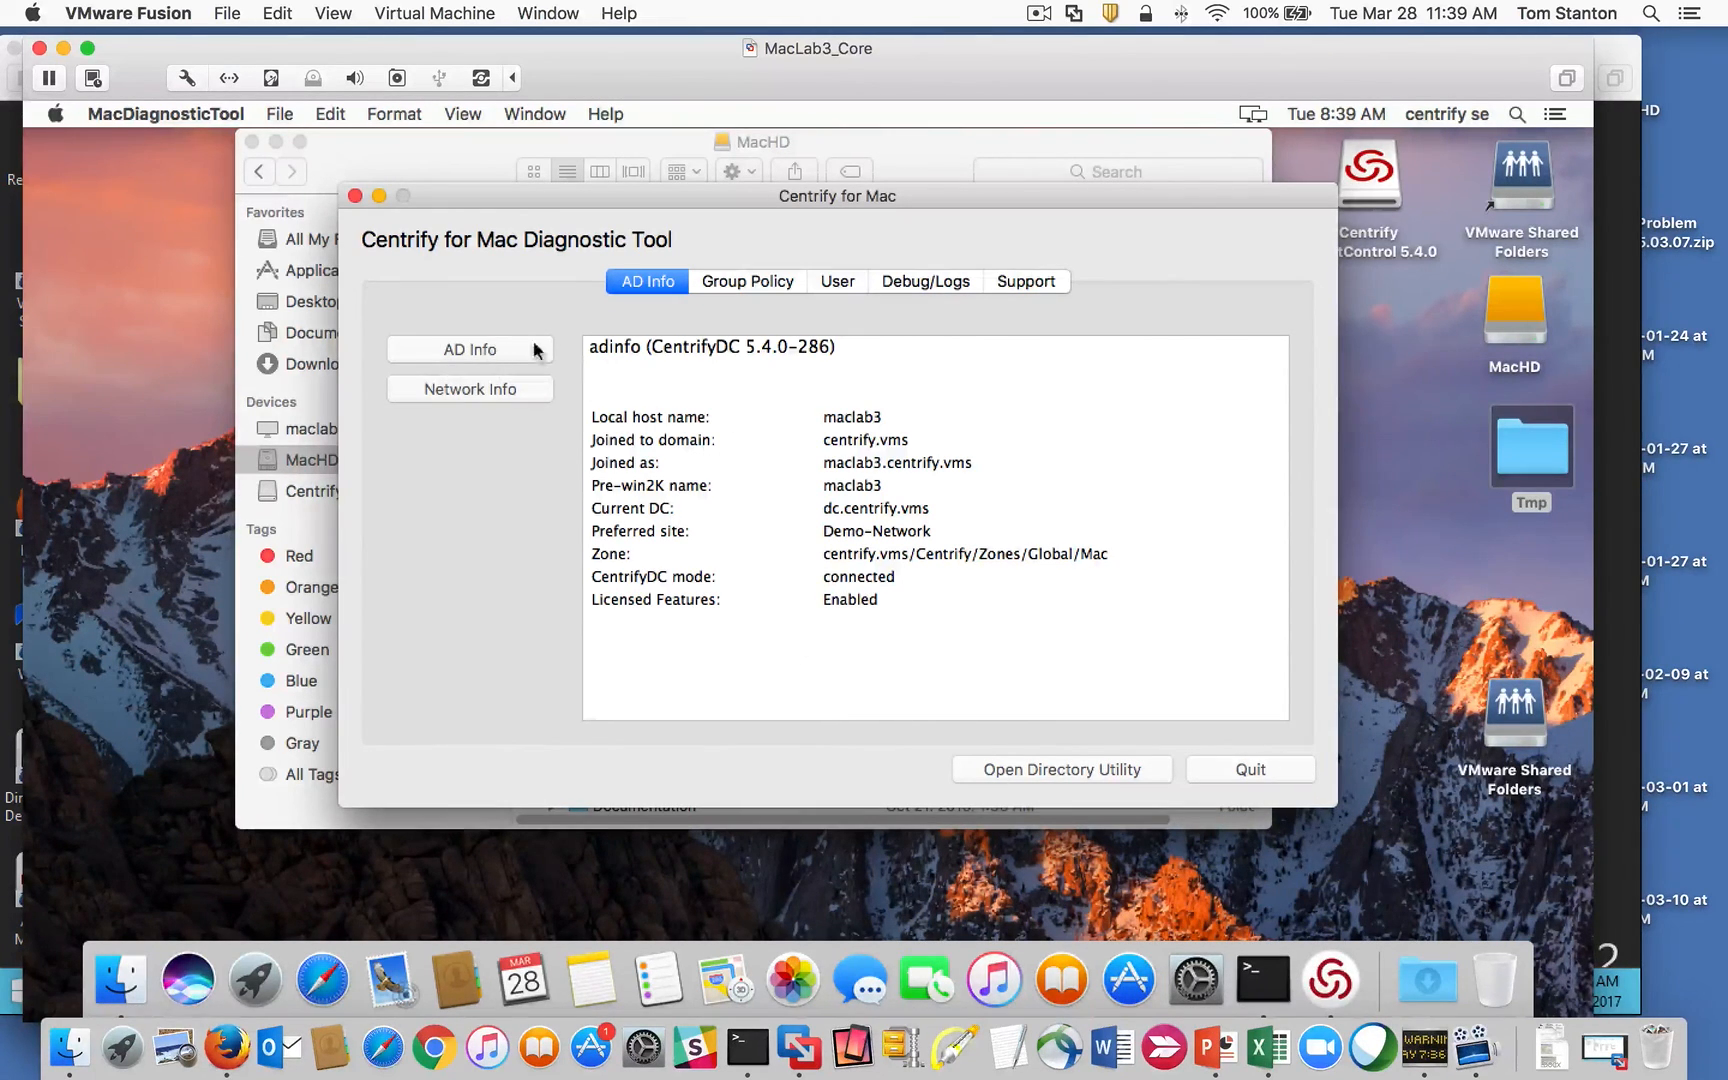
left_click(493, 386)
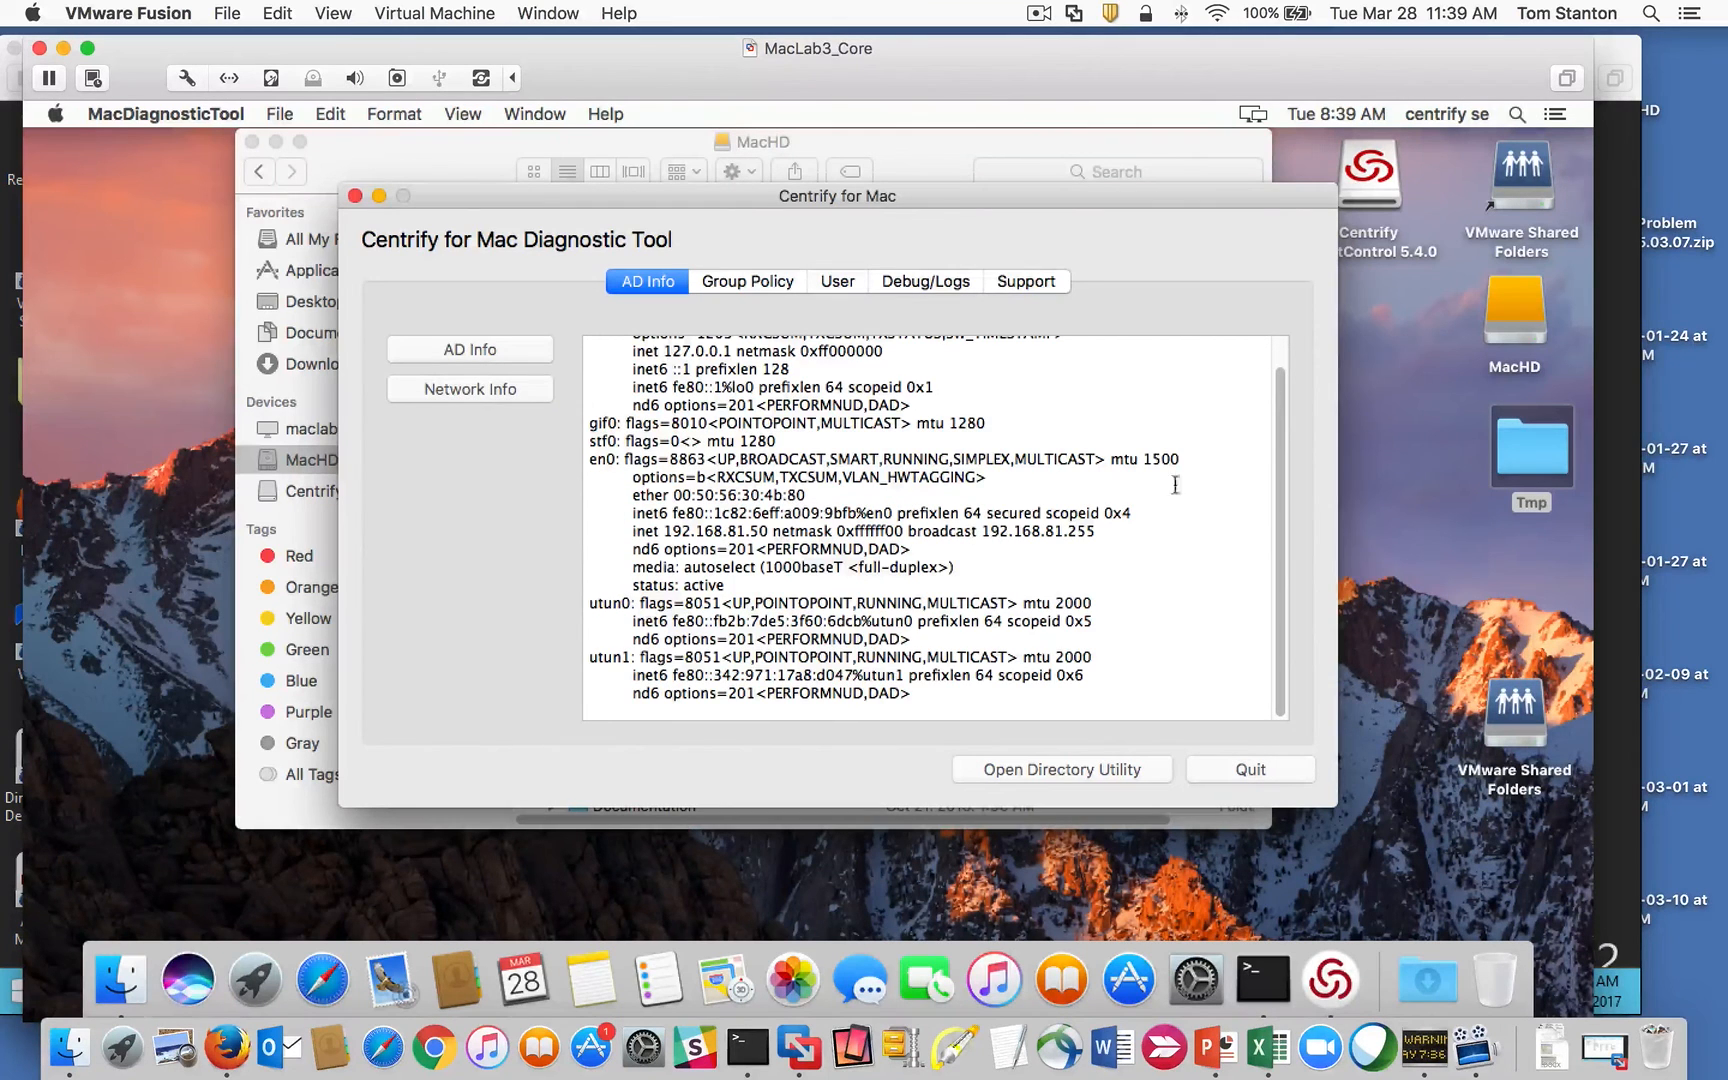
Step: Review the Group Policy machine policy settings, including EFS certificates, then show the User page
left_click(732, 284)
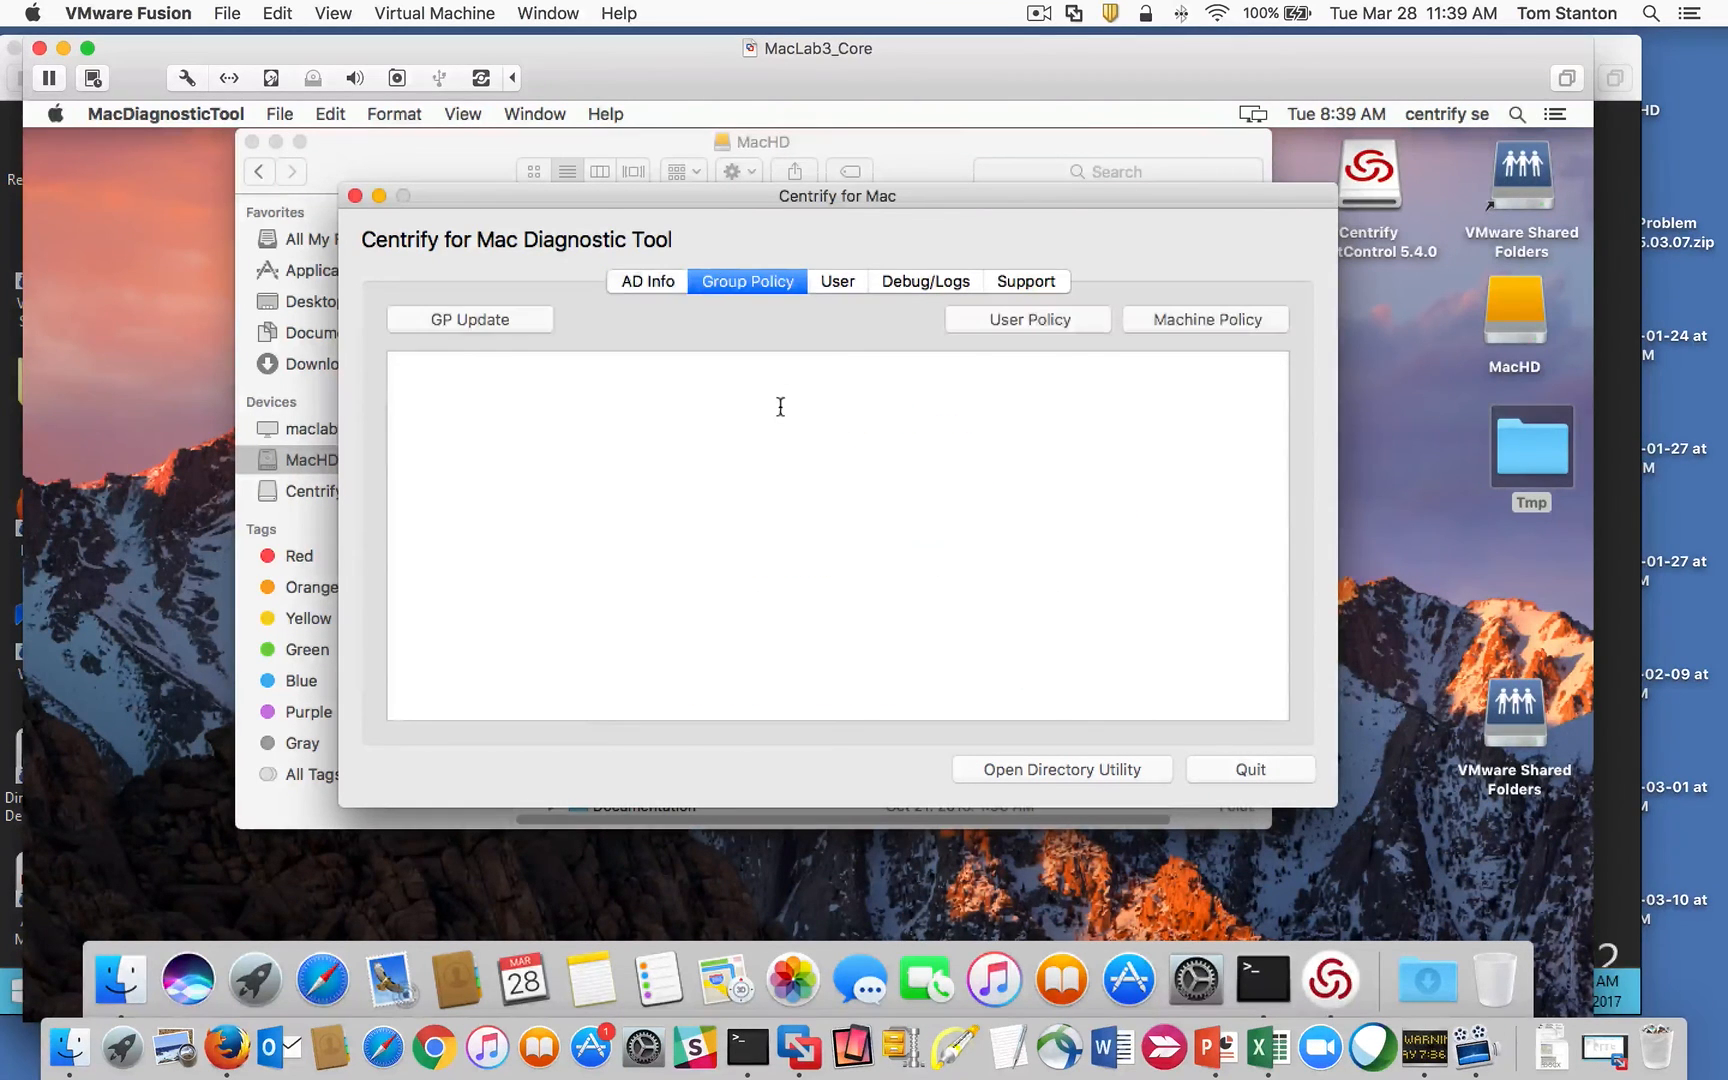
left_click(1157, 322)
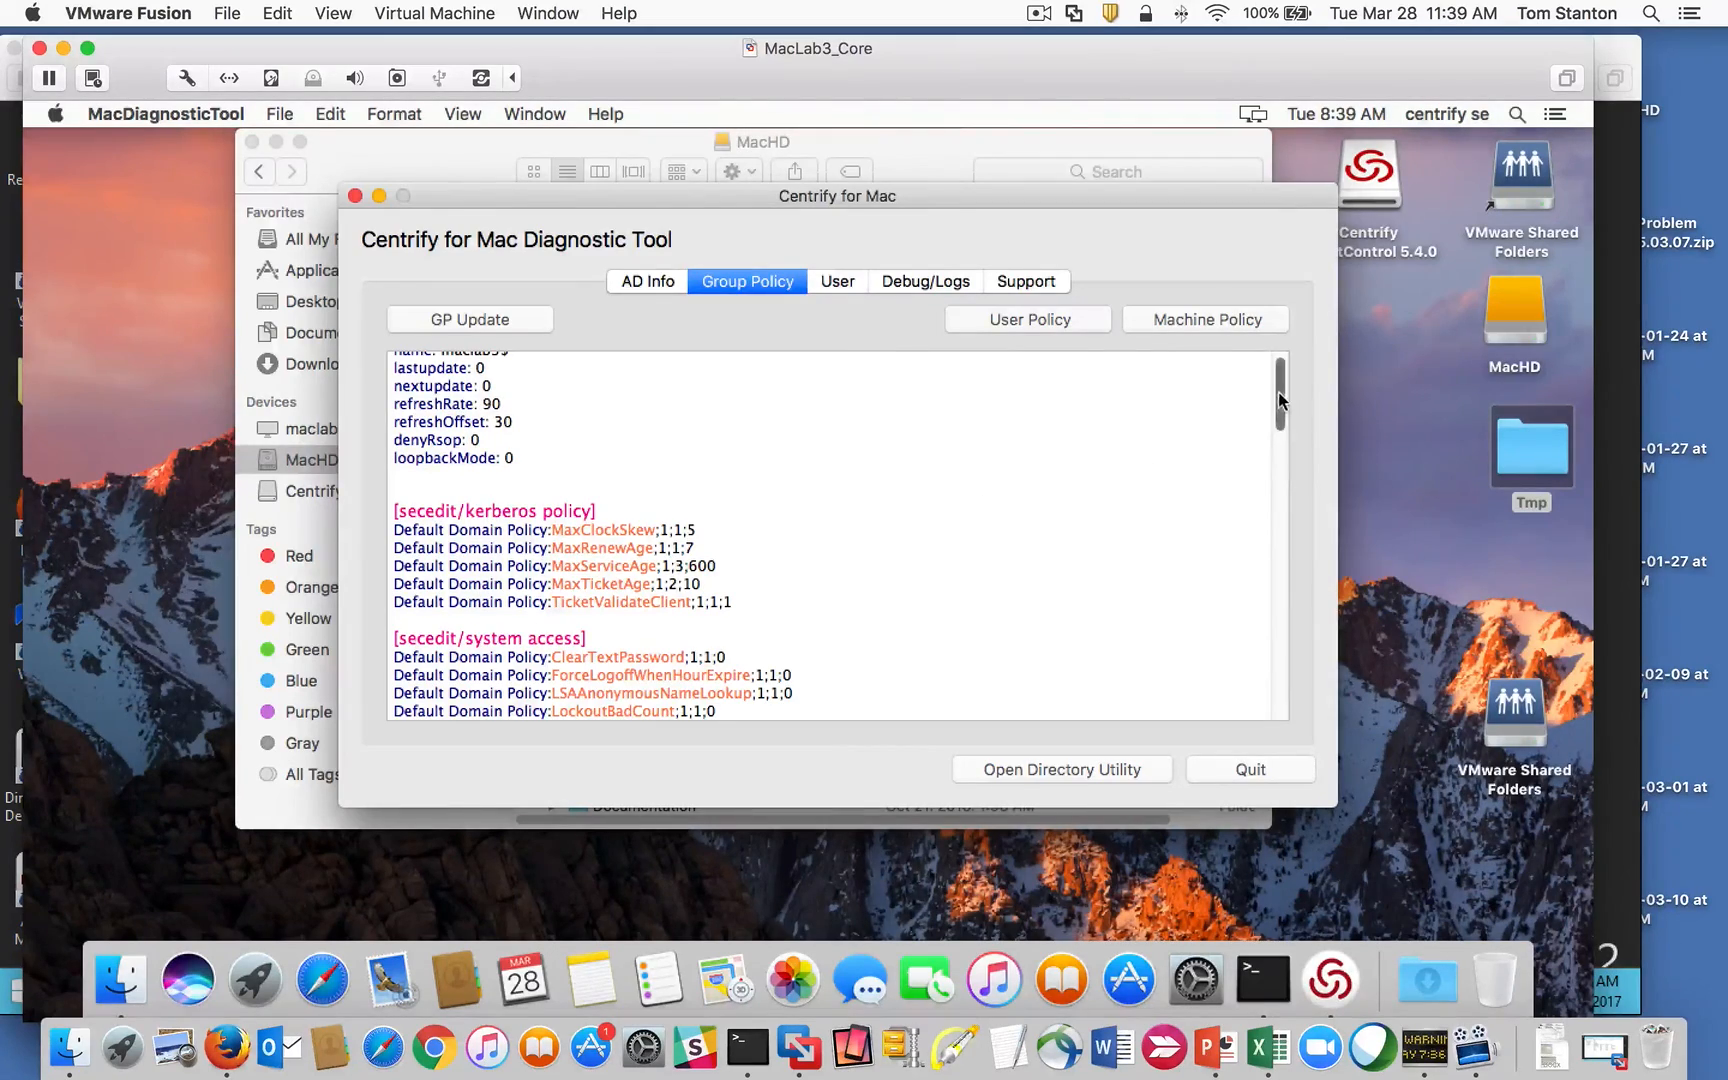
left_click_drag(1281, 396, 798, 428)
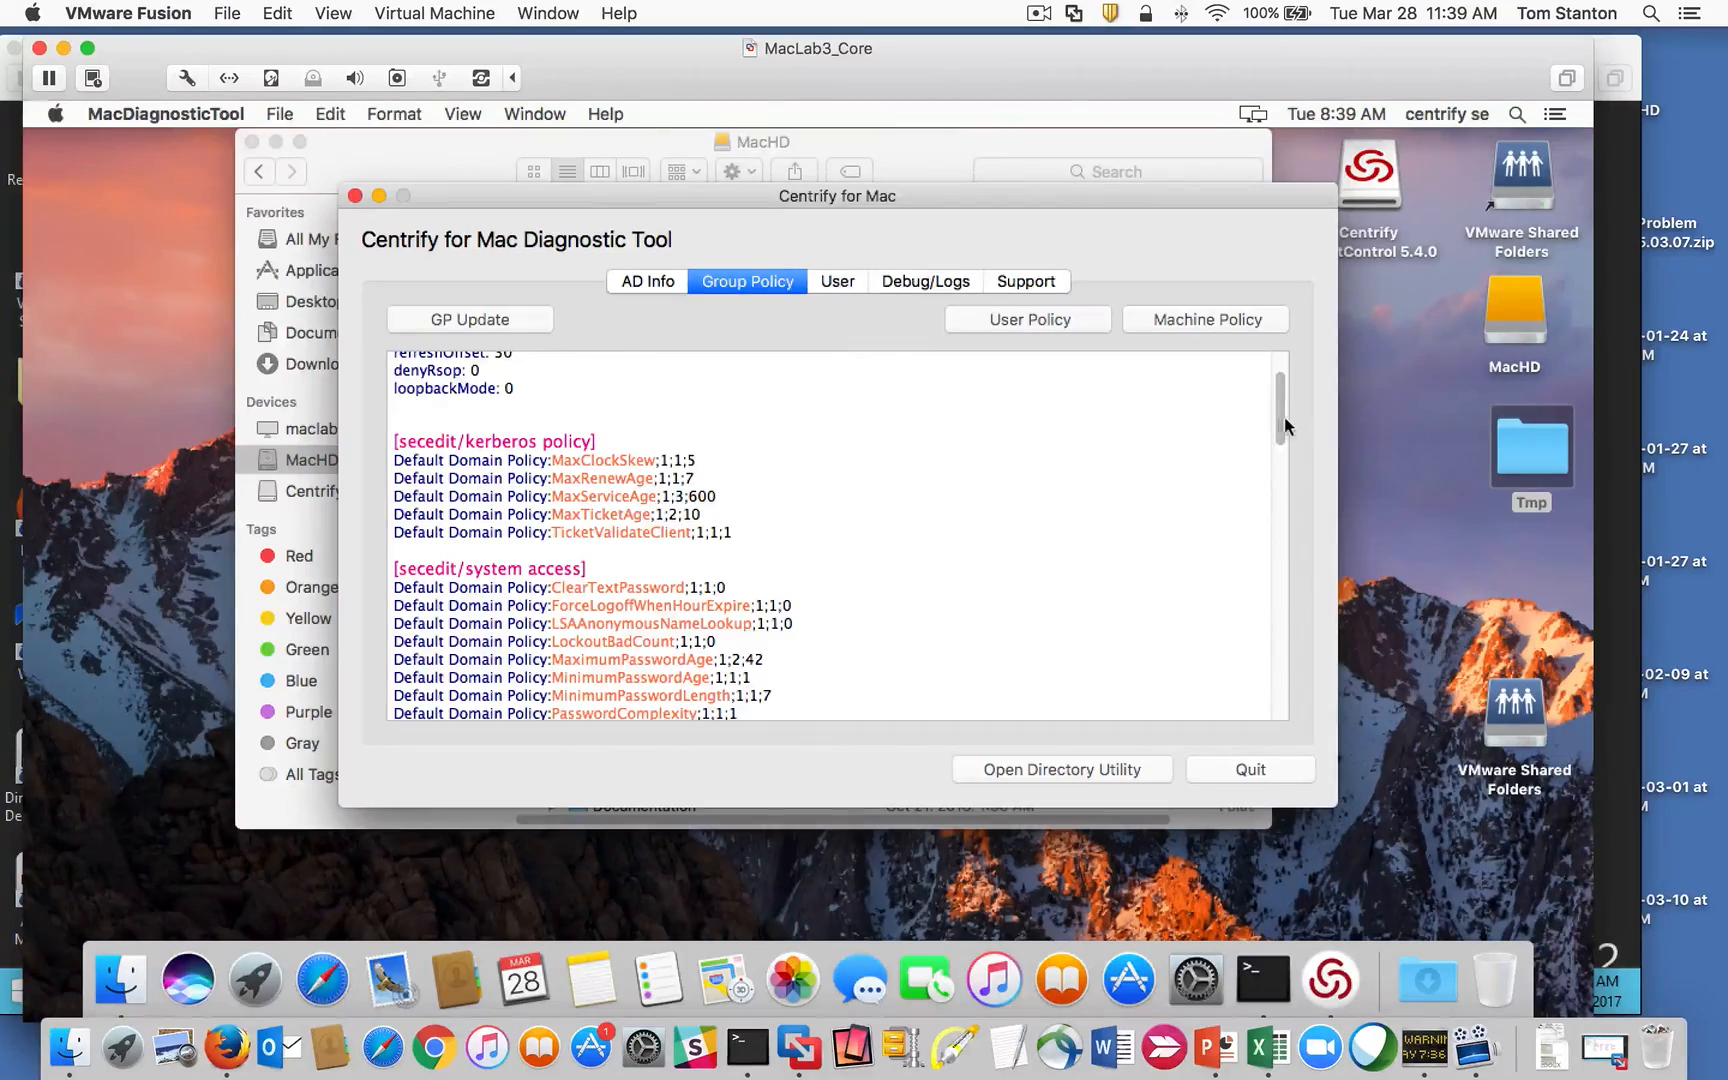
left_click_drag(1287, 425, 1279, 508)
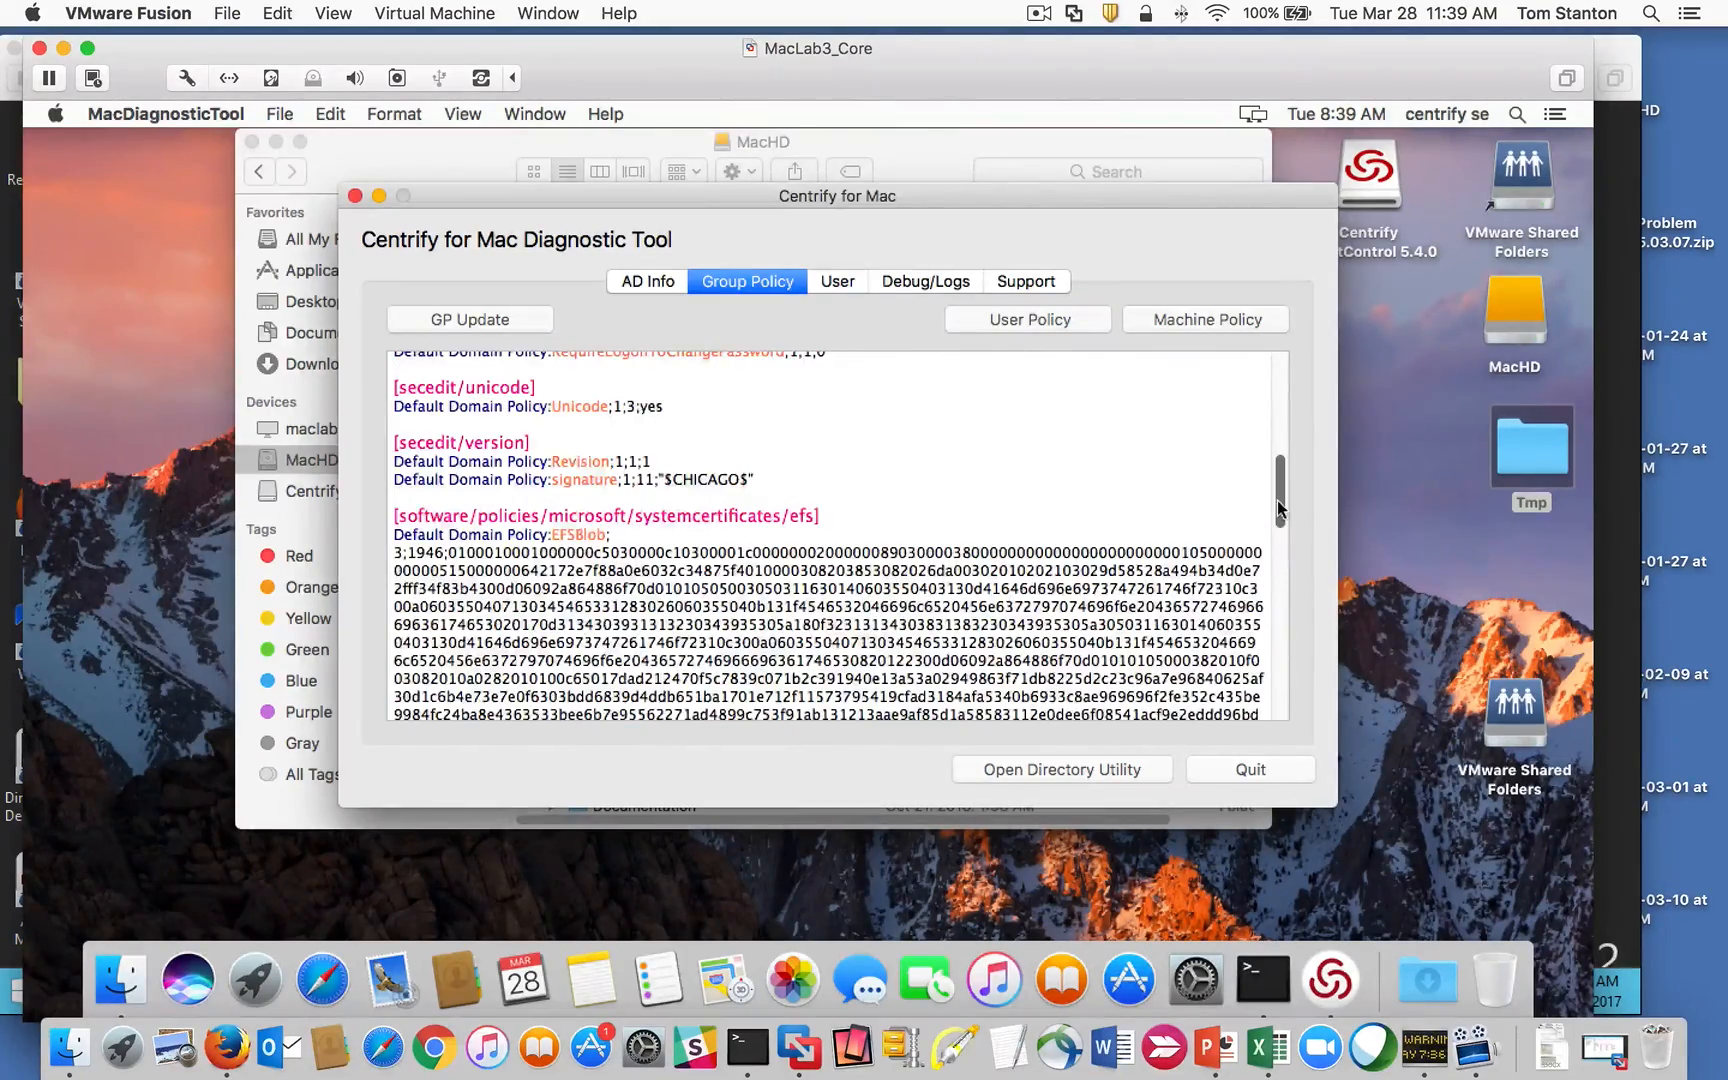
left_click_drag(838, 518, 372, 513)
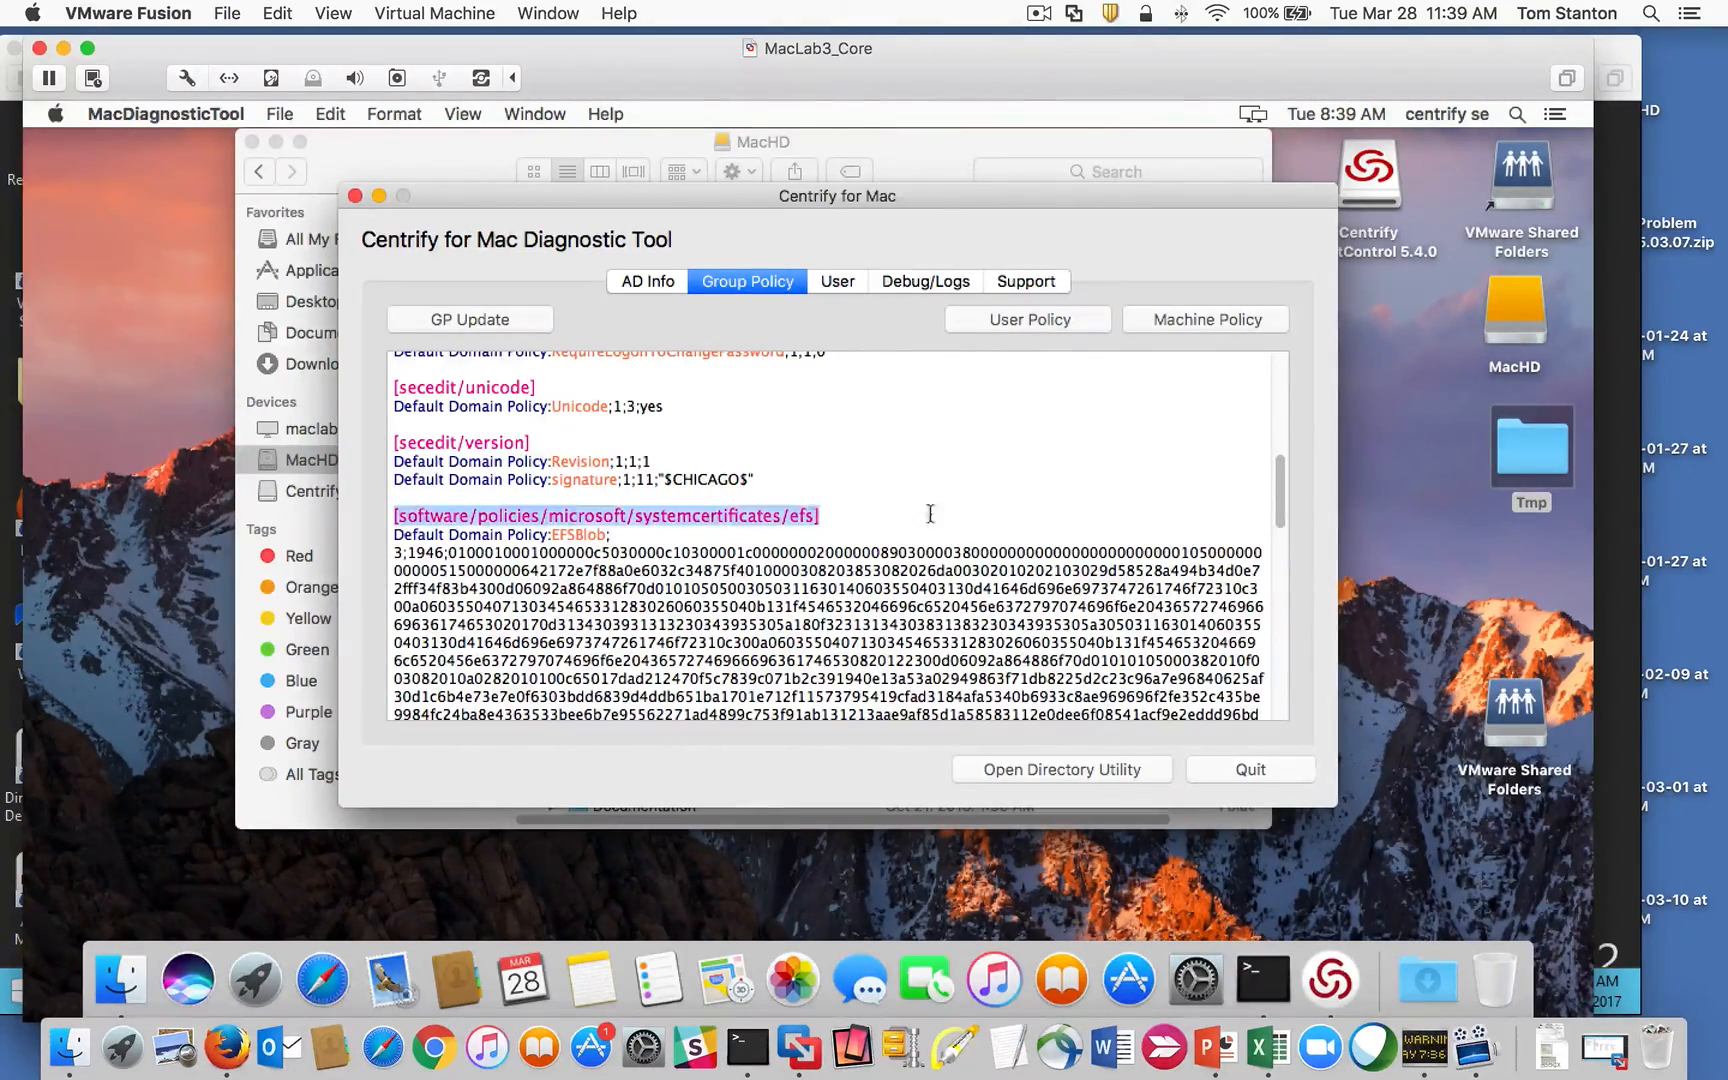
scroll(1278, 485, "down", 5)
scroll(1282, 463, "up", 3)
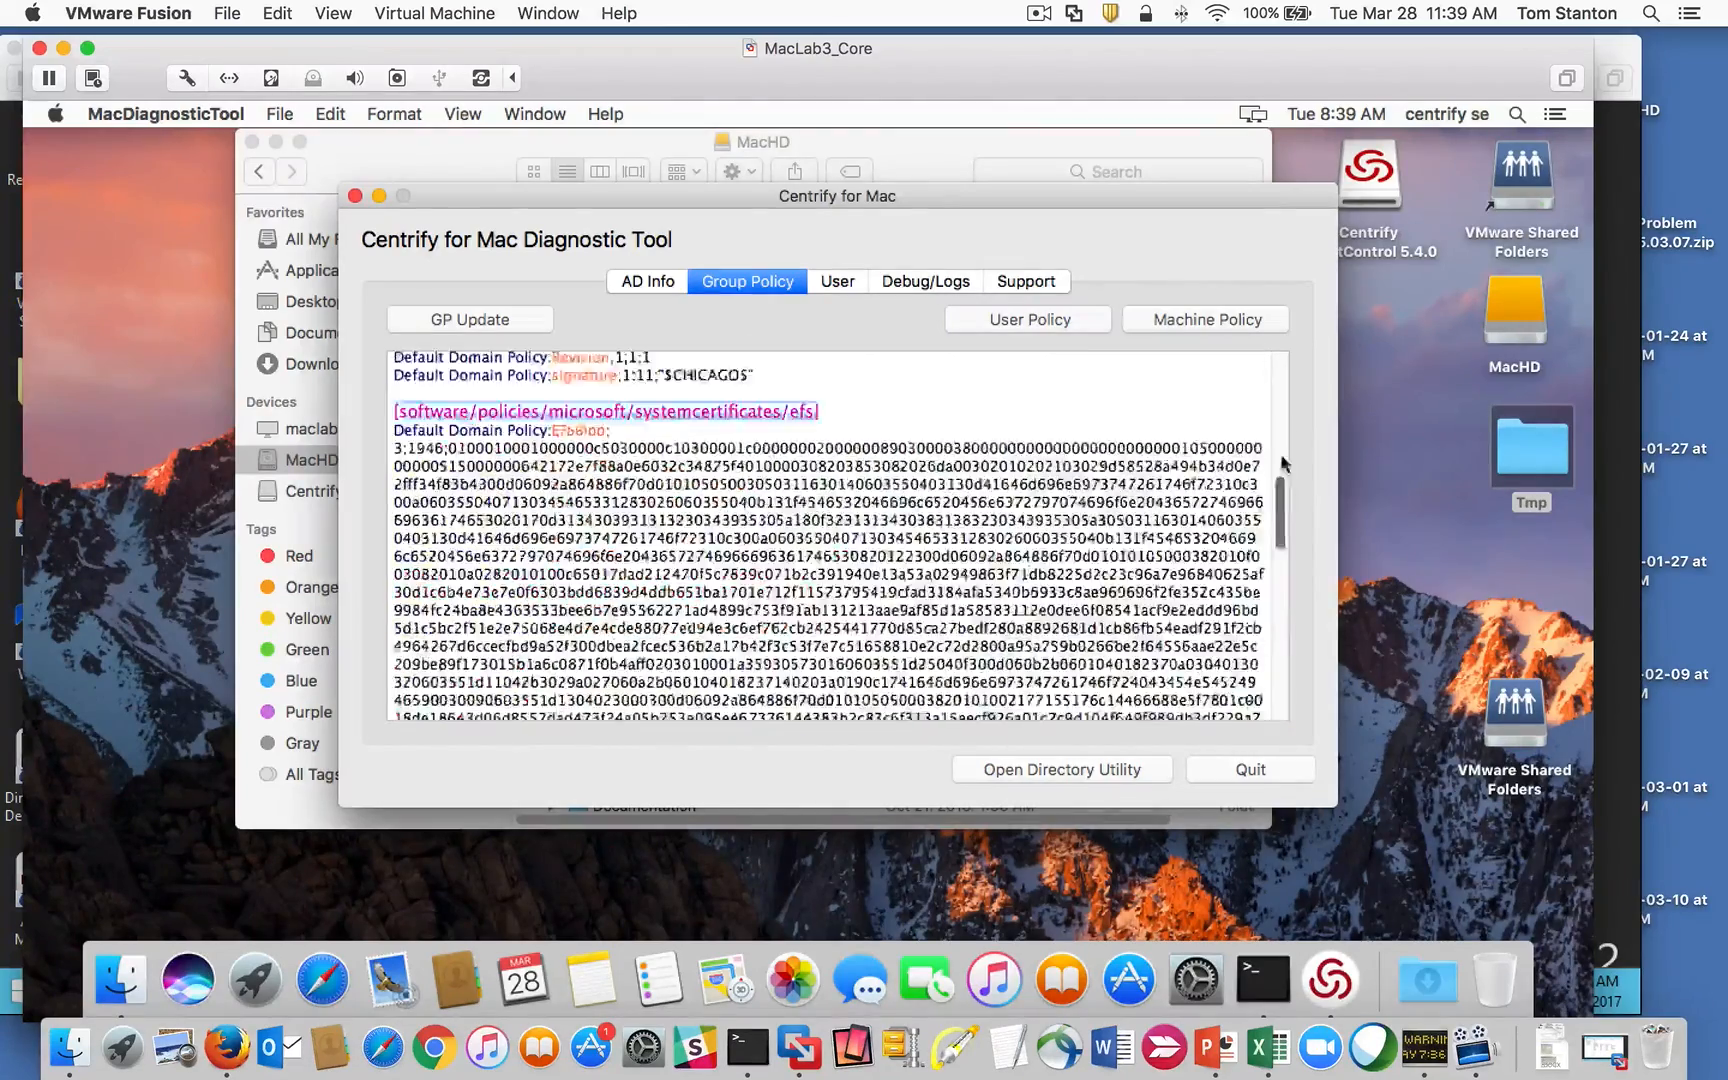
scroll(1282, 463, "up", 10)
left_click(840, 283)
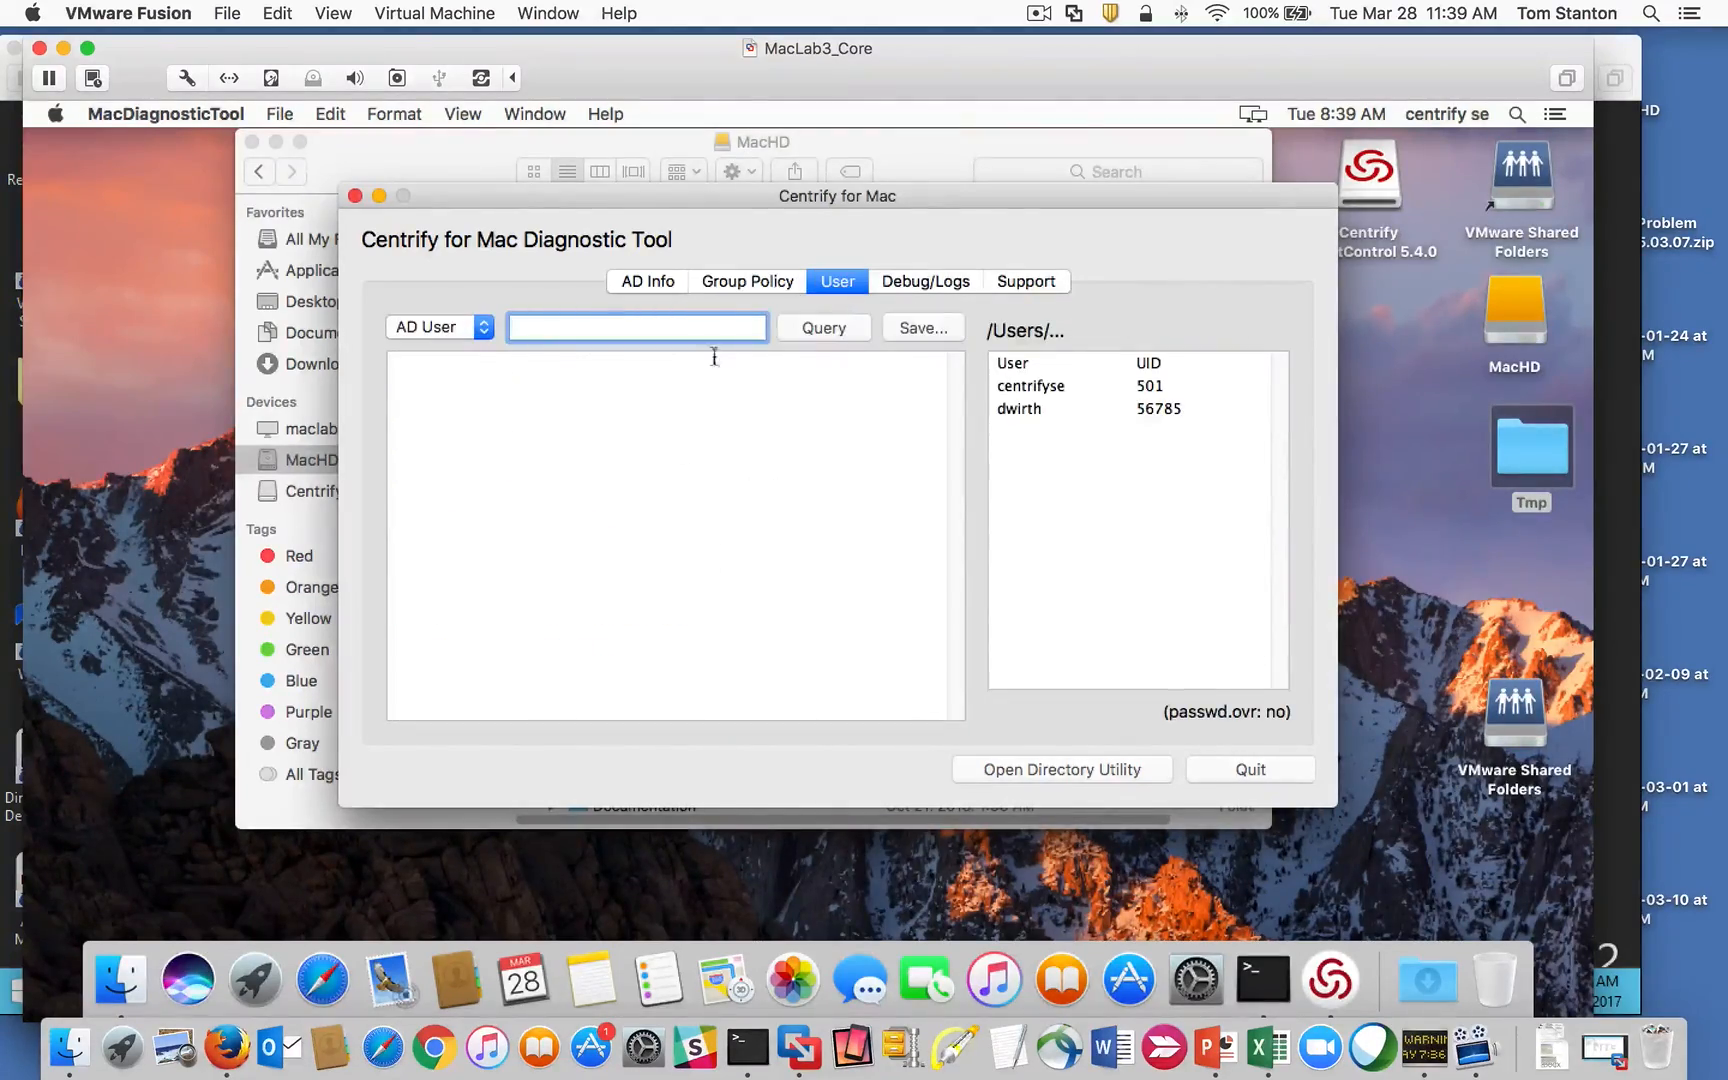
Step: Look through the diagnostic tool's Debug, Support and AD Info pages
left_click(930, 284)
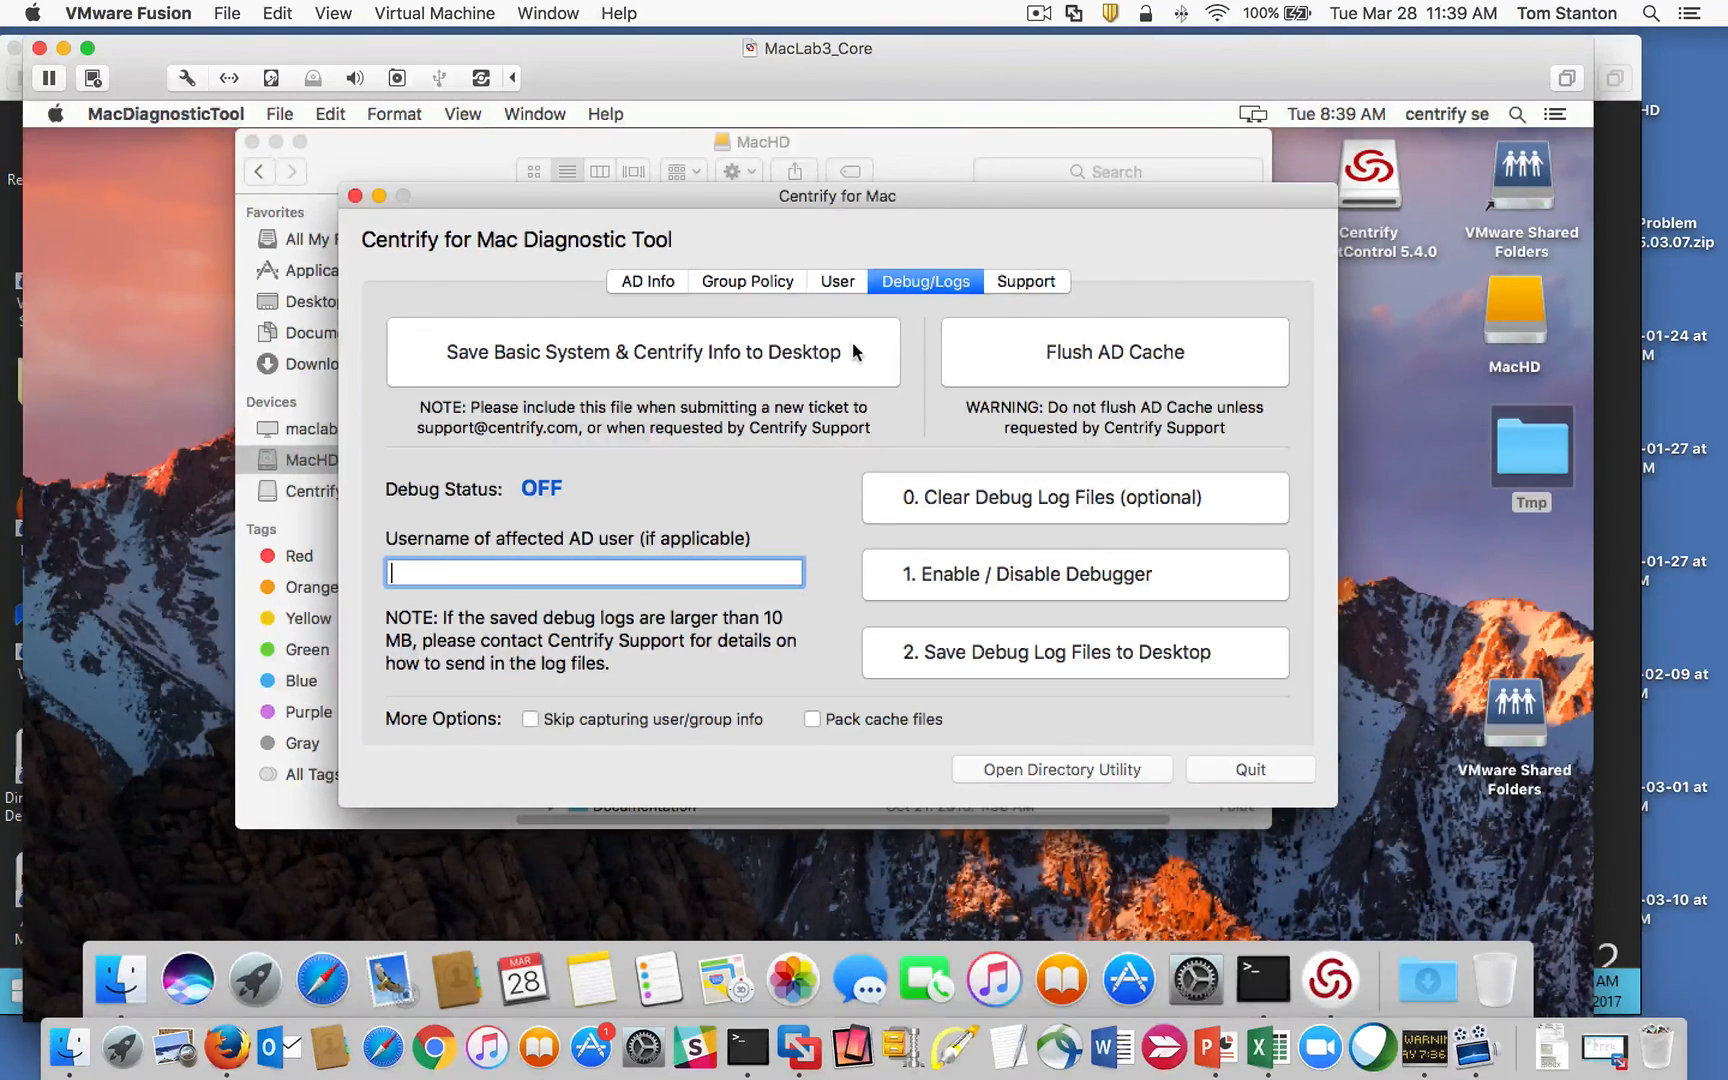
left_click(1000, 287)
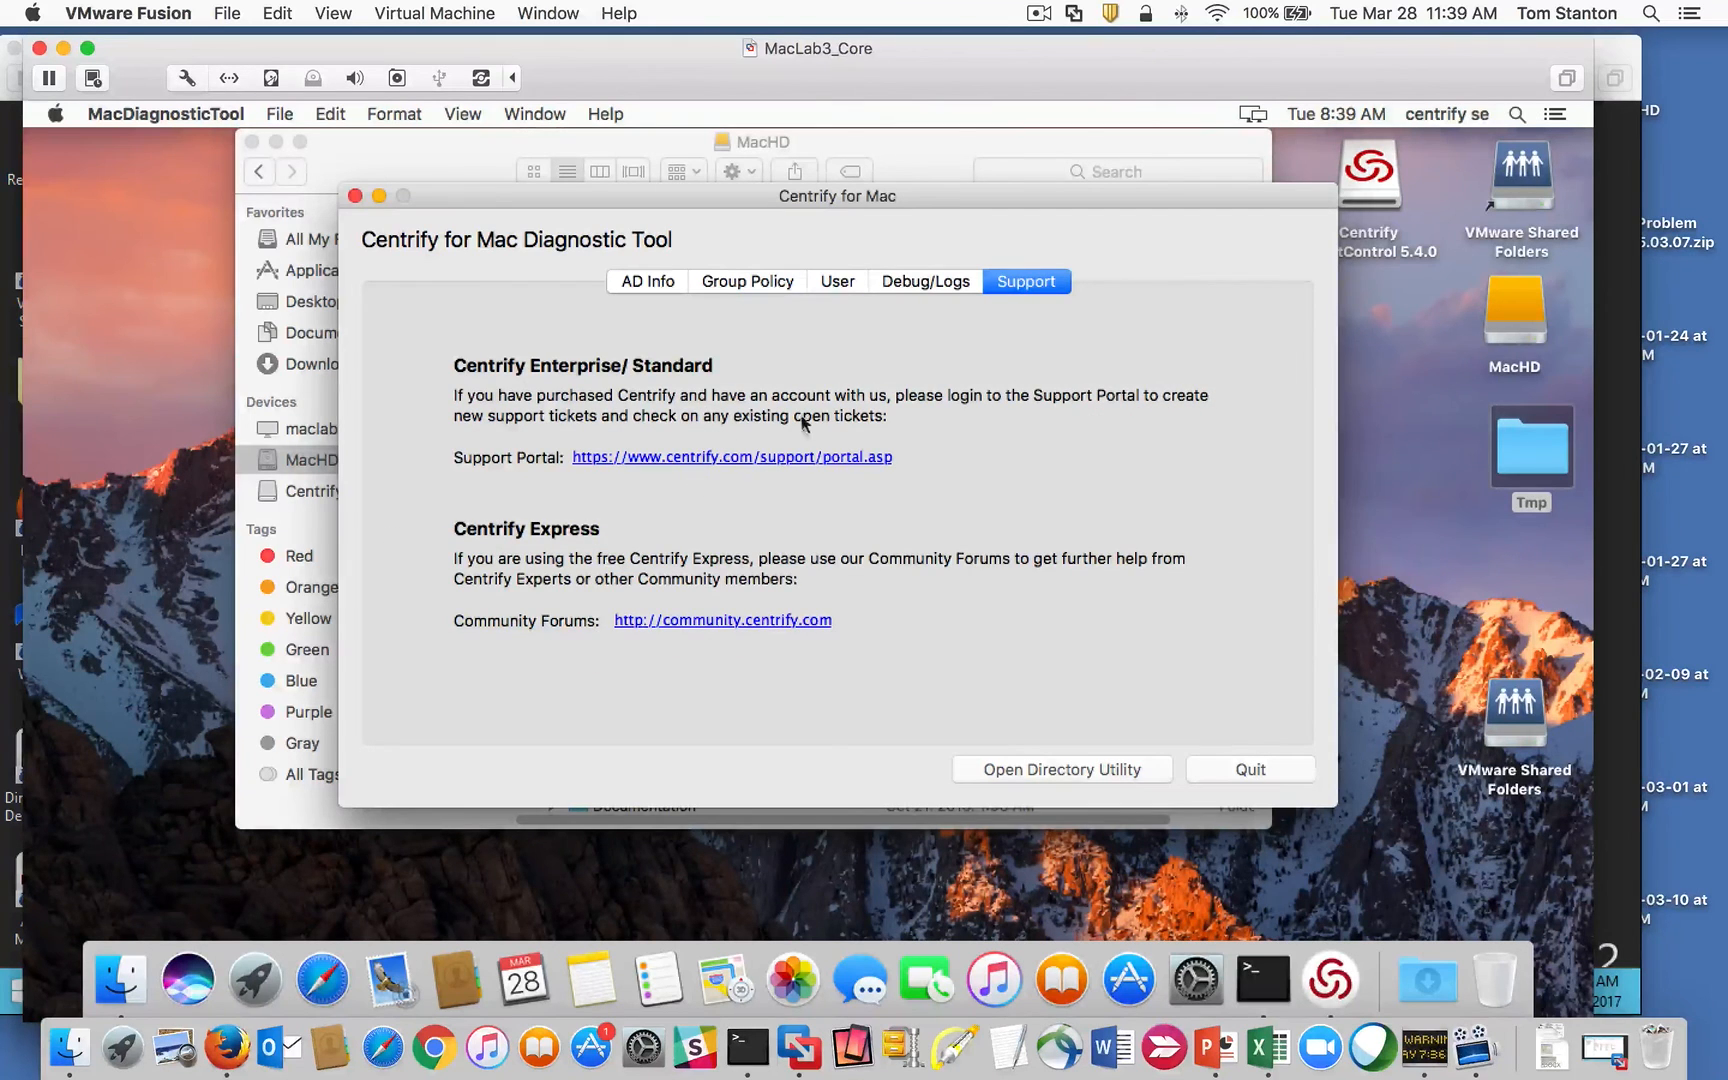
left_click(652, 282)
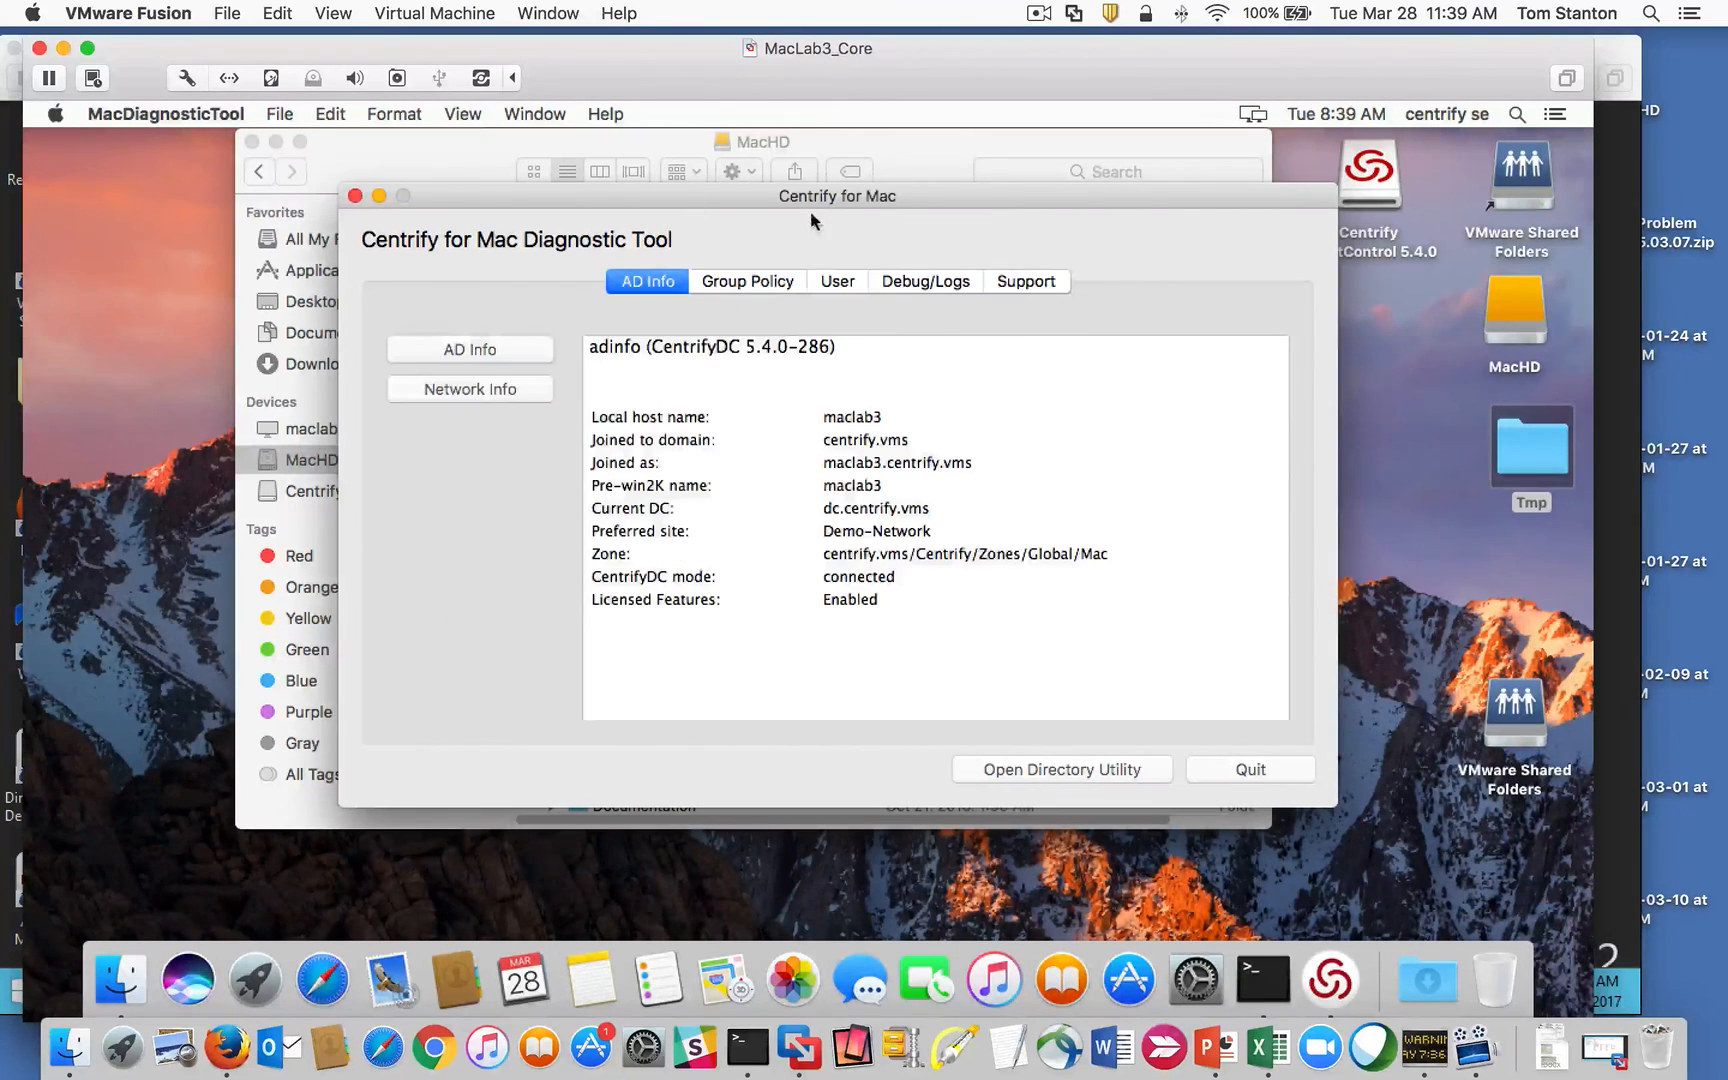
left_click_drag(683, 189, 701, 238)
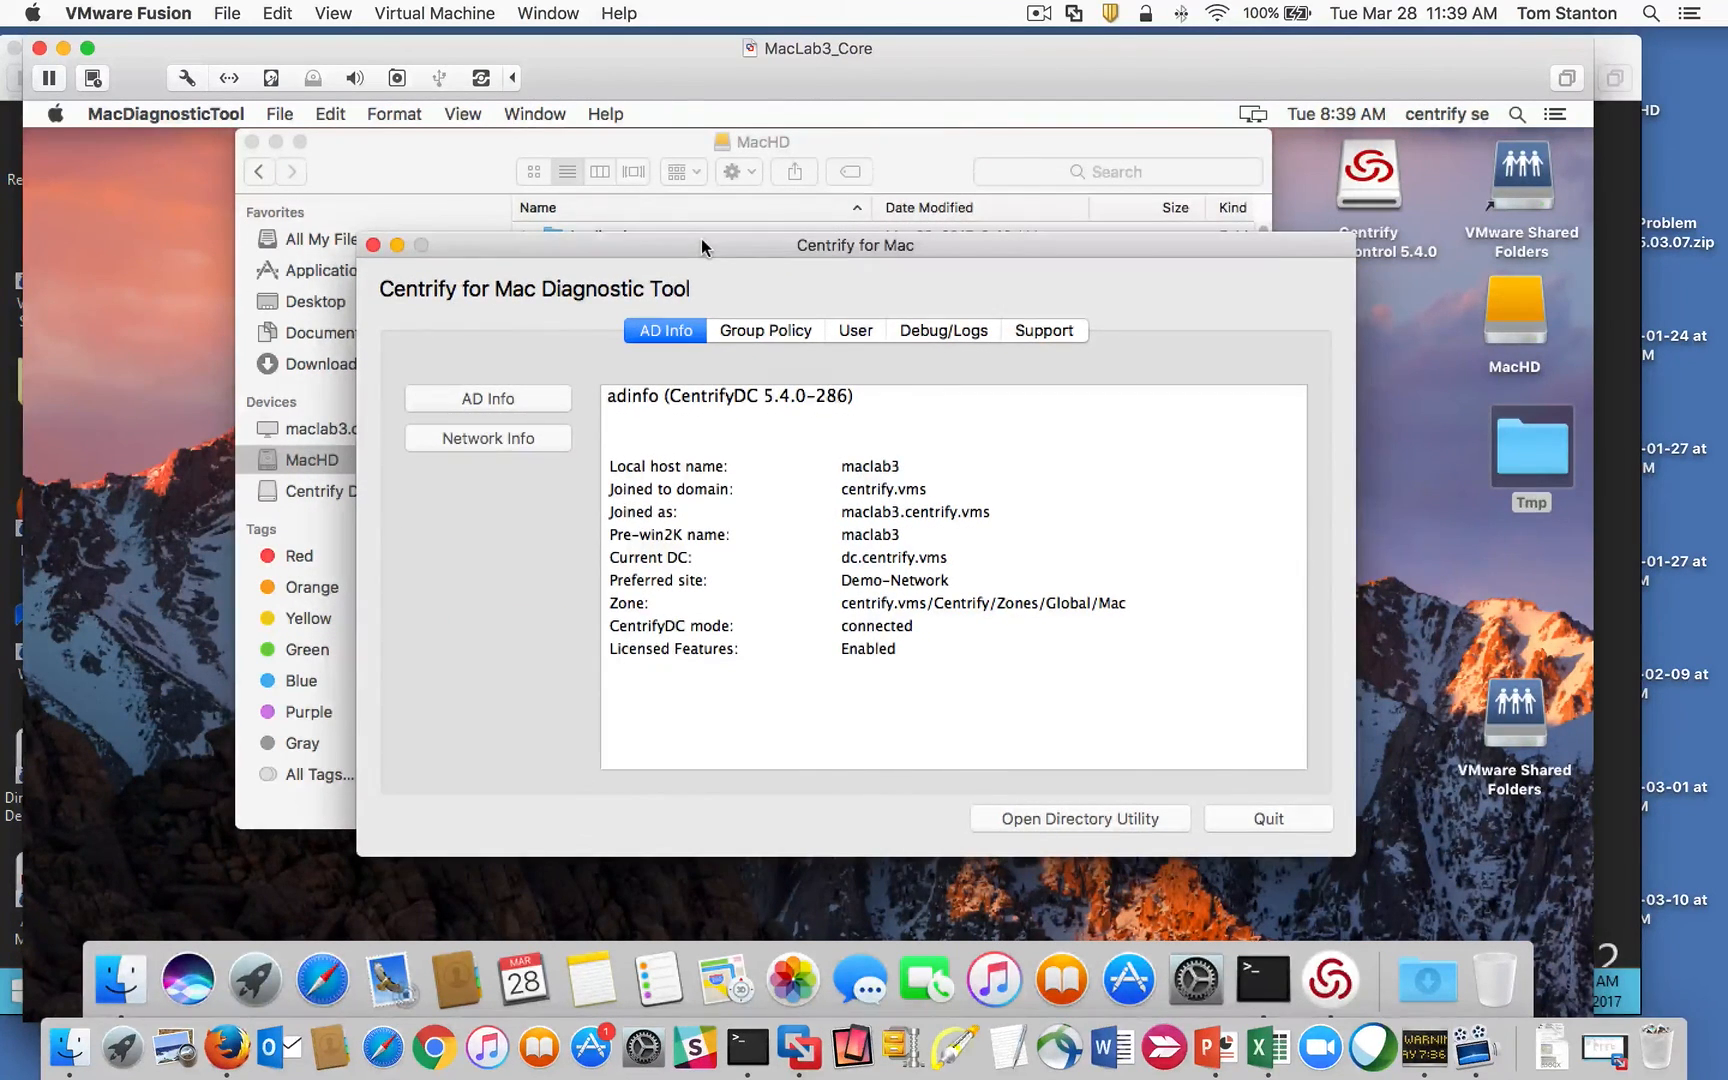
Step: Locate MacDiagnosticTool in Finder under MacHD's Library > Application Support > Centrify
left_click(425, 162)
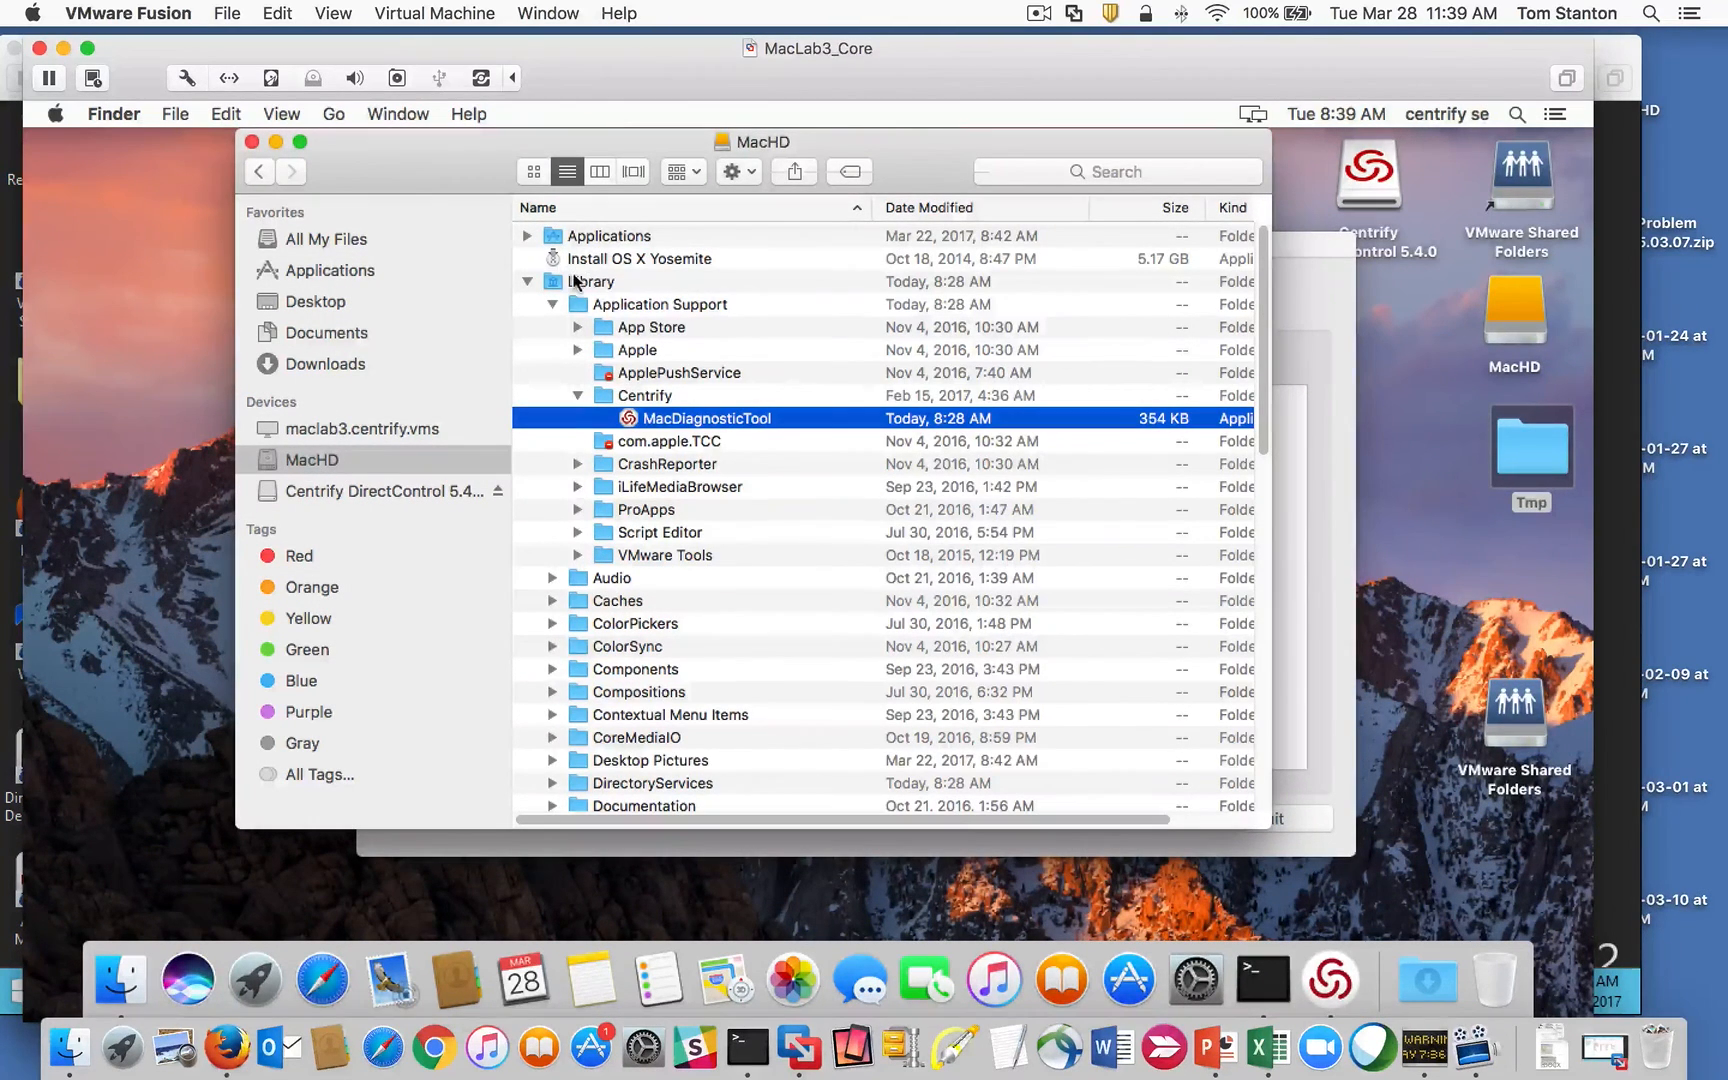
left_click(633, 305)
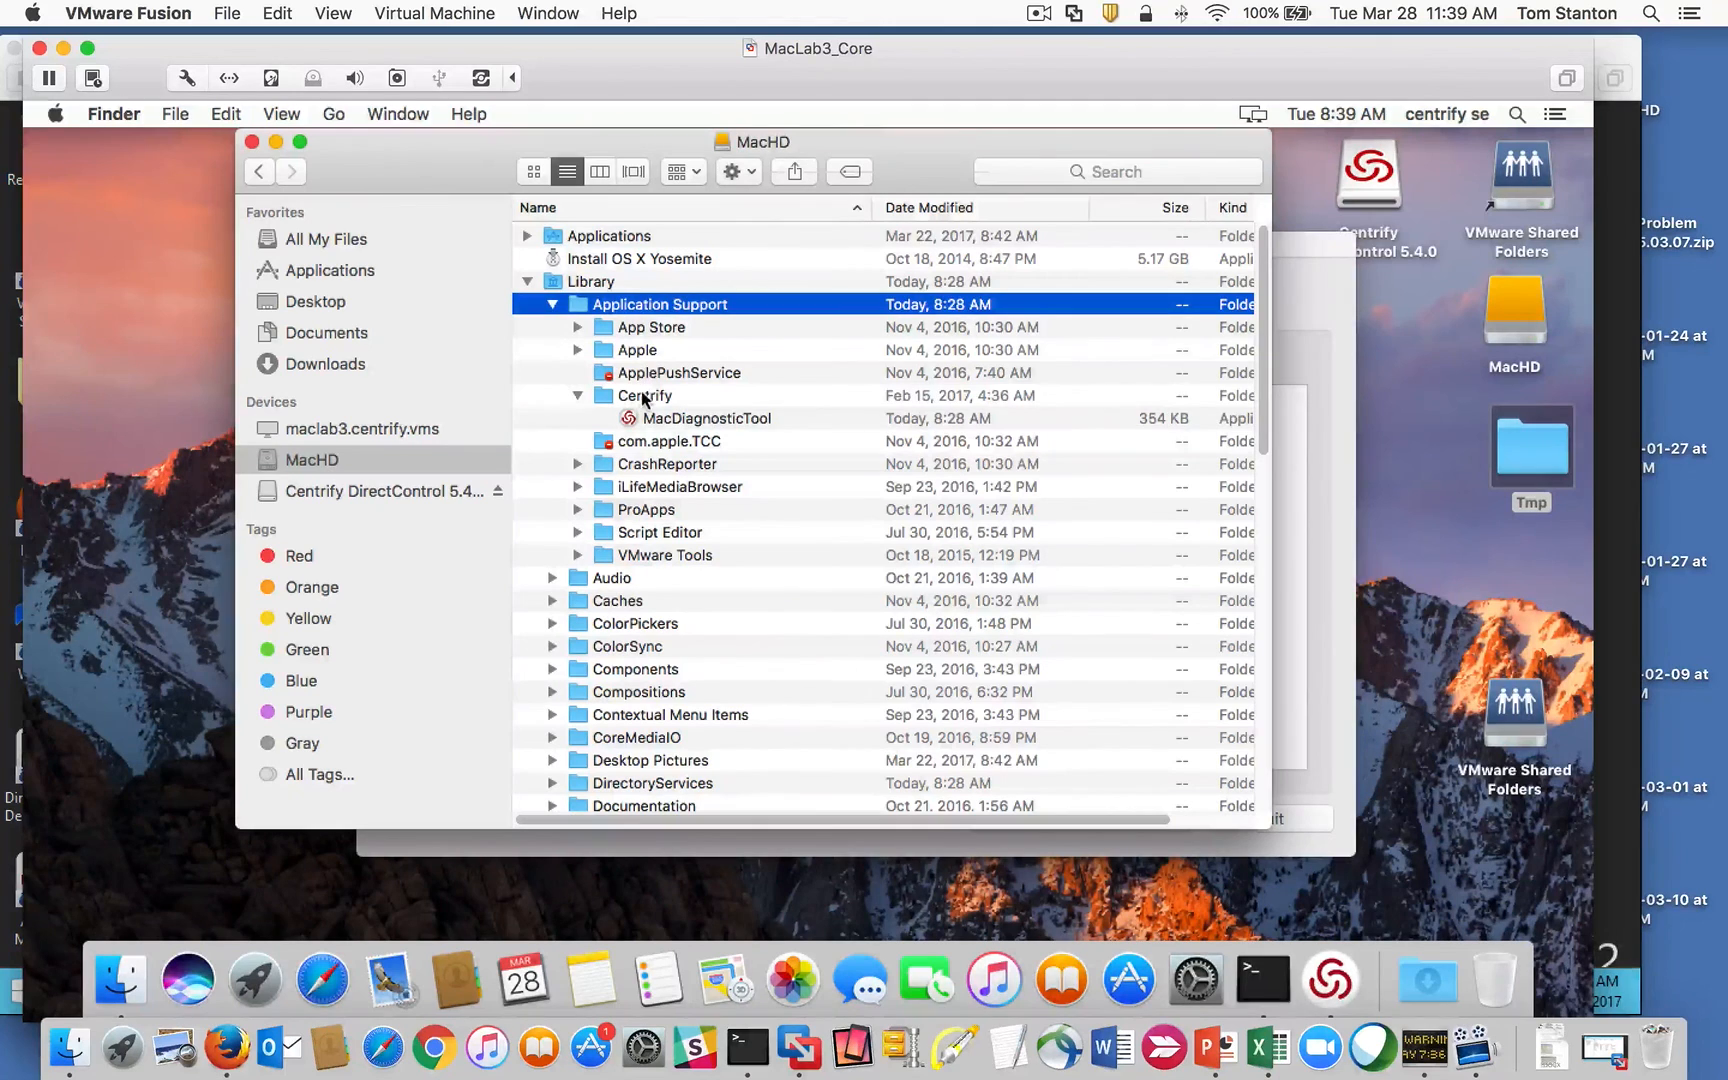
left_click(636, 396)
left_click(710, 421)
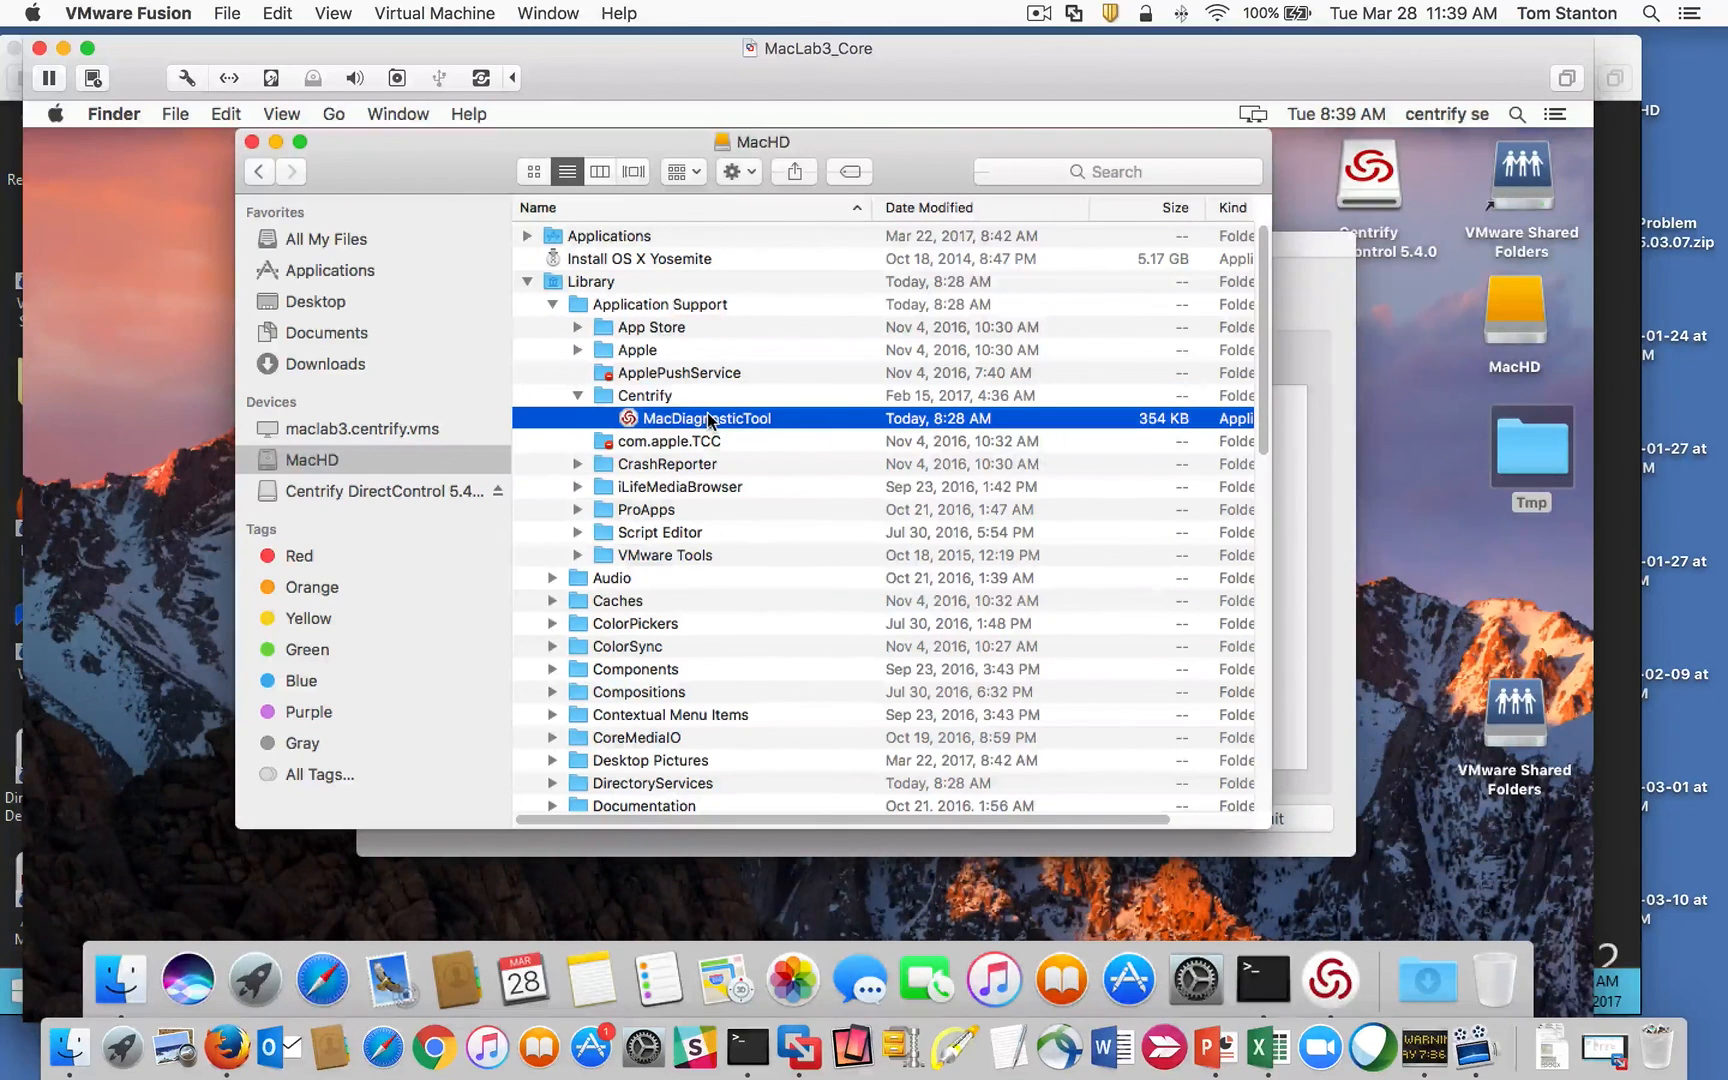
left_click_drag(849, 144, 774, 170)
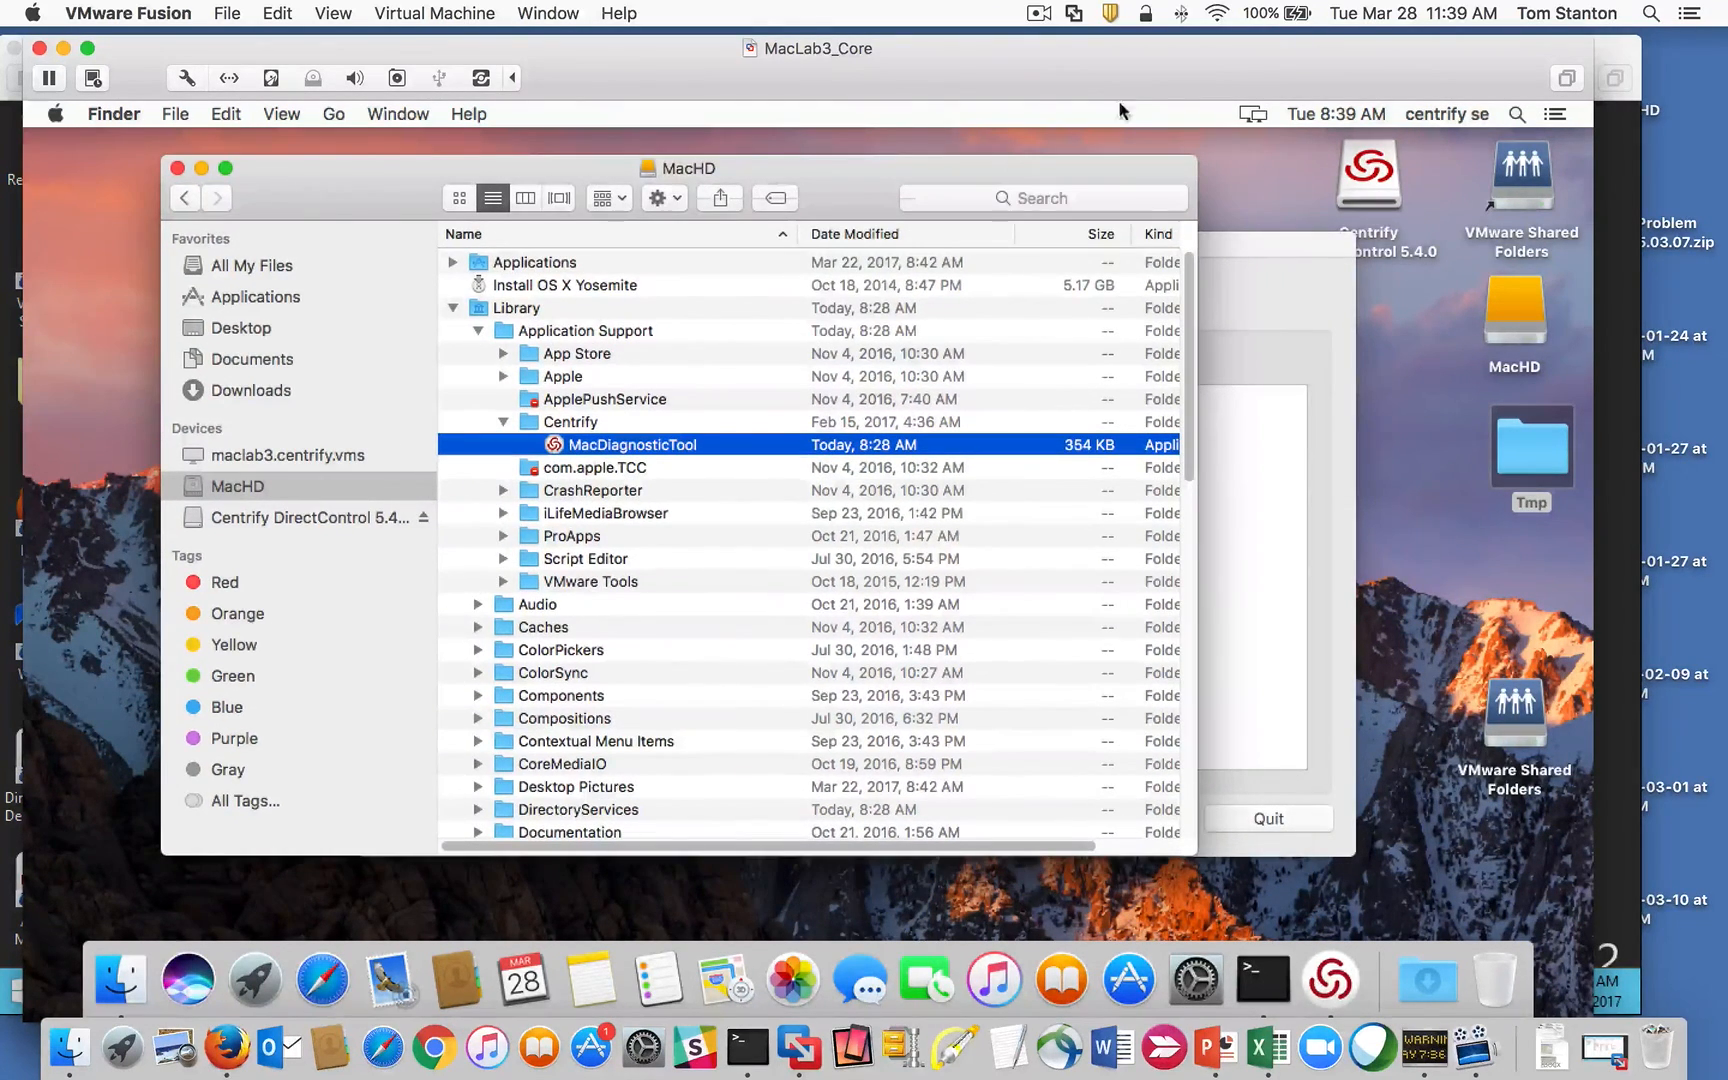
Step: Close the MacDiagnosticTool window
left_click(1228, 259)
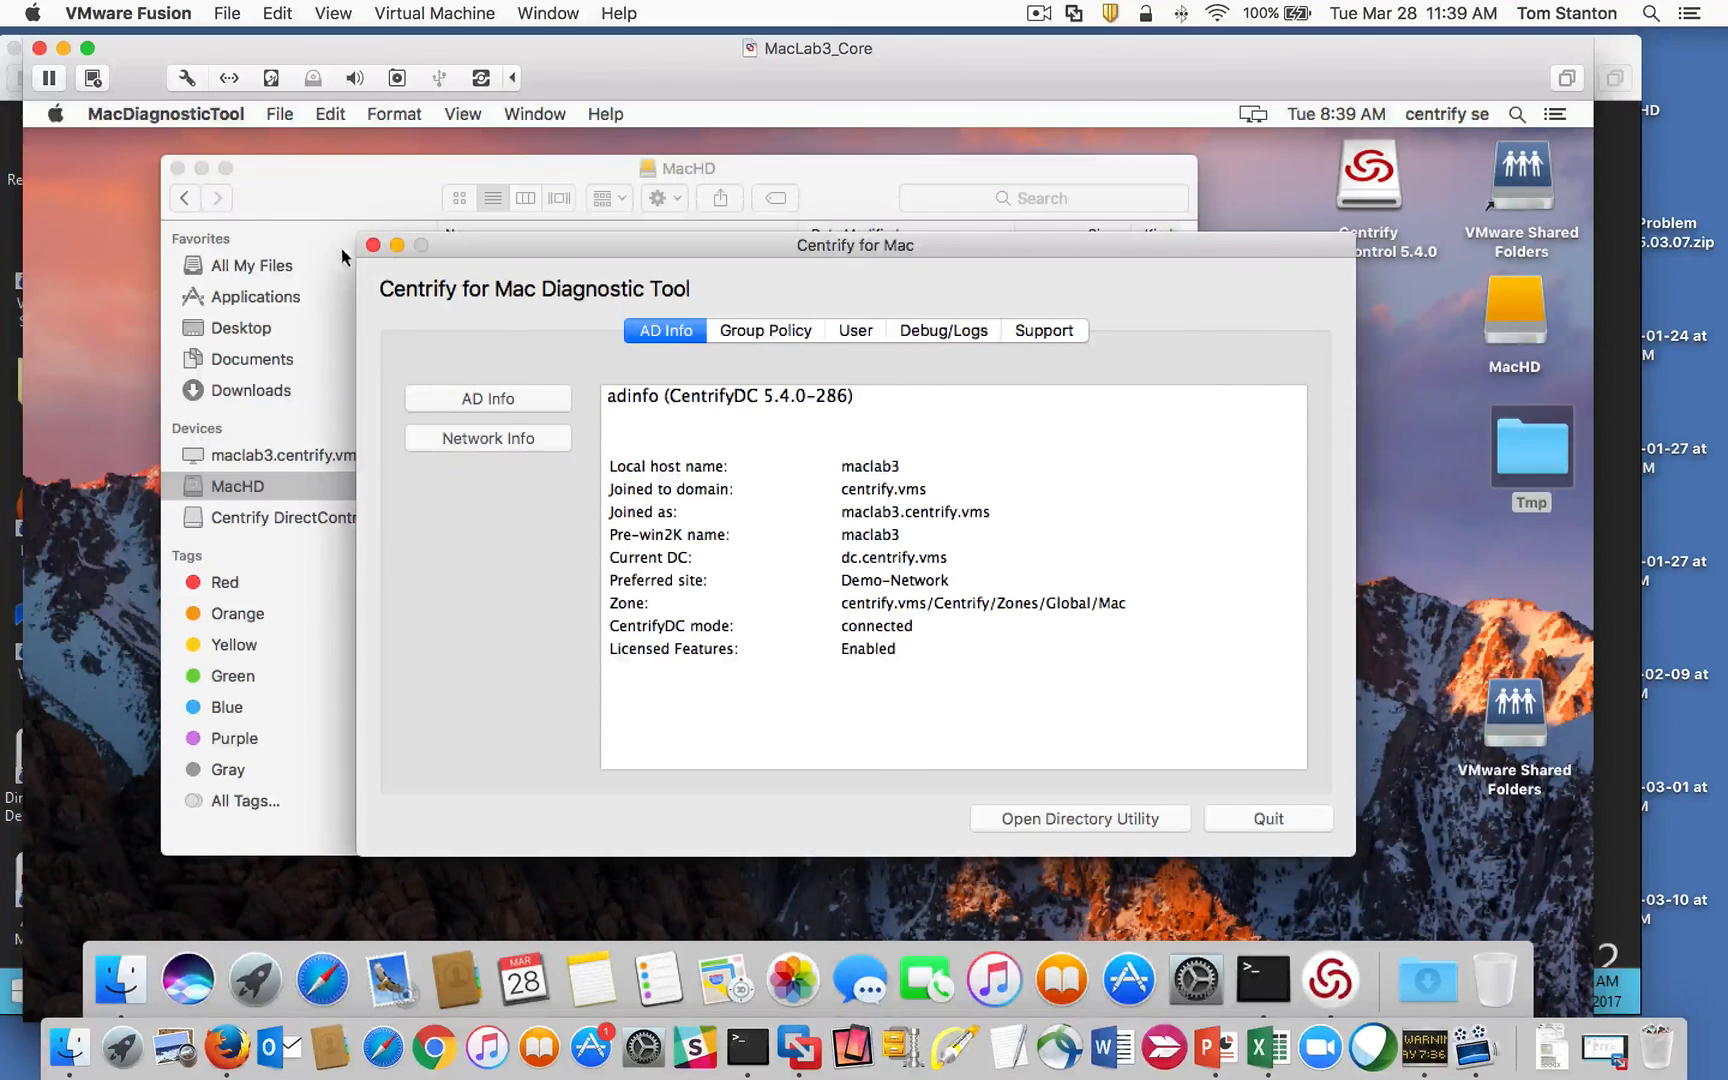
left_click(372, 246)
left_click(1040, 14)
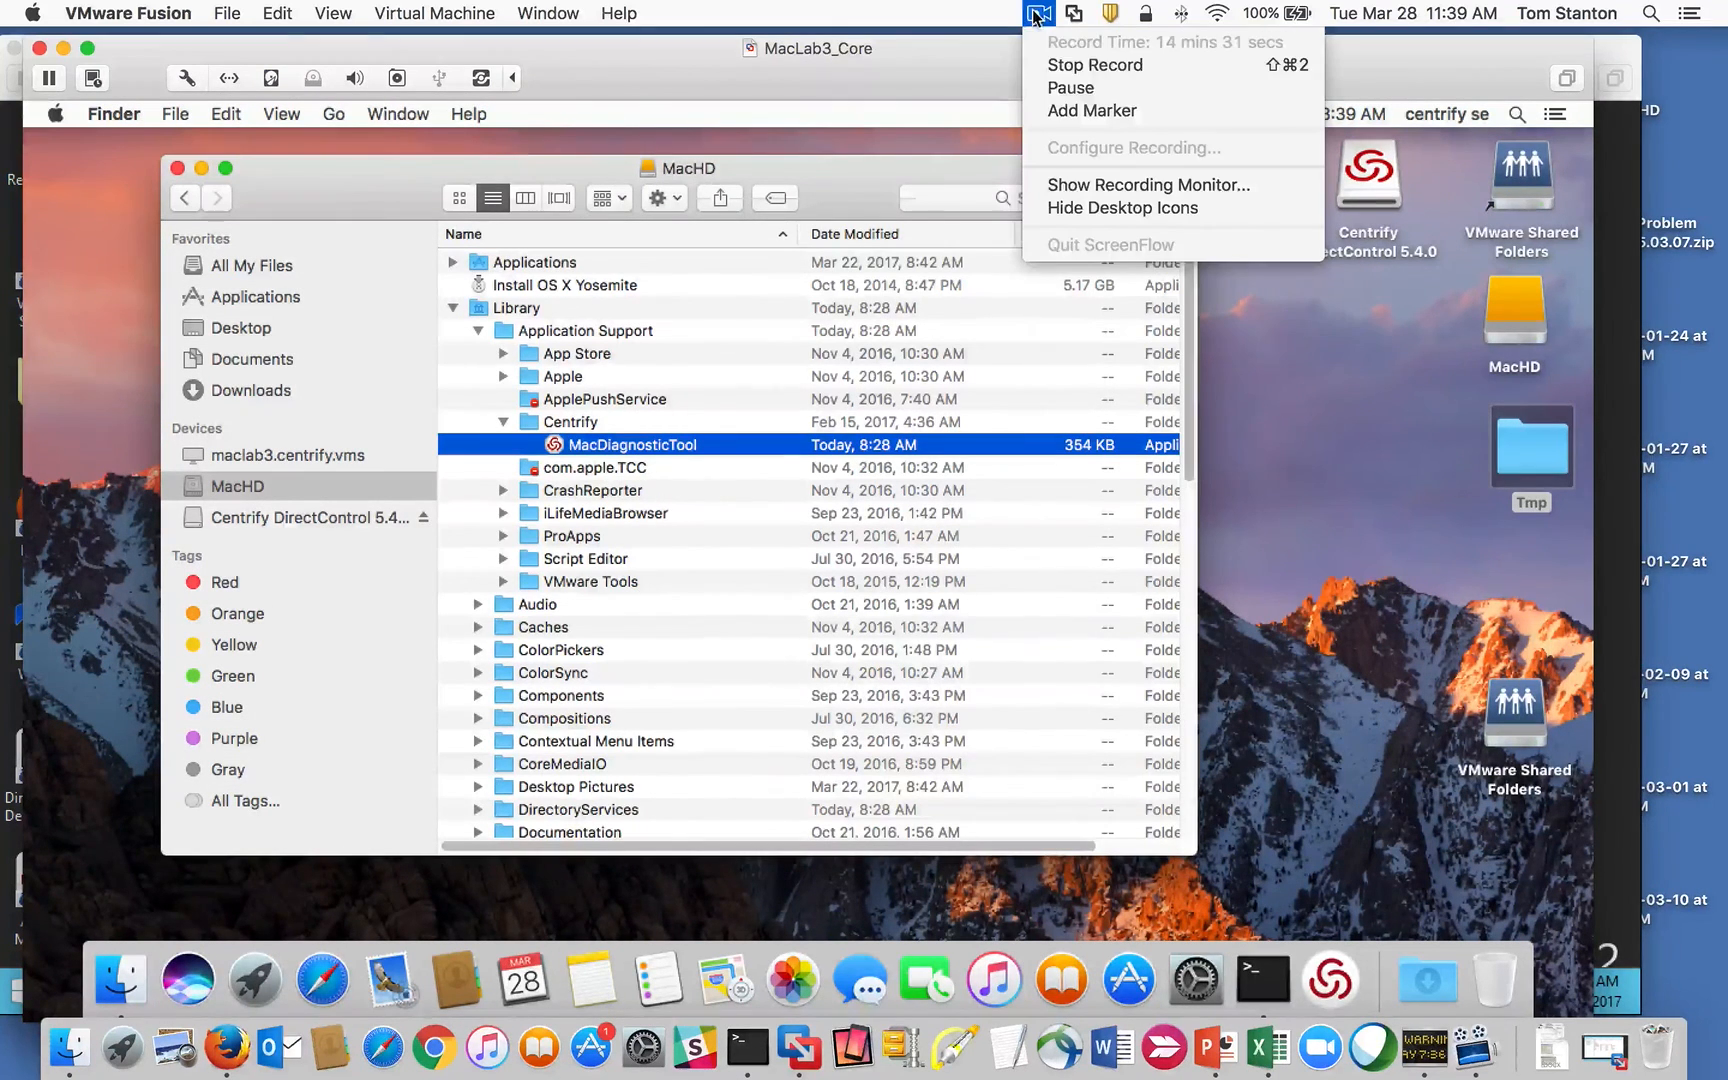
Step: Refresh the Mac child zone in Access Manager
left_click(1133, 87)
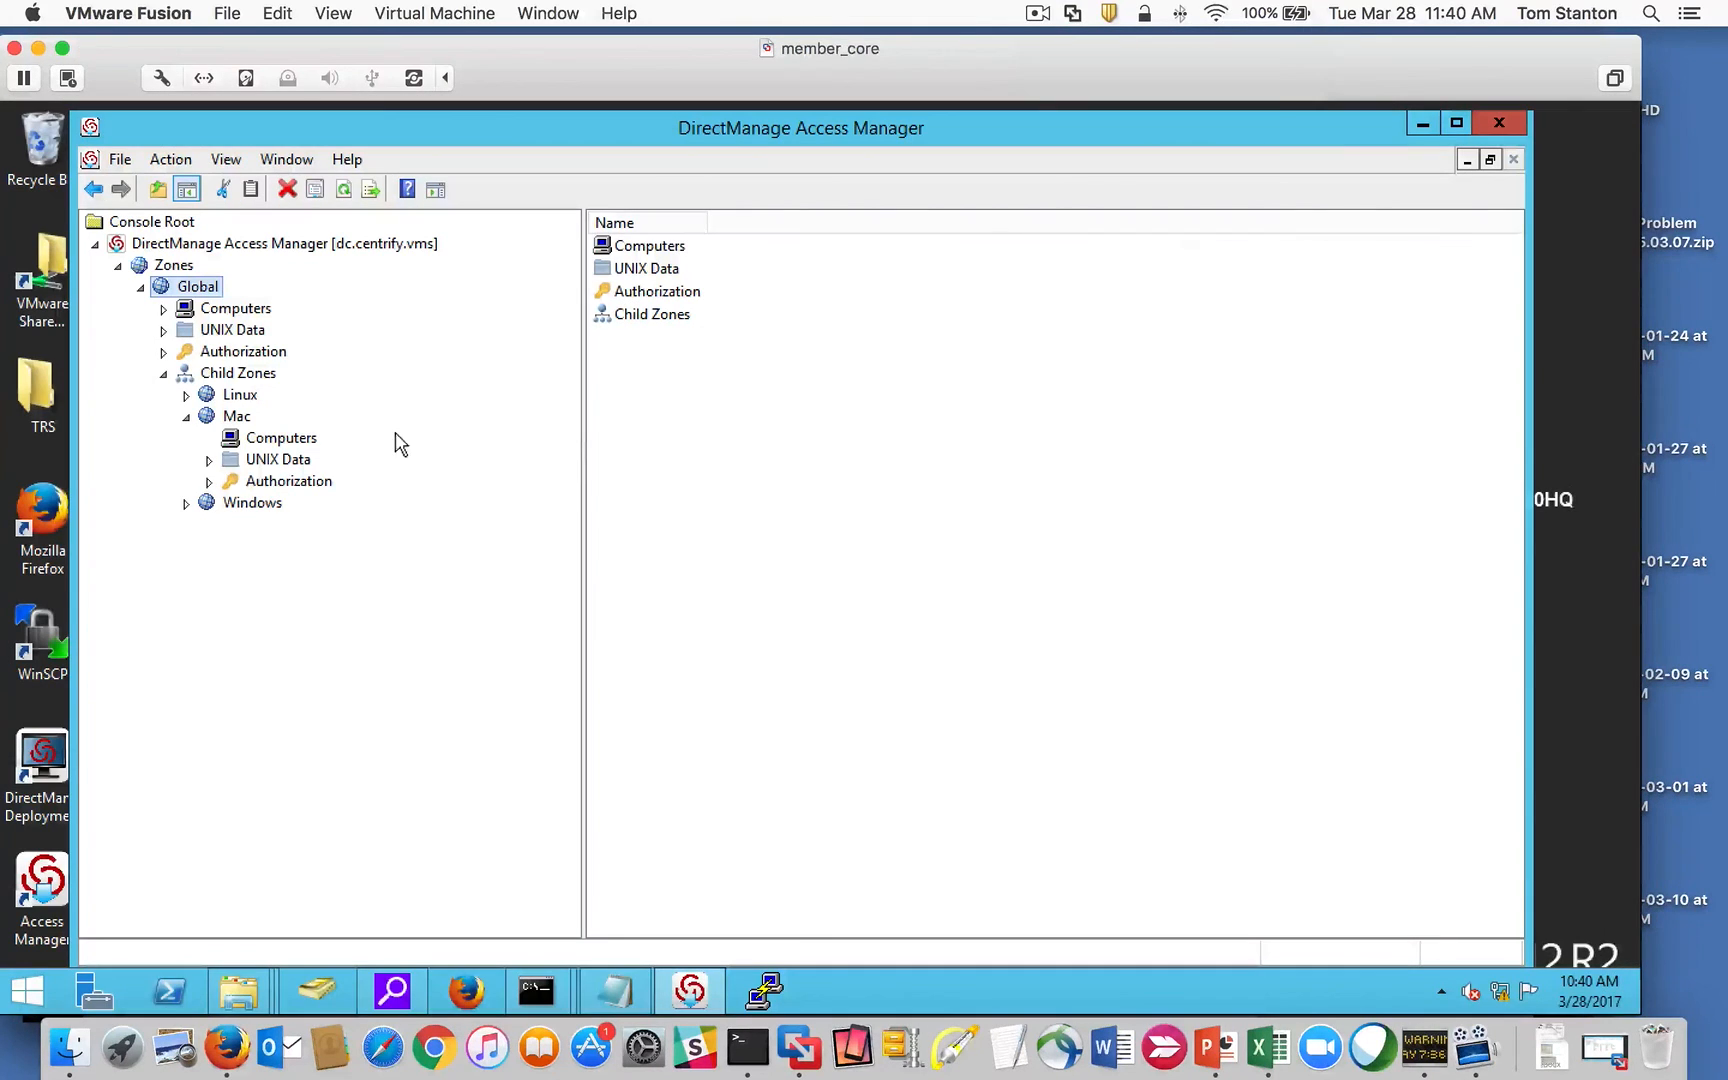
left_click(206, 416)
left_click(186, 417)
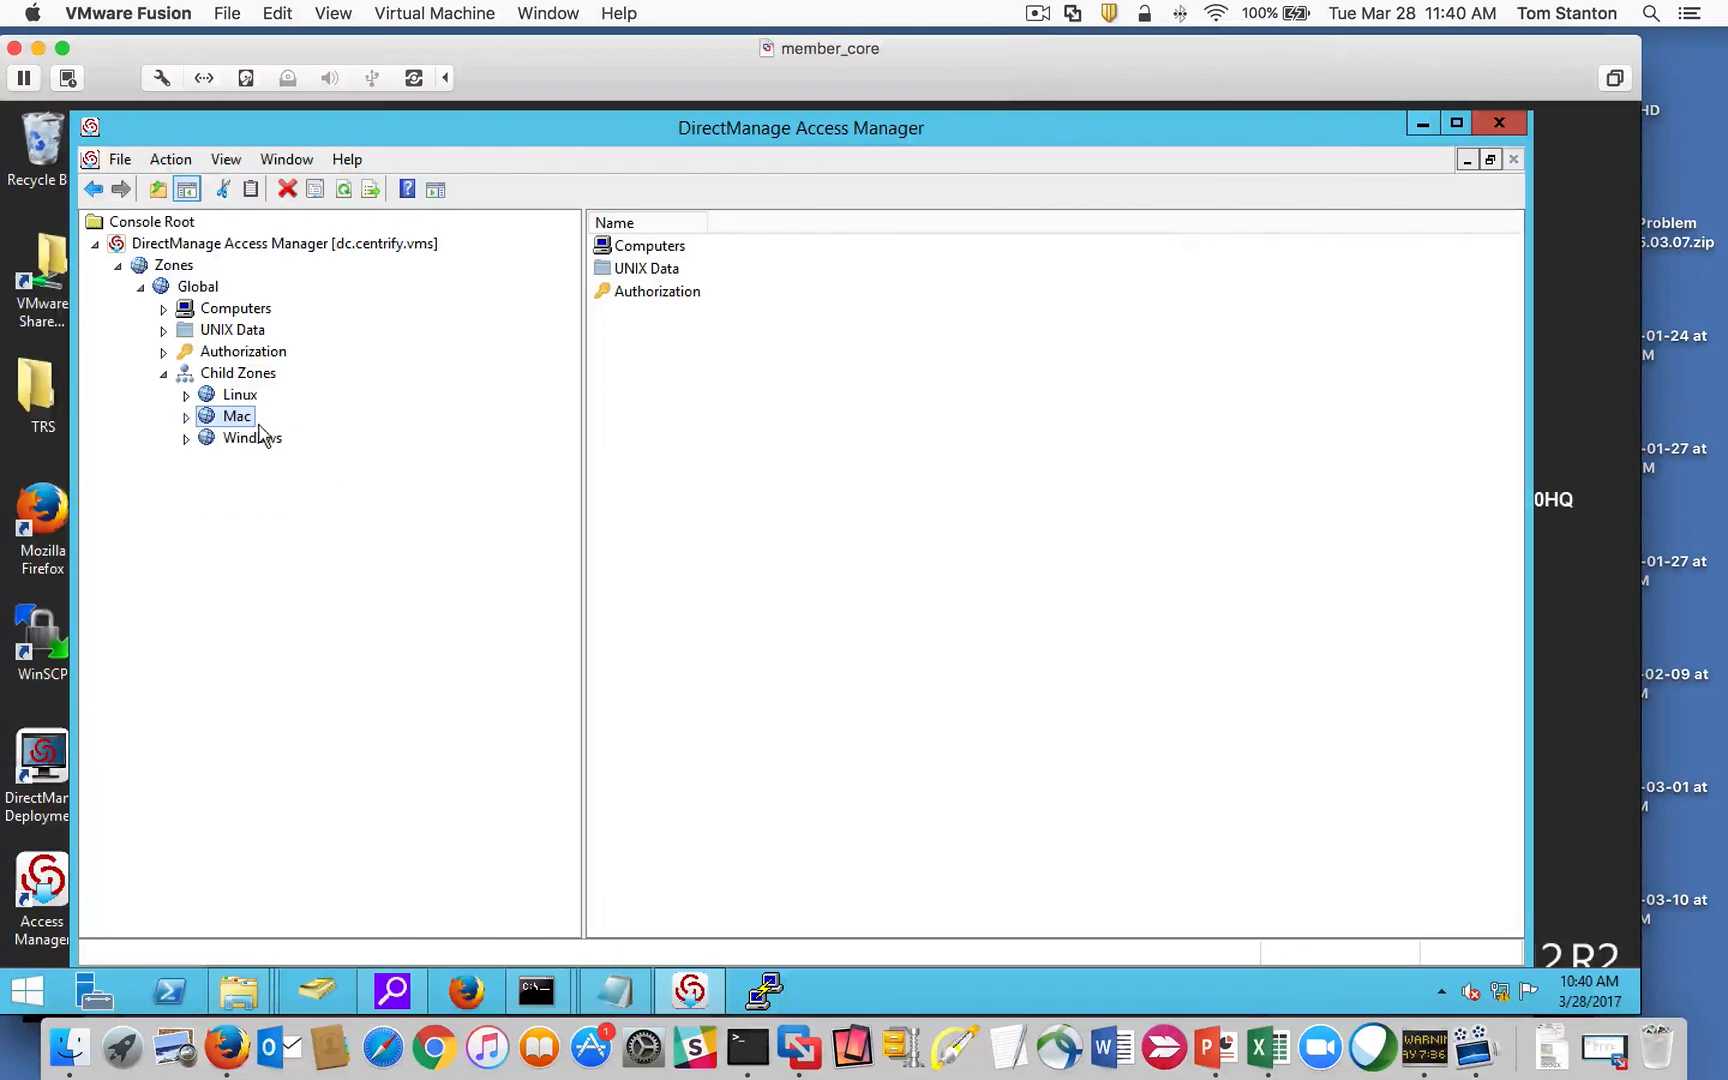
left_click(186, 417)
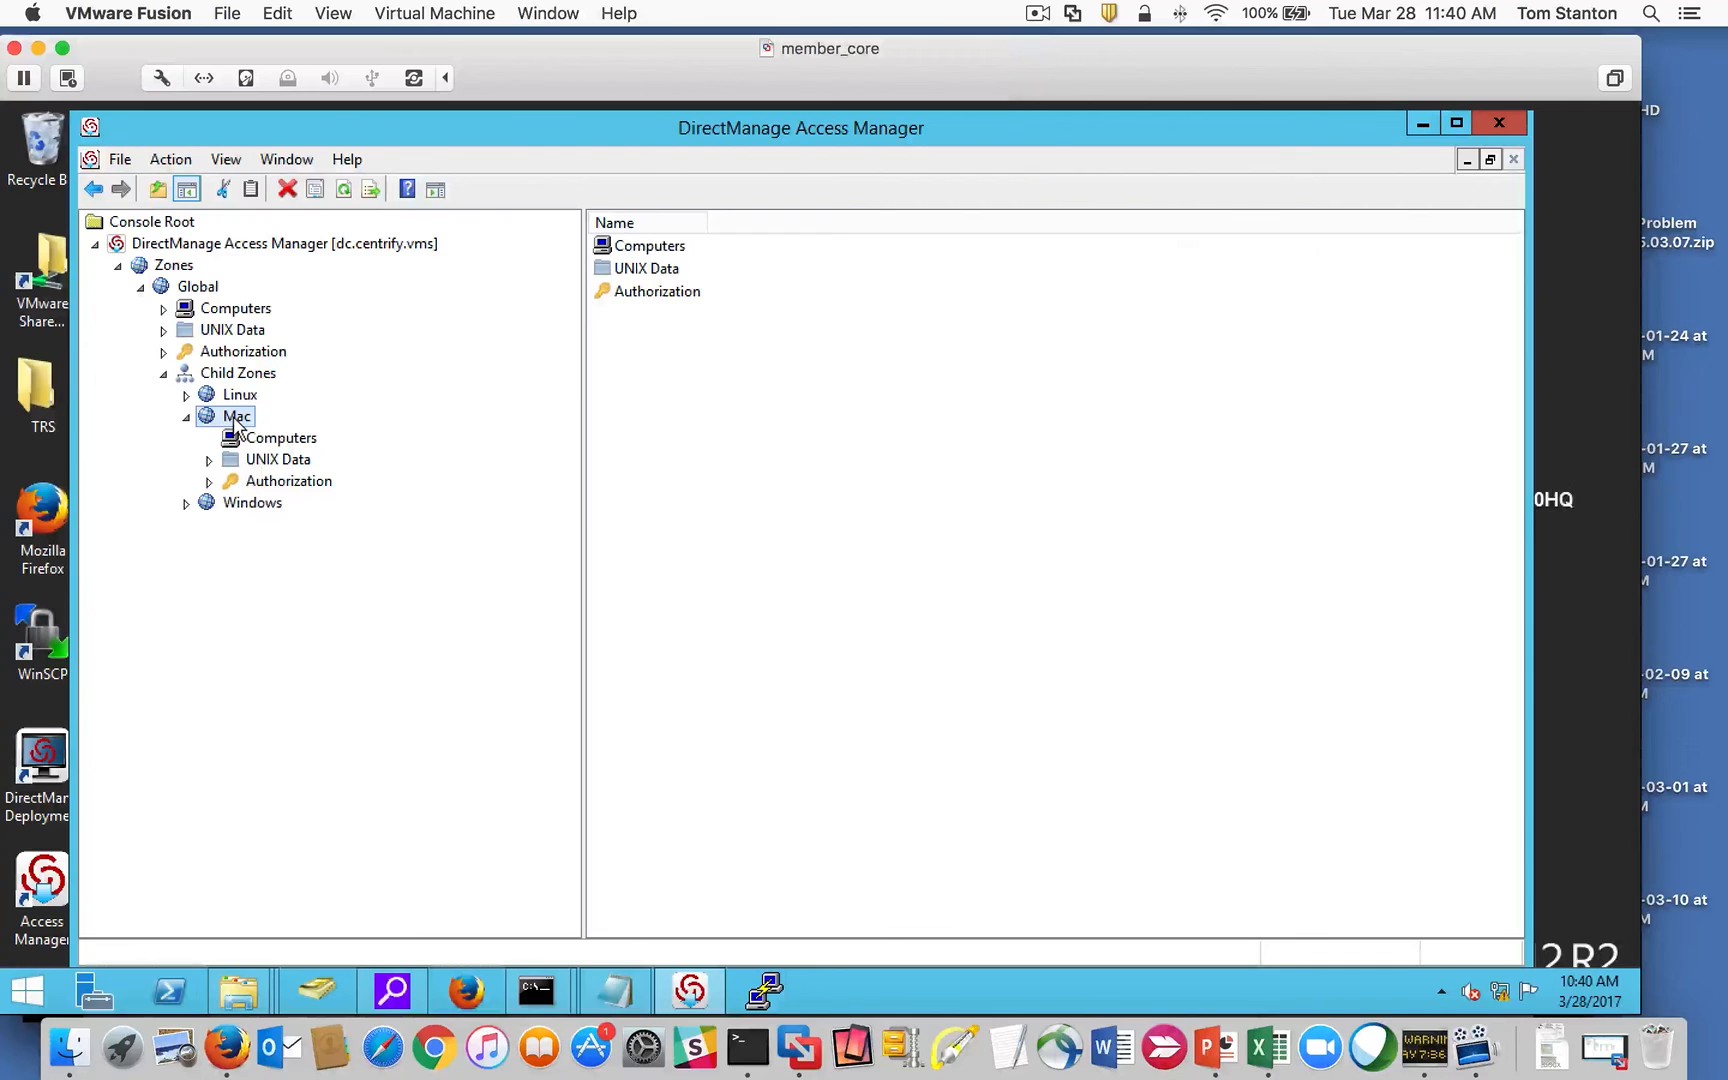
right_click(236, 420)
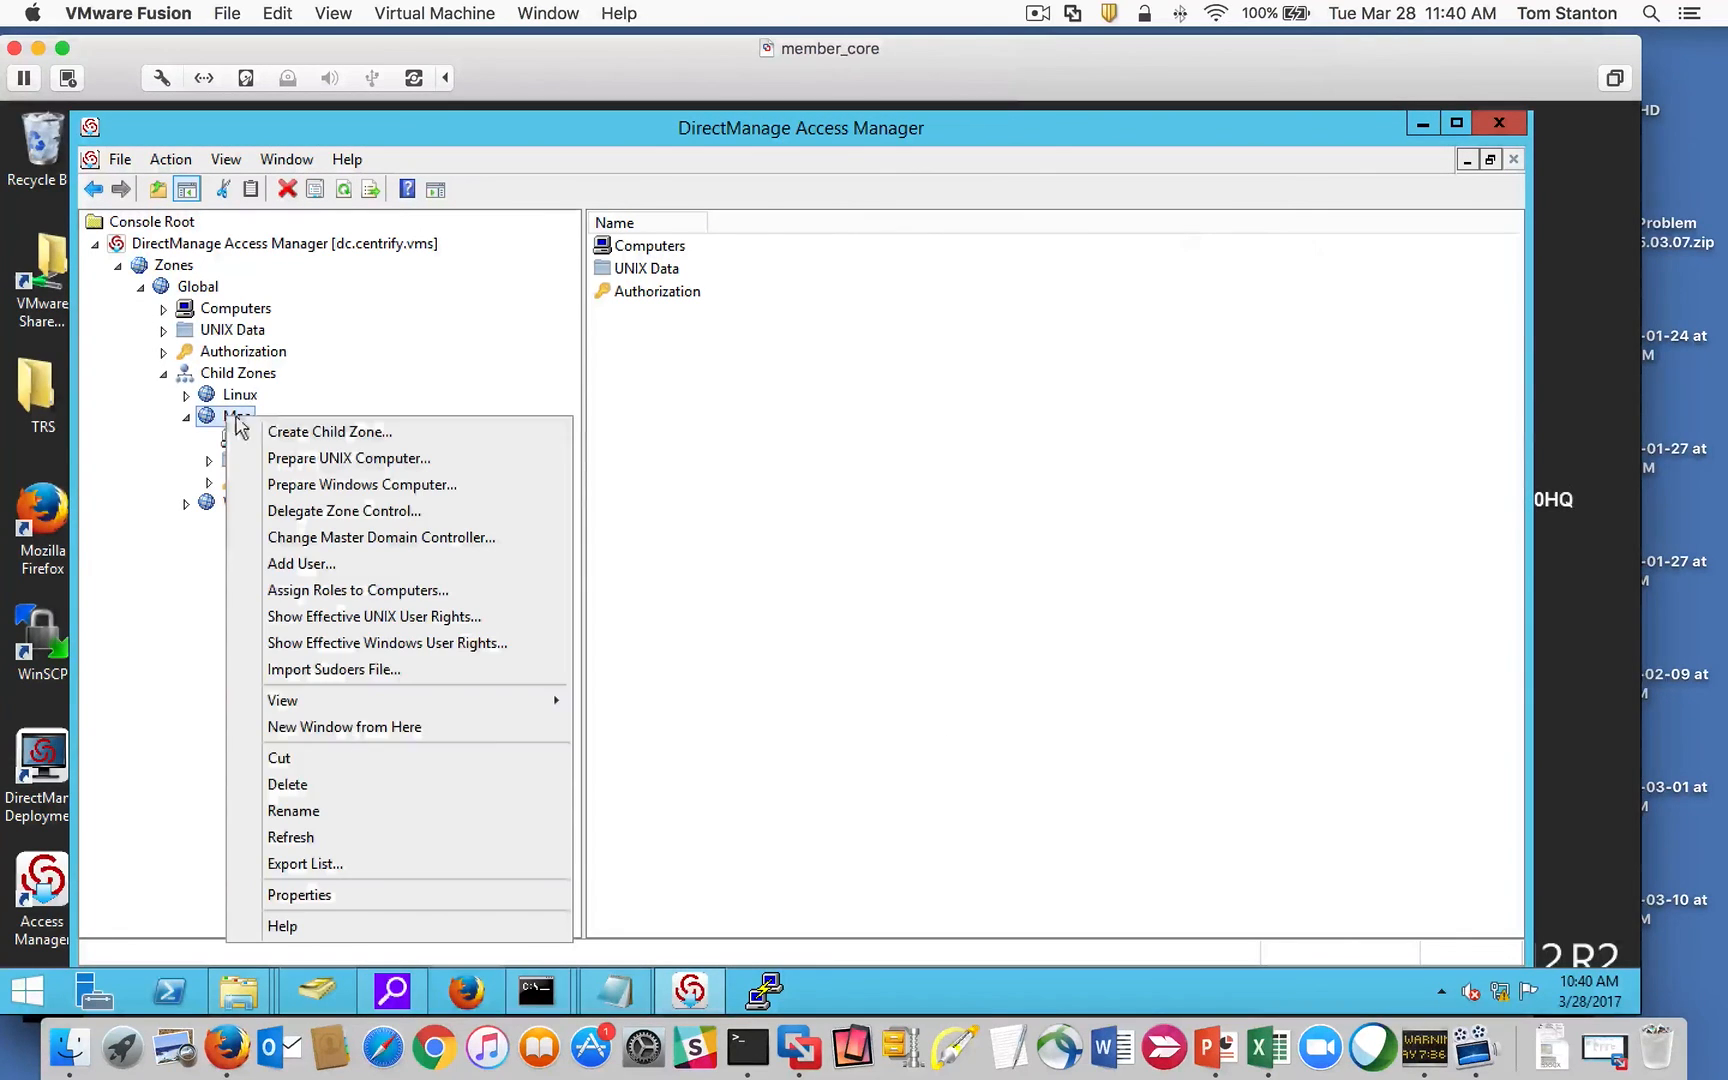
left_click(374, 838)
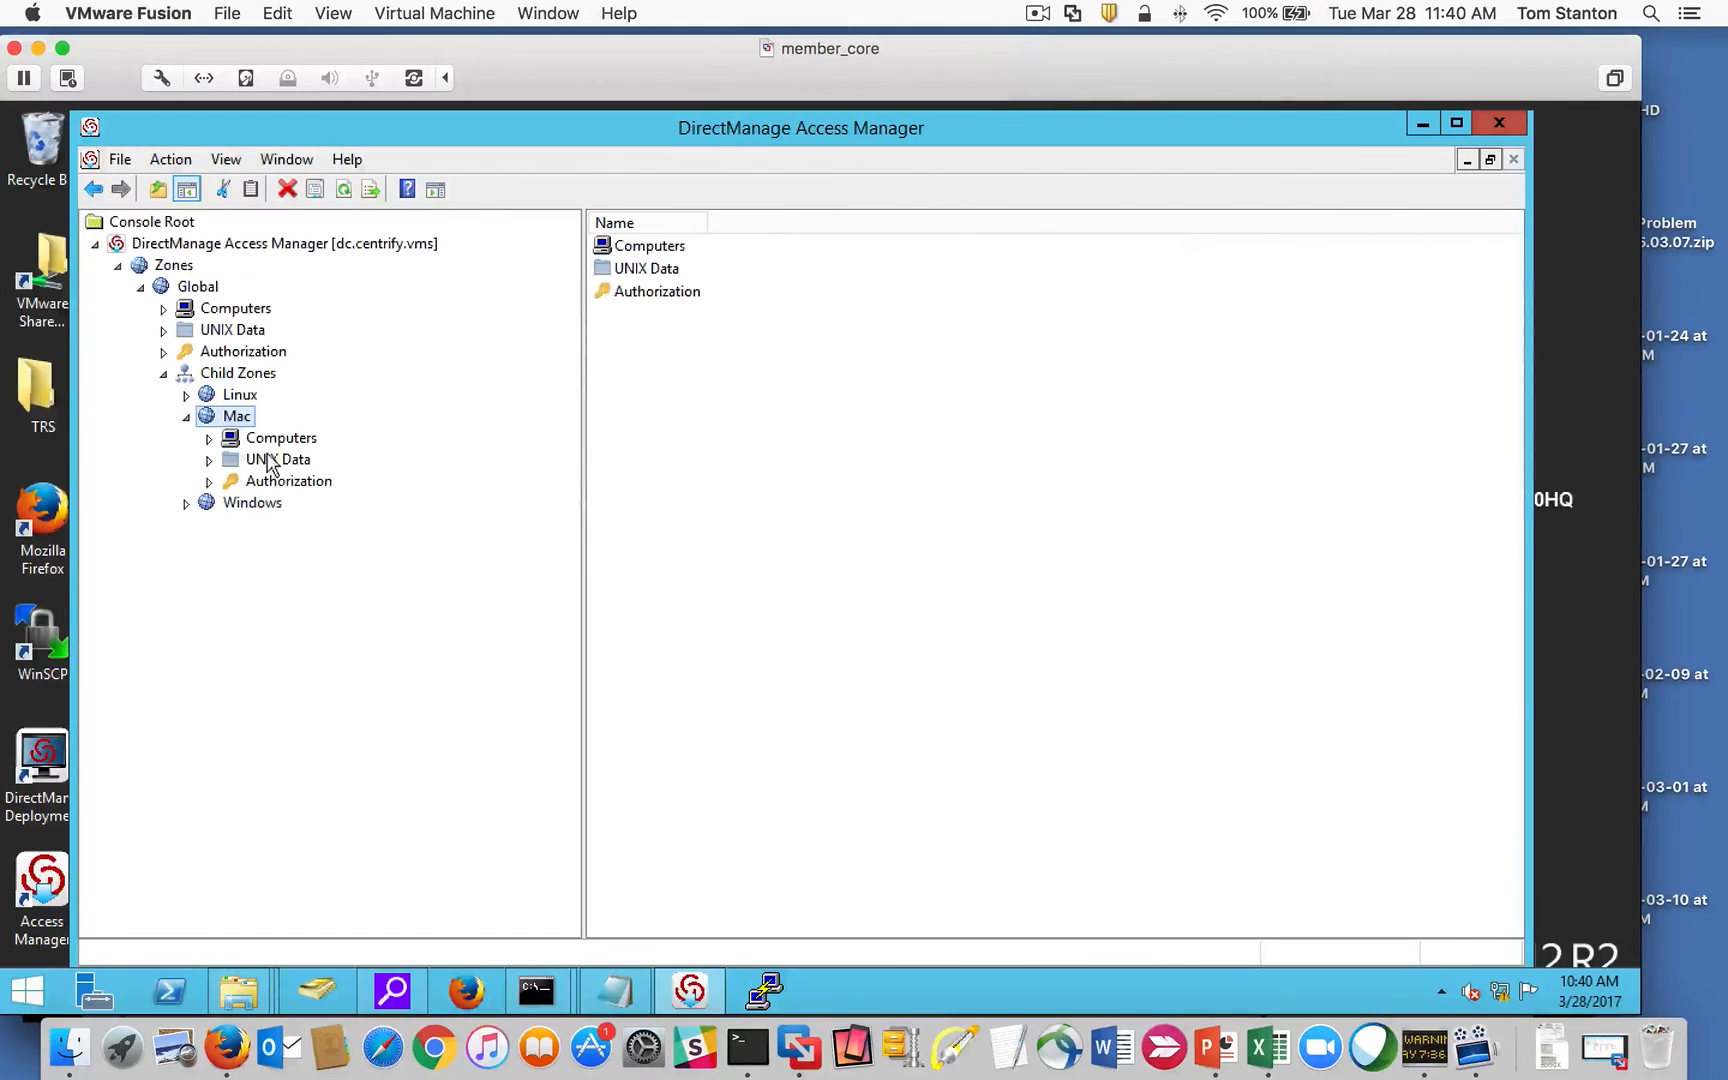
Step: List the Mac zone's computers, confirming maclab3 is joined and runs OS X 10.12.3
left_click(209, 439)
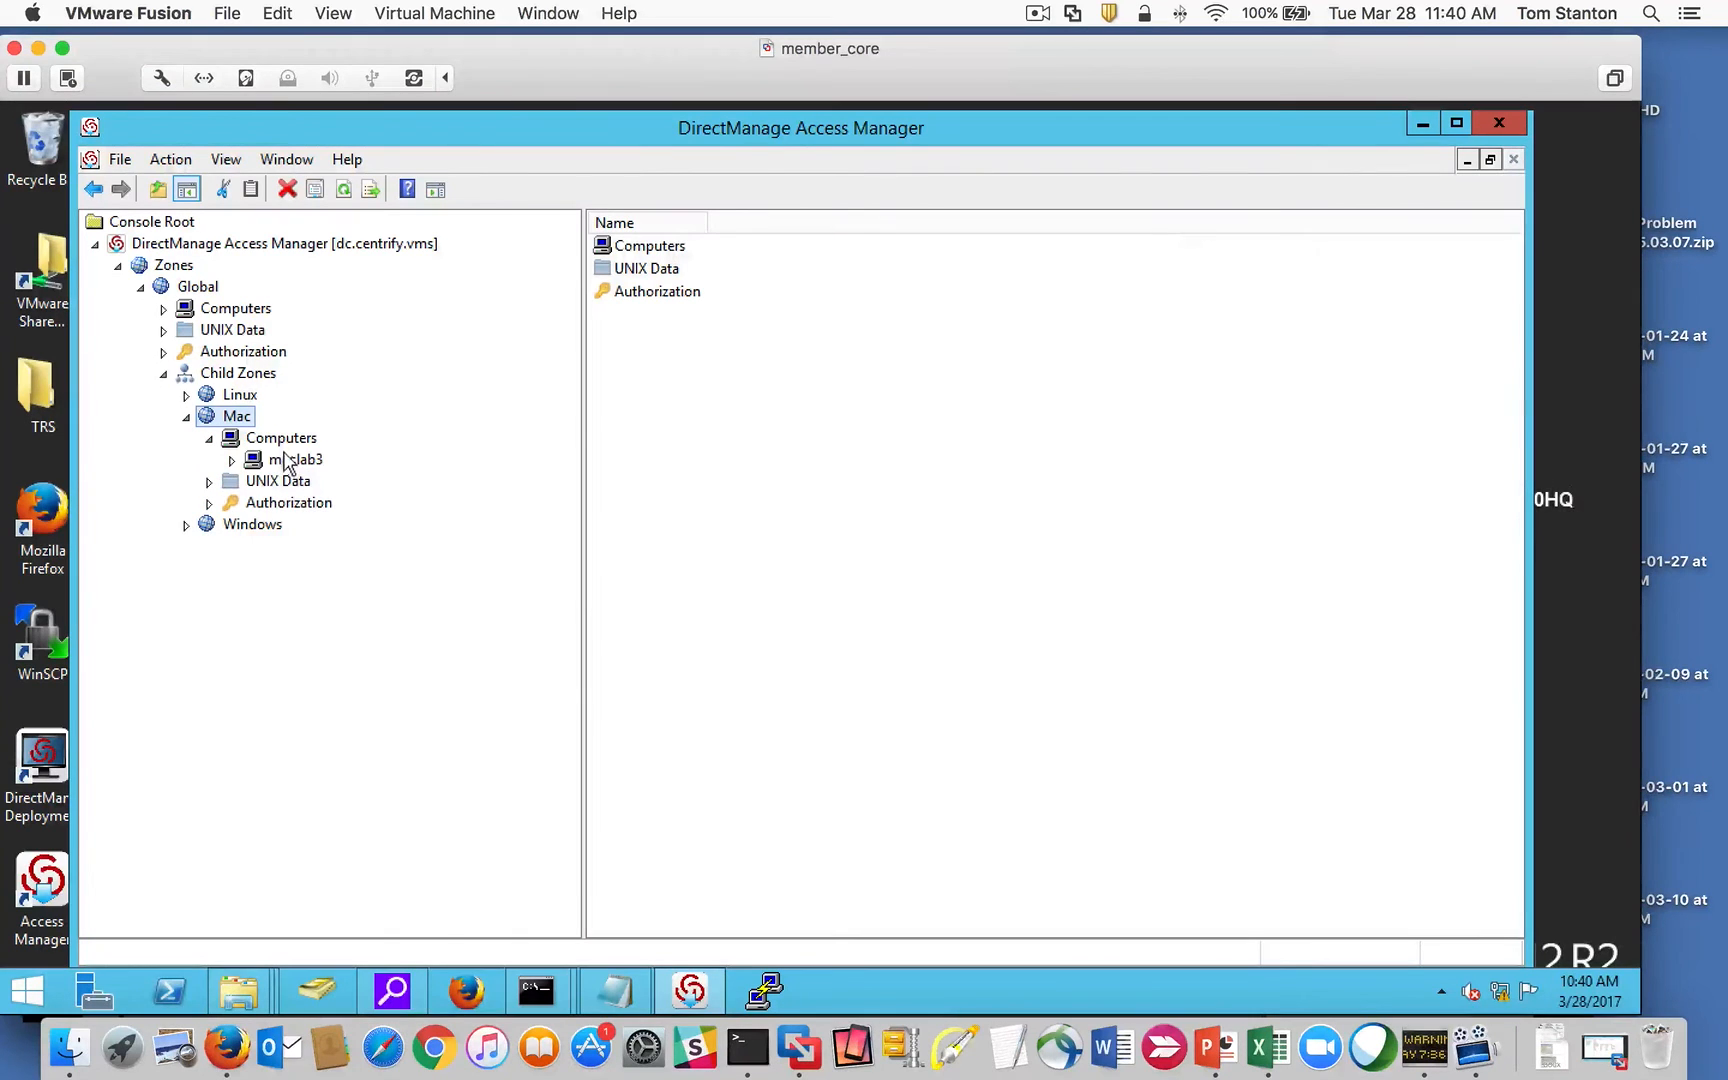
left_click(281, 438)
left_click(232, 460)
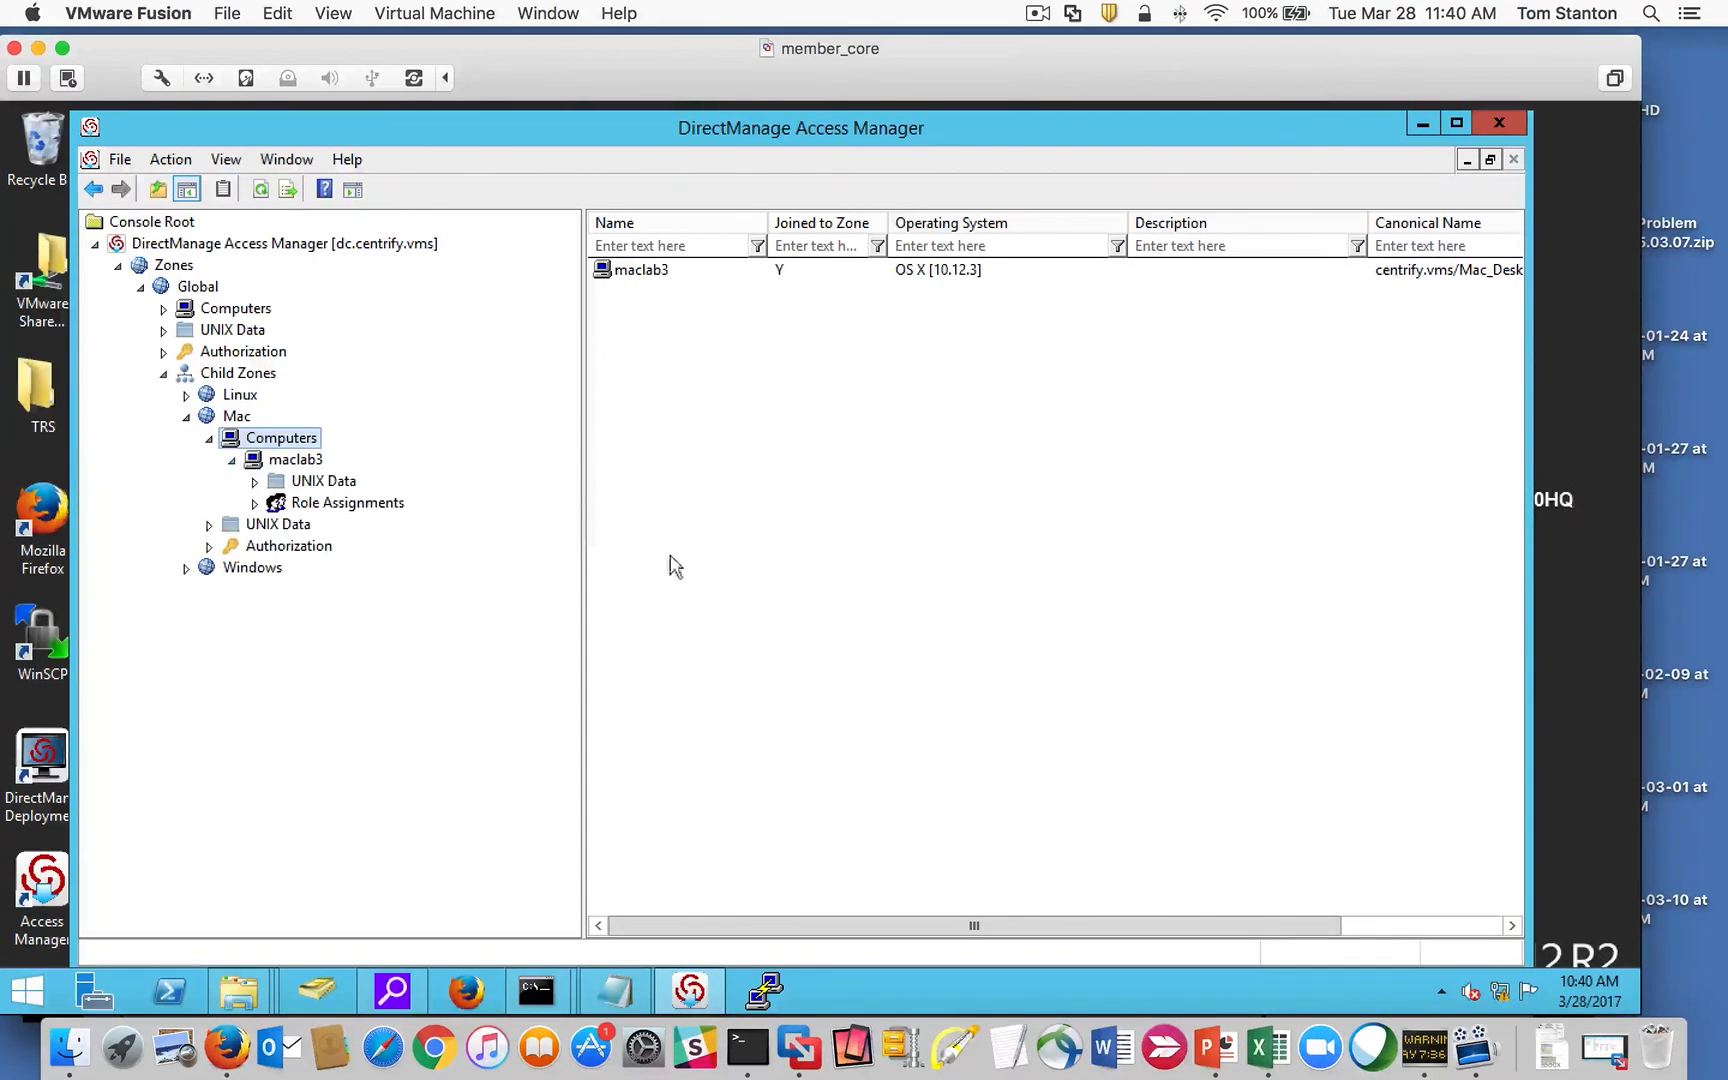
left_click(290, 461)
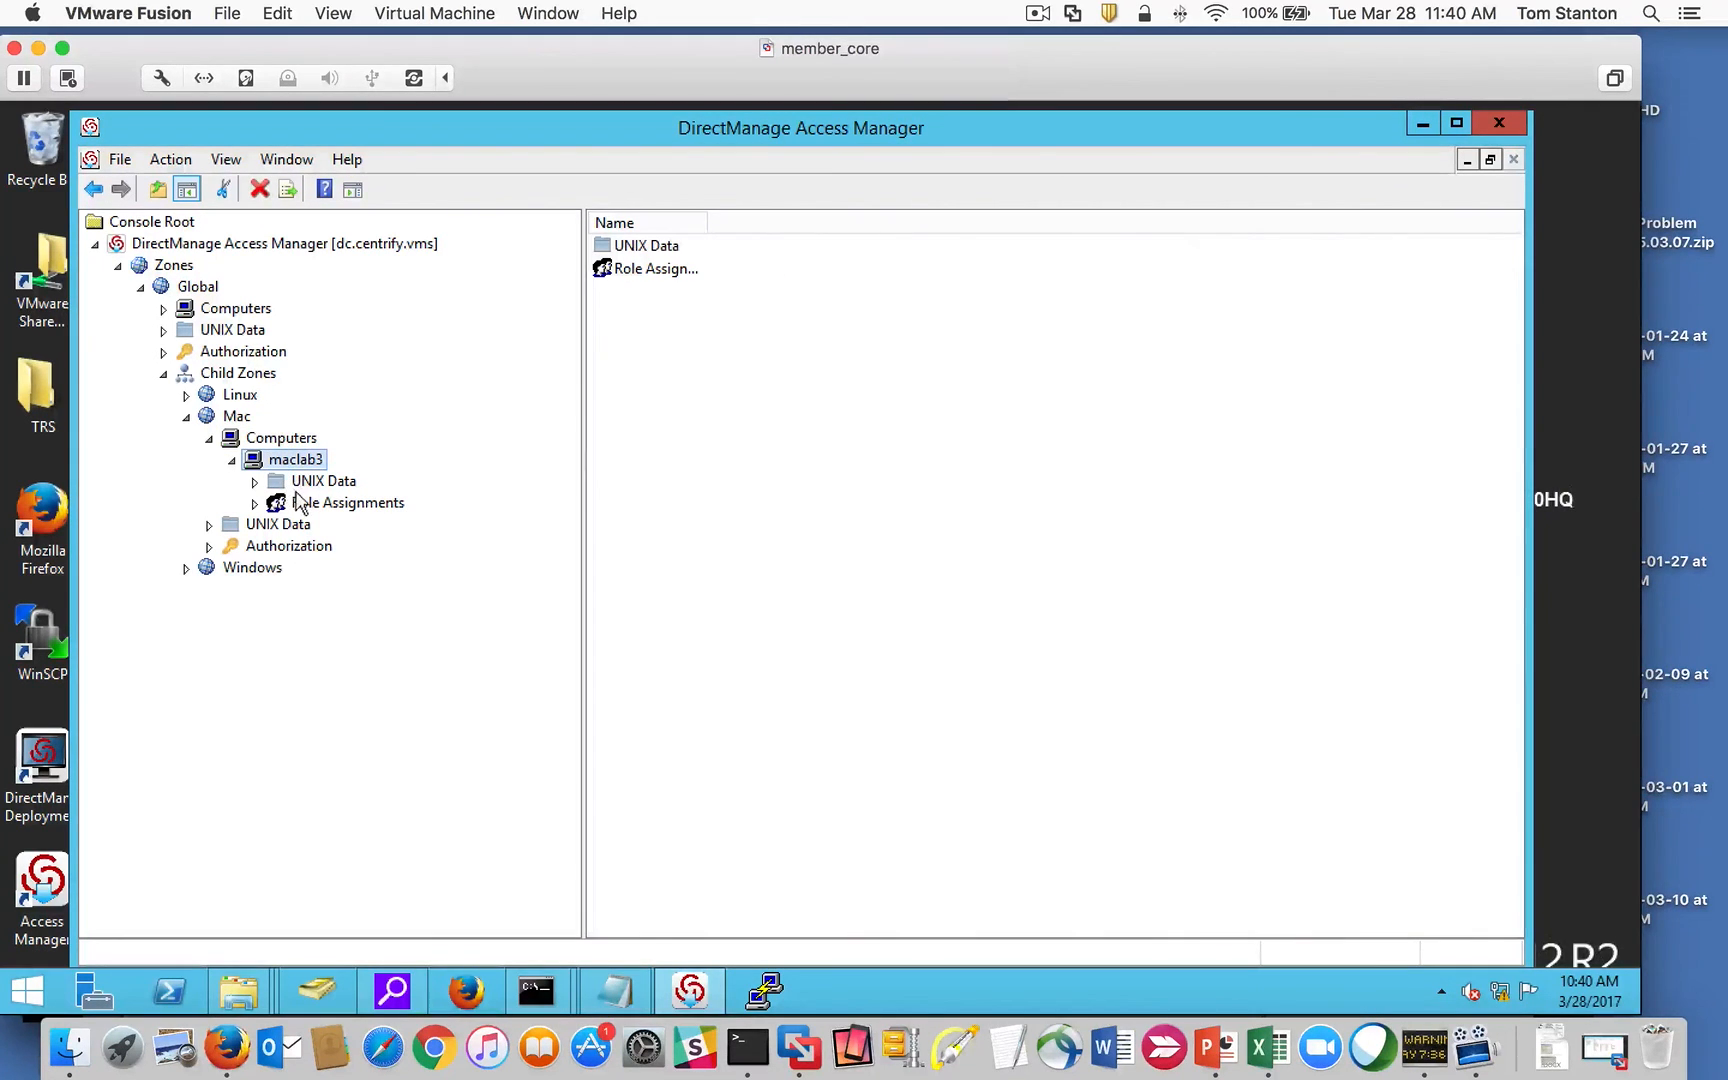
left_click(285, 438)
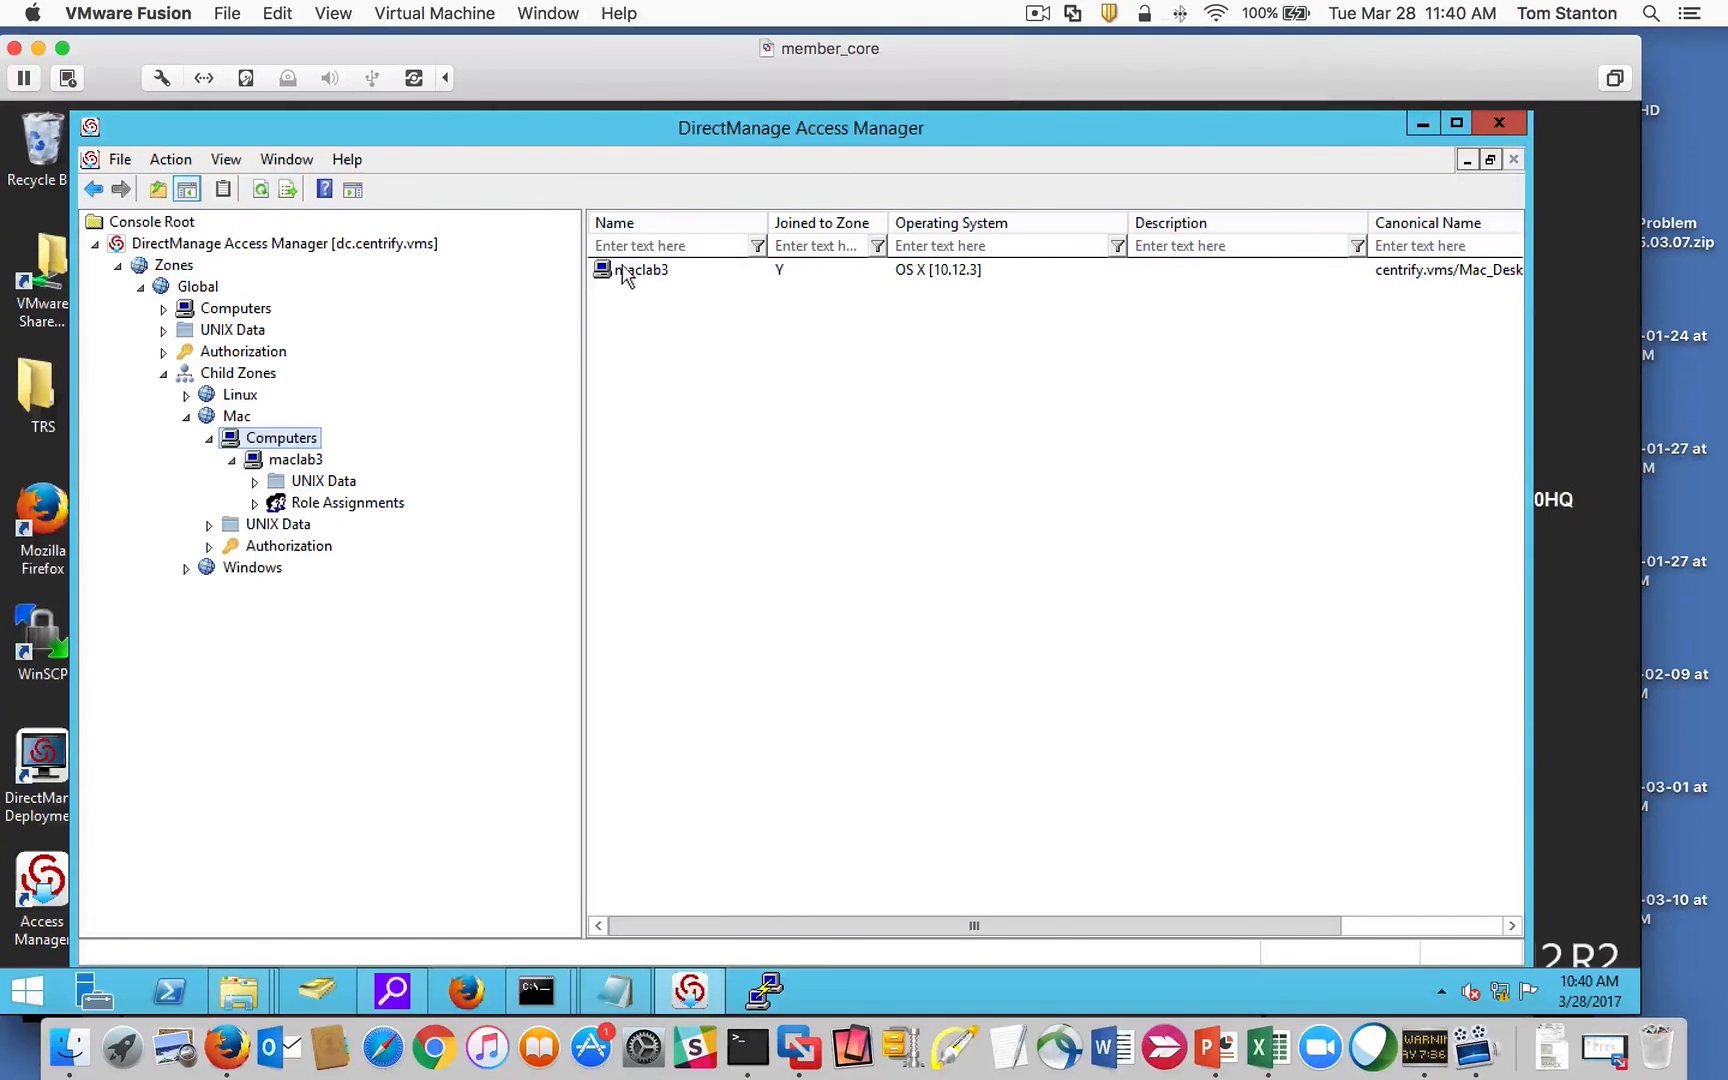
left_click(1038, 14)
left_click(1111, 93)
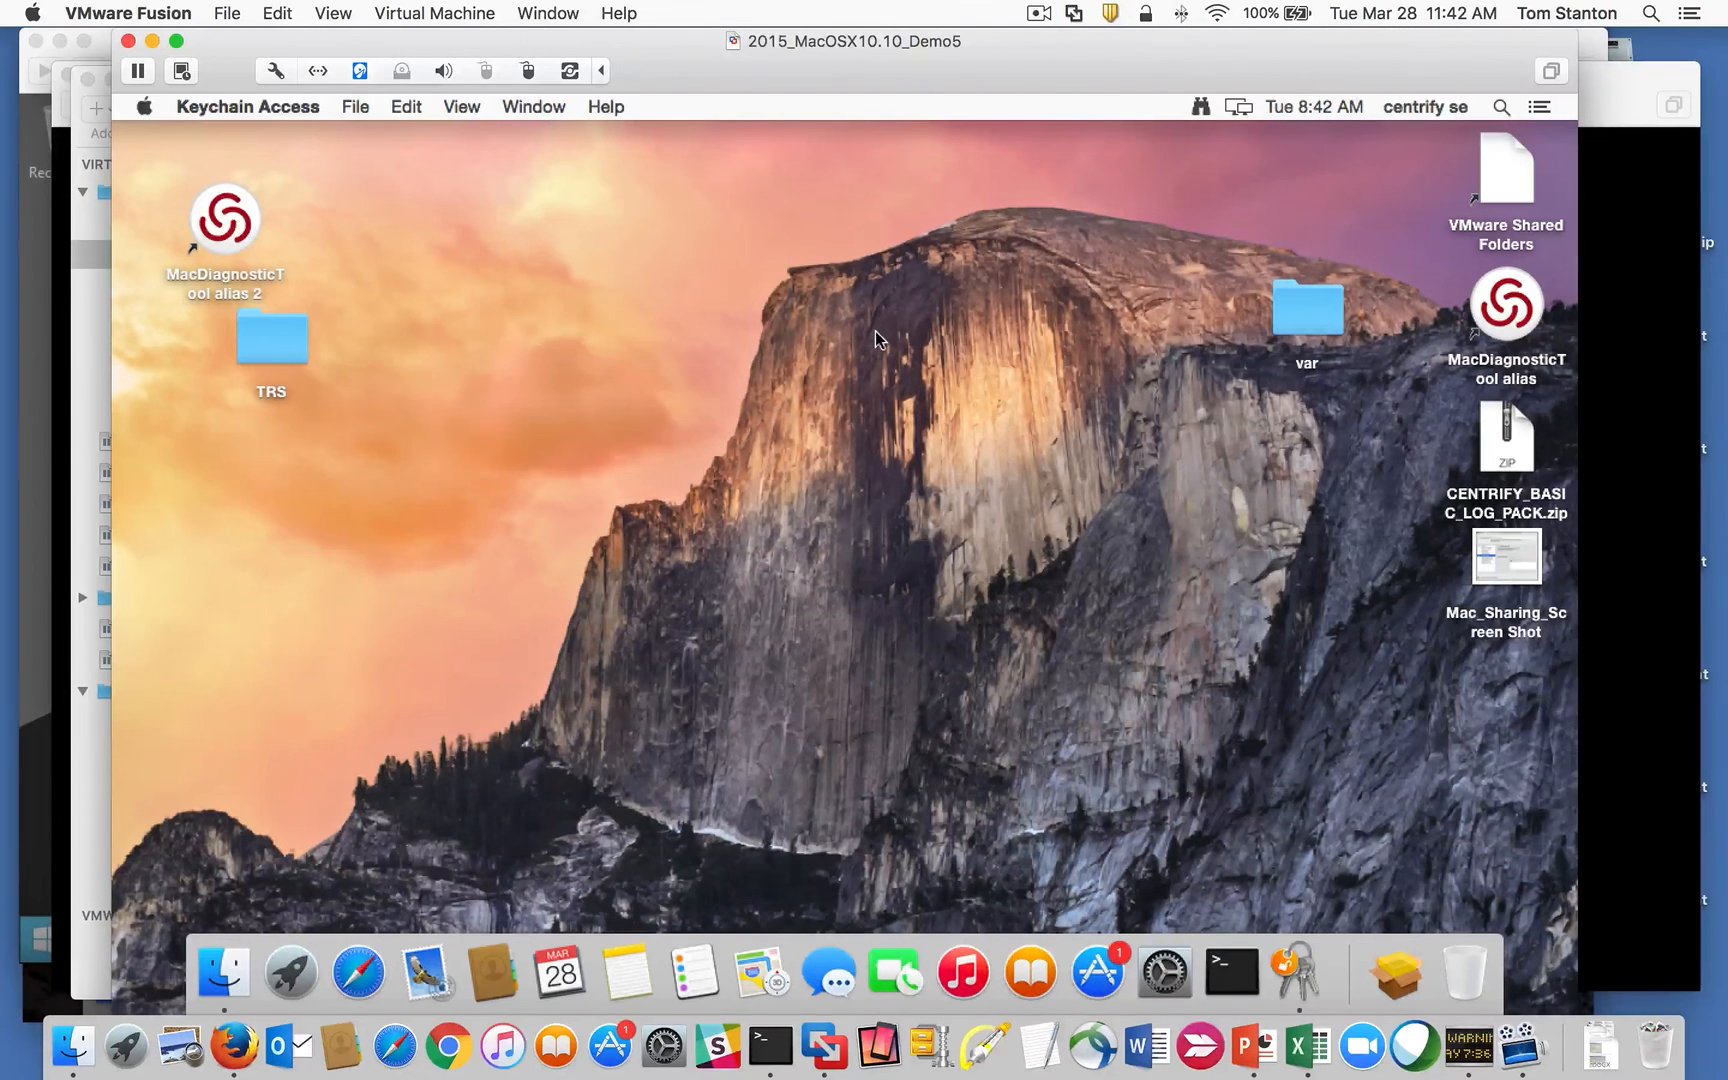
Step: Run sctool -s in Terminal to confirm smart card support is enabled, then minimize Terminal
left_click_drag(773, 50, 755, 55)
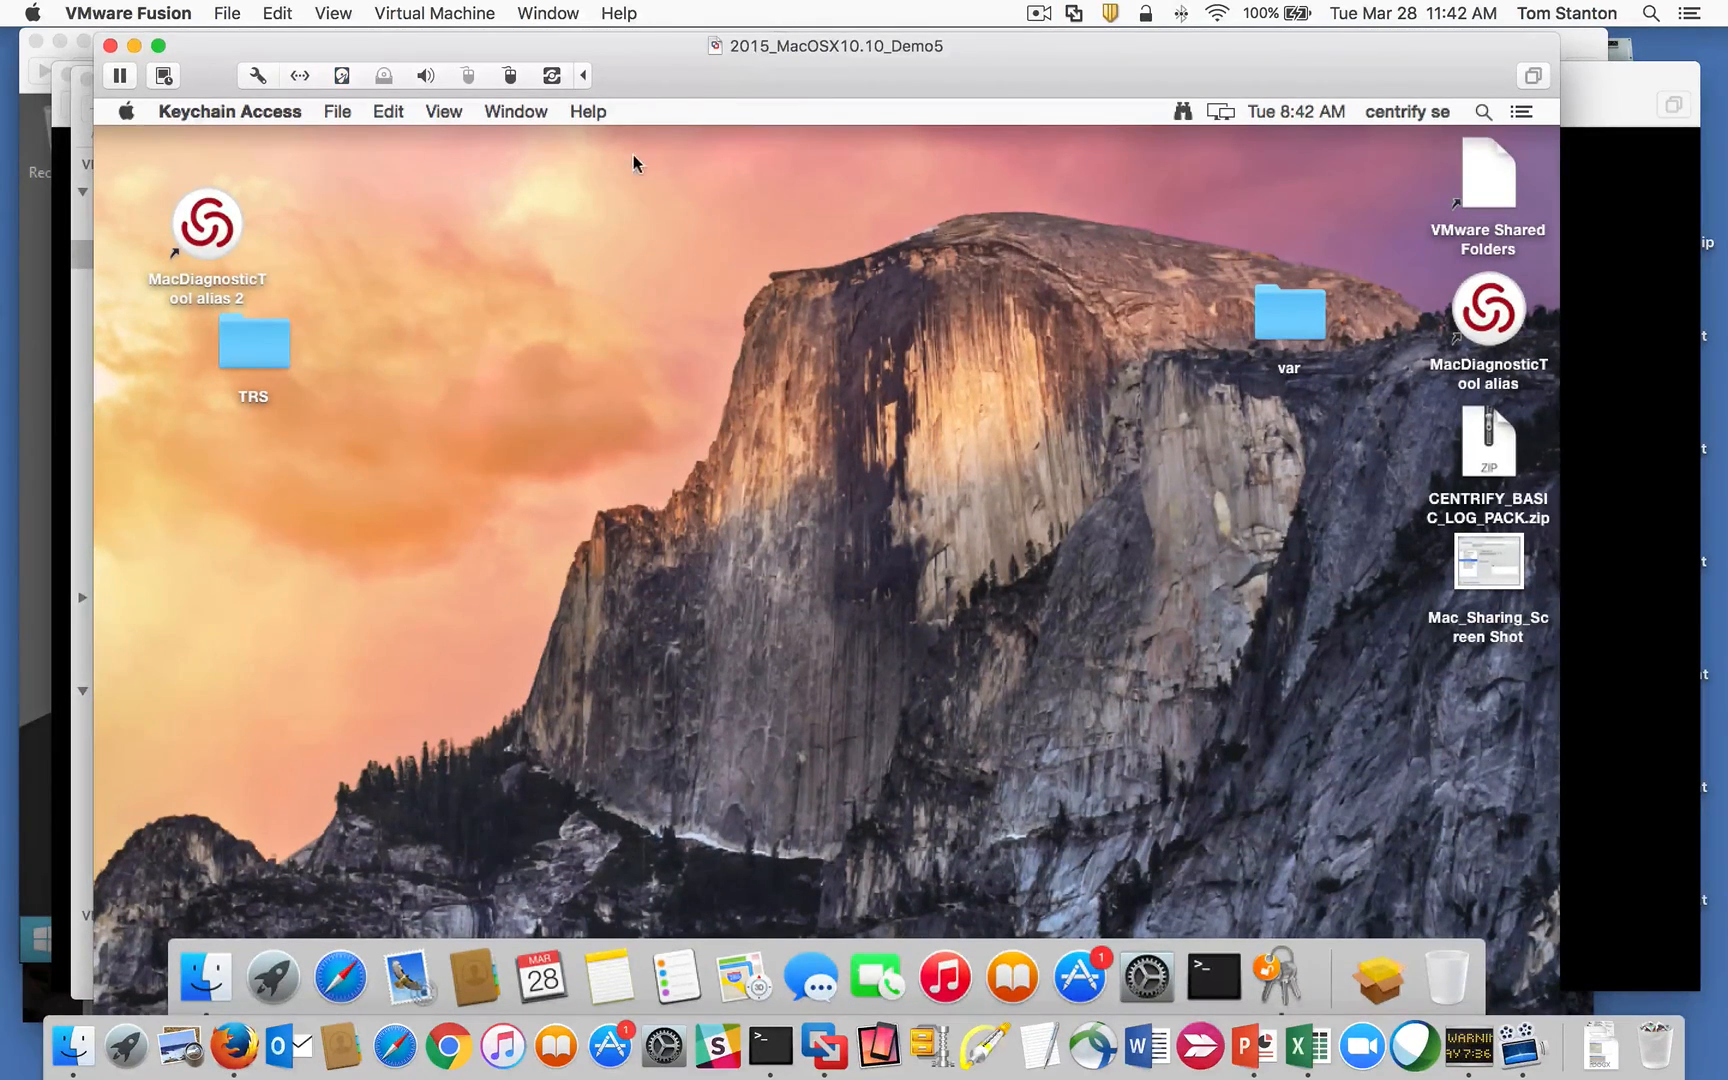
left_click_drag(873, 47, 853, 53)
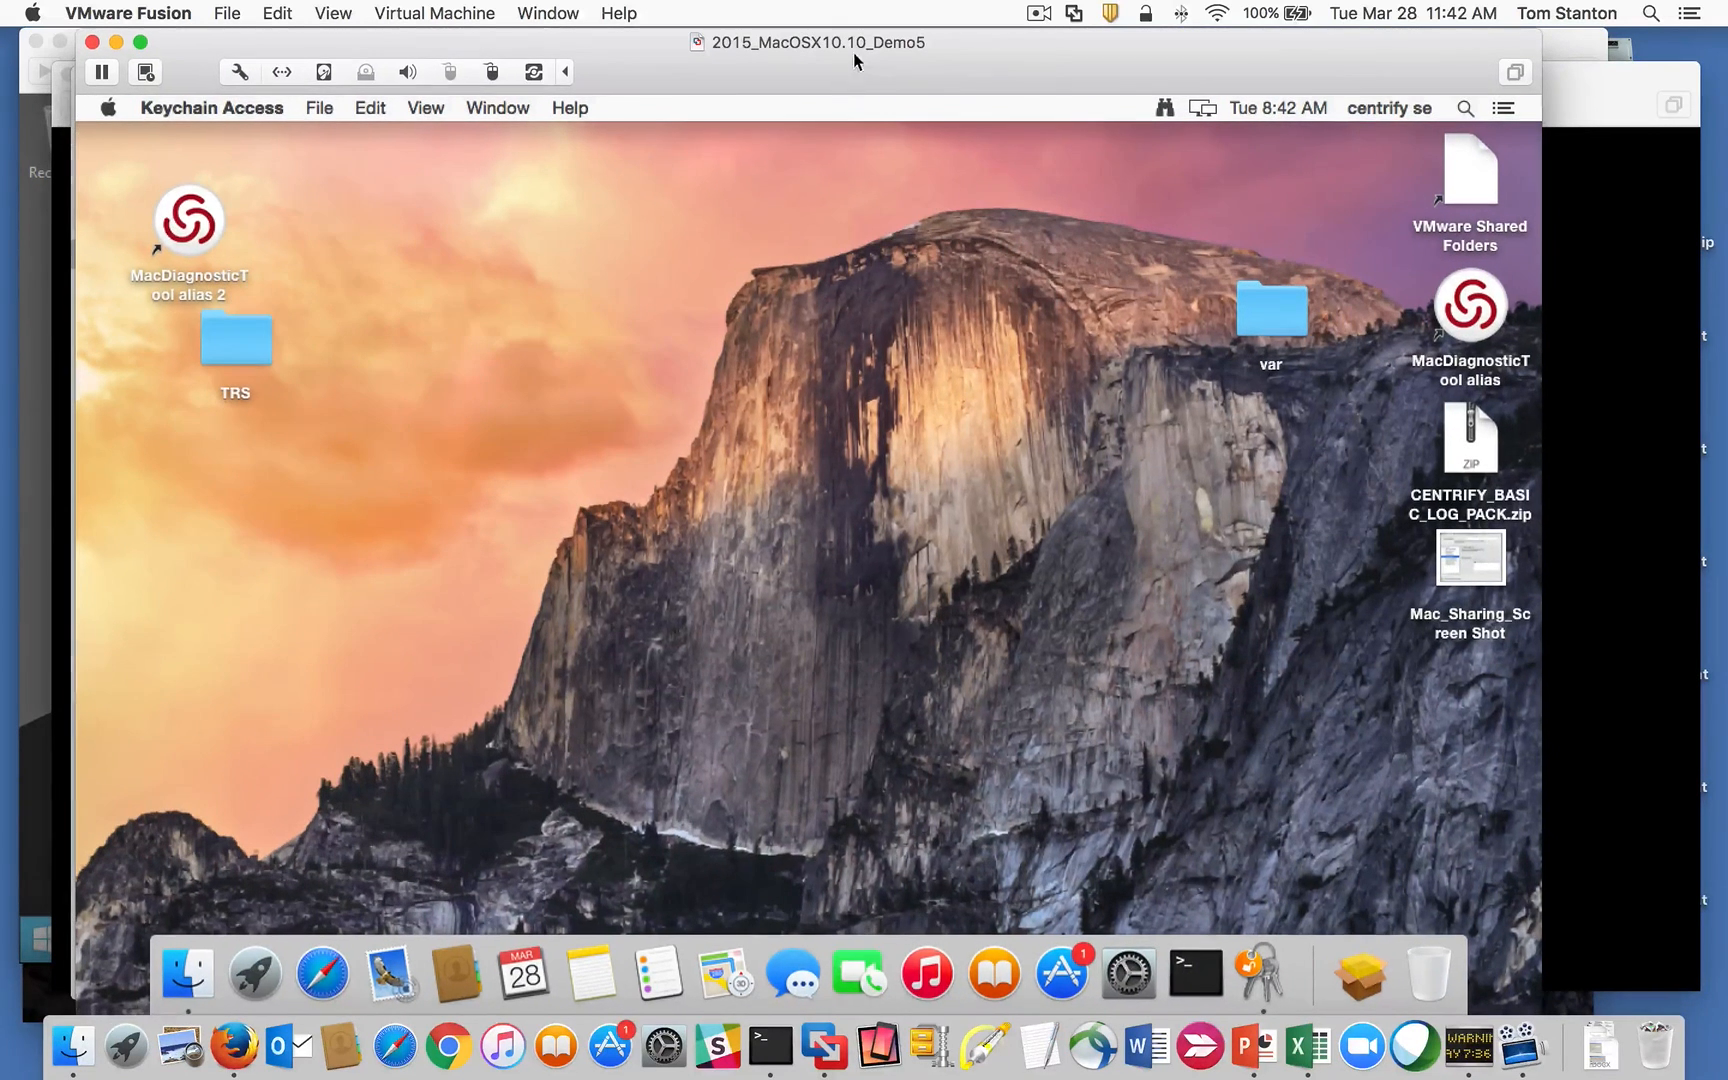
left_click(1195, 972)
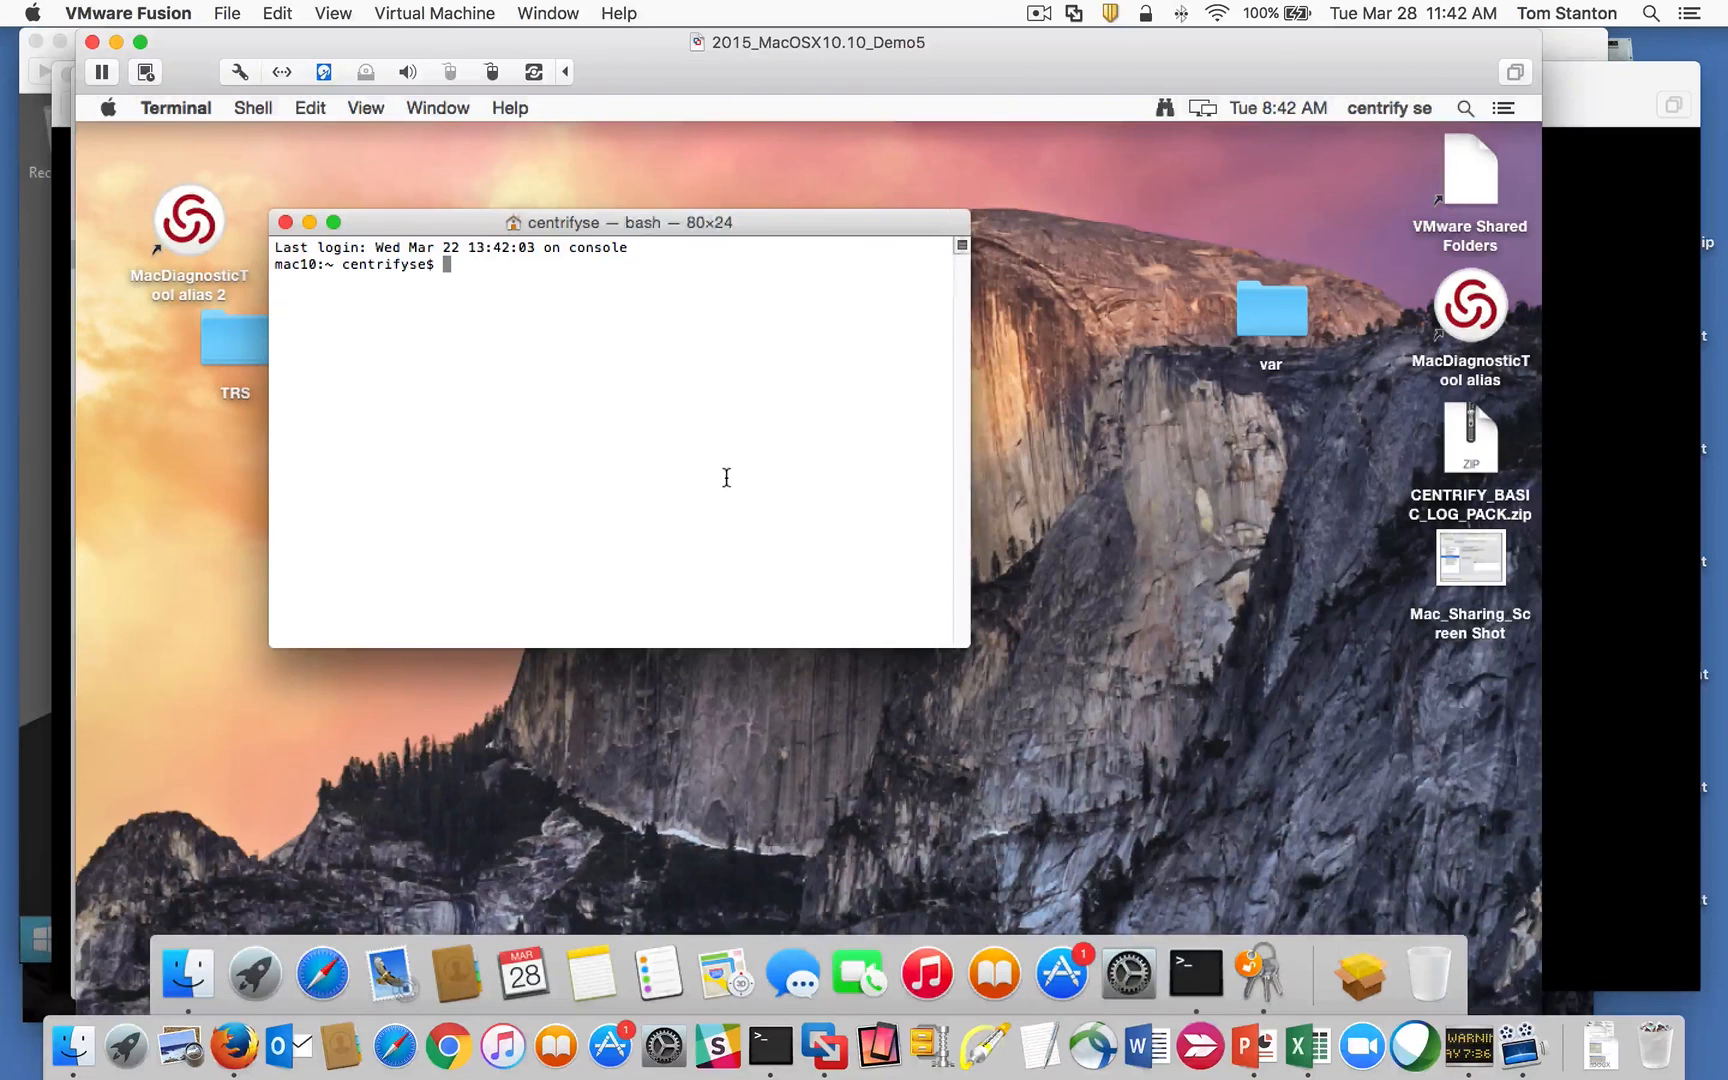
type("sctool -s")
key("Return")
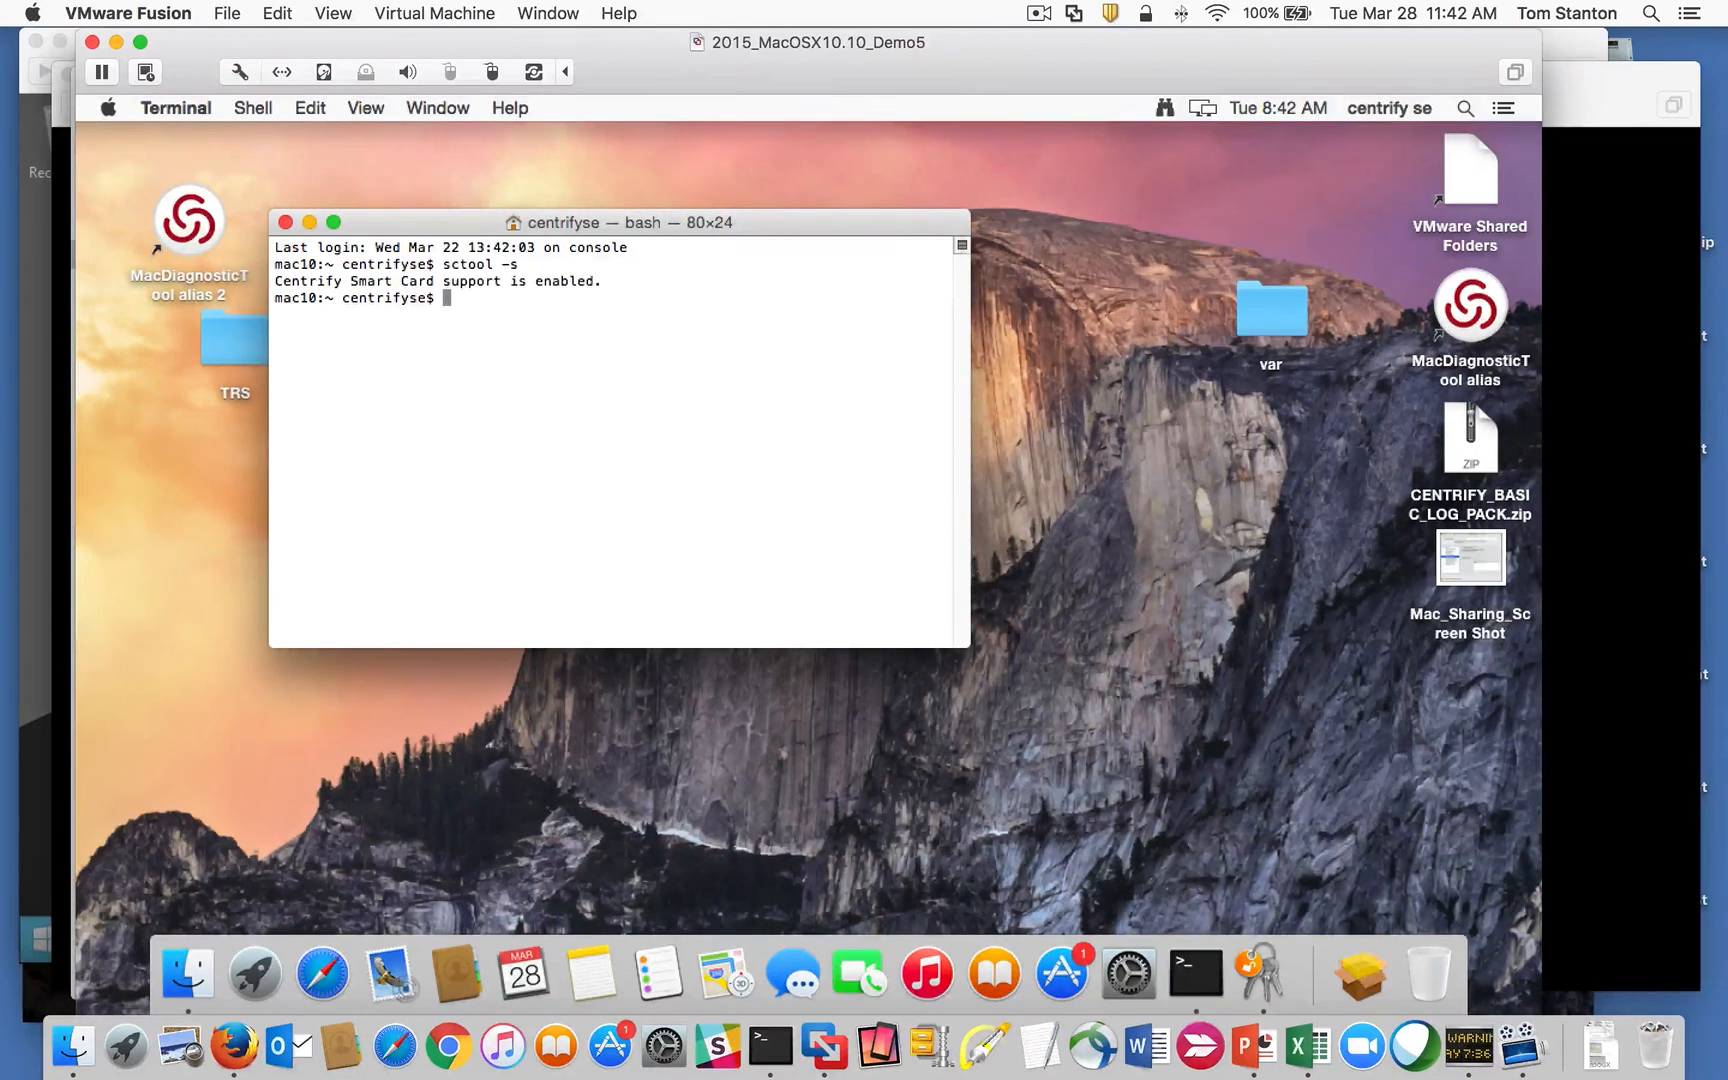
left_click(310, 222)
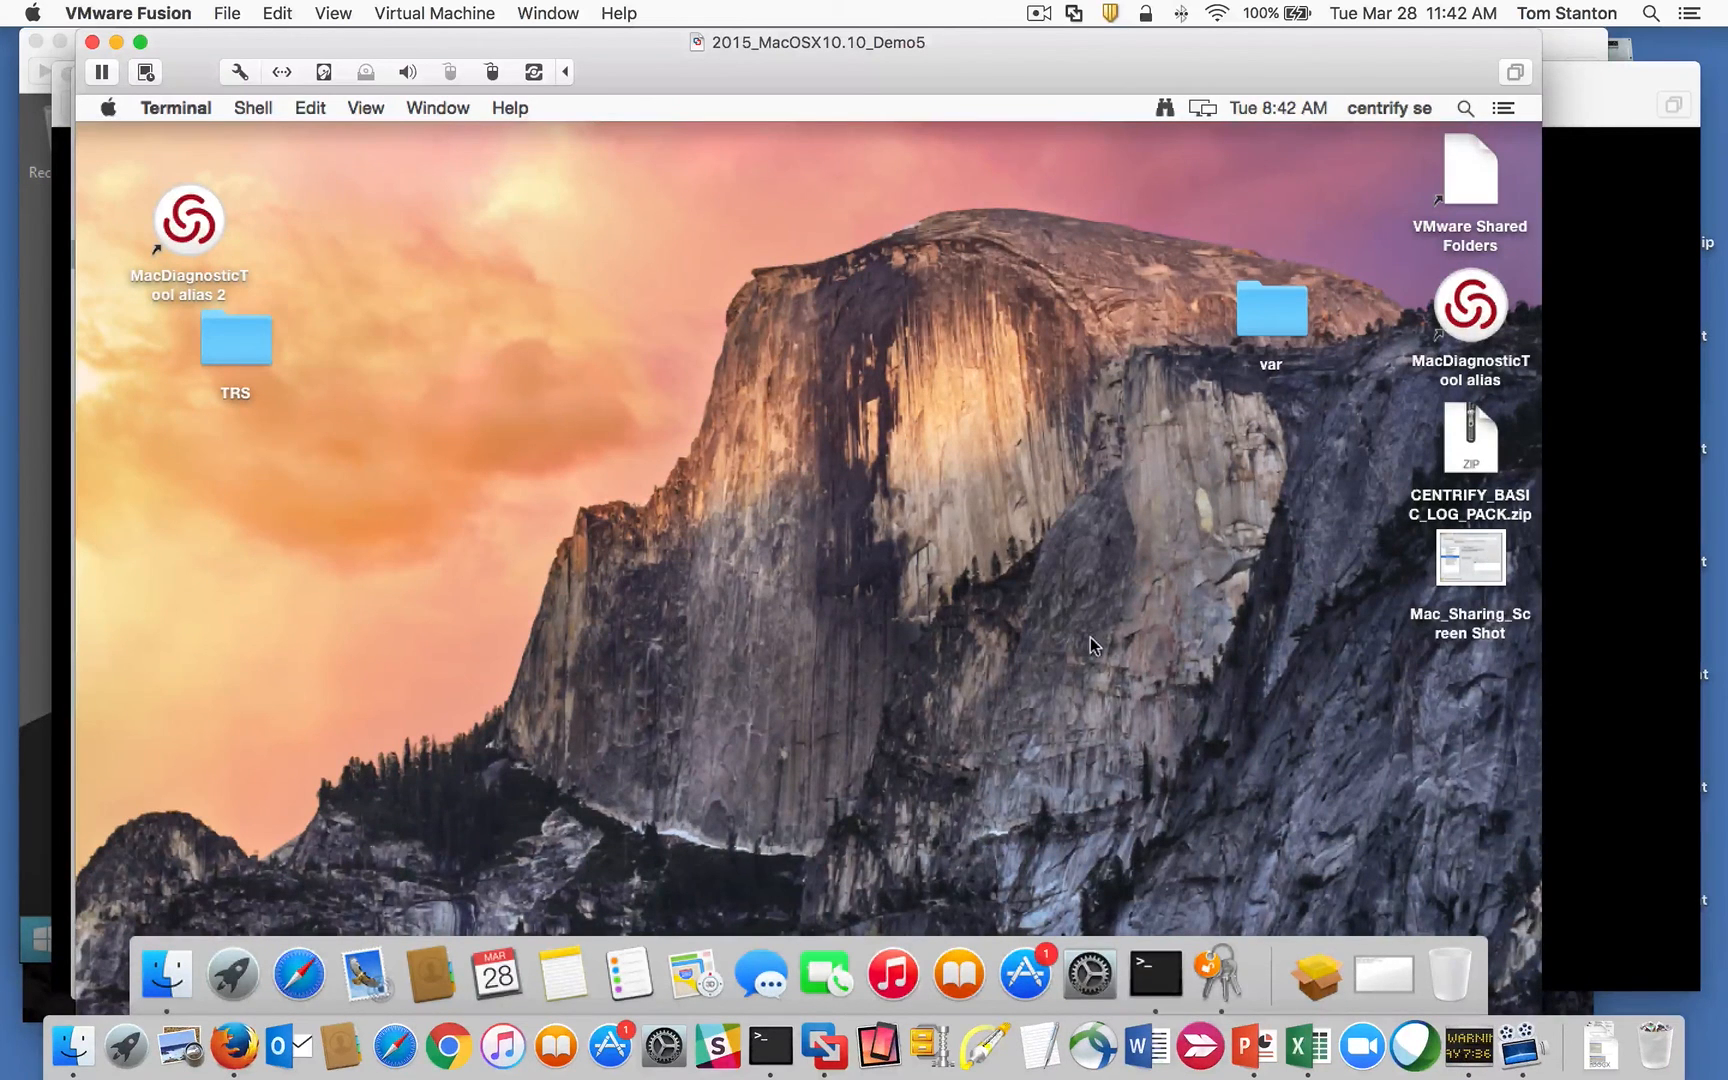
Step: Compare the two PIV centrify-DC-CA certificates in Keychain Access, both expiring January 16, 2019
left_click(1219, 975)
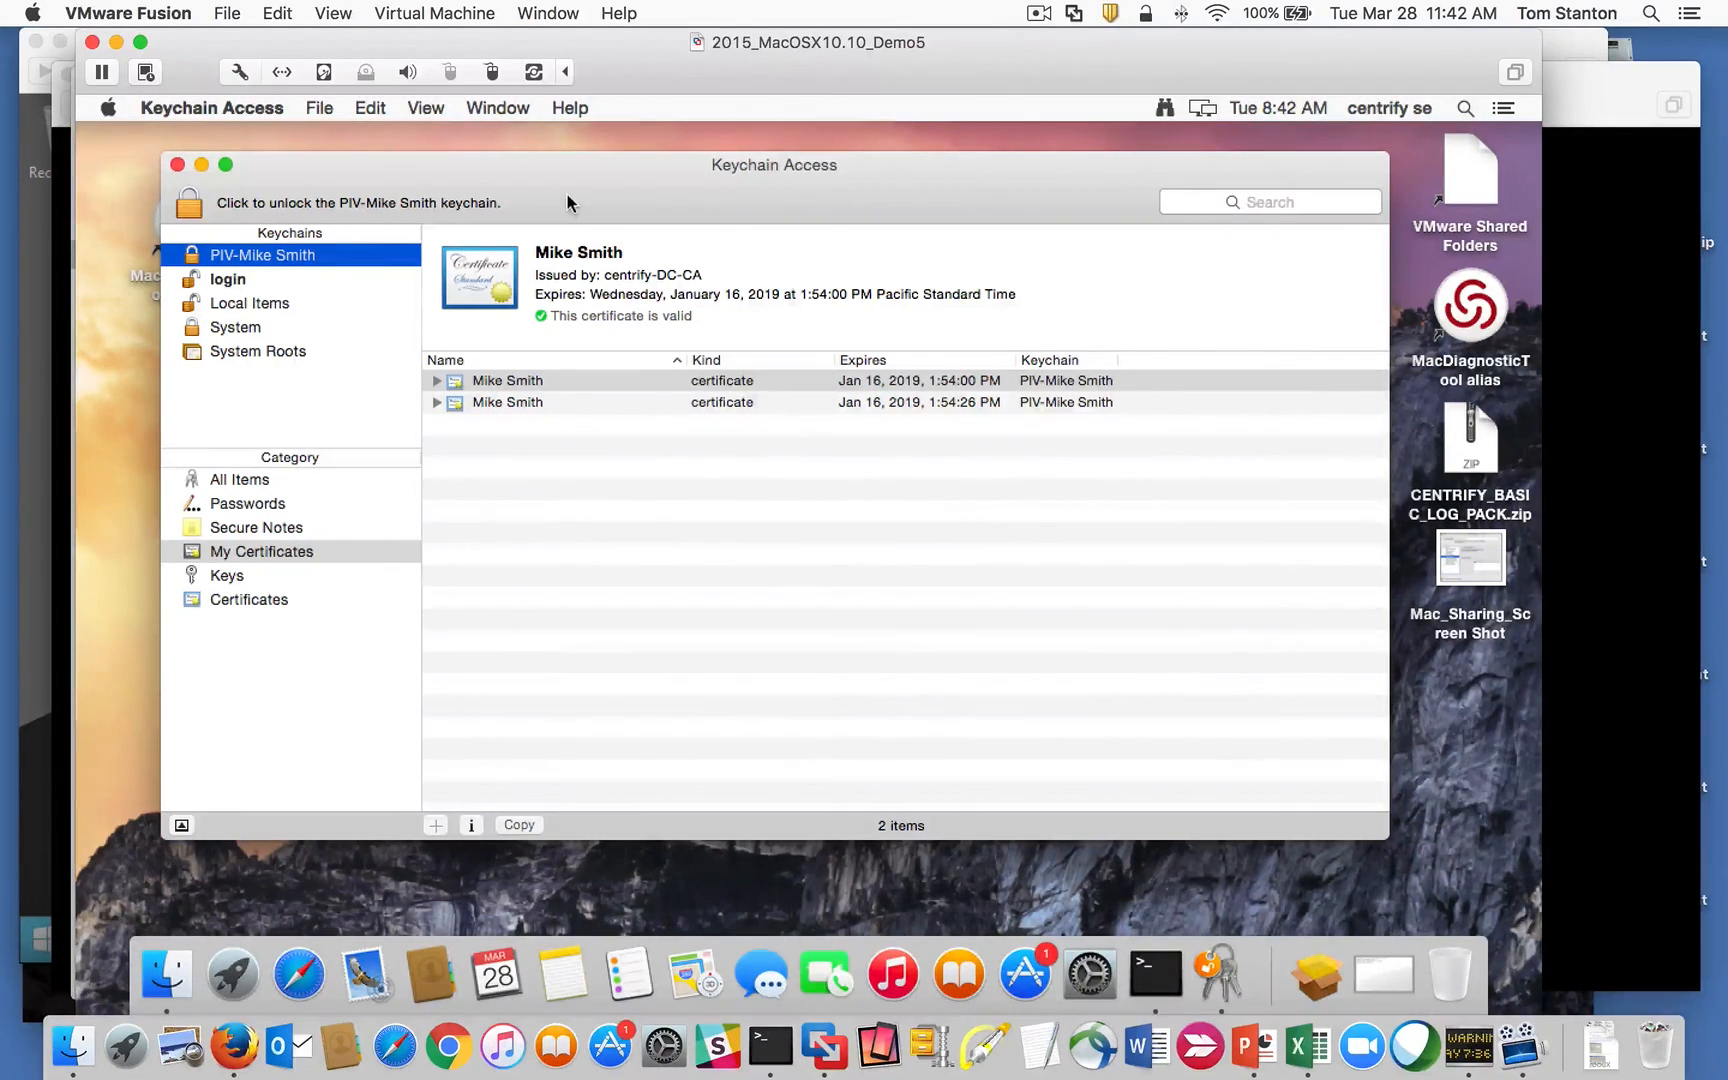
left_click_drag(567, 194, 563, 194)
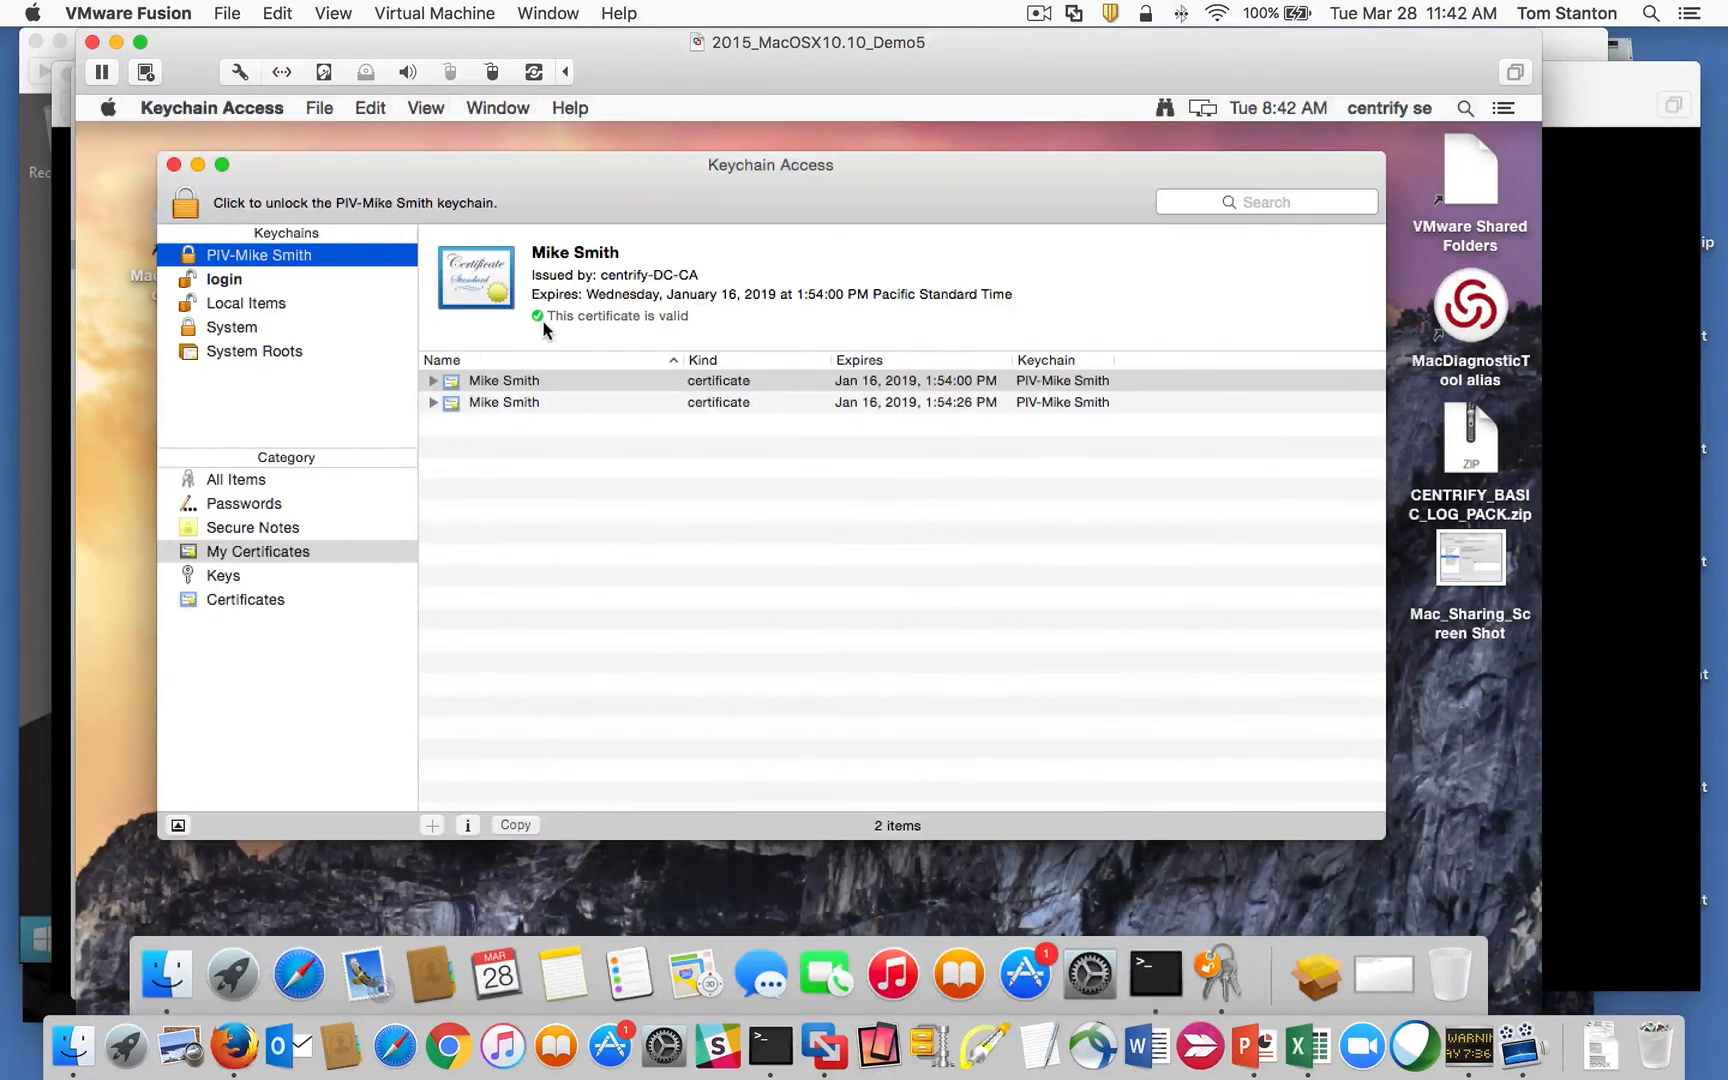
left_click(222, 279)
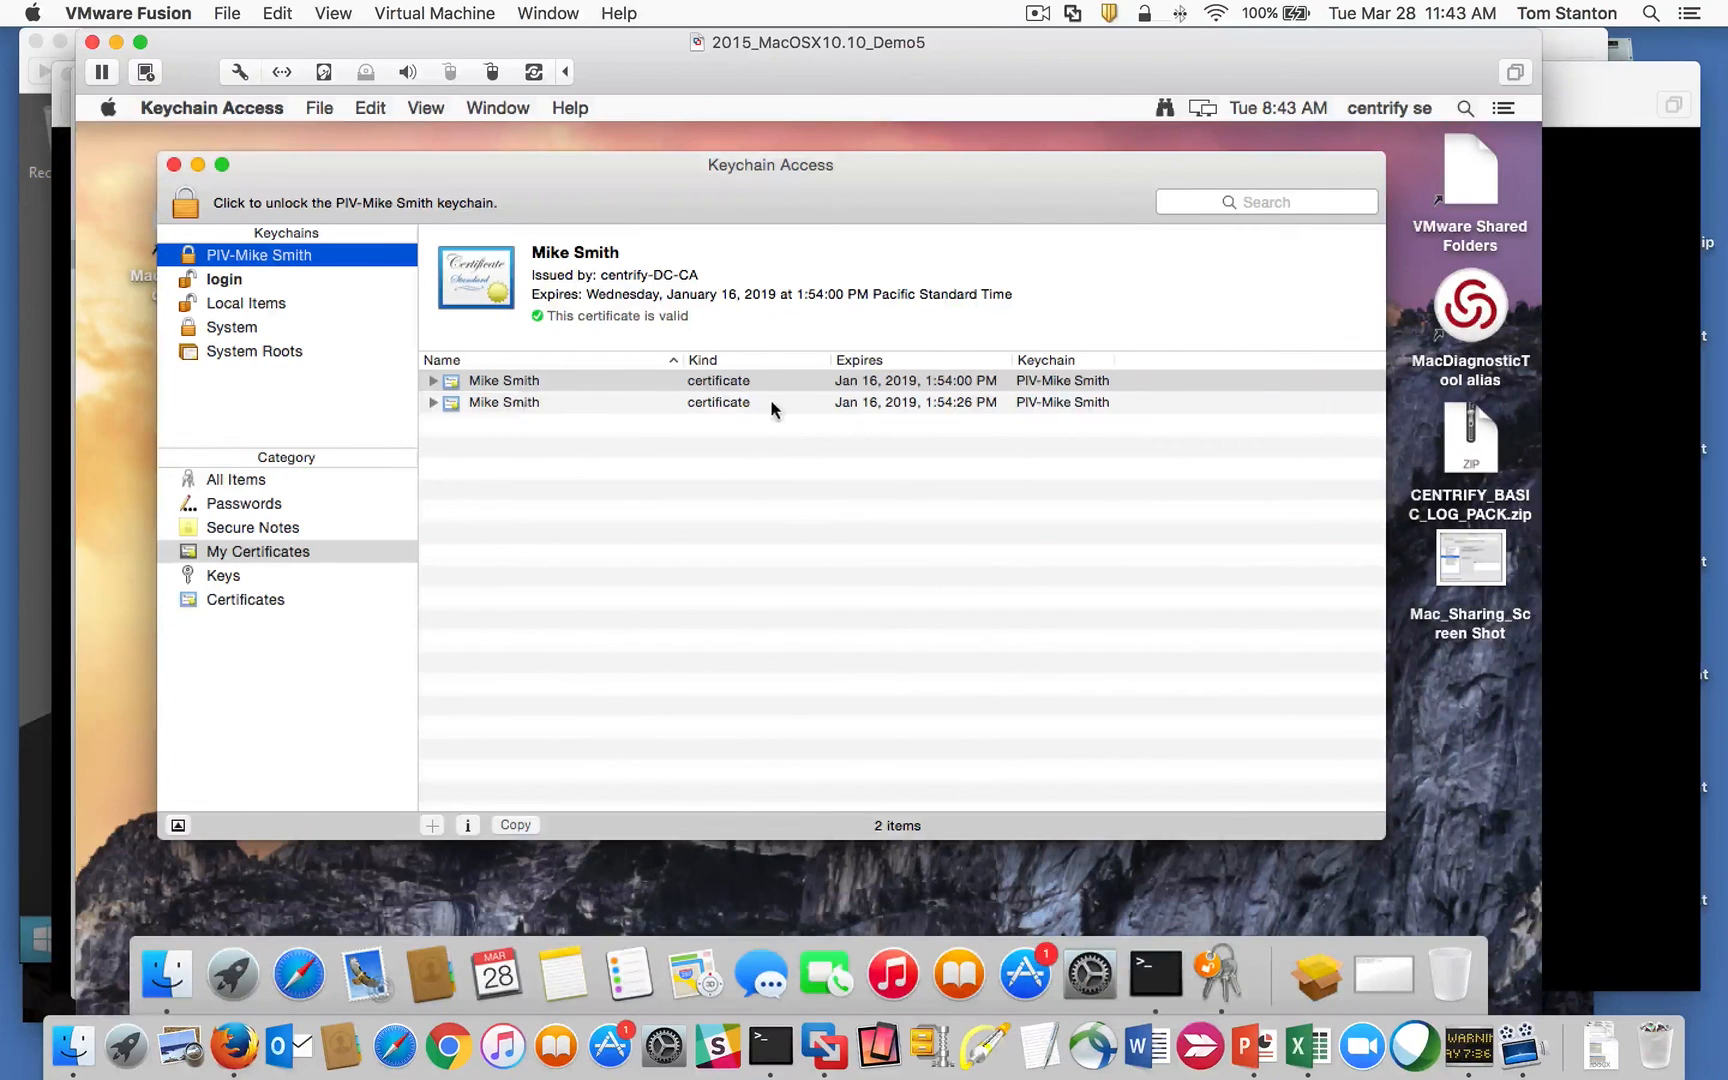
left_click(495, 404)
left_click(500, 384)
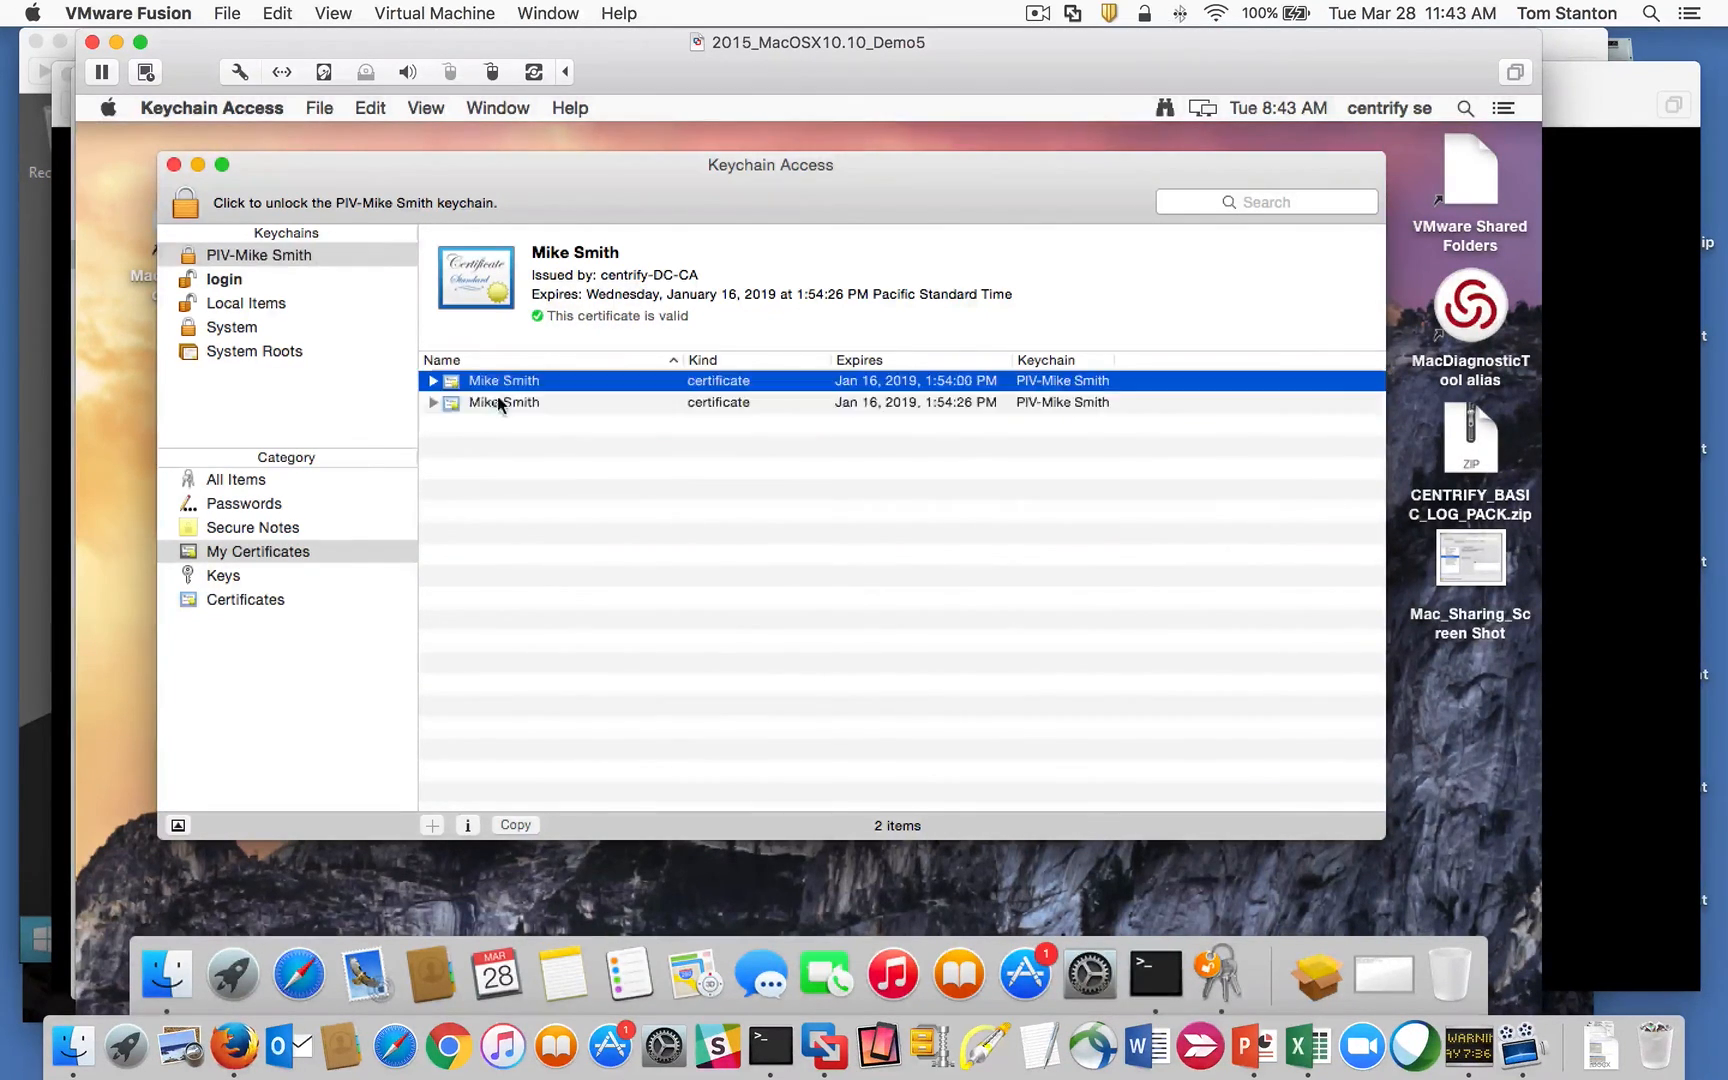
left_click(492, 402)
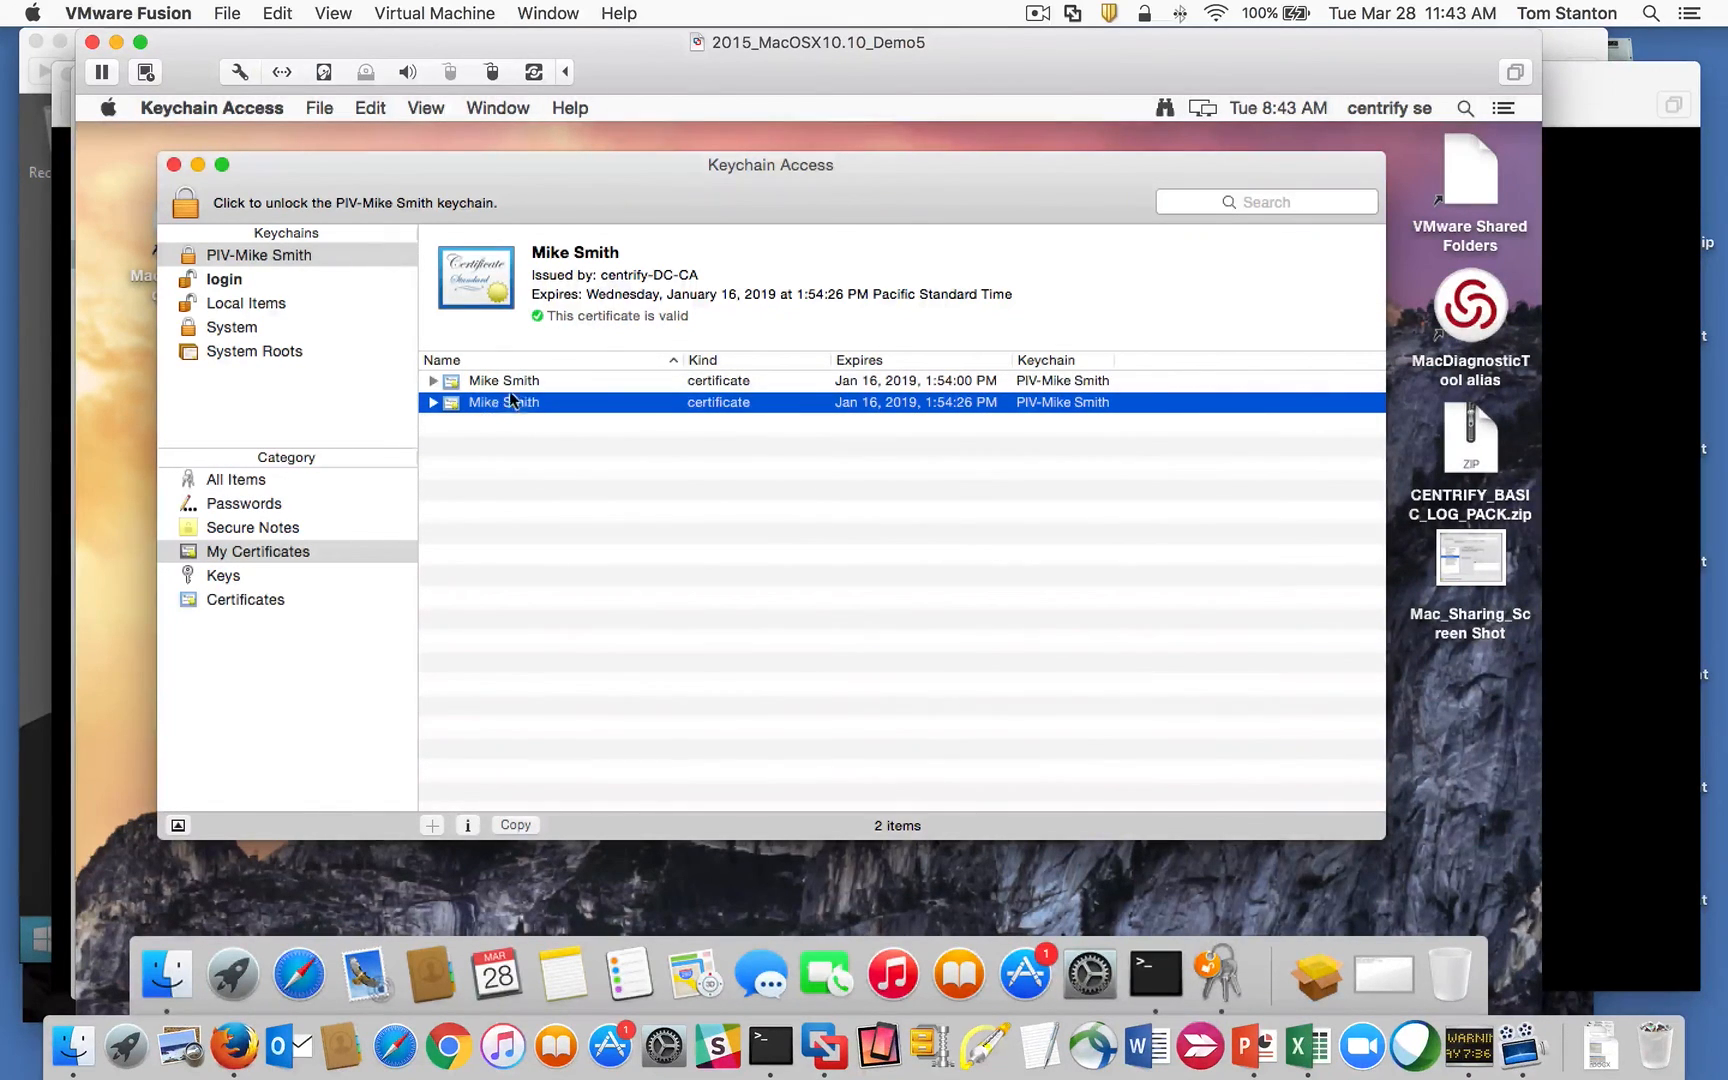
left_click(496, 383)
left_click(492, 402)
left_click(484, 386)
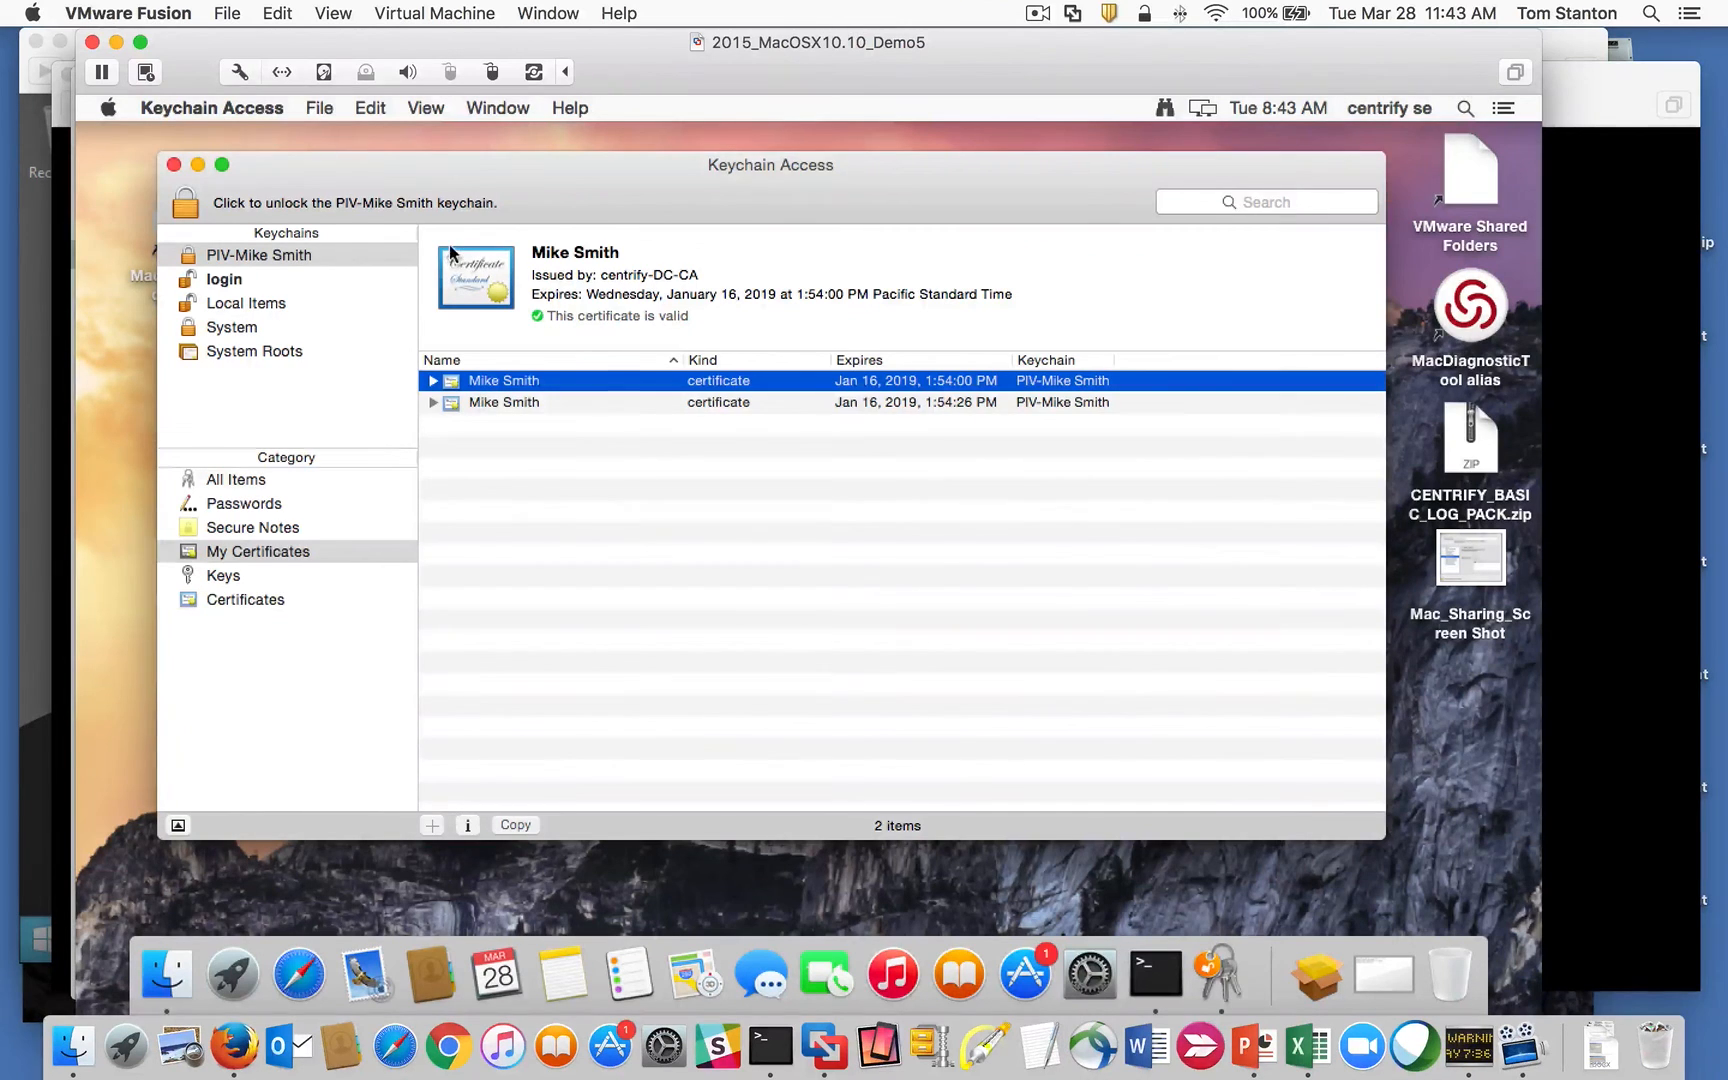
left_click_drag(406, 166, 417, 164)
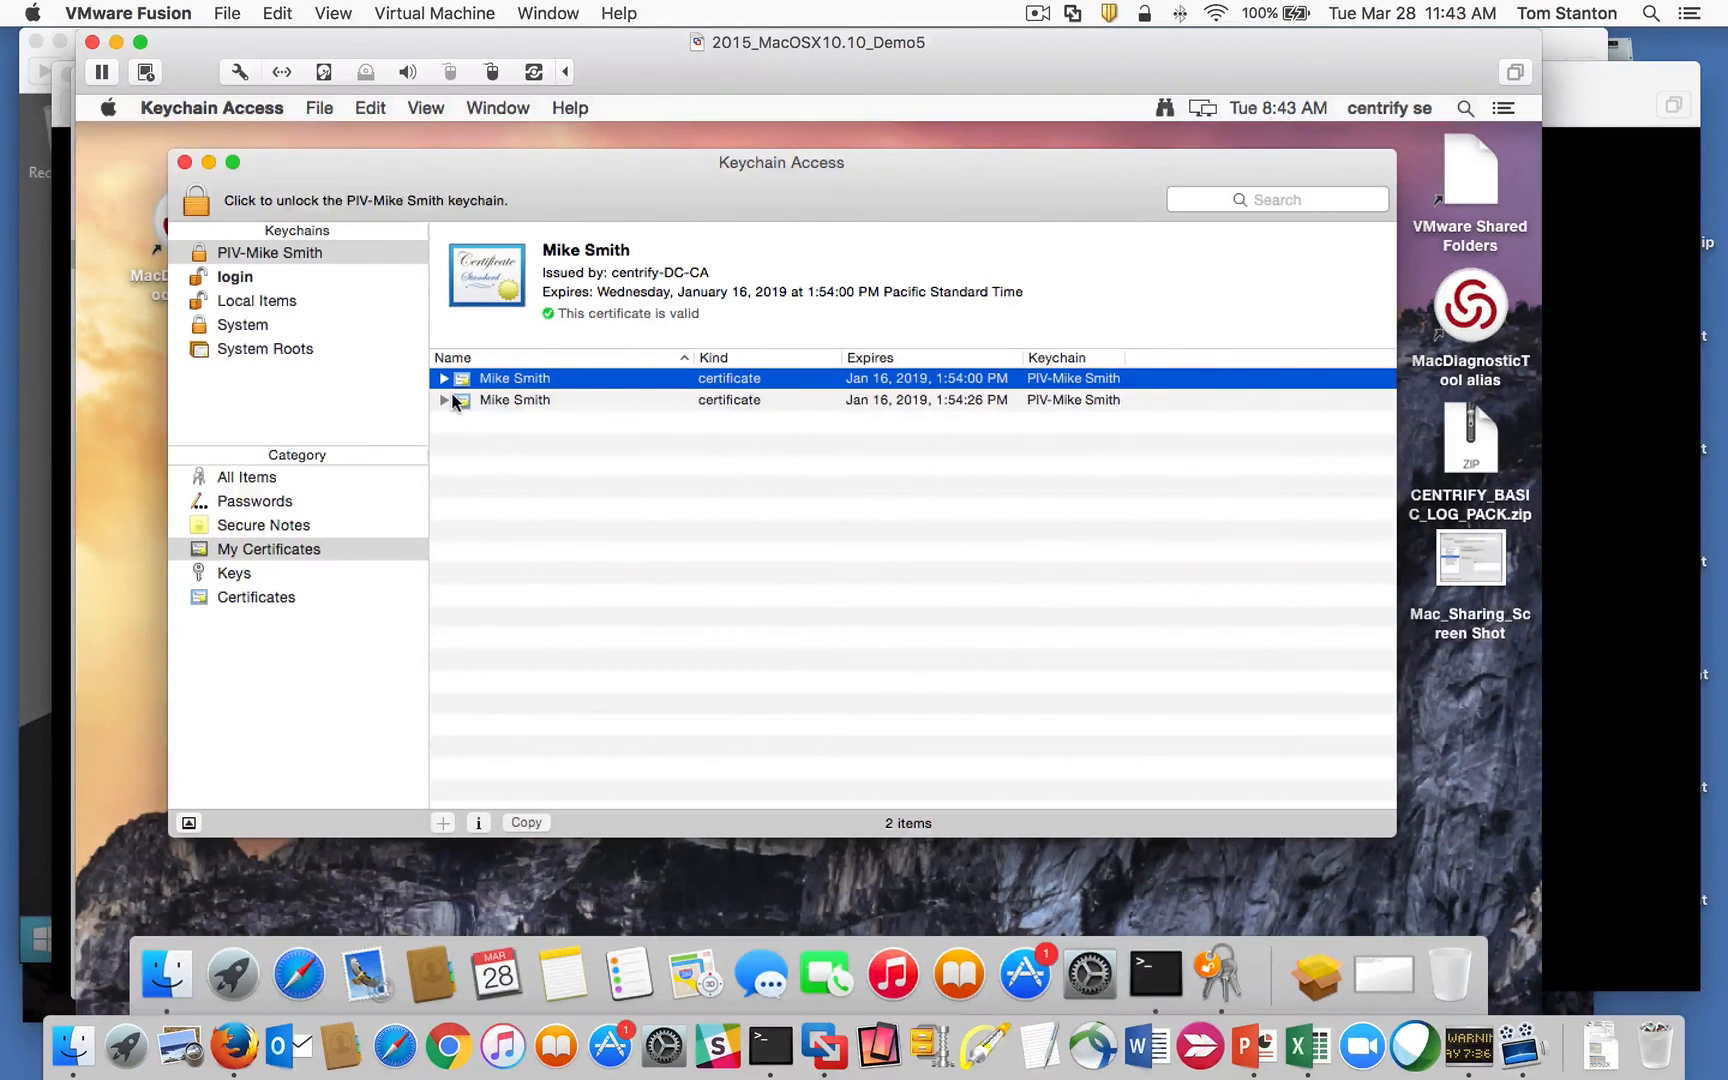